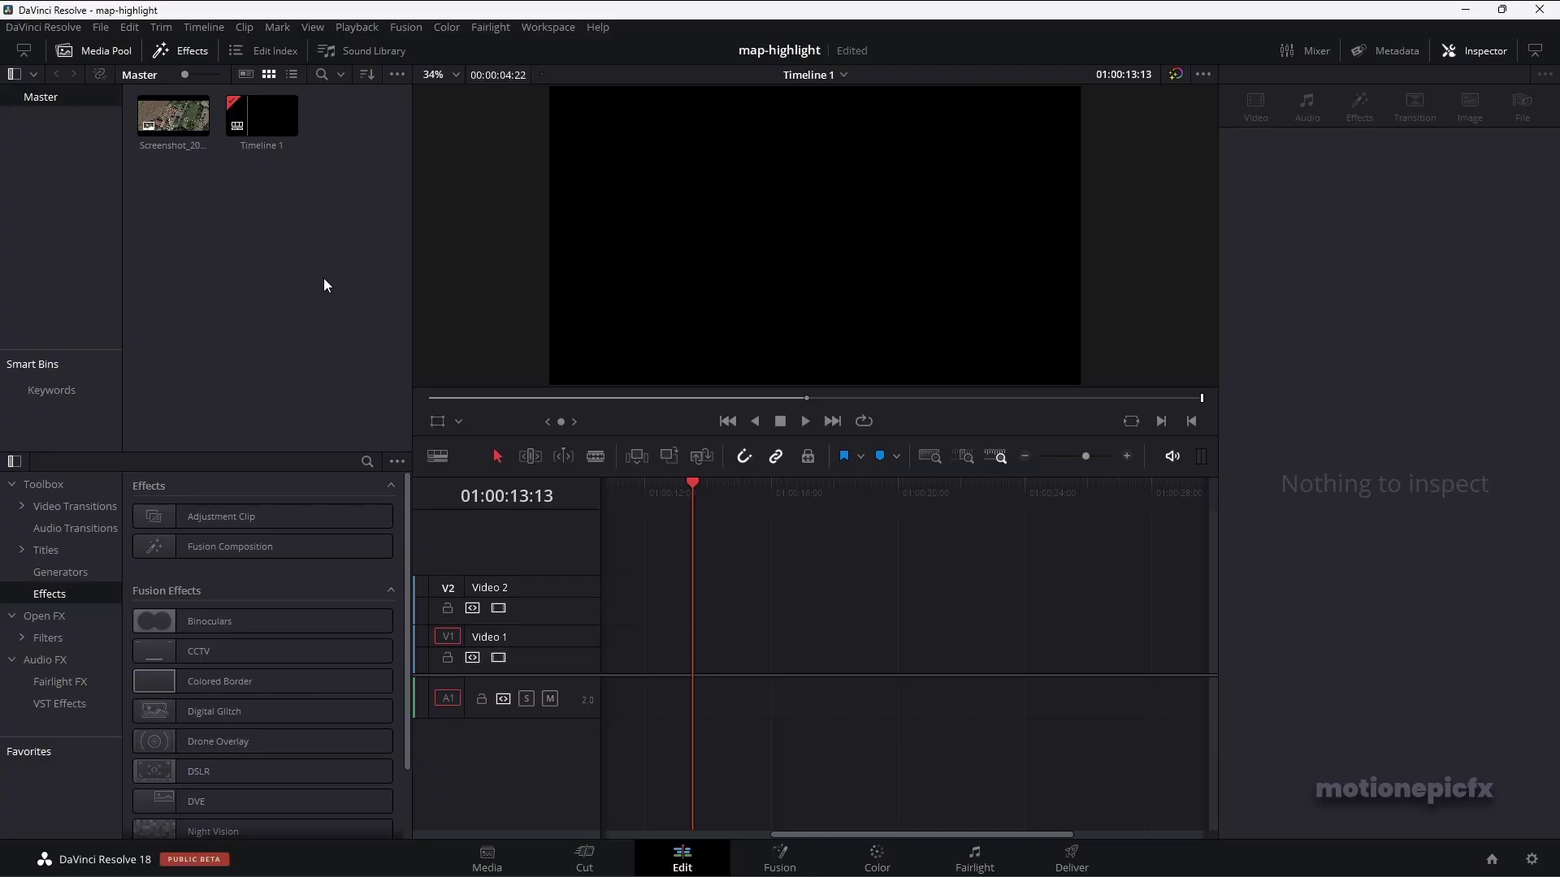
- Preview the map screenshot, place a Fusion Composition on Video 1 at the playhead, and open it in Fusion
{"action": "left_click", "coordinate": [173, 123]}
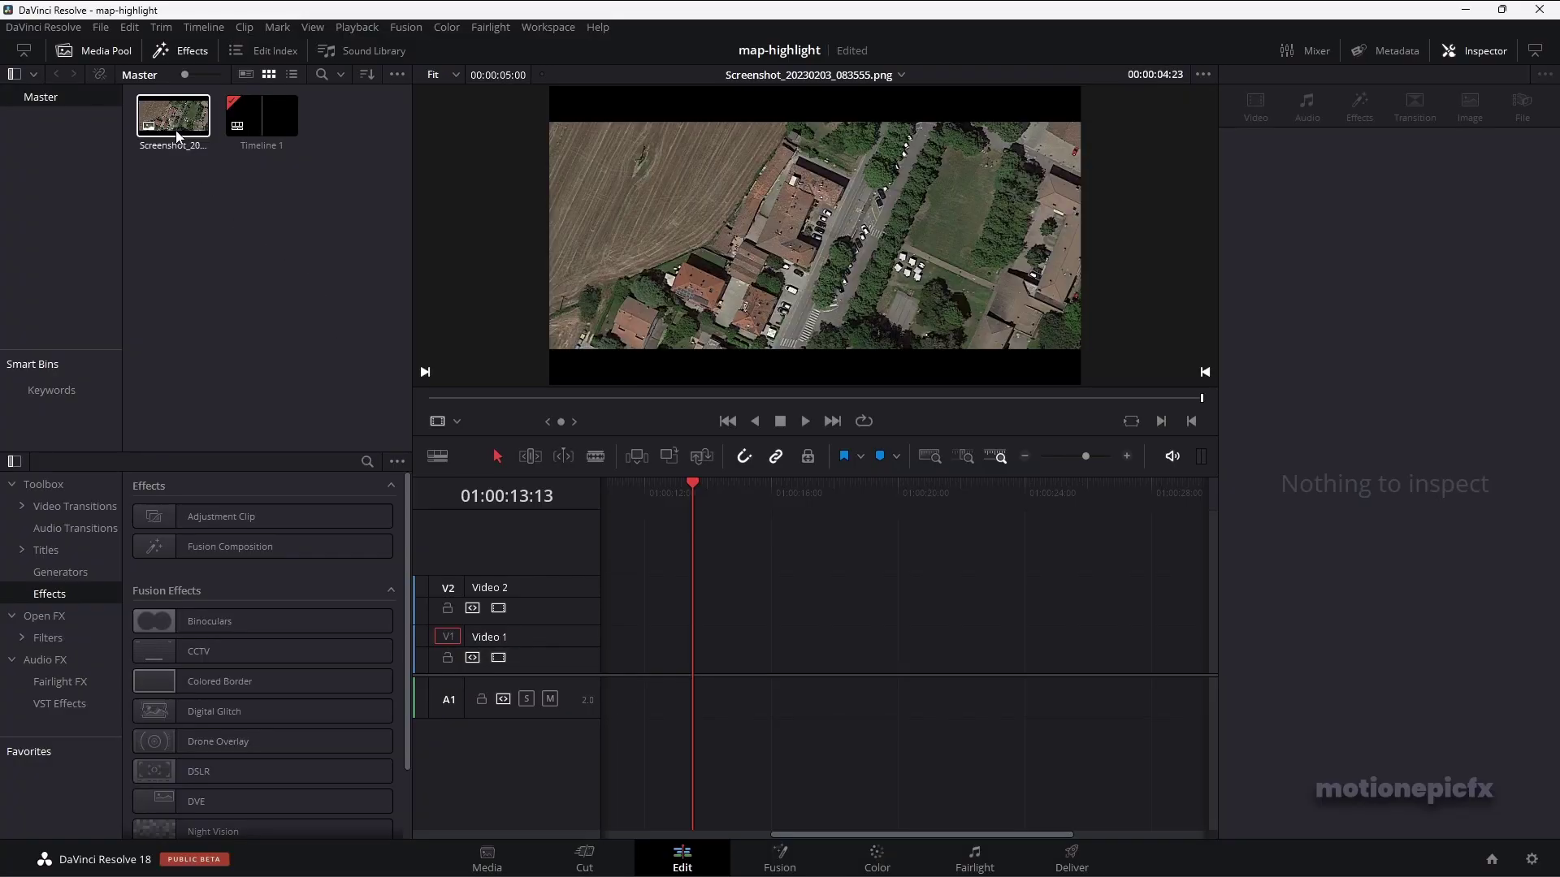
{"action": "left_click", "coordinate": [173, 123]}
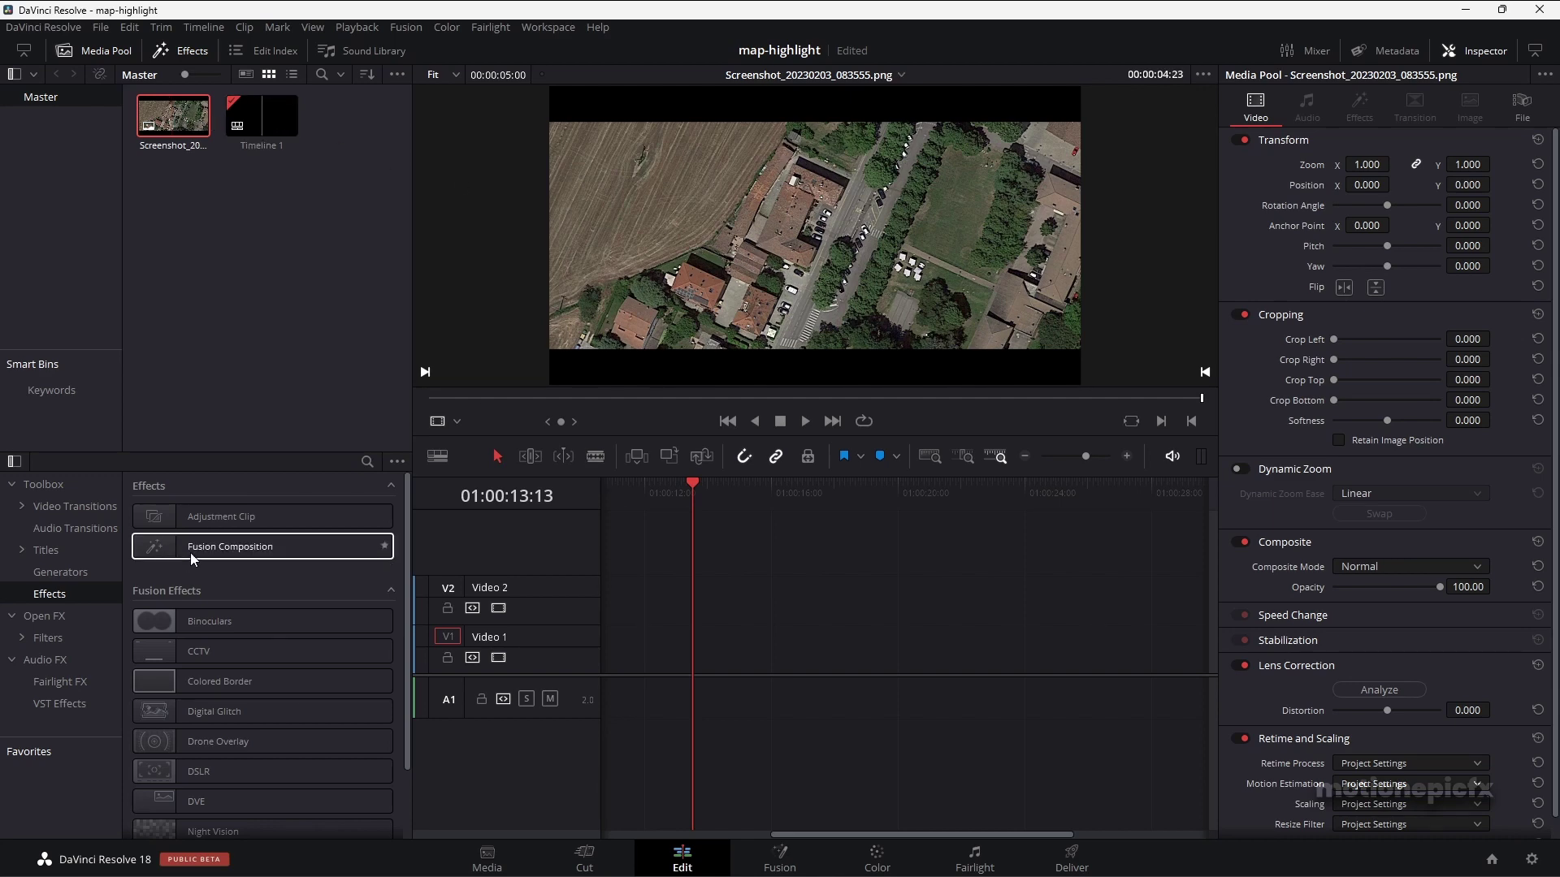
{"action": "left_click_drag", "start_coordinate": [190, 550], "coordinate": [710, 653]}
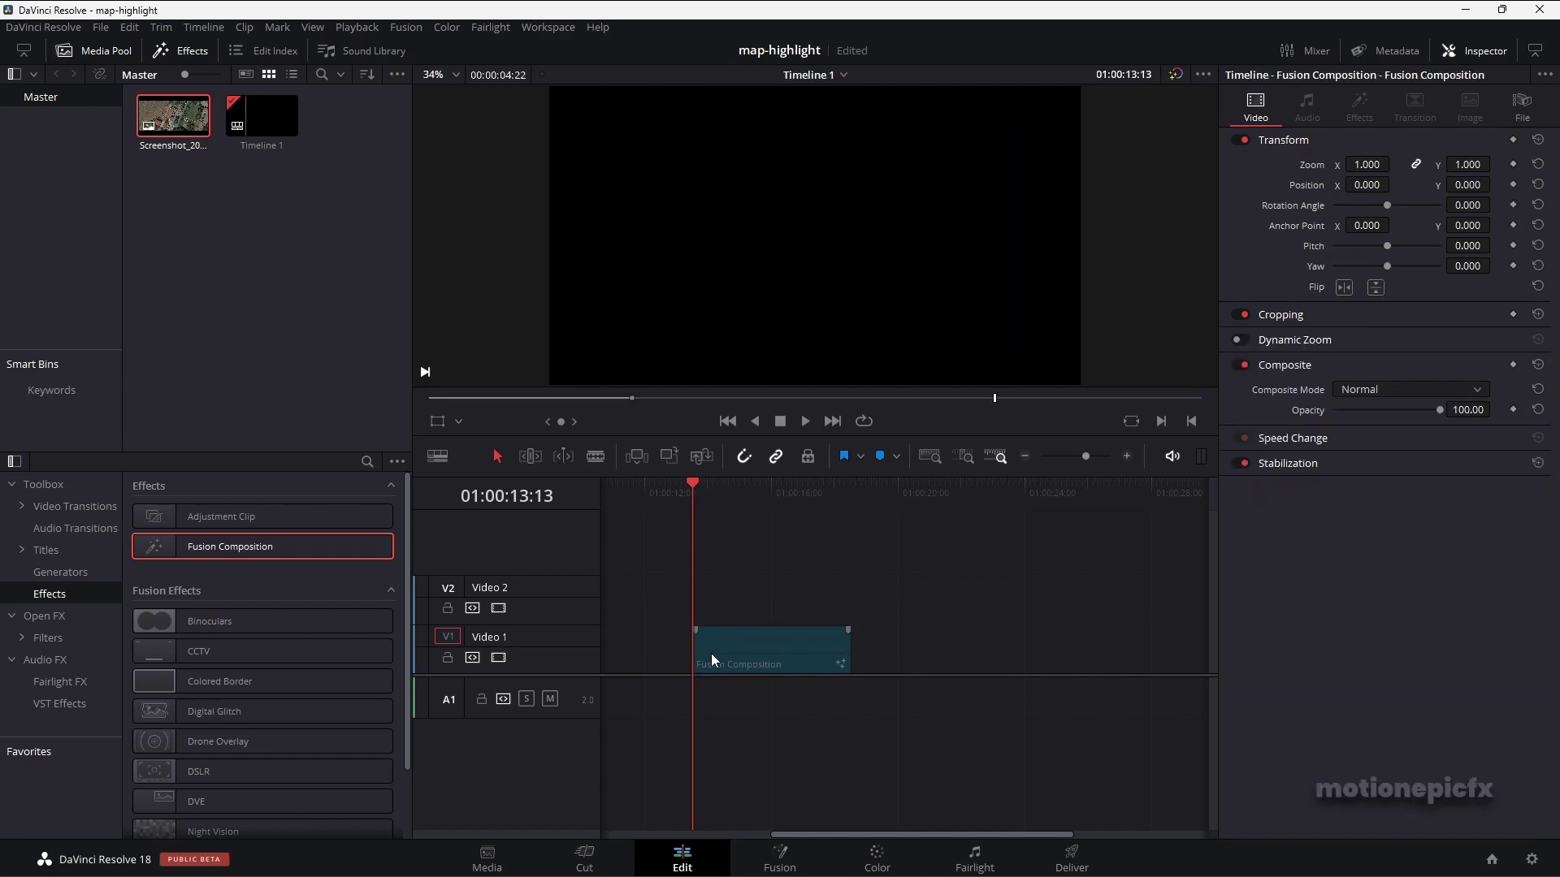
{"action": "left_click", "coordinate": [795, 868]}
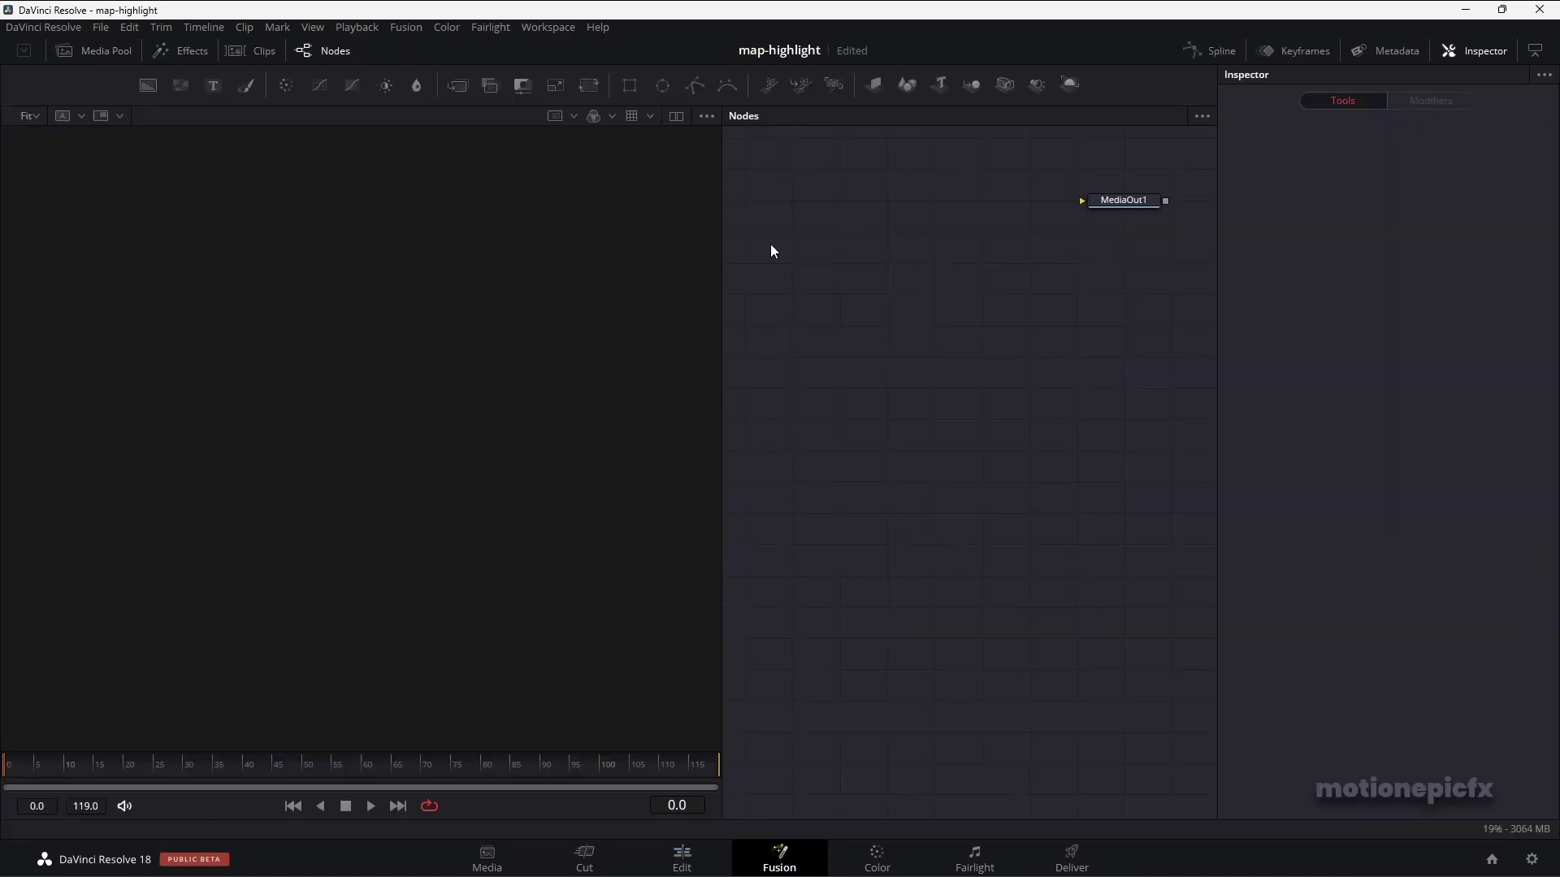
- Bring the map screenshot into the node graph as a media input and show it in the viewer
{"action": "left_click", "coordinate": [88, 54]}
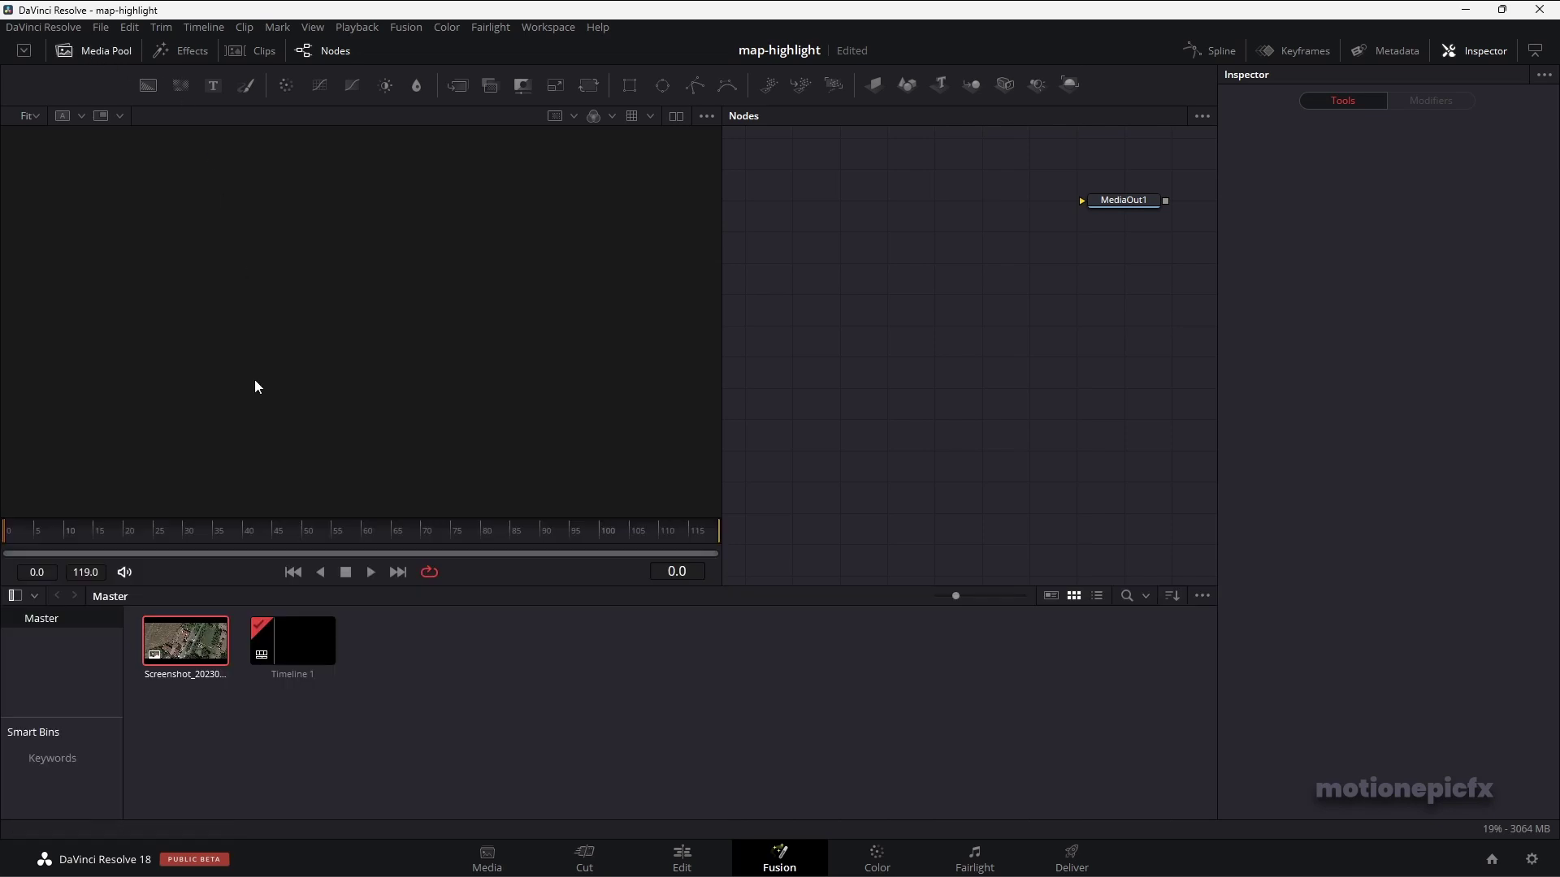
{"action": "left_click_drag", "start_coordinate": [192, 648], "coordinate": [886, 200]}
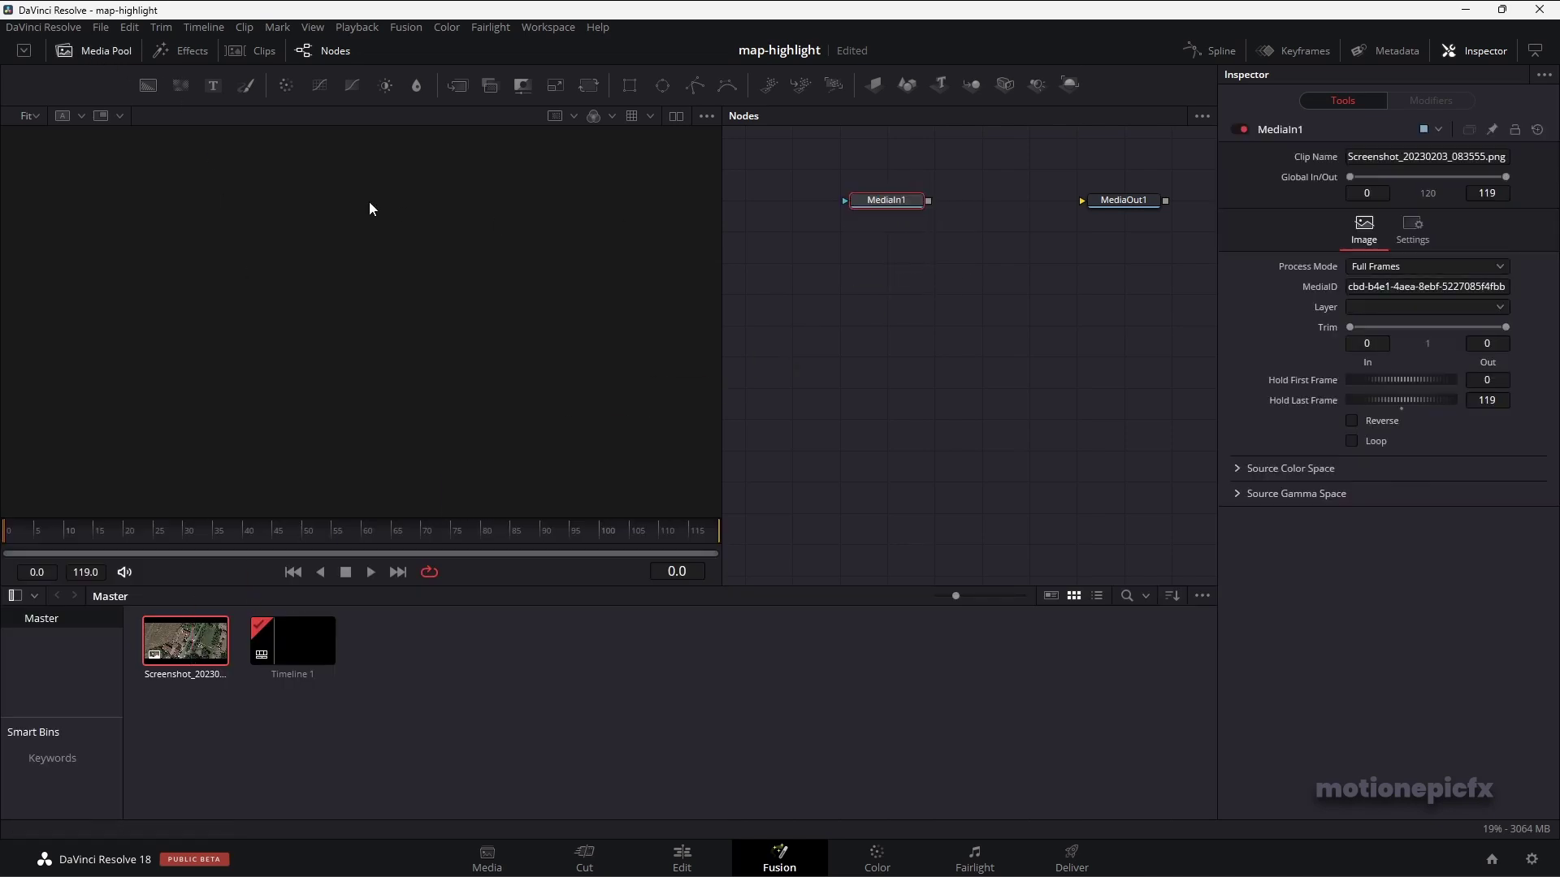
{"action": "left_click", "coordinate": [89, 53]}
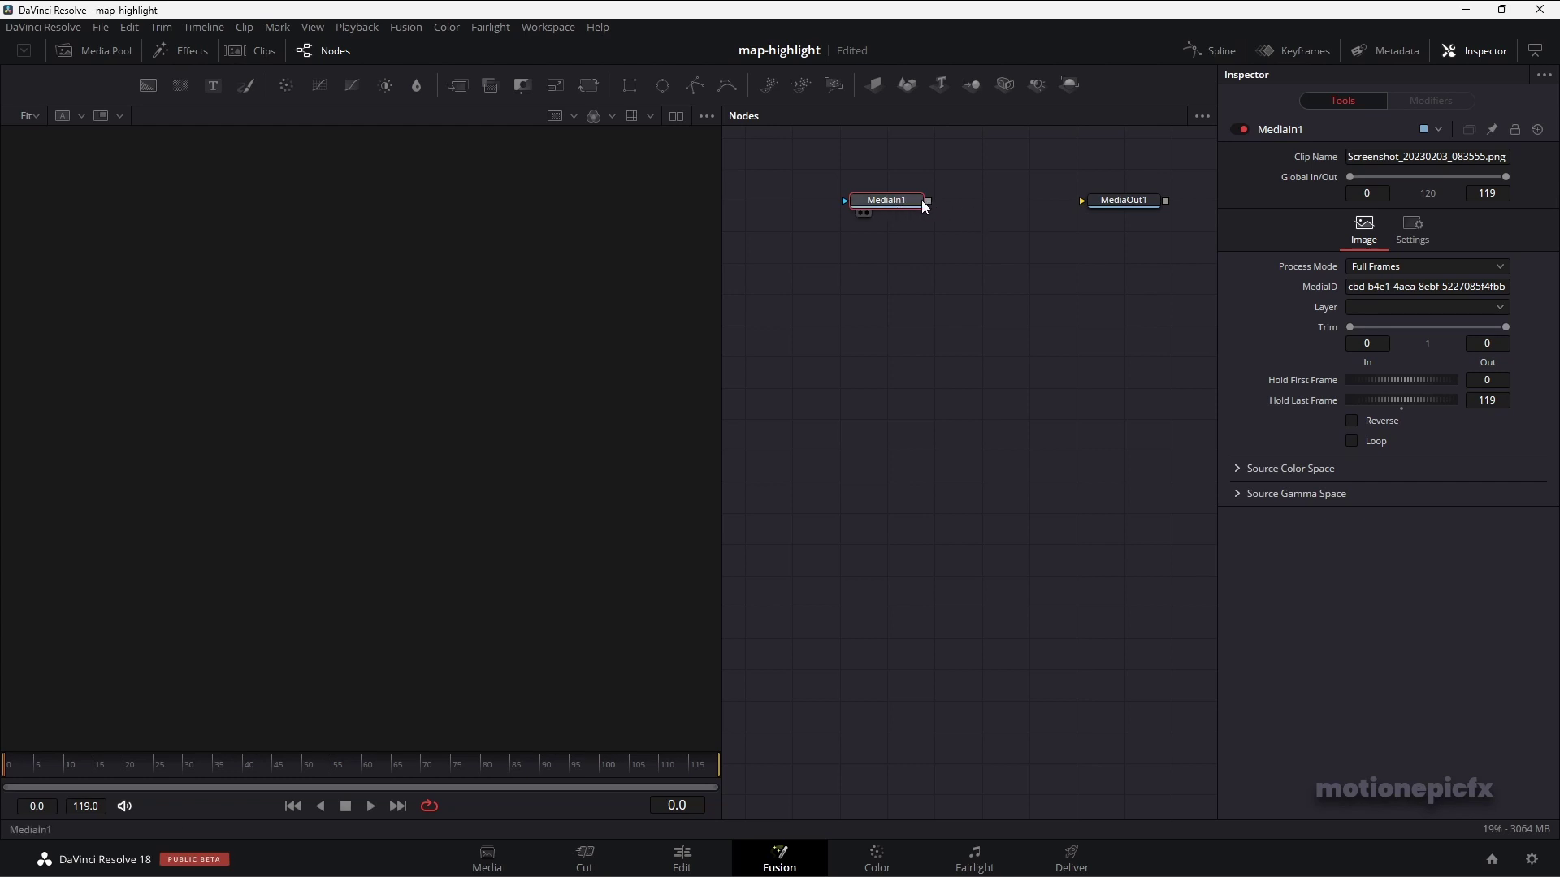
{"action": "left_click_drag", "start_coordinate": [897, 200], "coordinate": [538, 305]}
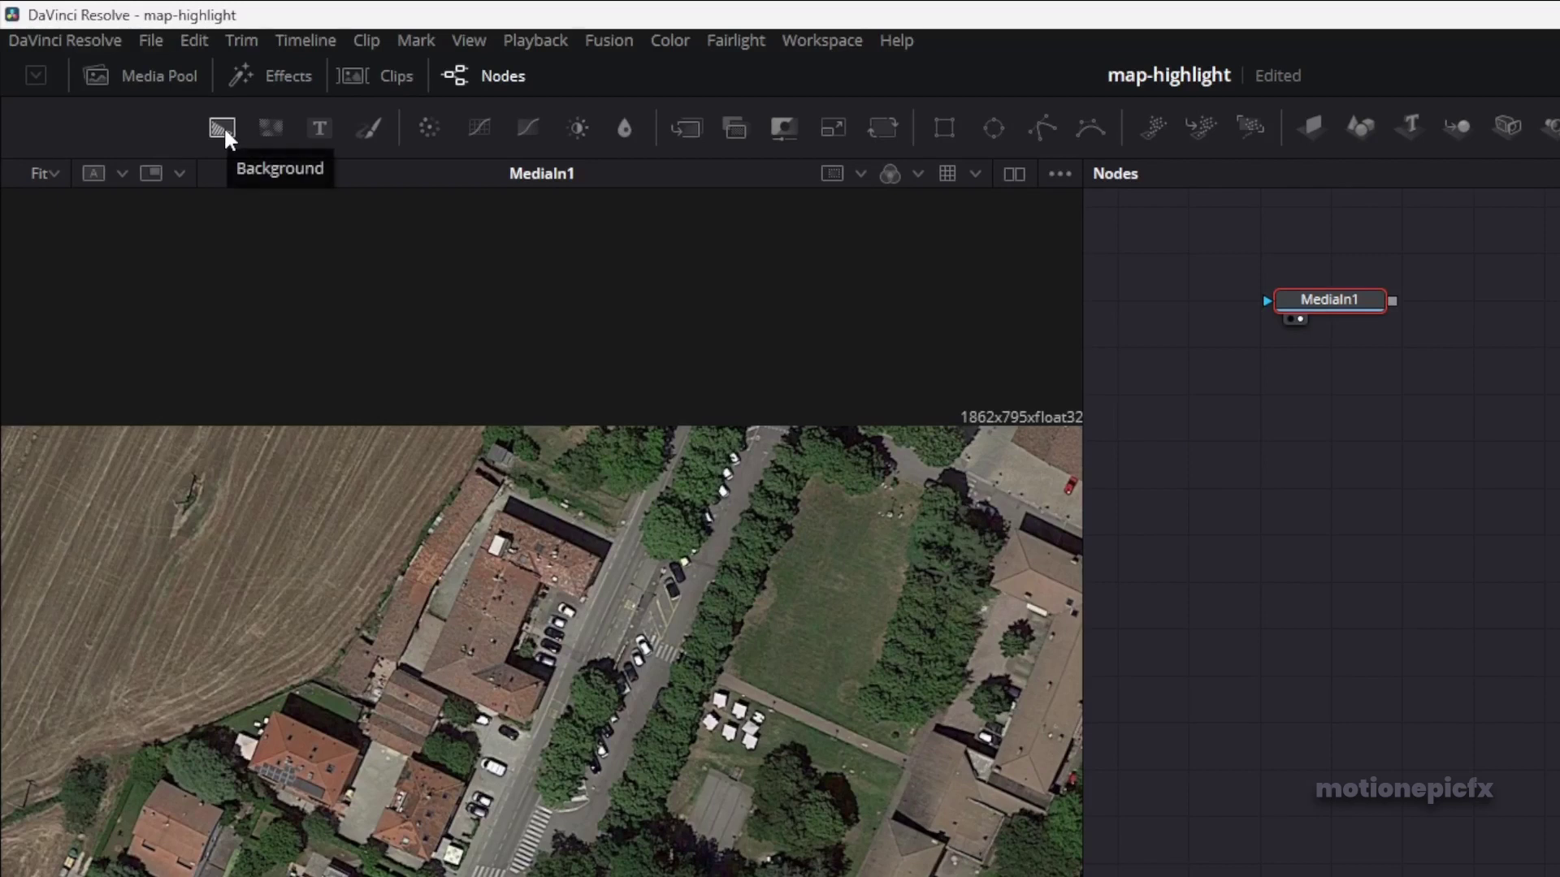
- Add a Background merged with MediaIn1, view the merge, and swap its inputs so the map lies over the background
{"action": "left_click", "coordinate": [223, 129]}
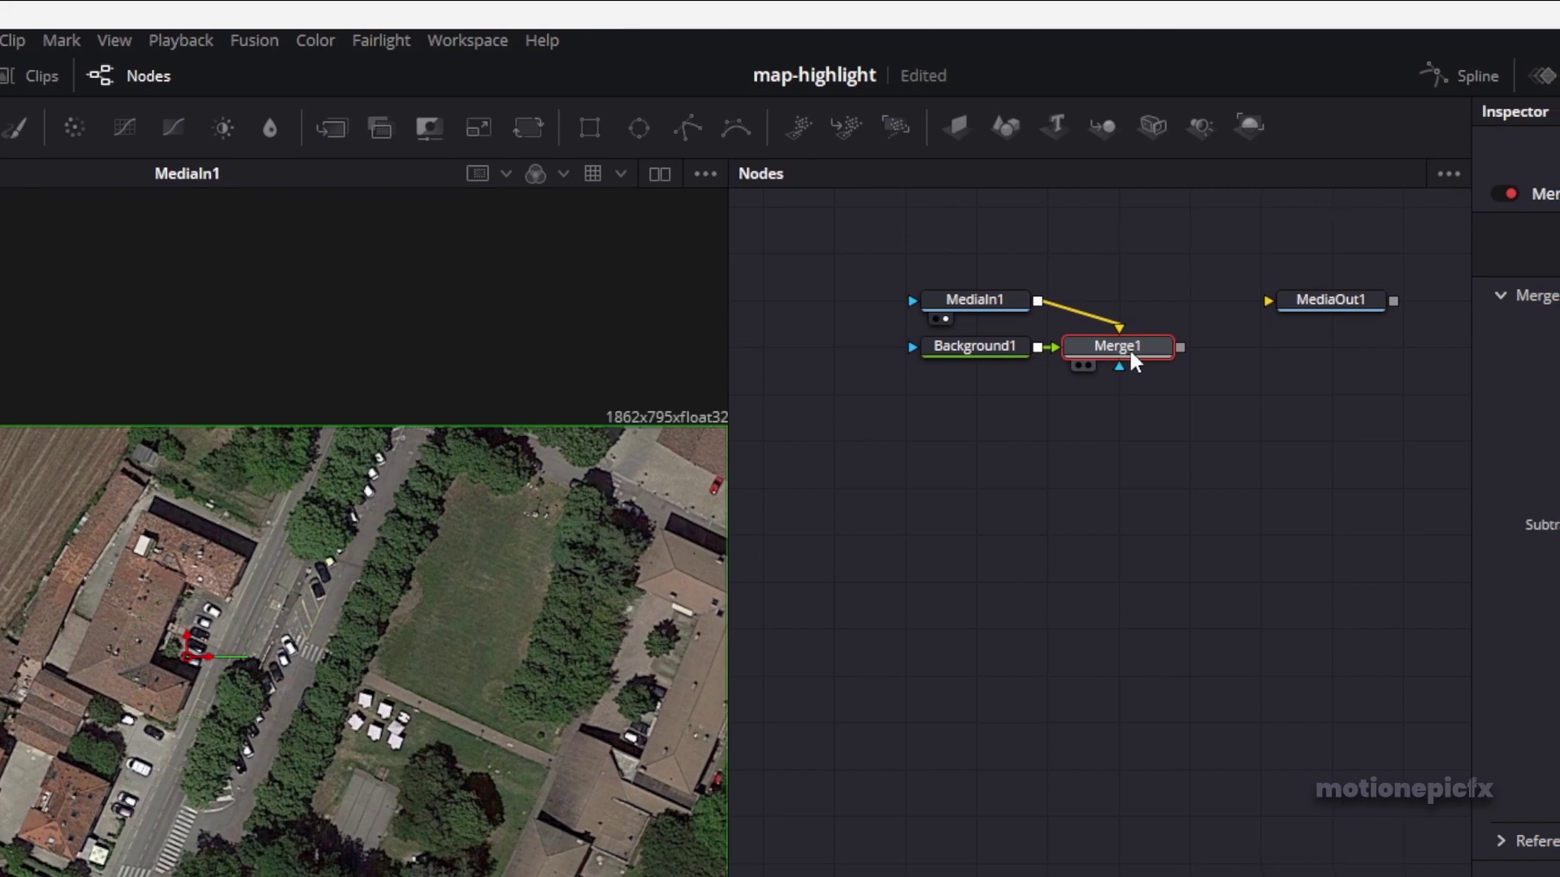
{"action": "key", "text": "1"}
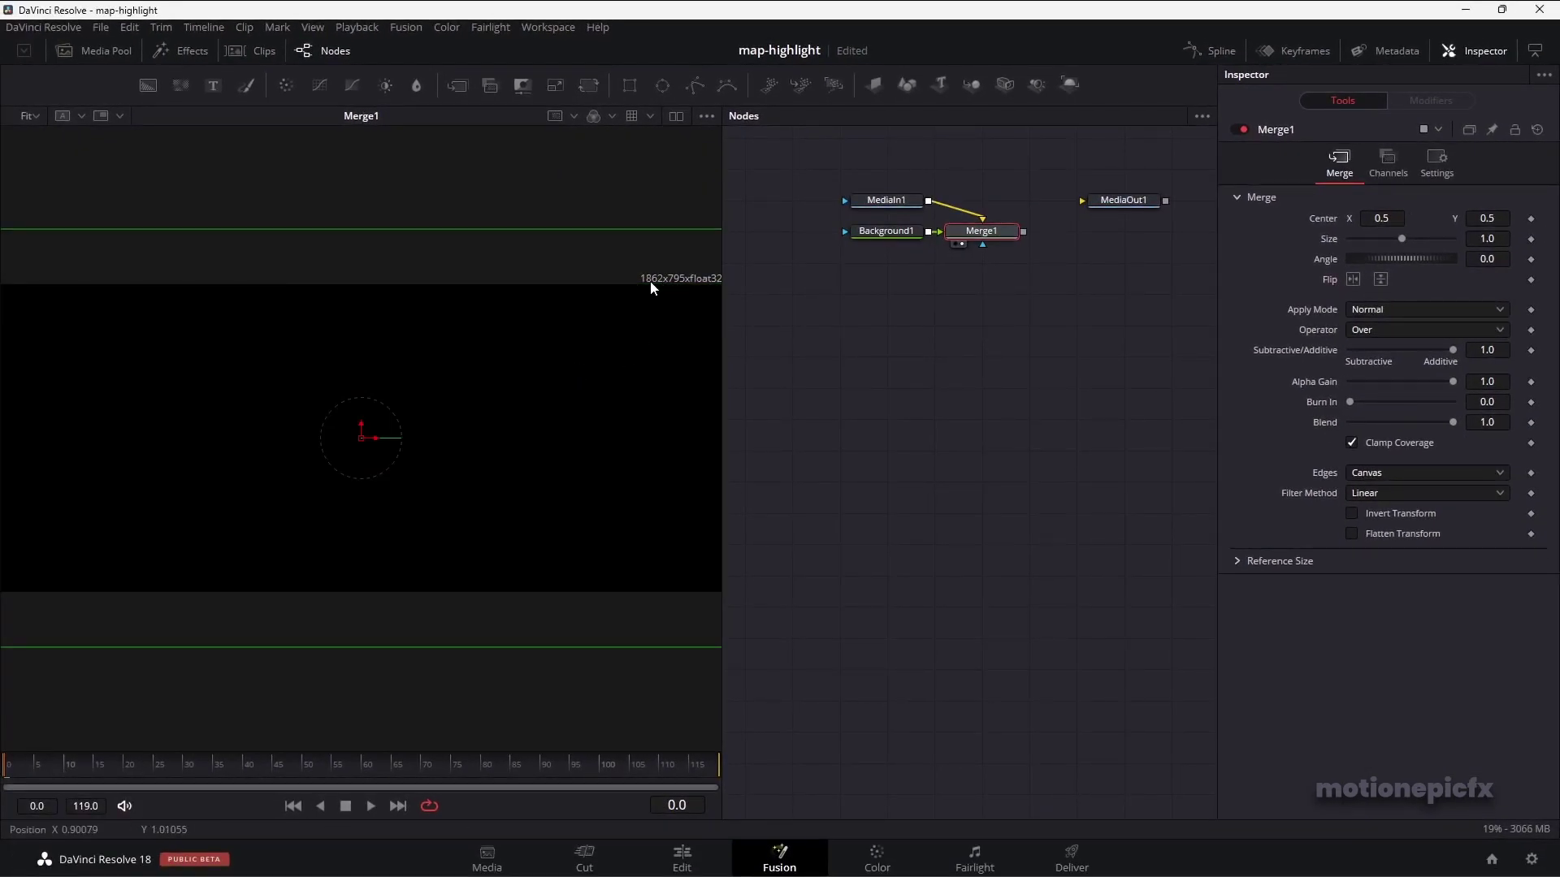
{"action": "right_click", "coordinate": [978, 230]}
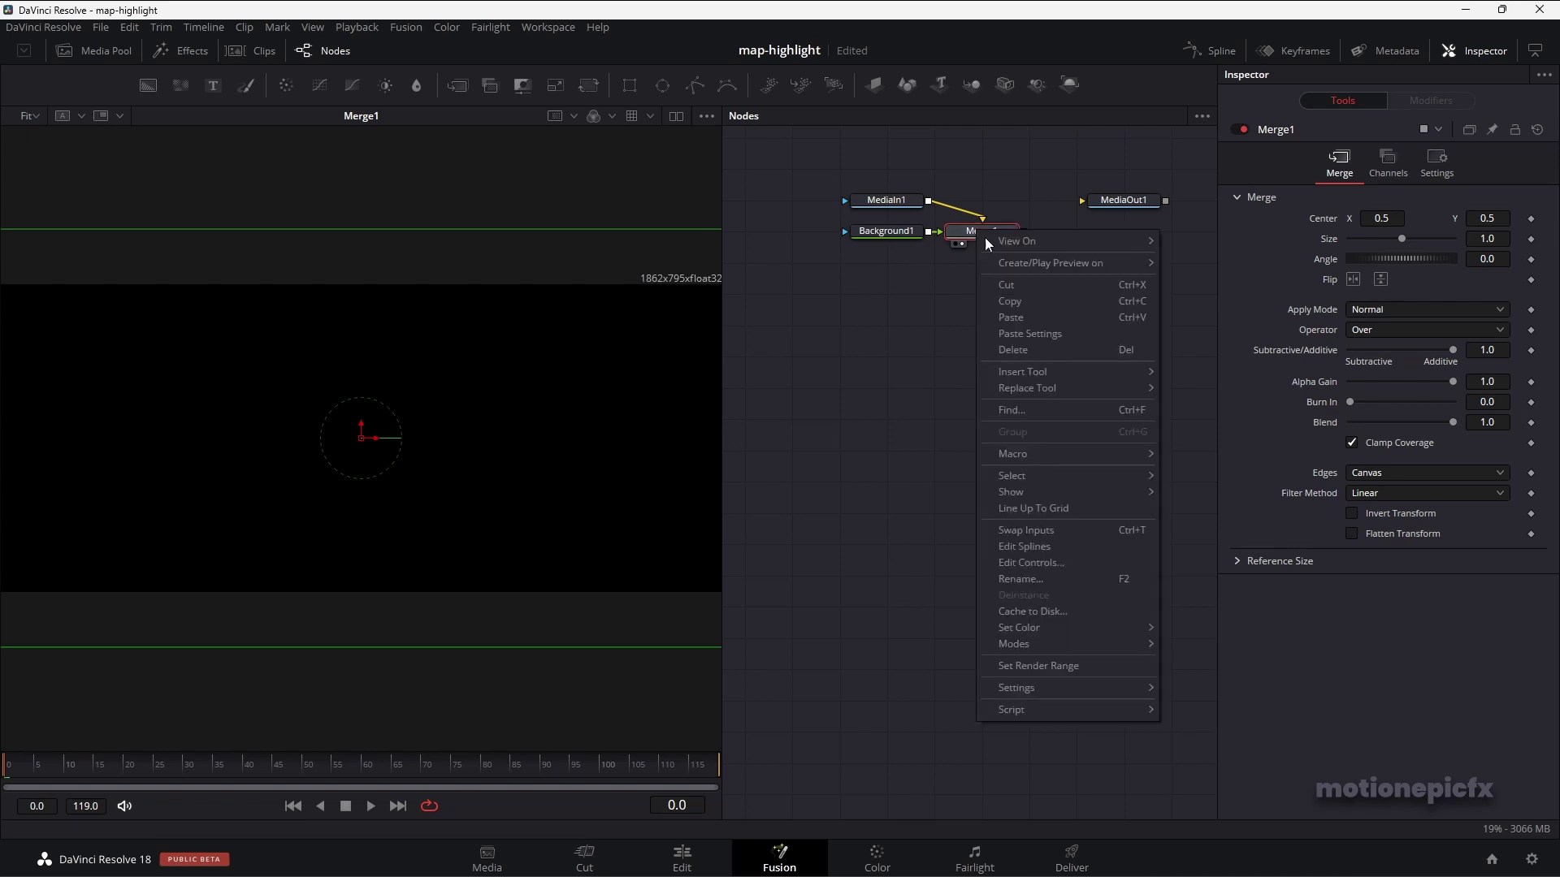
{"action": "left_click", "coordinate": [1020, 527]}
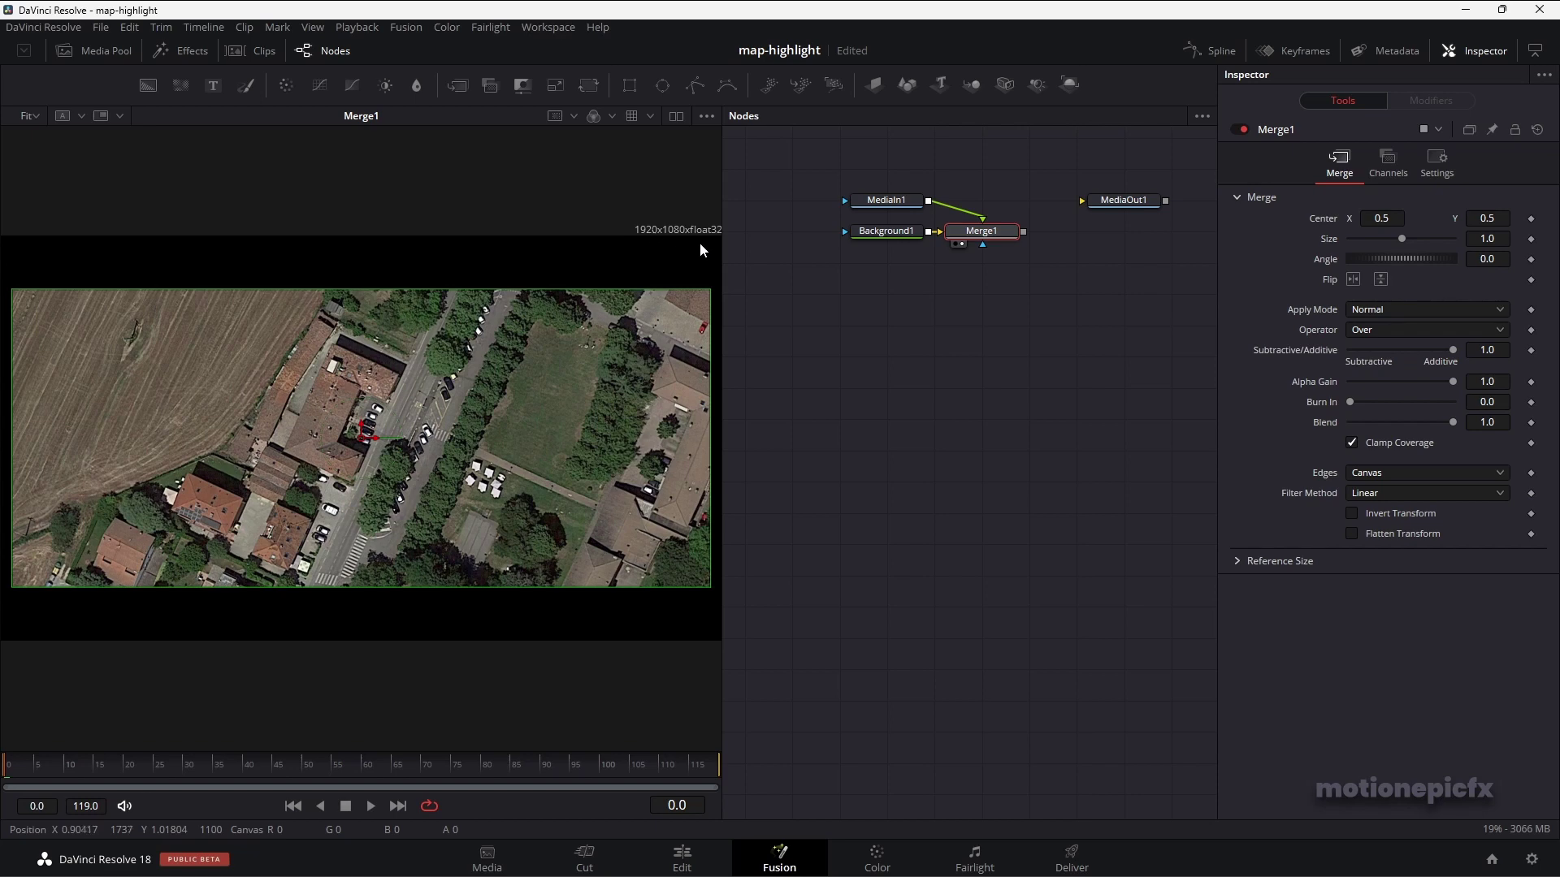
- Check the composition clip on the edit timeline and return to viewing Merge1 in Fusion
{"action": "left_click", "coordinate": [683, 859]}
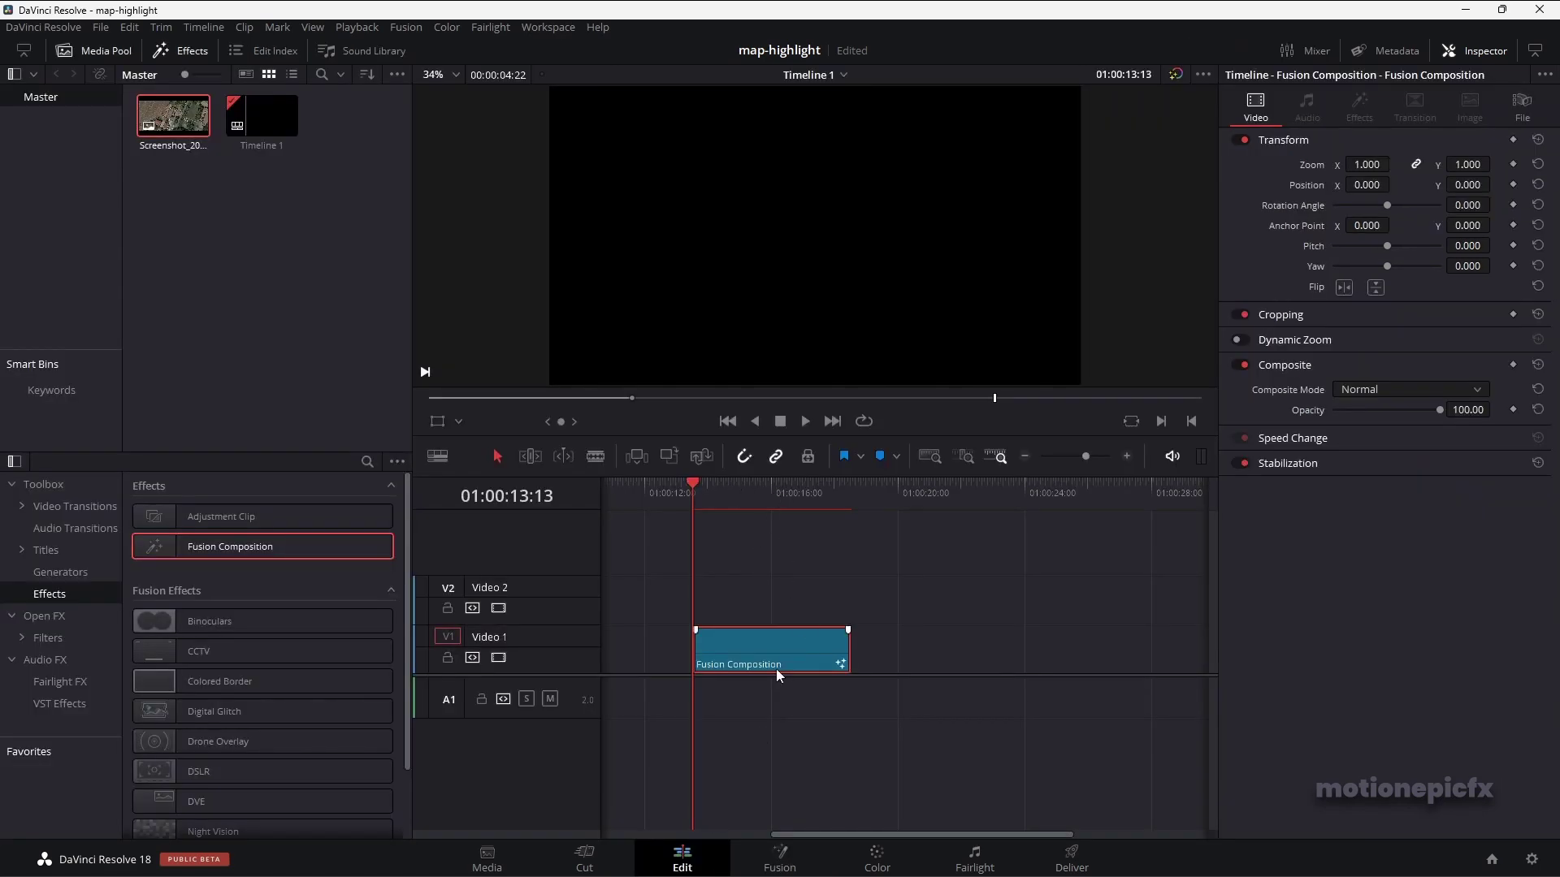
{"action": "left_click", "coordinate": [780, 857]}
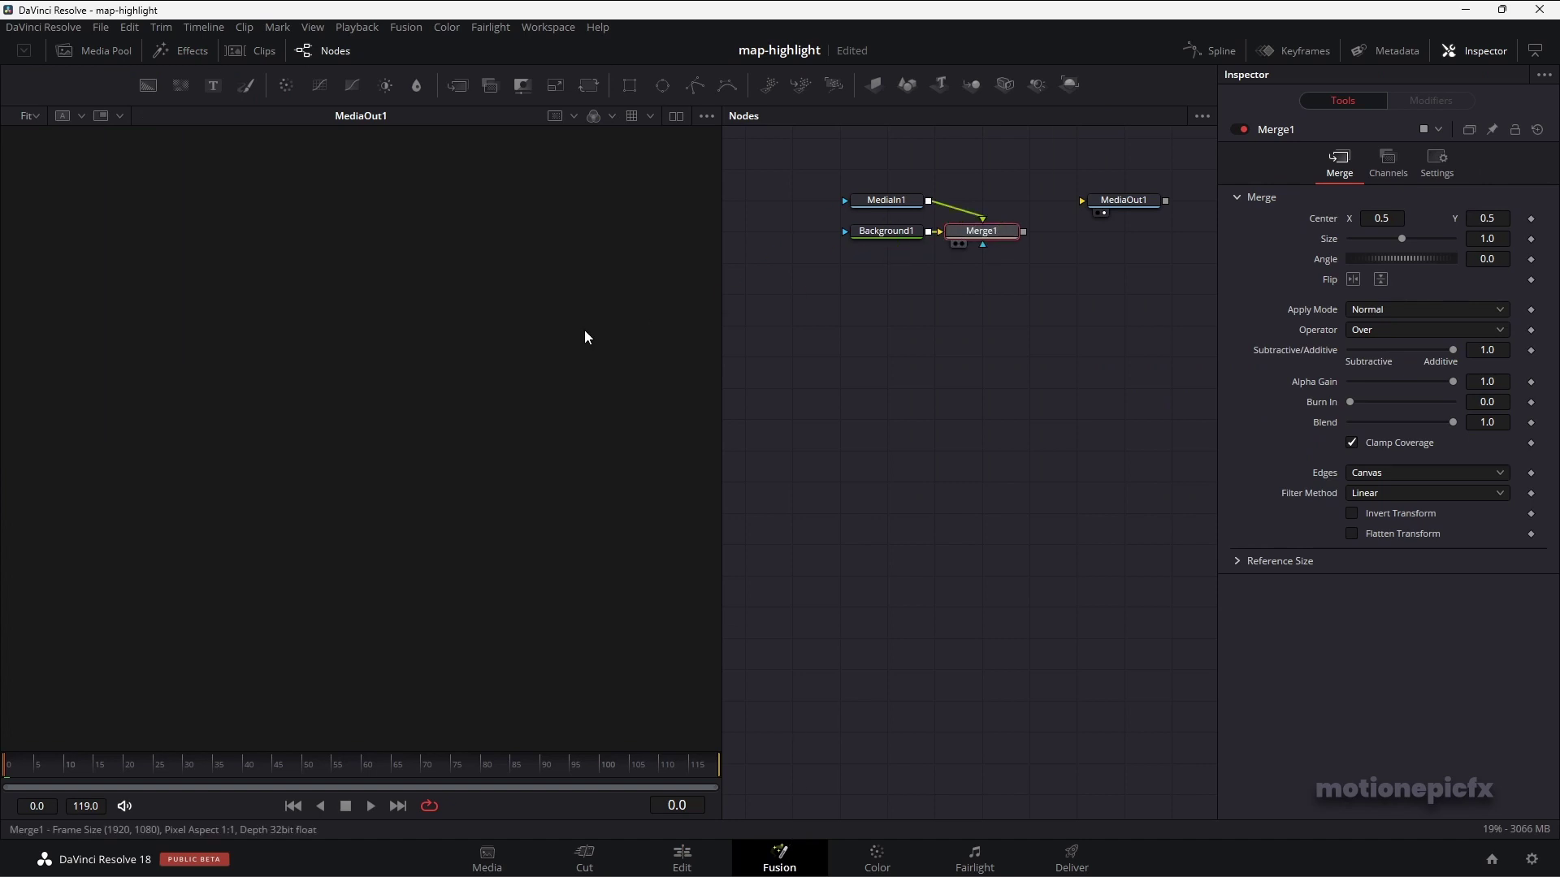
{"action": "key", "text": "1"}
- Insert a Transform after MediaIn1, set its size to 1.368 so the map fills the frame, and save the project
{"action": "left_click", "coordinate": [894, 205]}
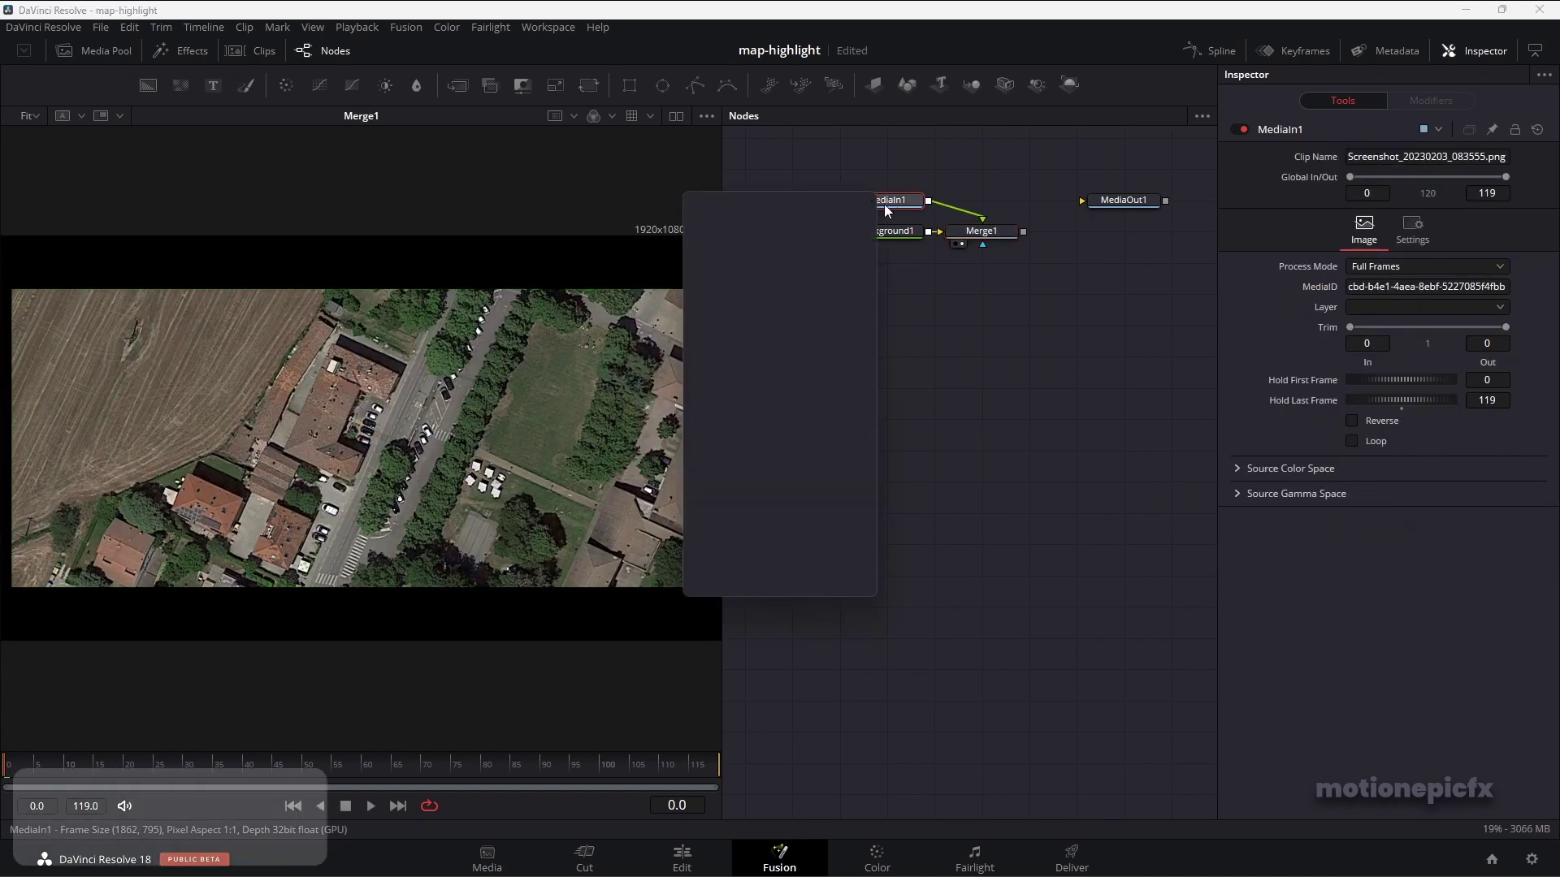
{"action": "type", "text": "xf"}
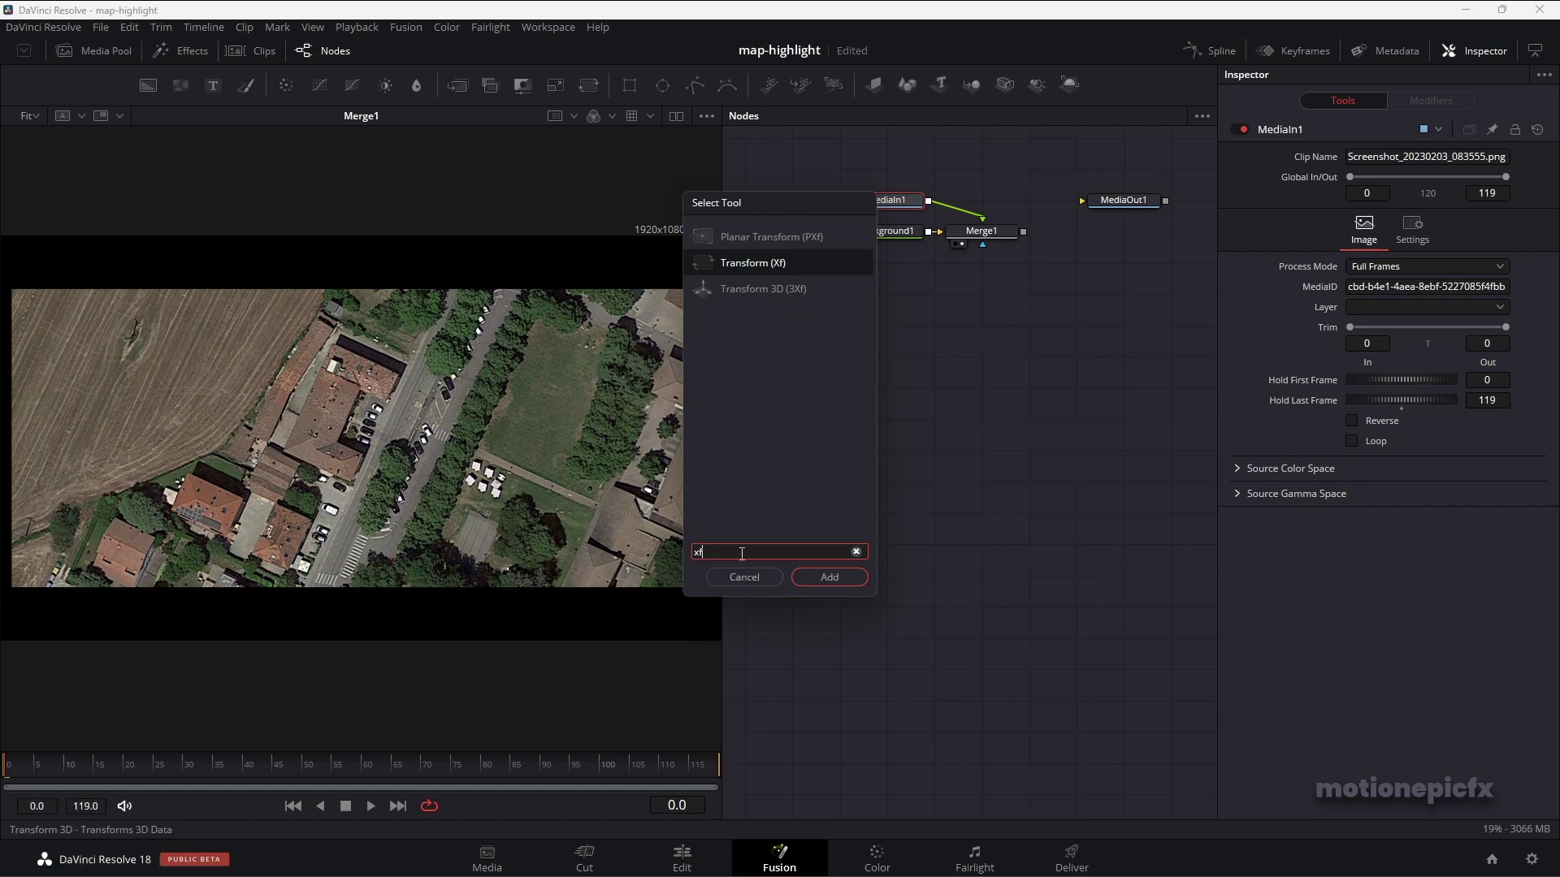
{"action": "left_click", "coordinate": [827, 580]}
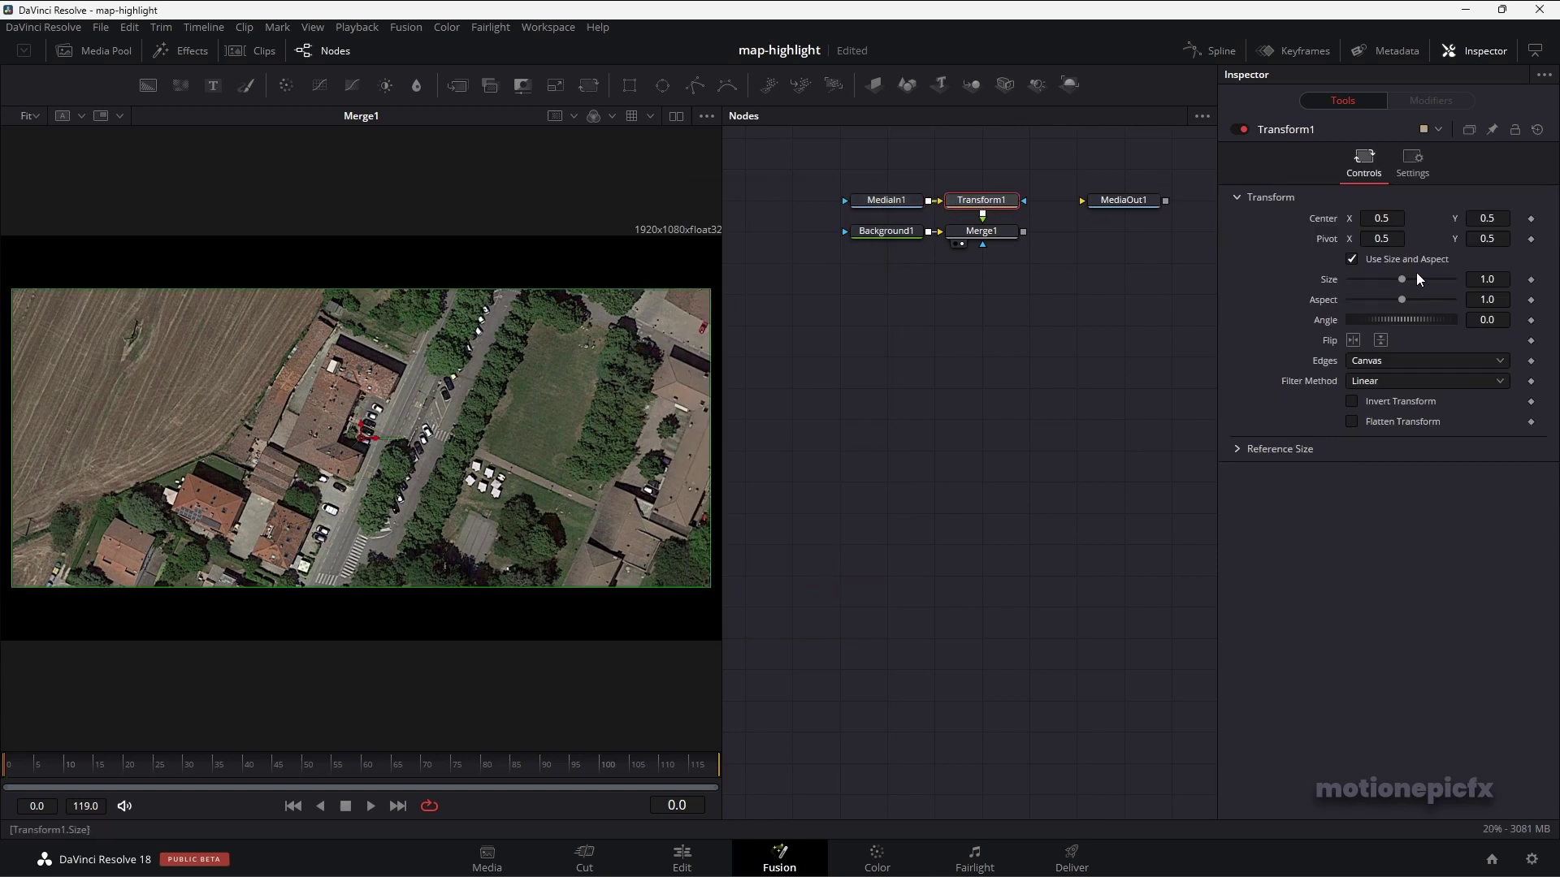
{"action": "left_click_drag", "start_coordinate": [1488, 279], "coordinate": [1532, 279]}
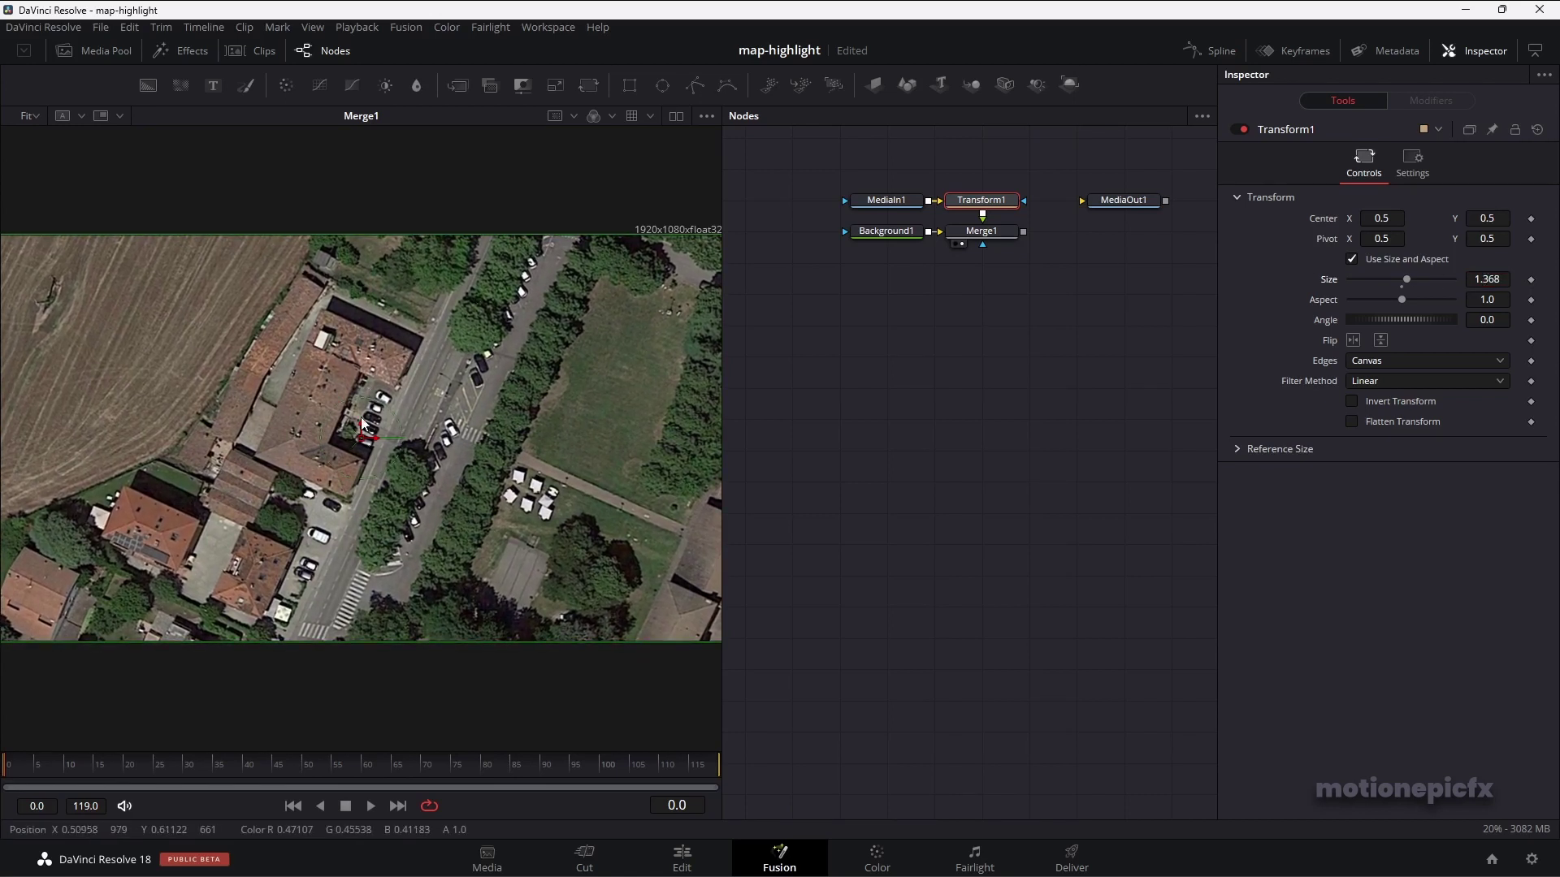
{"action": "key", "text": "ctrl+s"}
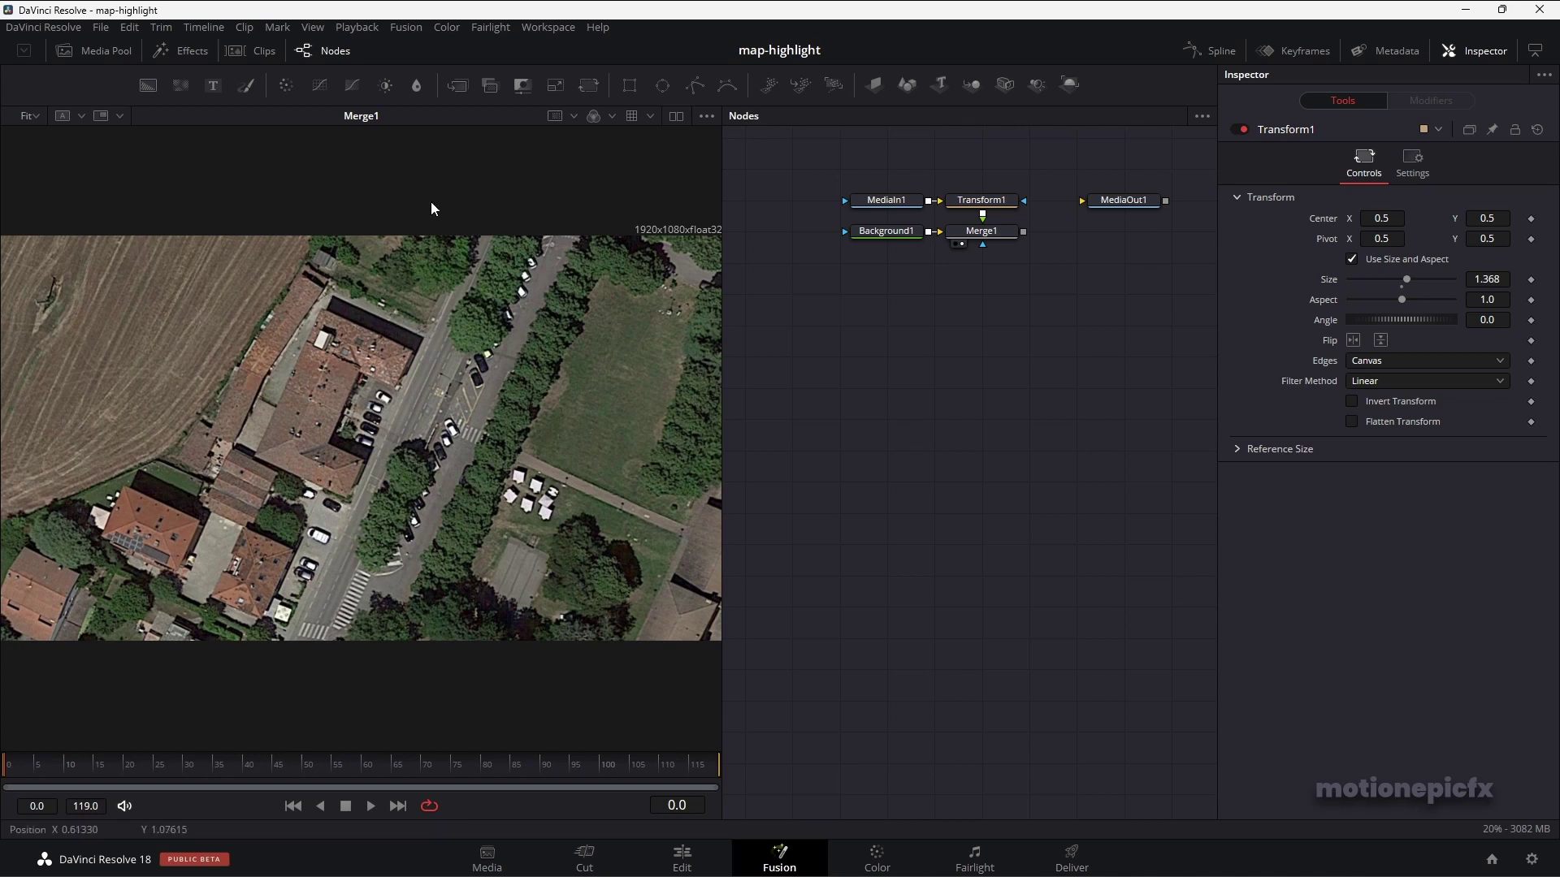
- Merge a second Background over Merge1, view the result, and set the new background's blue value to 0.378
{"action": "left_click_drag", "start_coordinate": [149, 86], "coordinate": [194, 118]}
{"action": "left_click_drag", "start_coordinate": [884, 323], "coordinate": [1025, 232]}
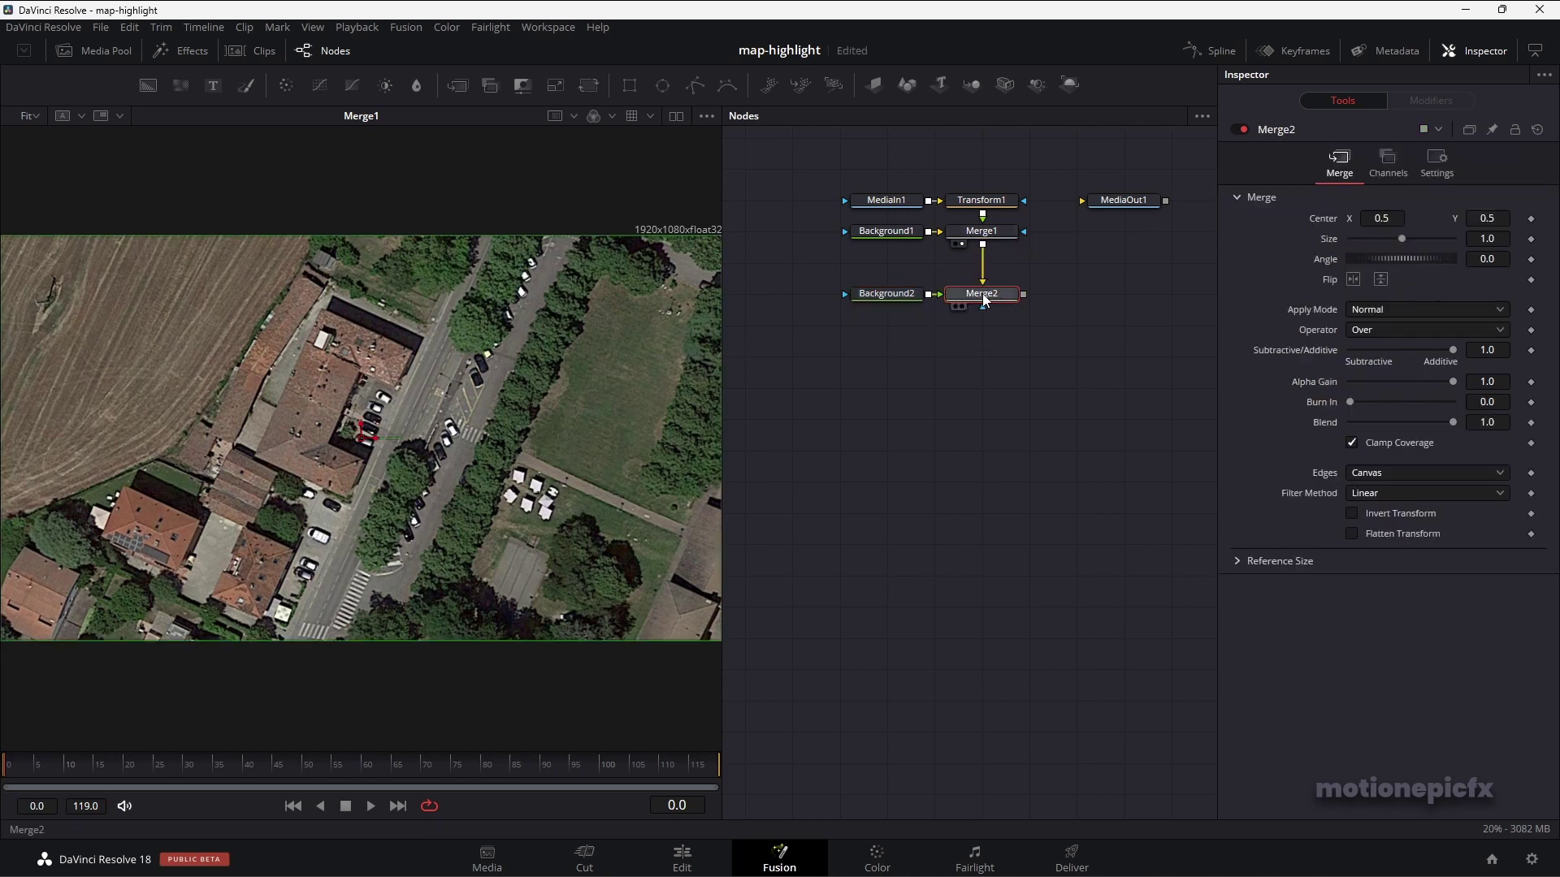
{"action": "key", "text": "1"}
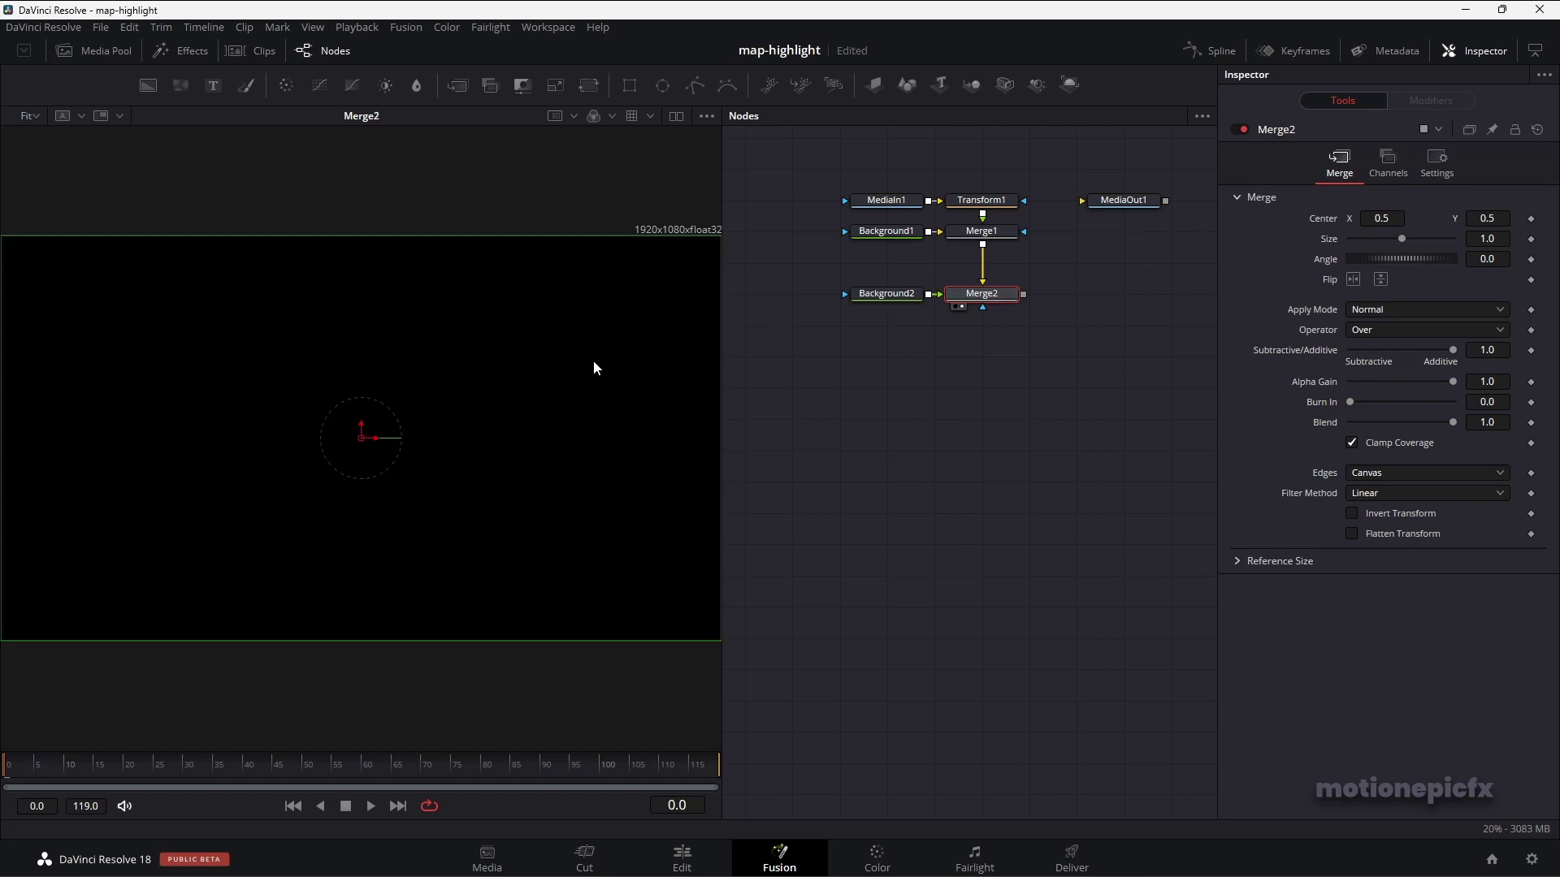
{"action": "left_click", "coordinate": [894, 300]}
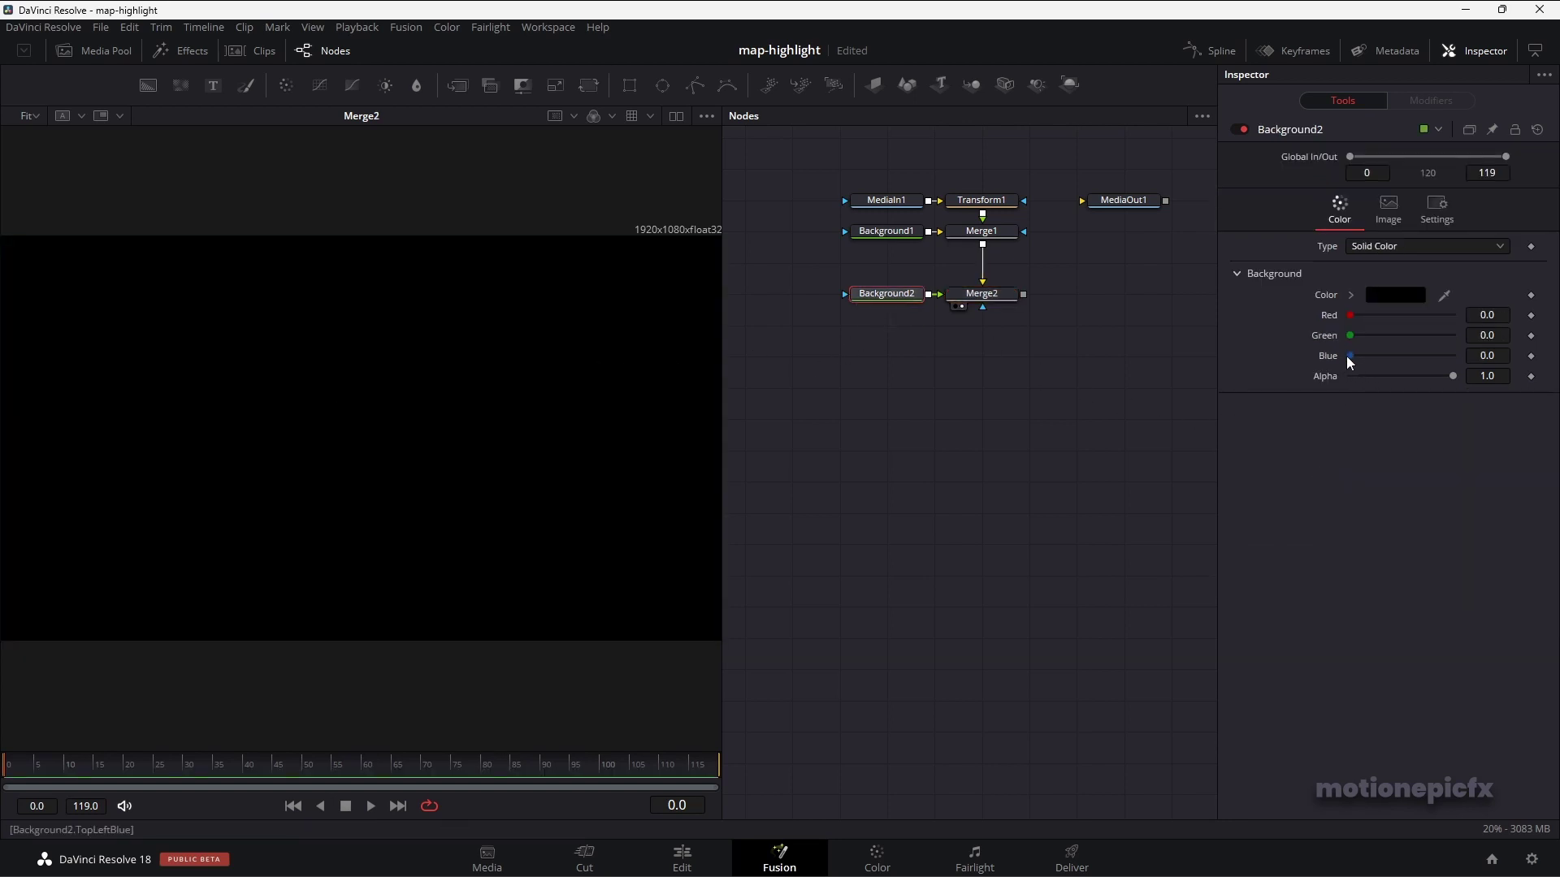
{"action": "left_click_drag", "start_coordinate": [1349, 355], "coordinate": [1386, 355]}
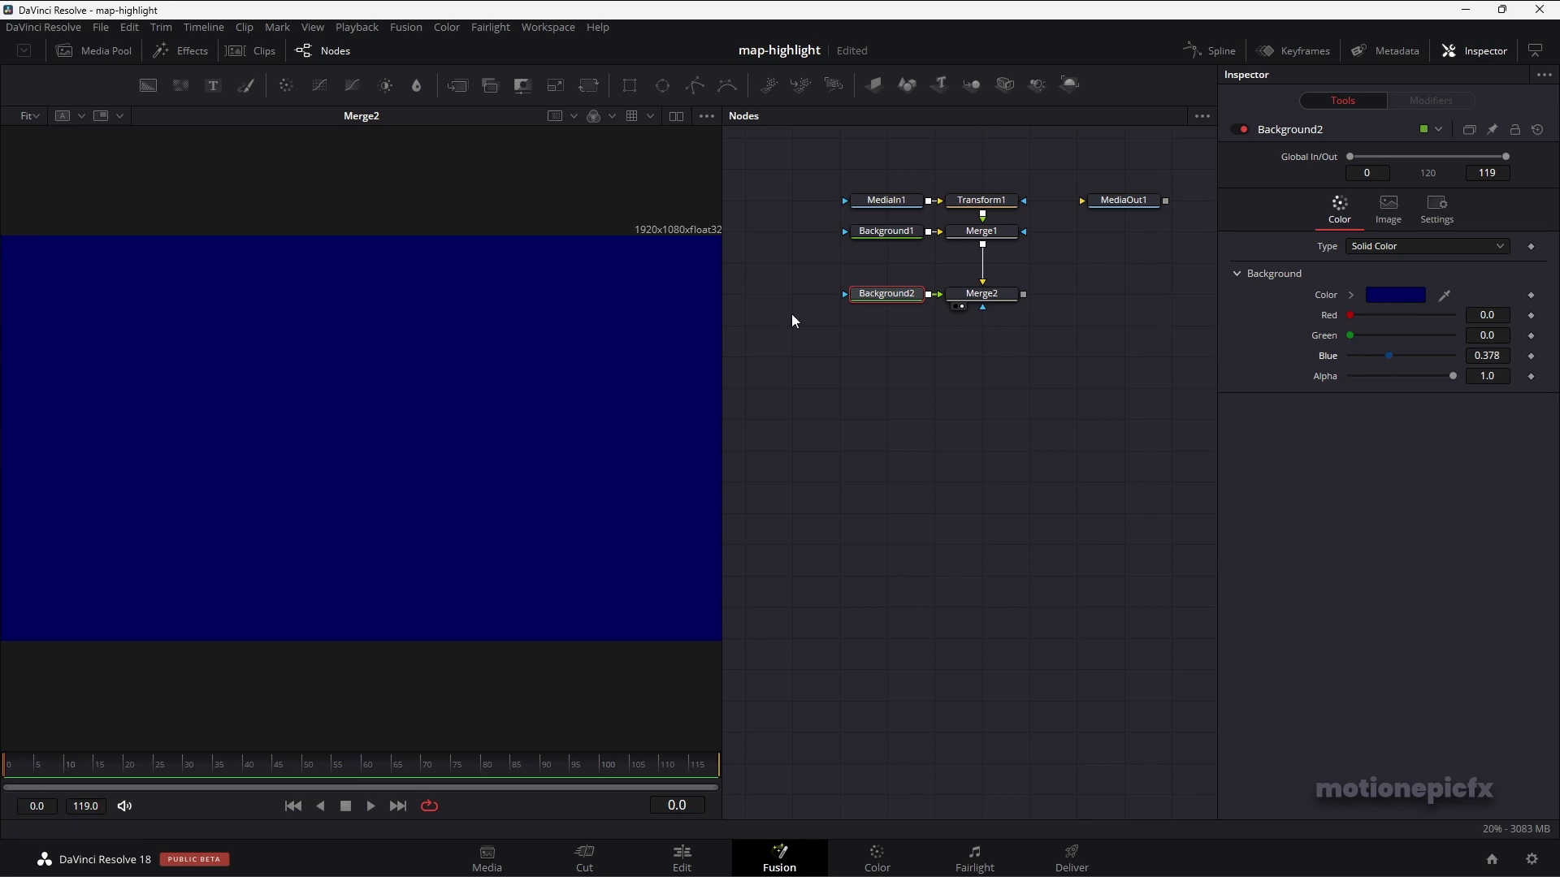
- Mask Background2 with a closed polygon traced around the large building and its parking area beside the road
{"action": "left_click", "coordinate": [697, 88]}
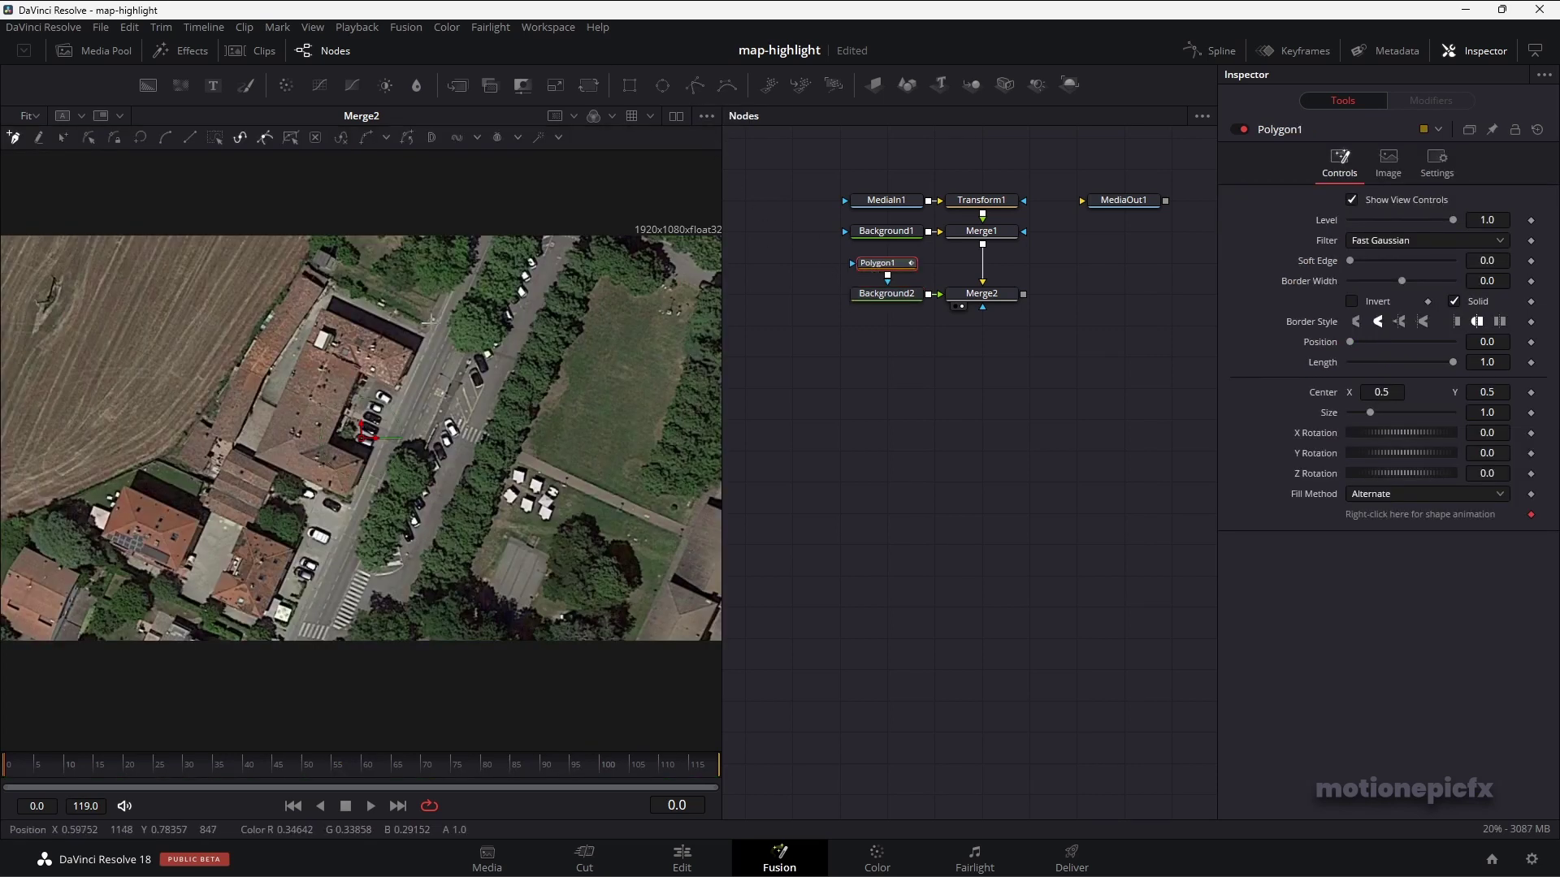
{"action": "left_click", "coordinate": [432, 328]}
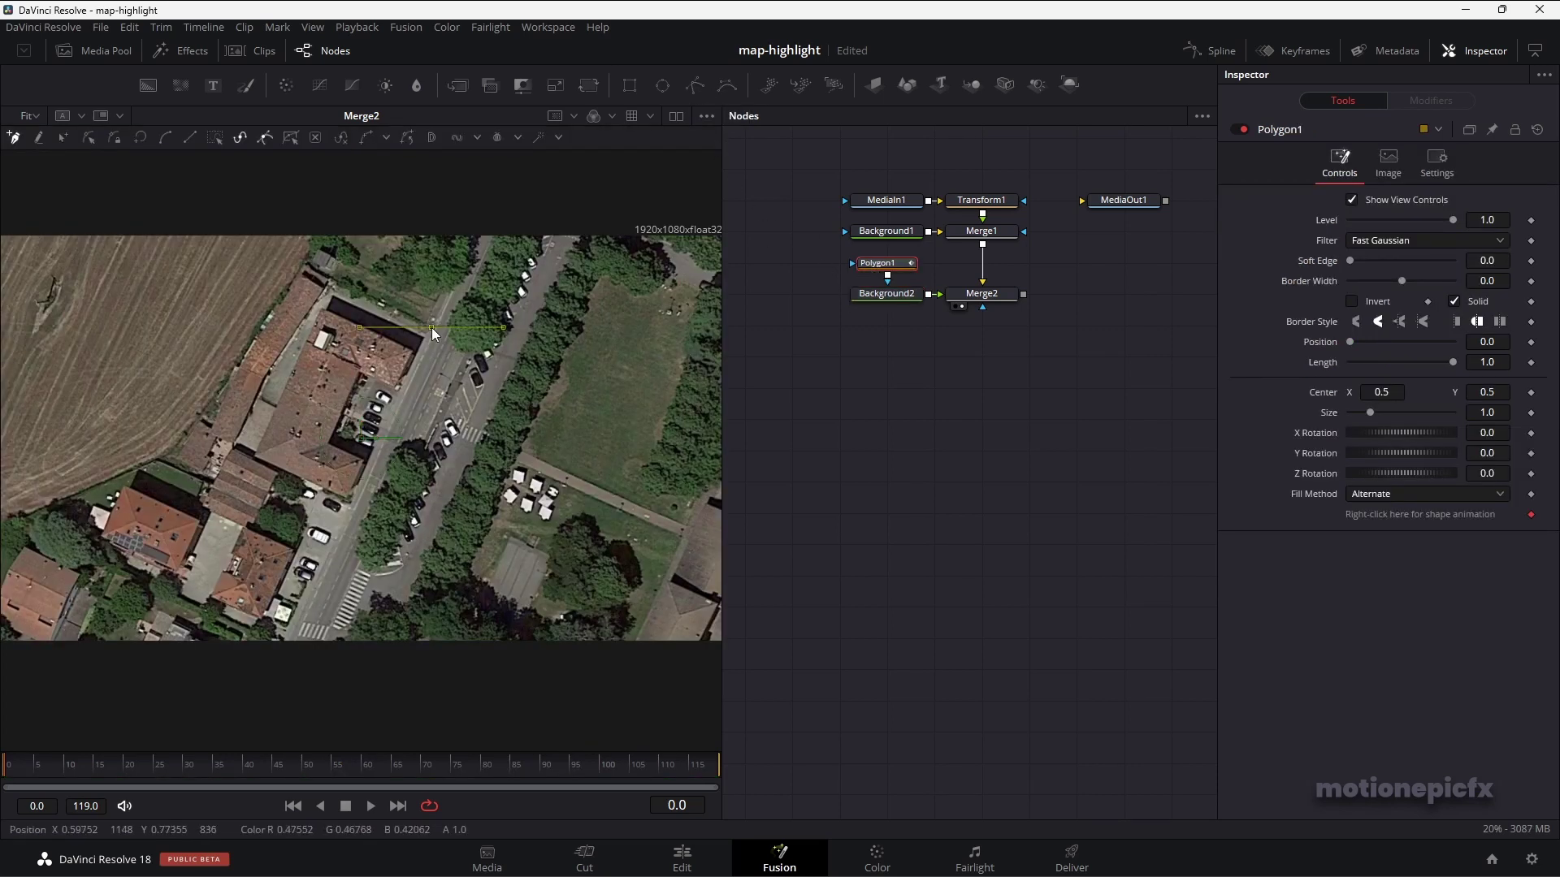
{"action": "left_click", "coordinate": [330, 283]}
{"action": "left_click", "coordinate": [269, 373]}
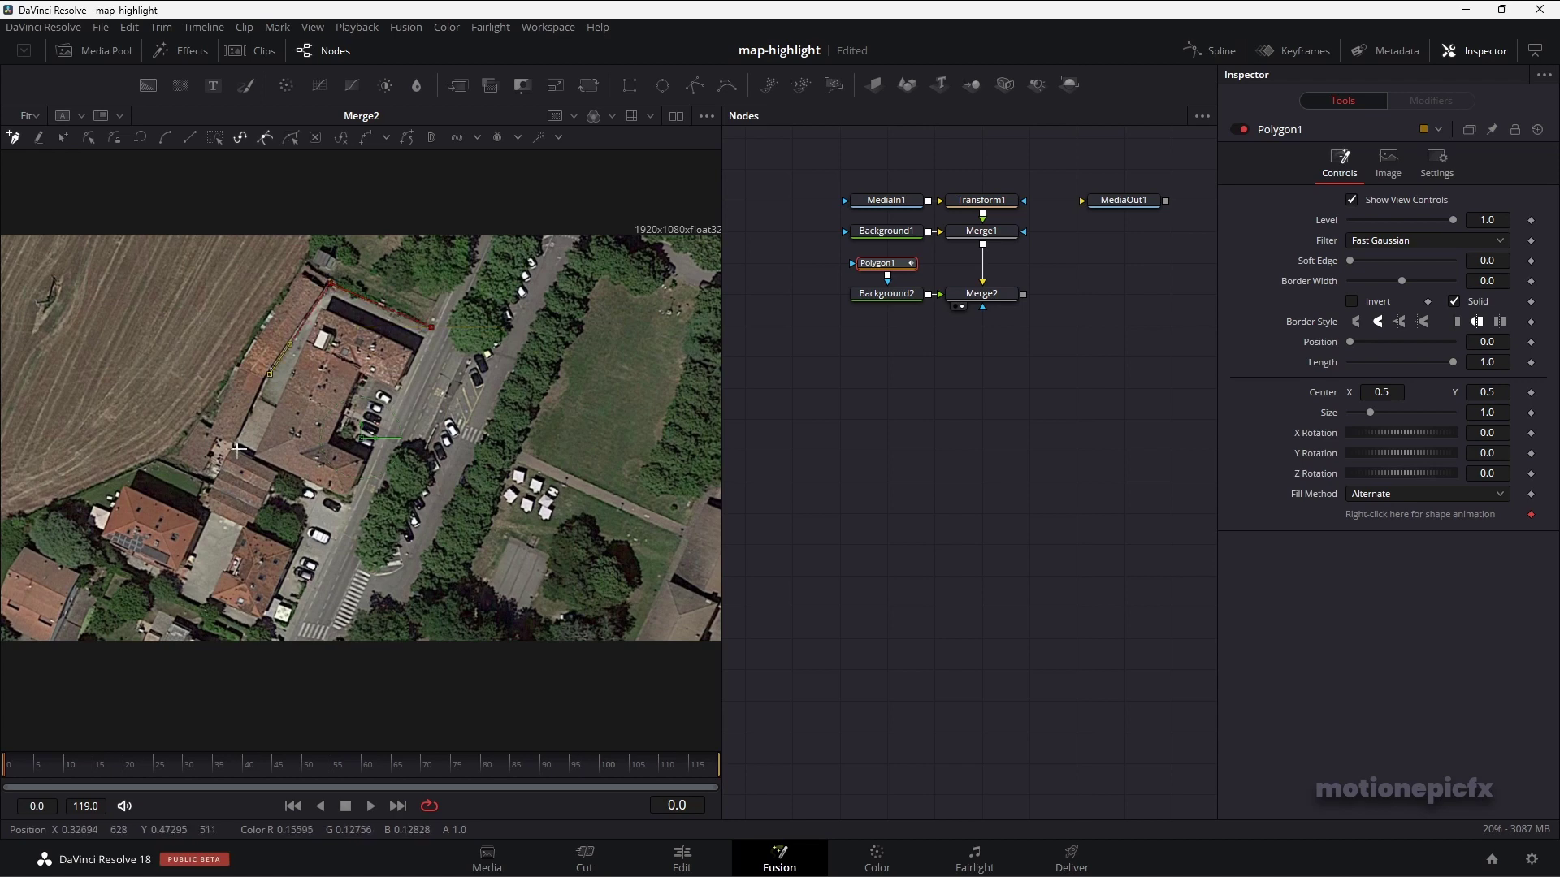
{"action": "scroll", "coordinate": [251, 455], "scroll_direction": "up", "scroll_amount": 5}
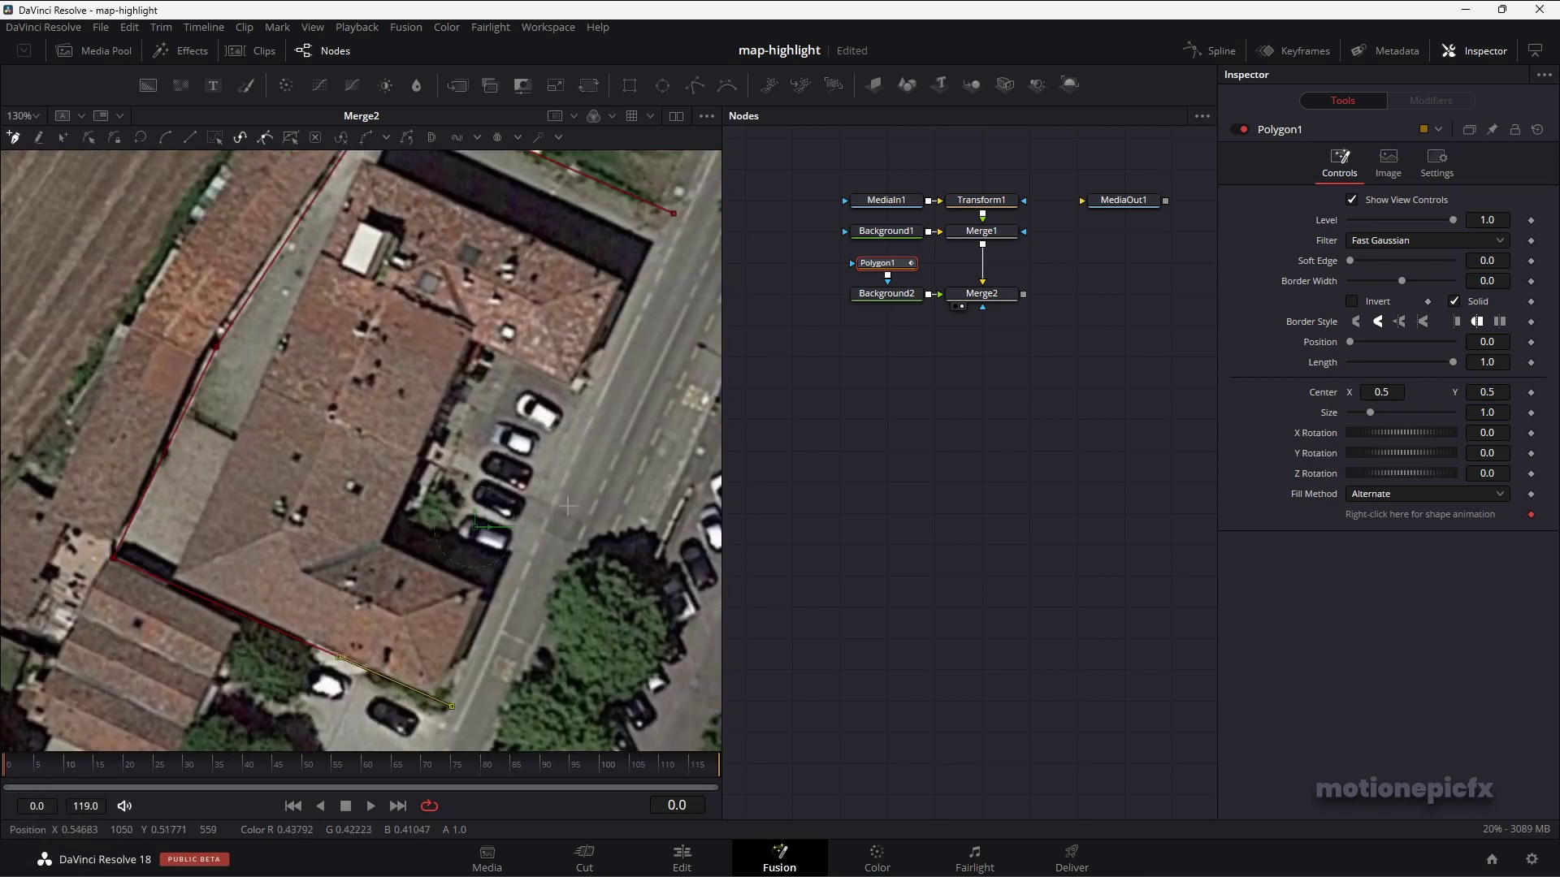
{"action": "left_click", "coordinate": [675, 215]}
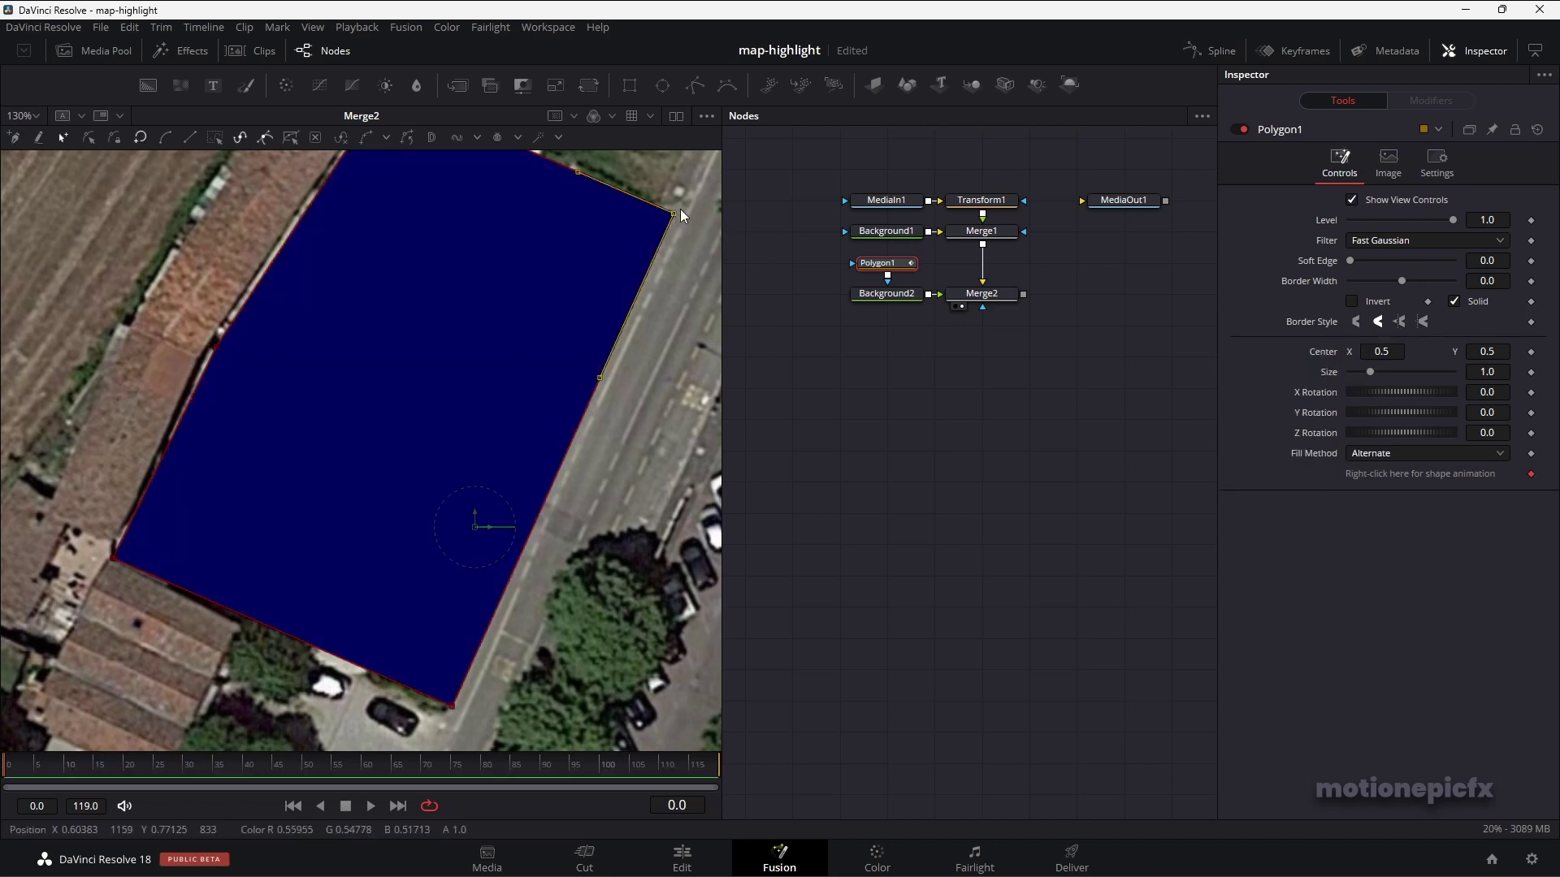
- Move the middle point on the polygon's field-side edge slightly outward onto the neighbouring roof
{"action": "left_click", "coordinate": [216, 348]}
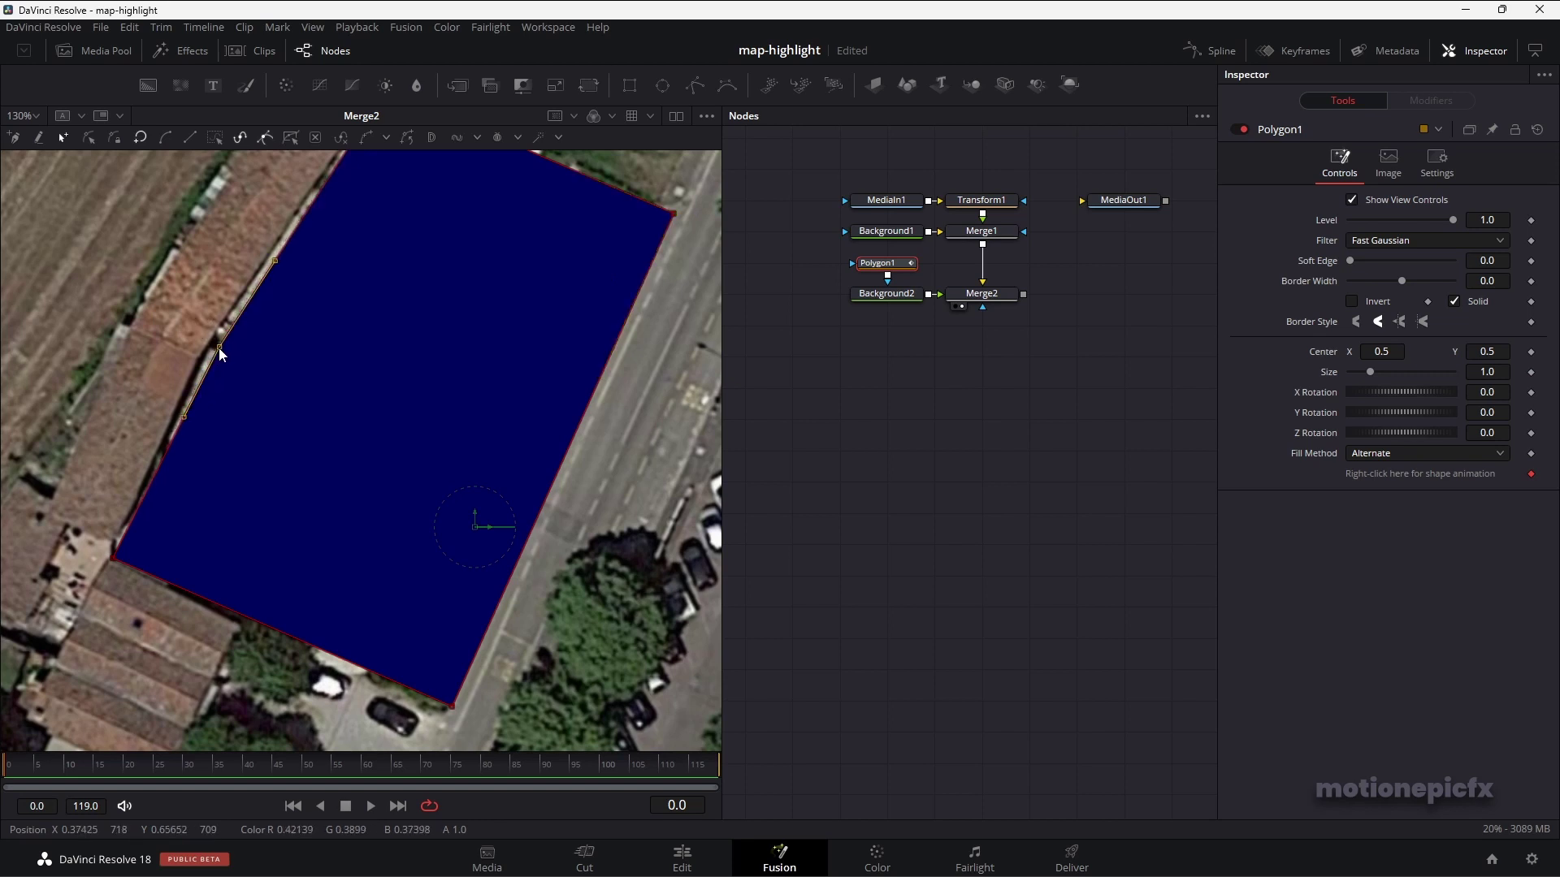
{"action": "left_click_drag", "start_coordinate": [211, 348], "coordinate": [199, 358]}
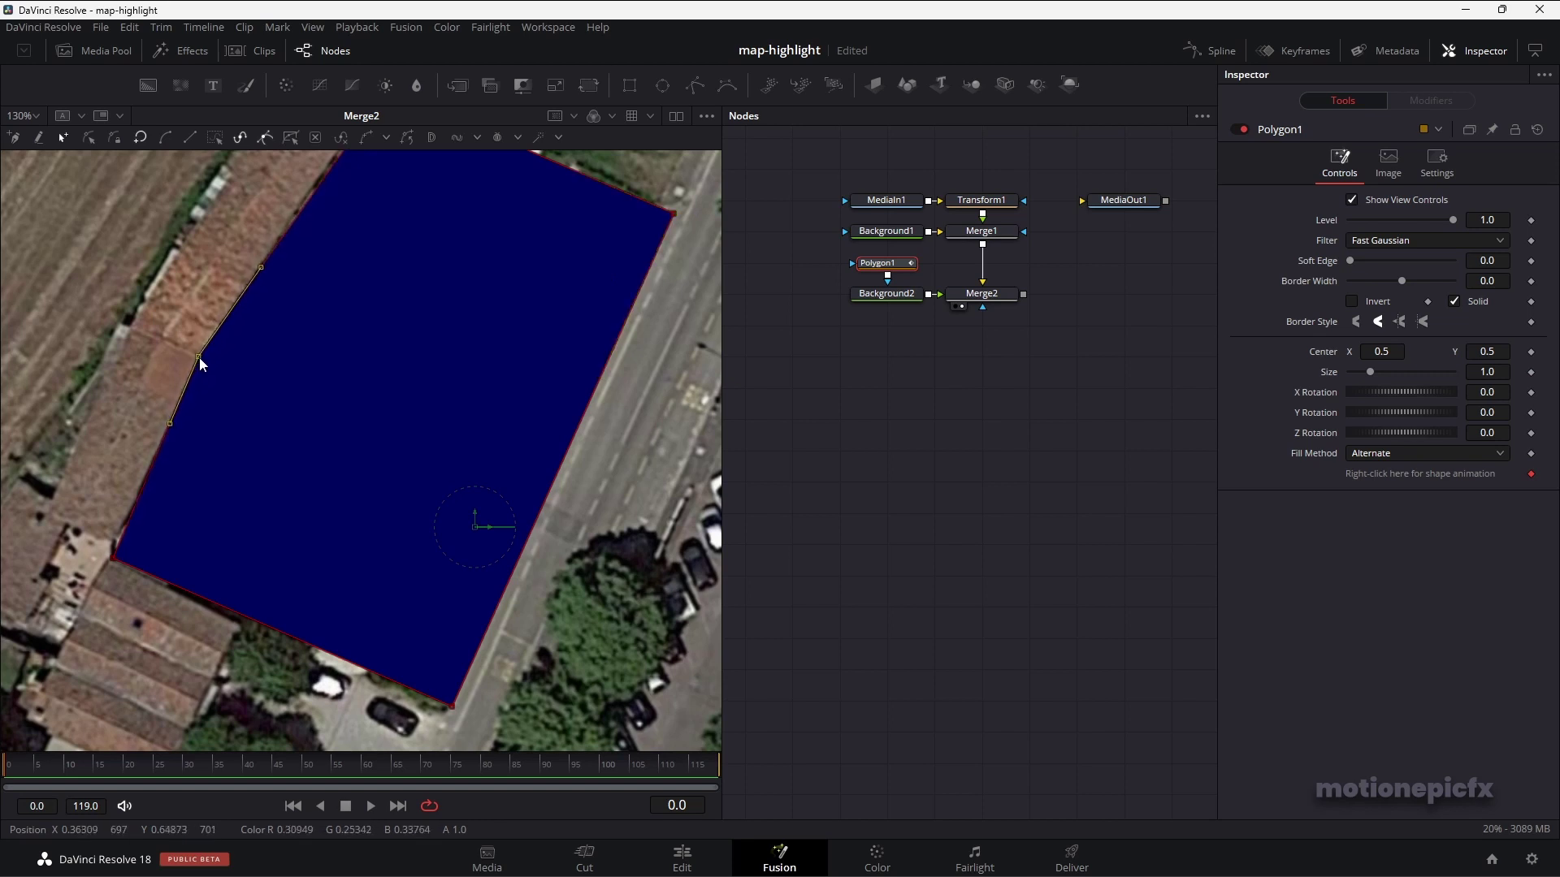
{"action": "scroll", "coordinate": [417, 421], "scroll_direction": "down", "scroll_amount": 2}
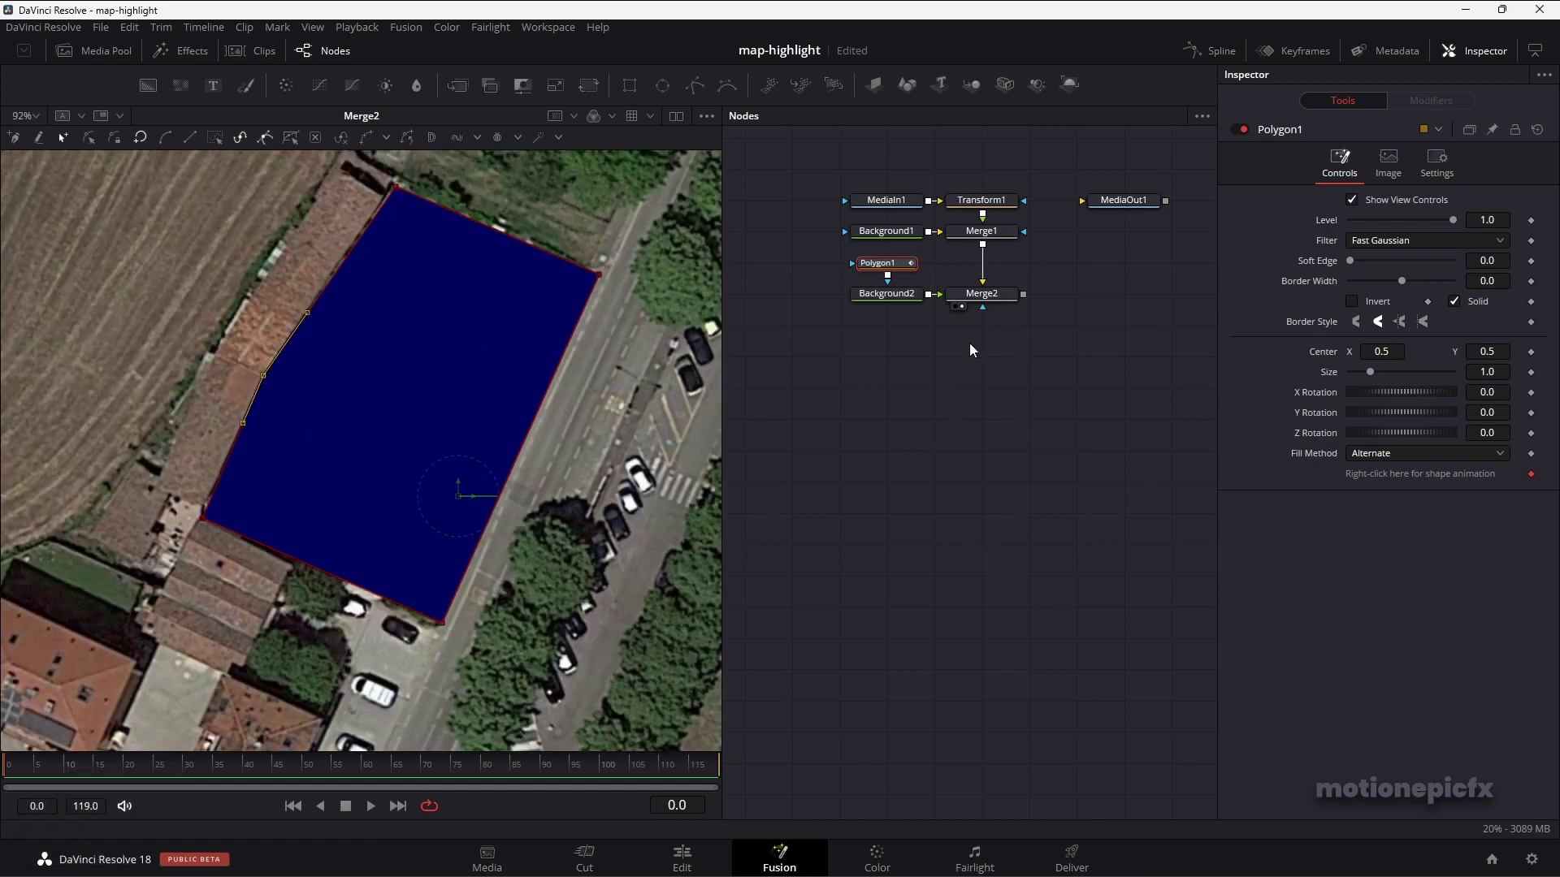
- Lower the blend of Merge2 to 0.362 so the building shows through the blue overlay
{"action": "left_click", "coordinate": [987, 294]}
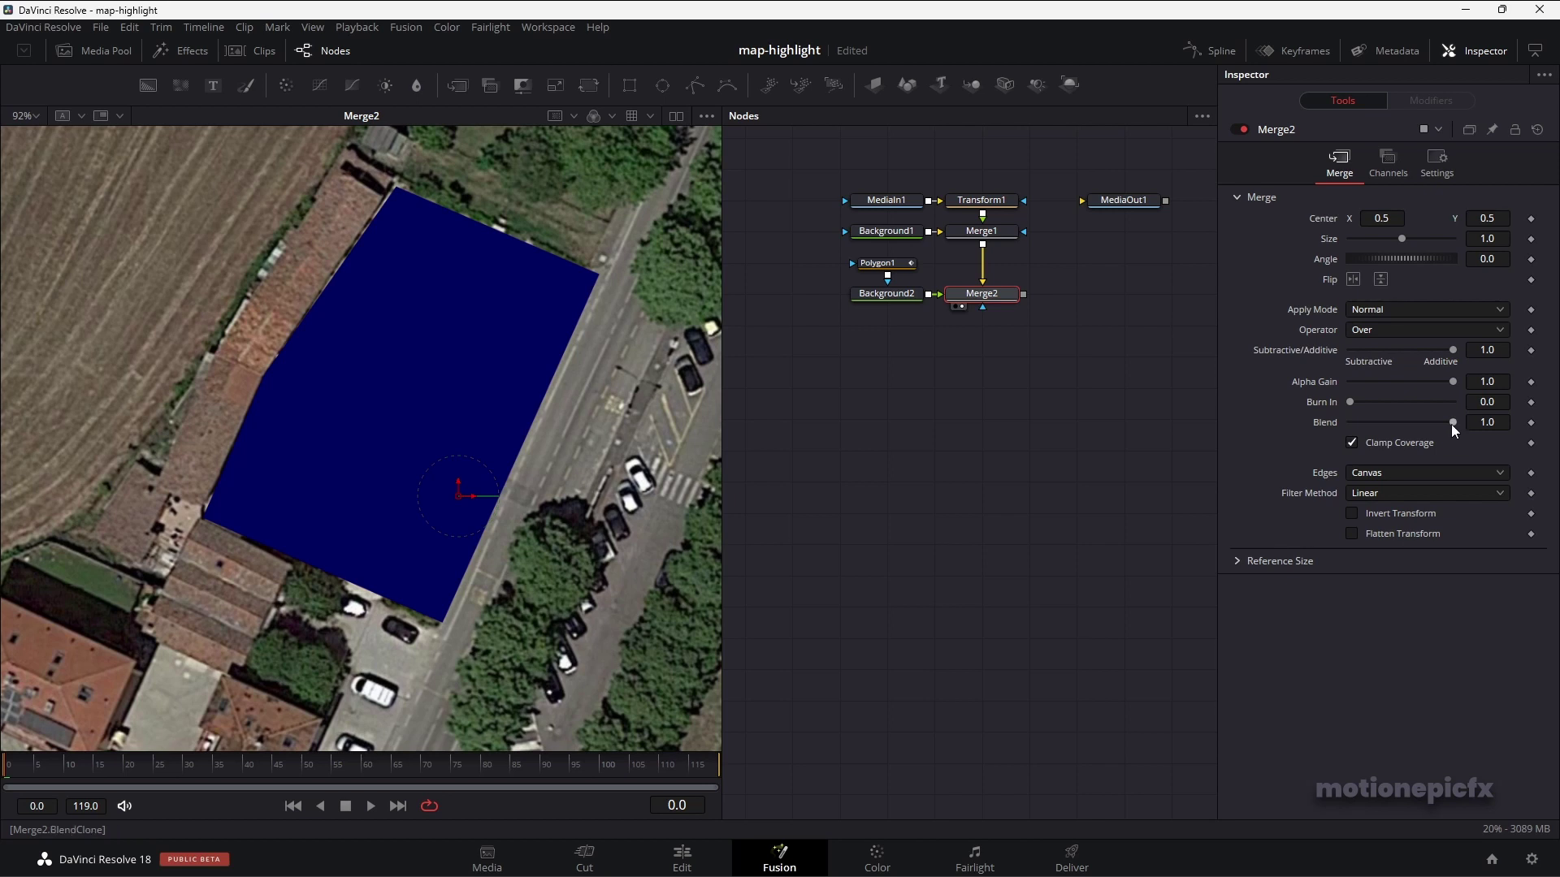
{"action": "left_click_drag", "start_coordinate": [1451, 424], "coordinate": [1386, 420]}
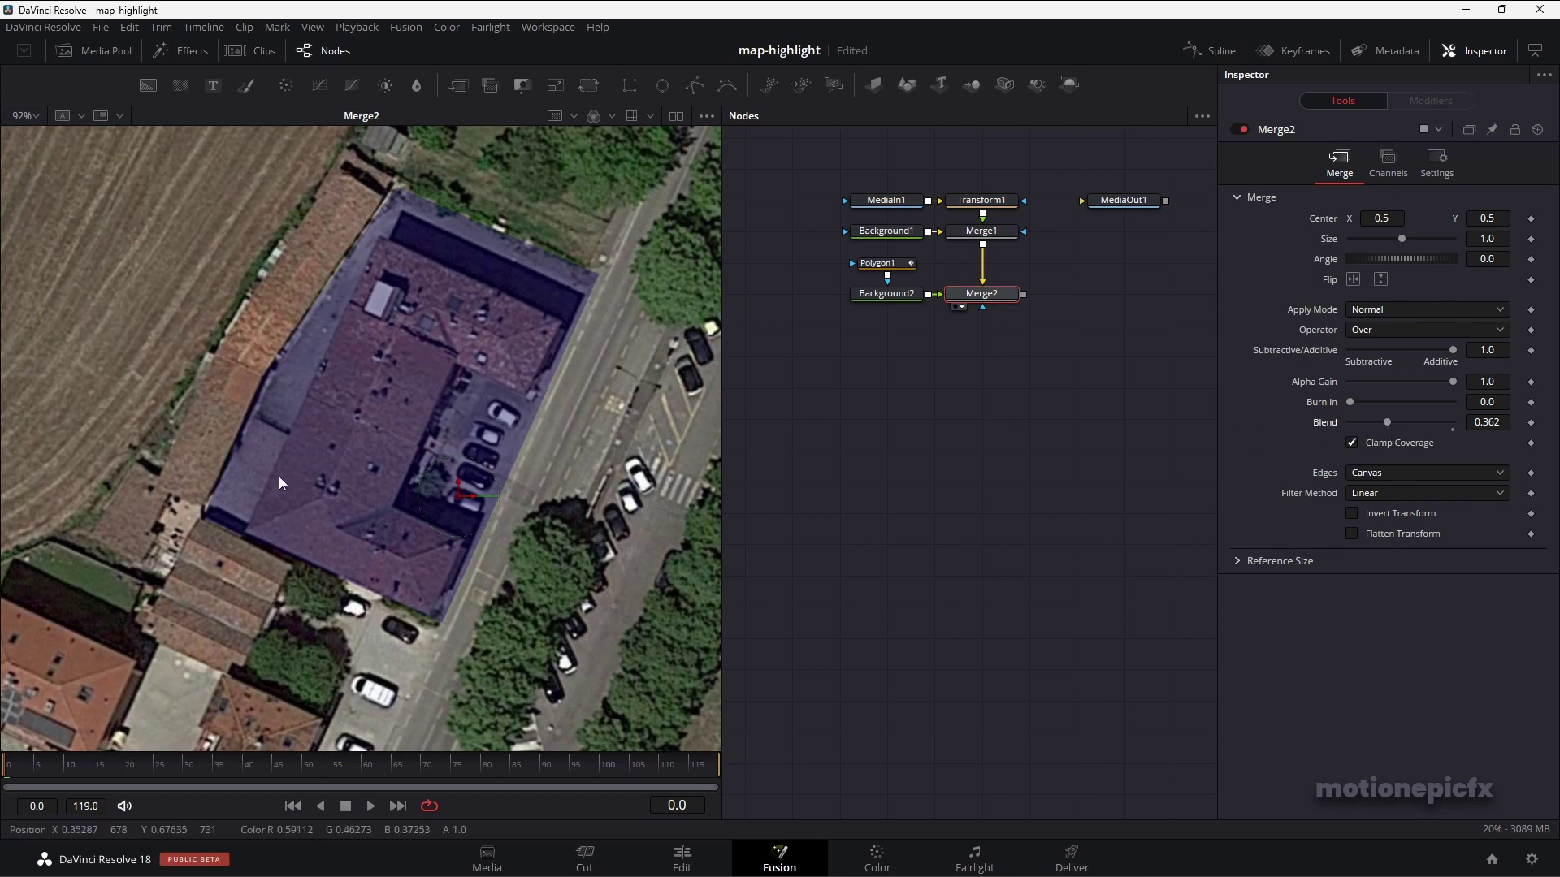
{"action": "scroll", "coordinate": [405, 387], "scroll_direction": "down", "scroll_amount": 2, "text": "ctrl"}
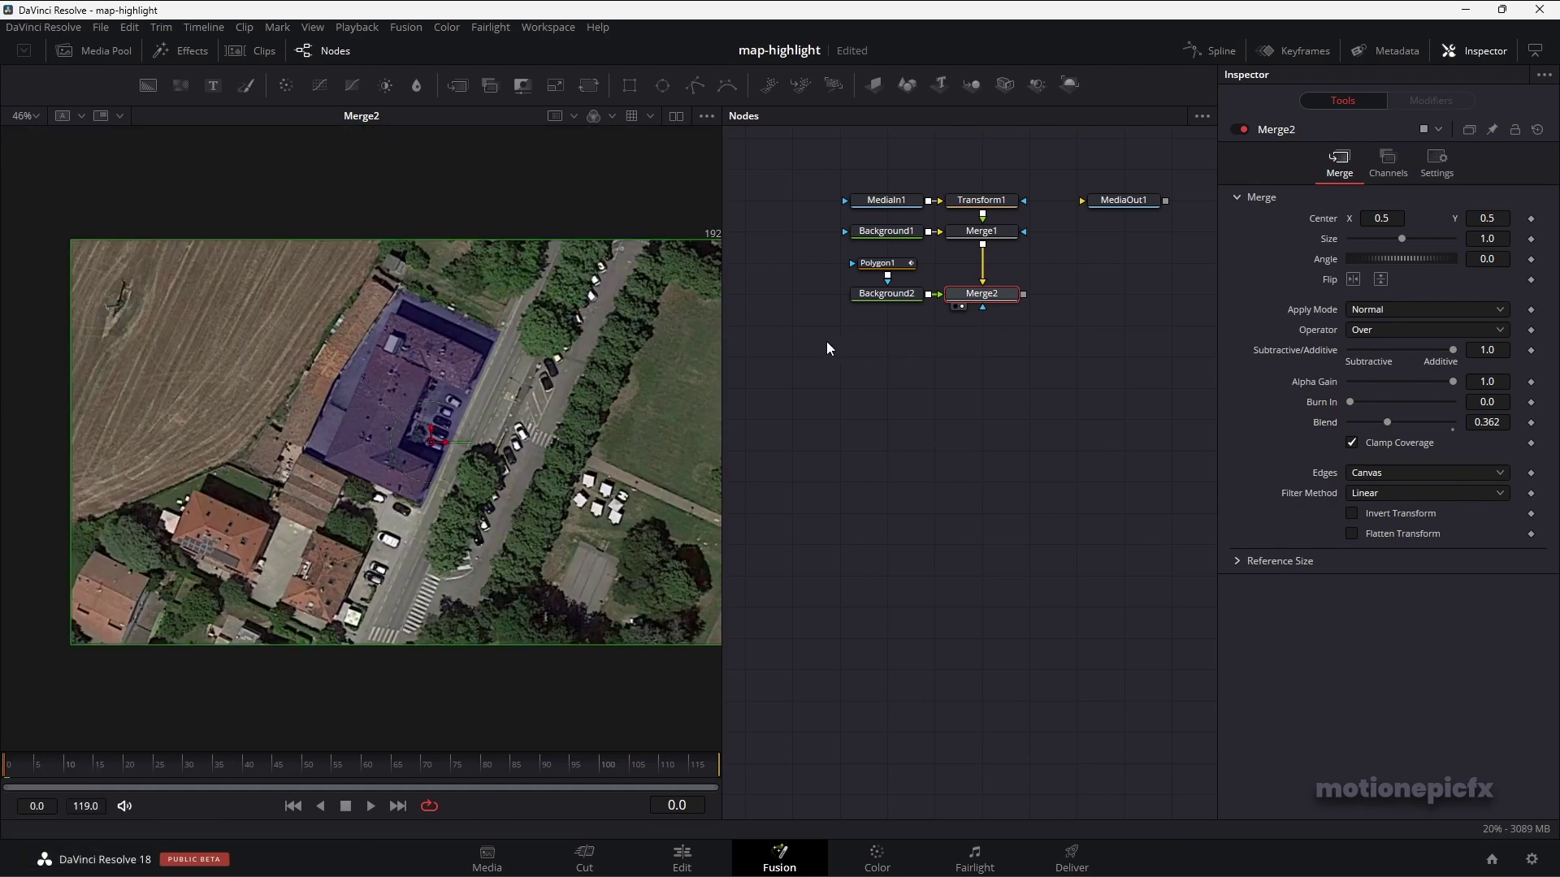
- Duplicate the Background2 node together with its connected Polygon1 mask below the existing nodes
{"action": "left_click_drag", "start_coordinate": [838, 353], "coordinate": [912, 260]}
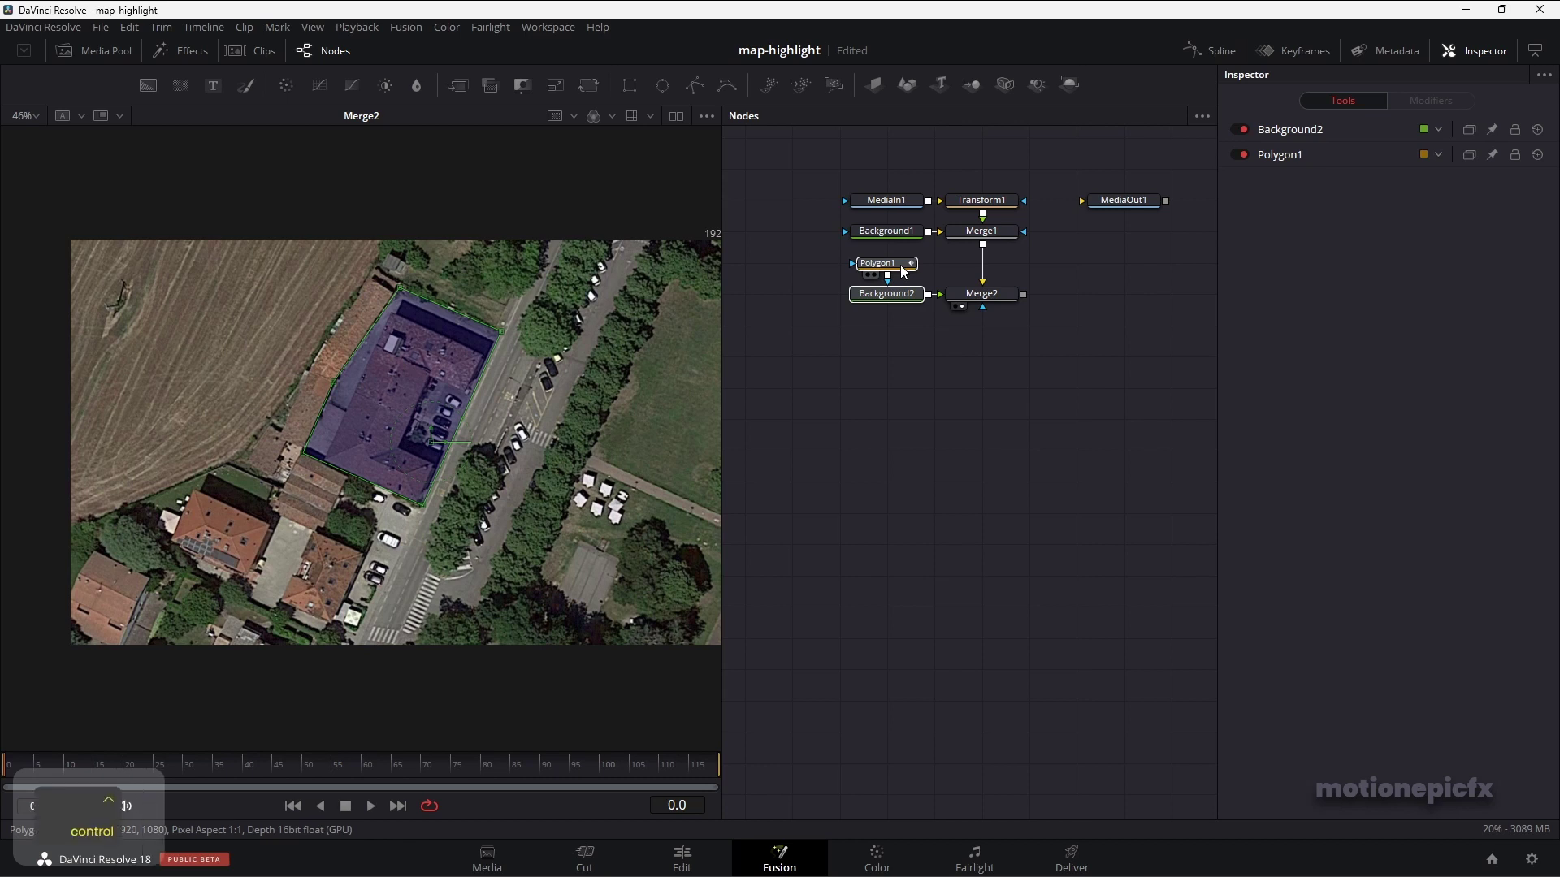
{"action": "key", "text": "ctrl+c"}
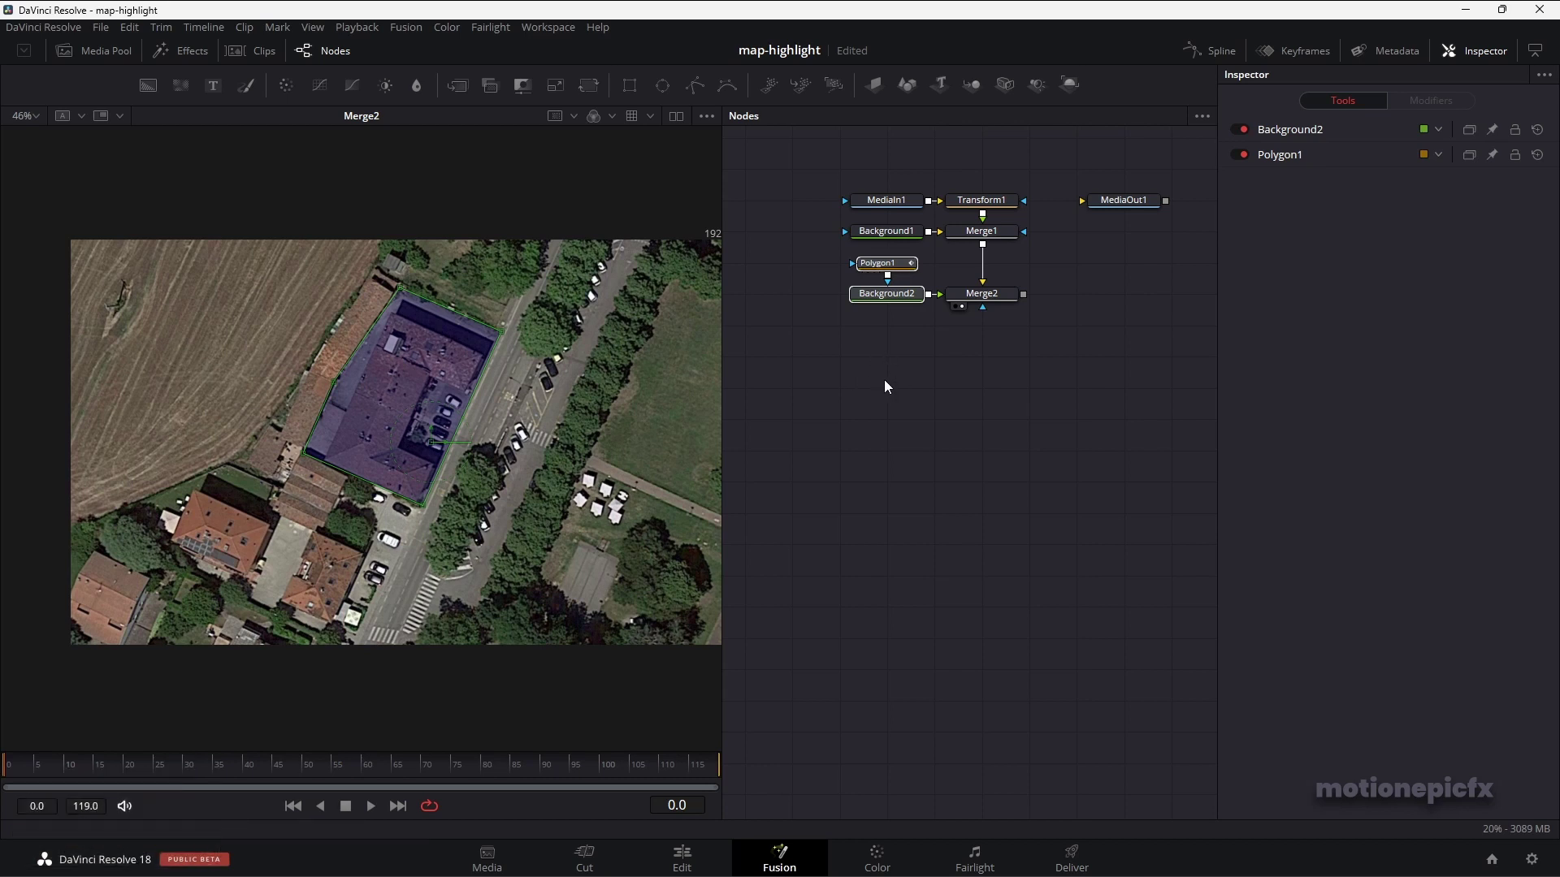
{"action": "key", "text": "ctrl+v"}
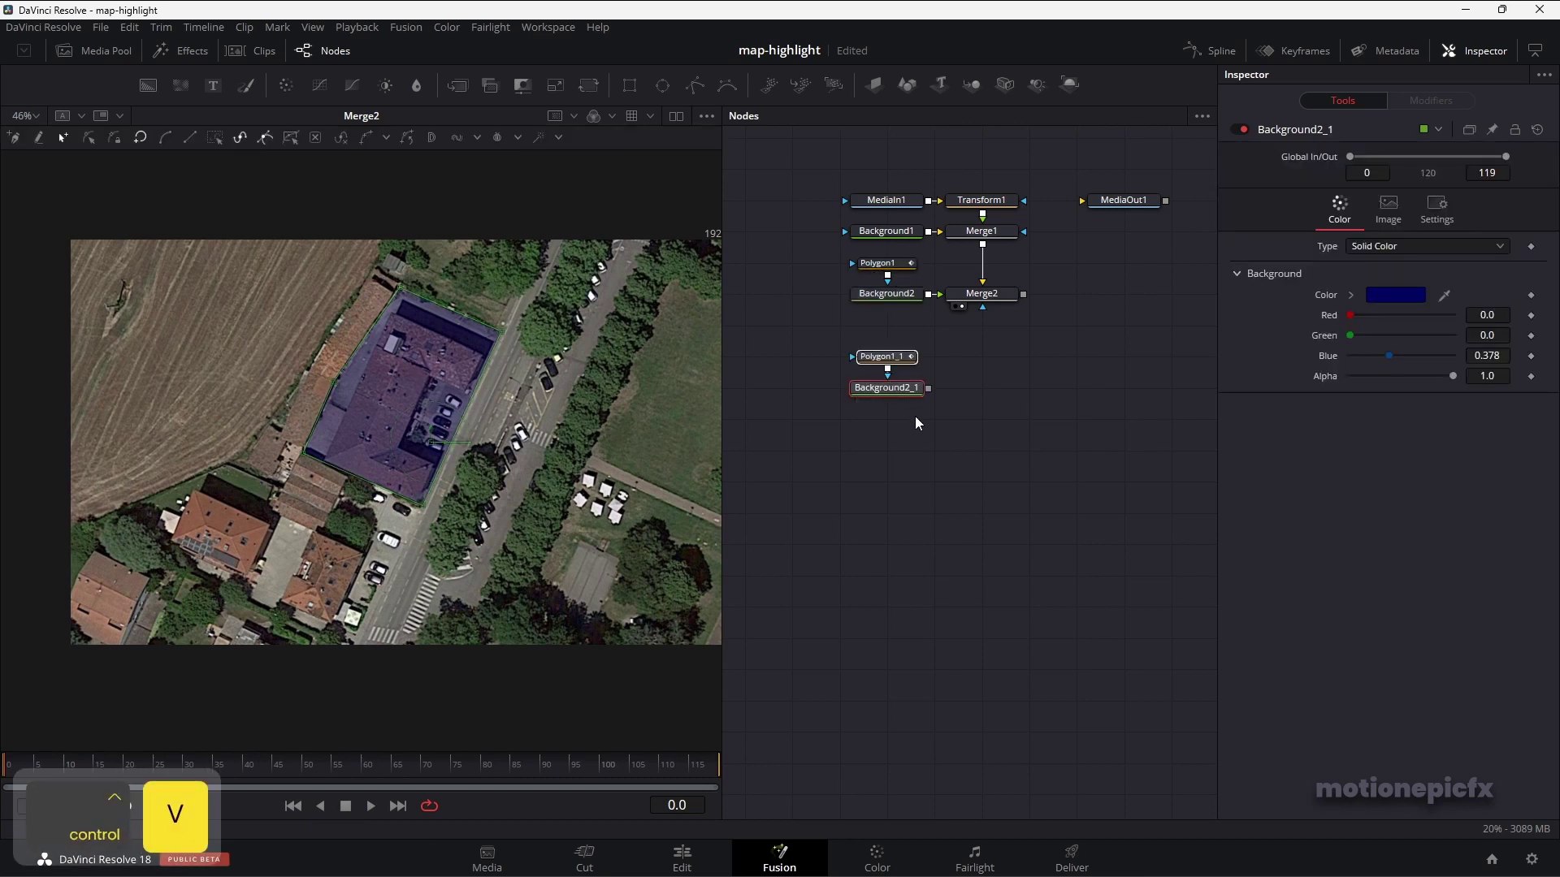
- Turn the duplicated polygon mask into an outline by disabling Solid and setting its border width to 0.0044
{"action": "left_click", "coordinate": [891, 358]}
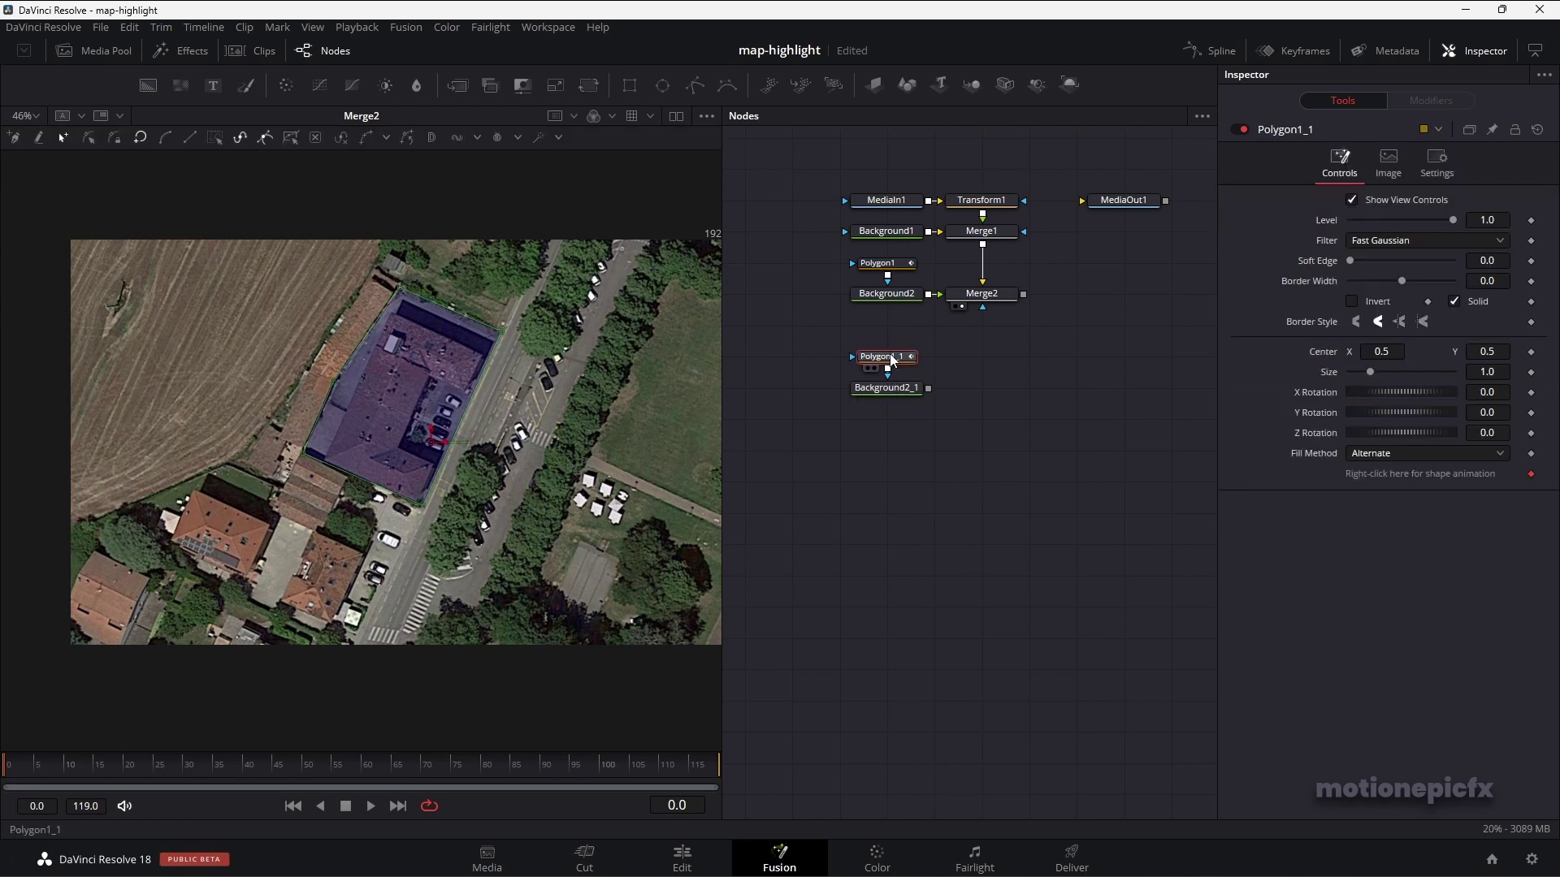
{"action": "left_click", "coordinate": [1454, 301]}
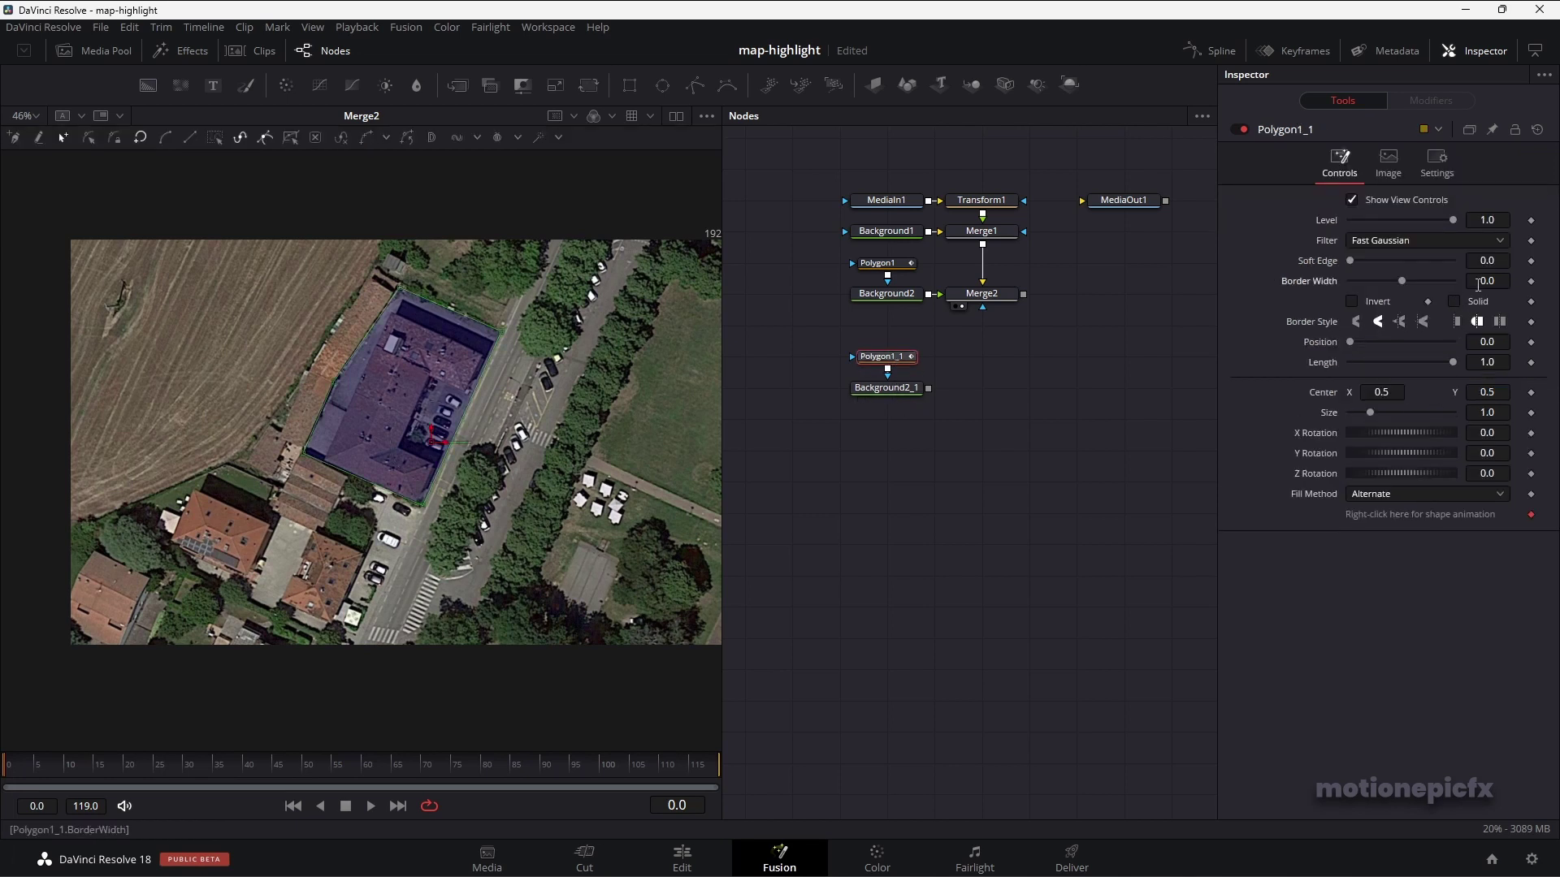
{"action": "left_click", "coordinate": [1478, 285]}
{"action": "type", "text": "0.0044"}
{"action": "key", "text": "Return"}
- Merge Background2_1 over Merge2, view the result, and make the outline white with red, green and blue at 1.0
{"action": "left_click_drag", "start_coordinate": [929, 387], "coordinate": [1024, 294]}
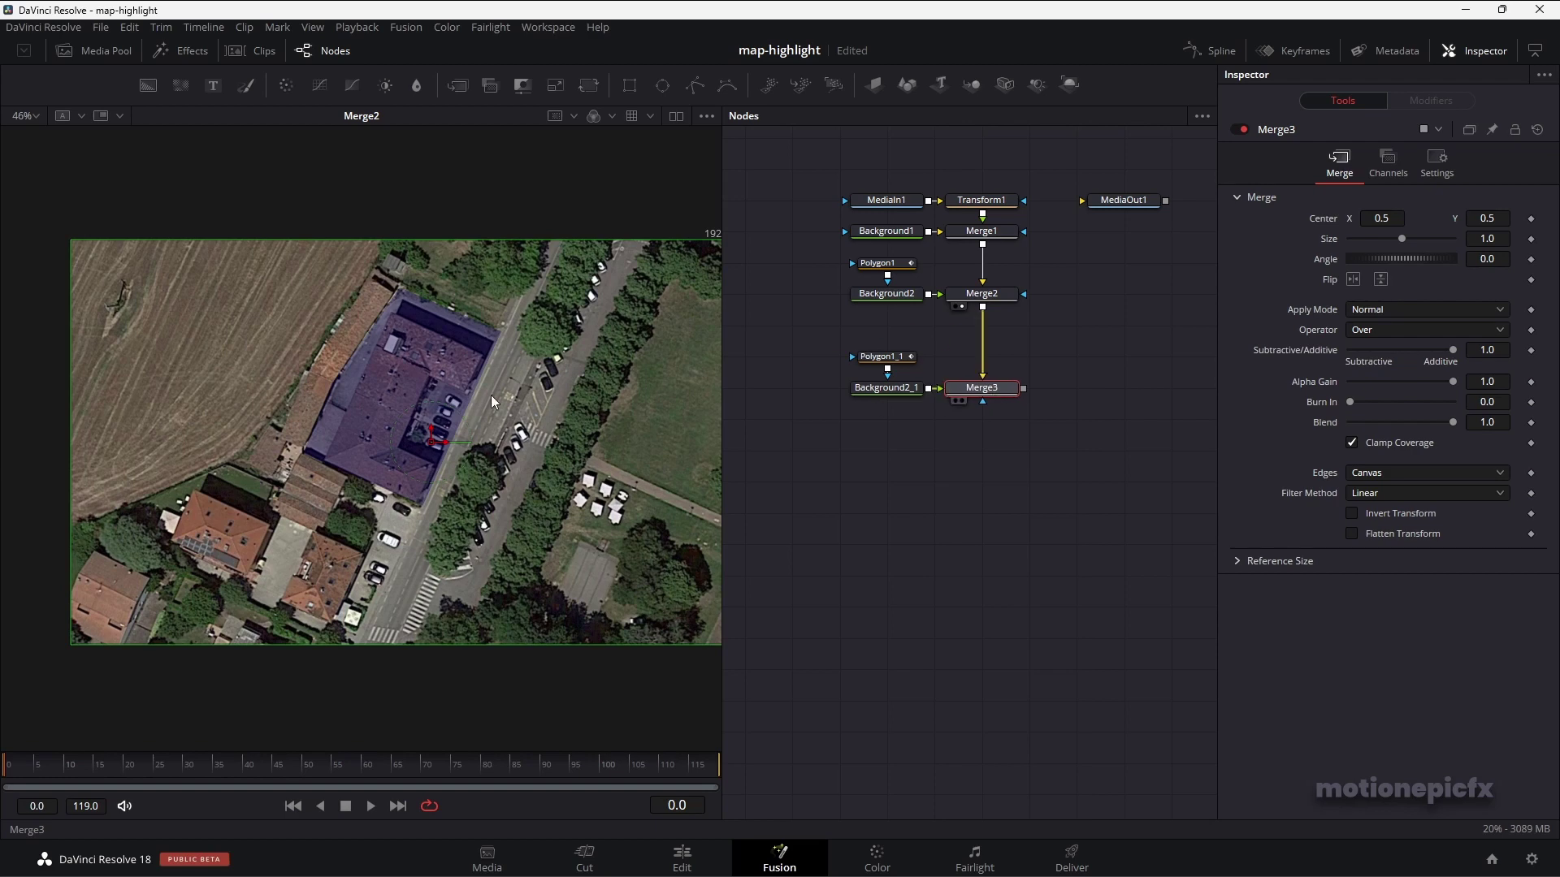
{"action": "scroll", "coordinate": [407, 346], "scroll_direction": "up", "scroll_amount": 4, "text": "ctrl"}
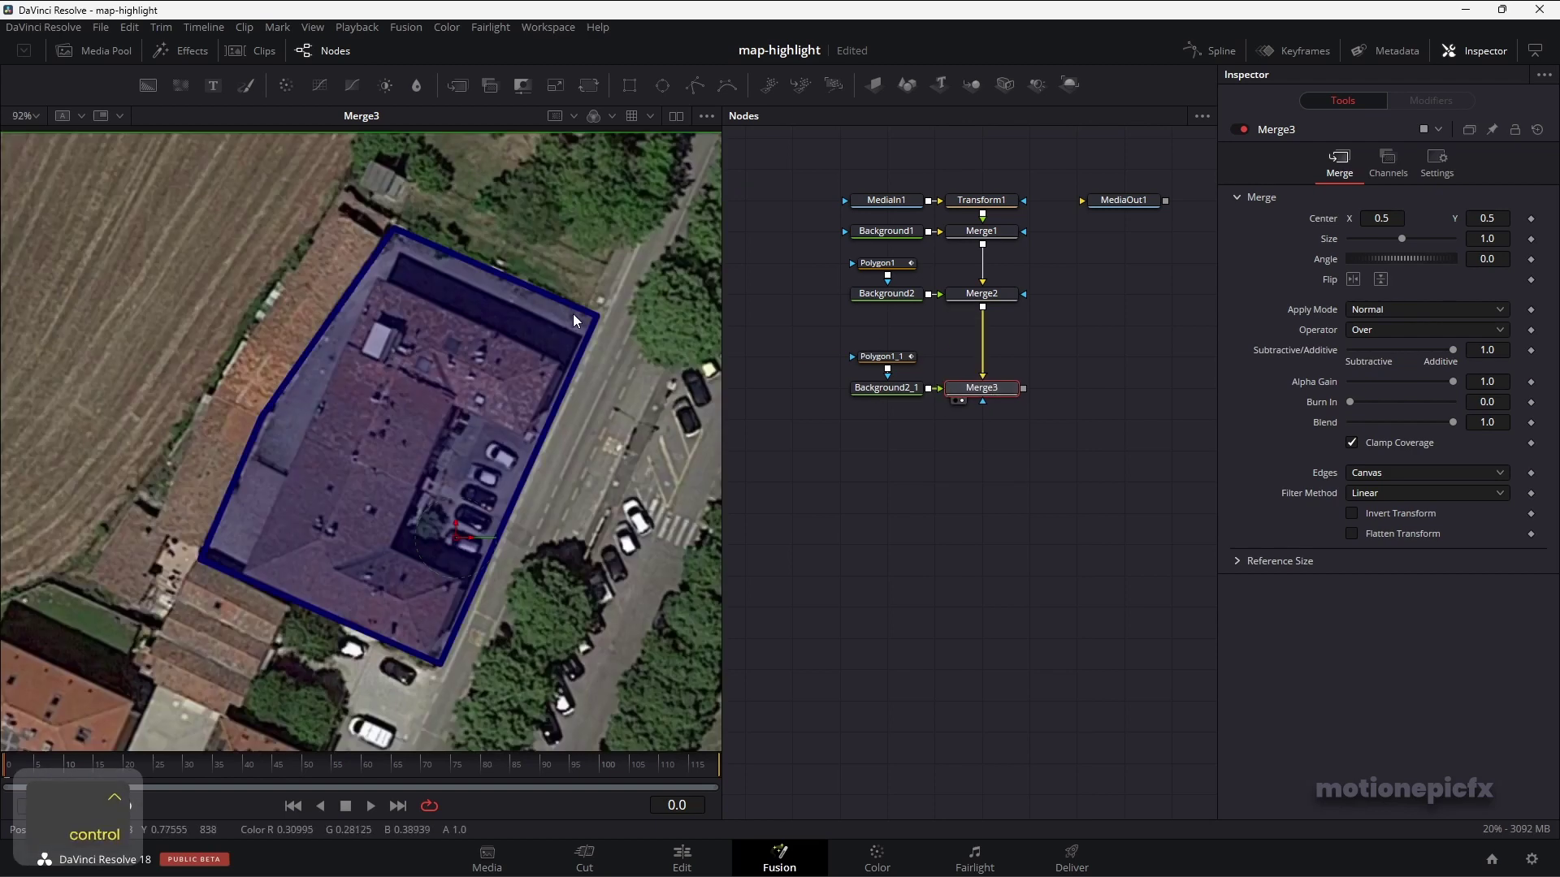
{"action": "left_click", "coordinate": [906, 394]}
{"action": "left_click_drag", "start_coordinate": [1391, 354], "coordinate": [1557, 363]}
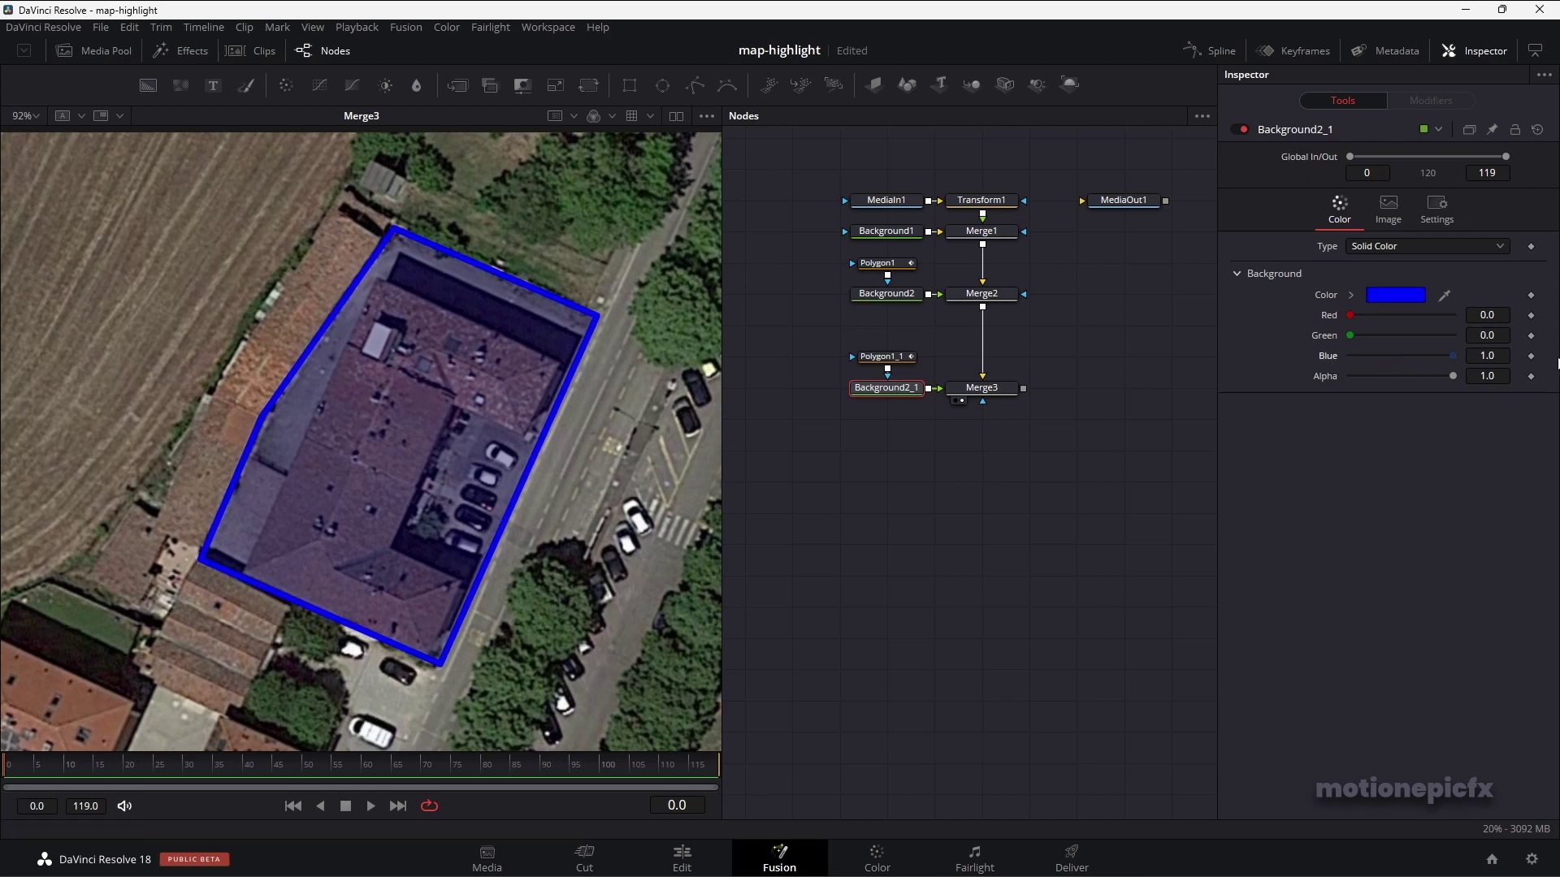
{"action": "left_click_drag", "start_coordinate": [1372, 334], "coordinate": [1454, 335]}
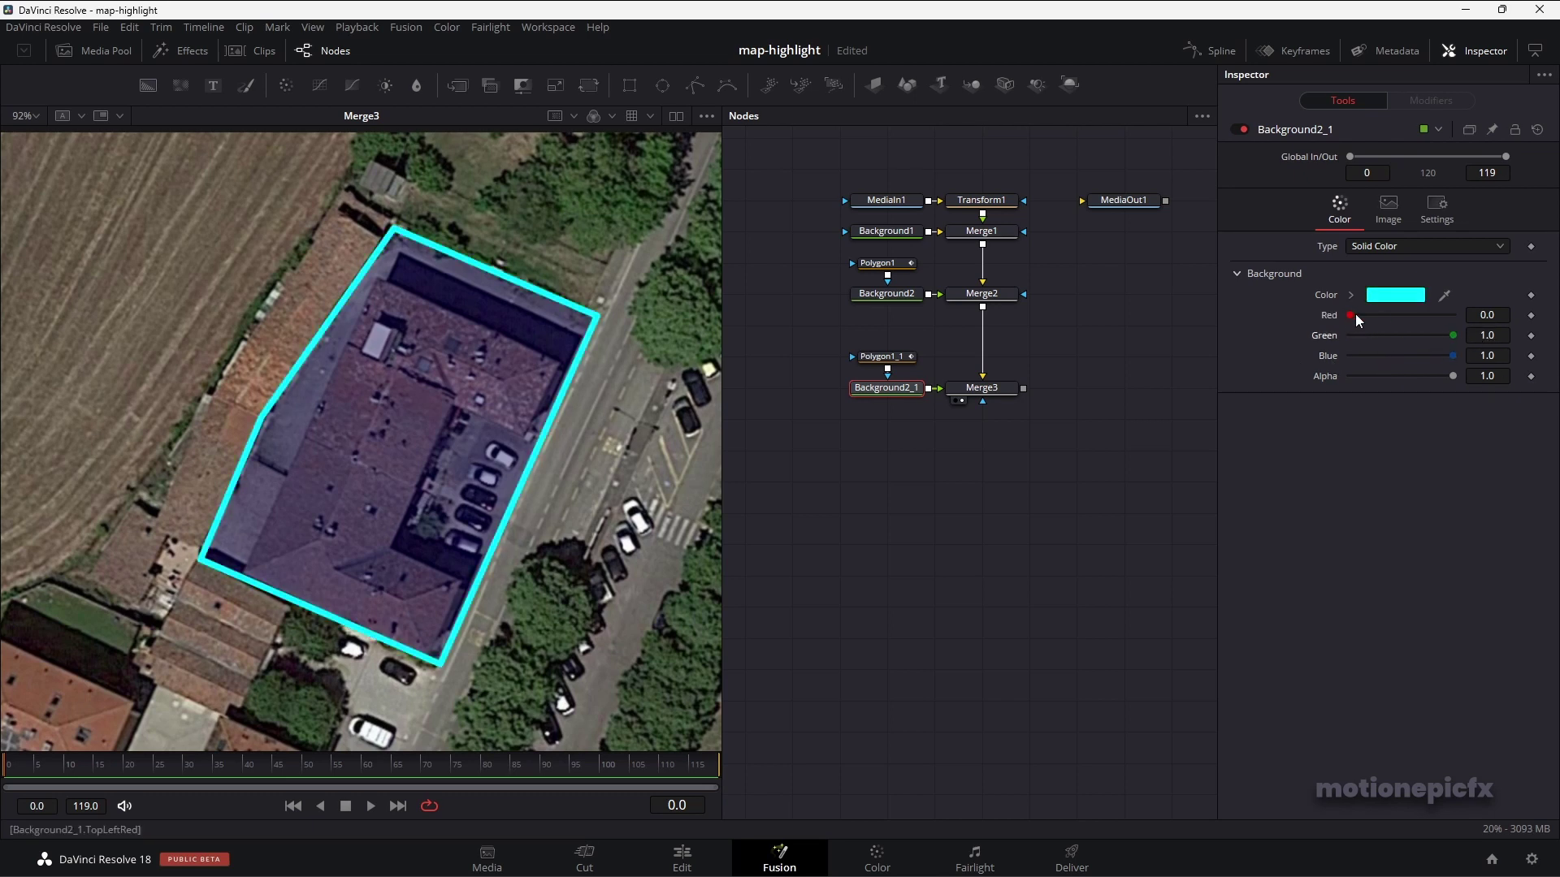
{"action": "left_click_drag", "start_coordinate": [1352, 315], "coordinate": [1464, 317]}
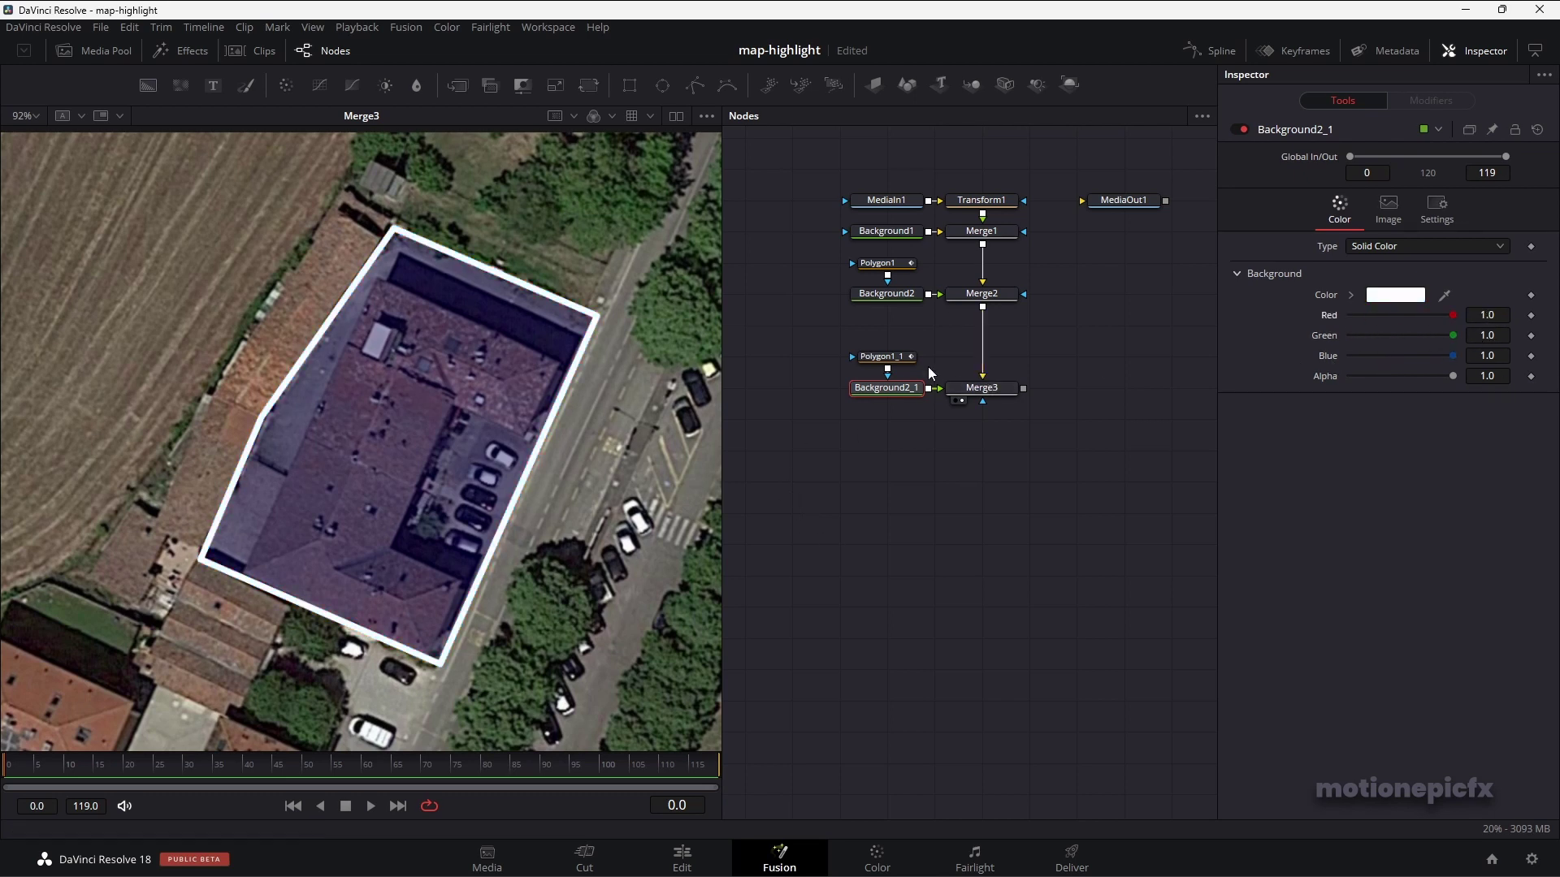
- Set the outline polygon's border width to 0.005 and switch its border ends to the flat cap style
{"action": "left_click", "coordinate": [881, 355]}
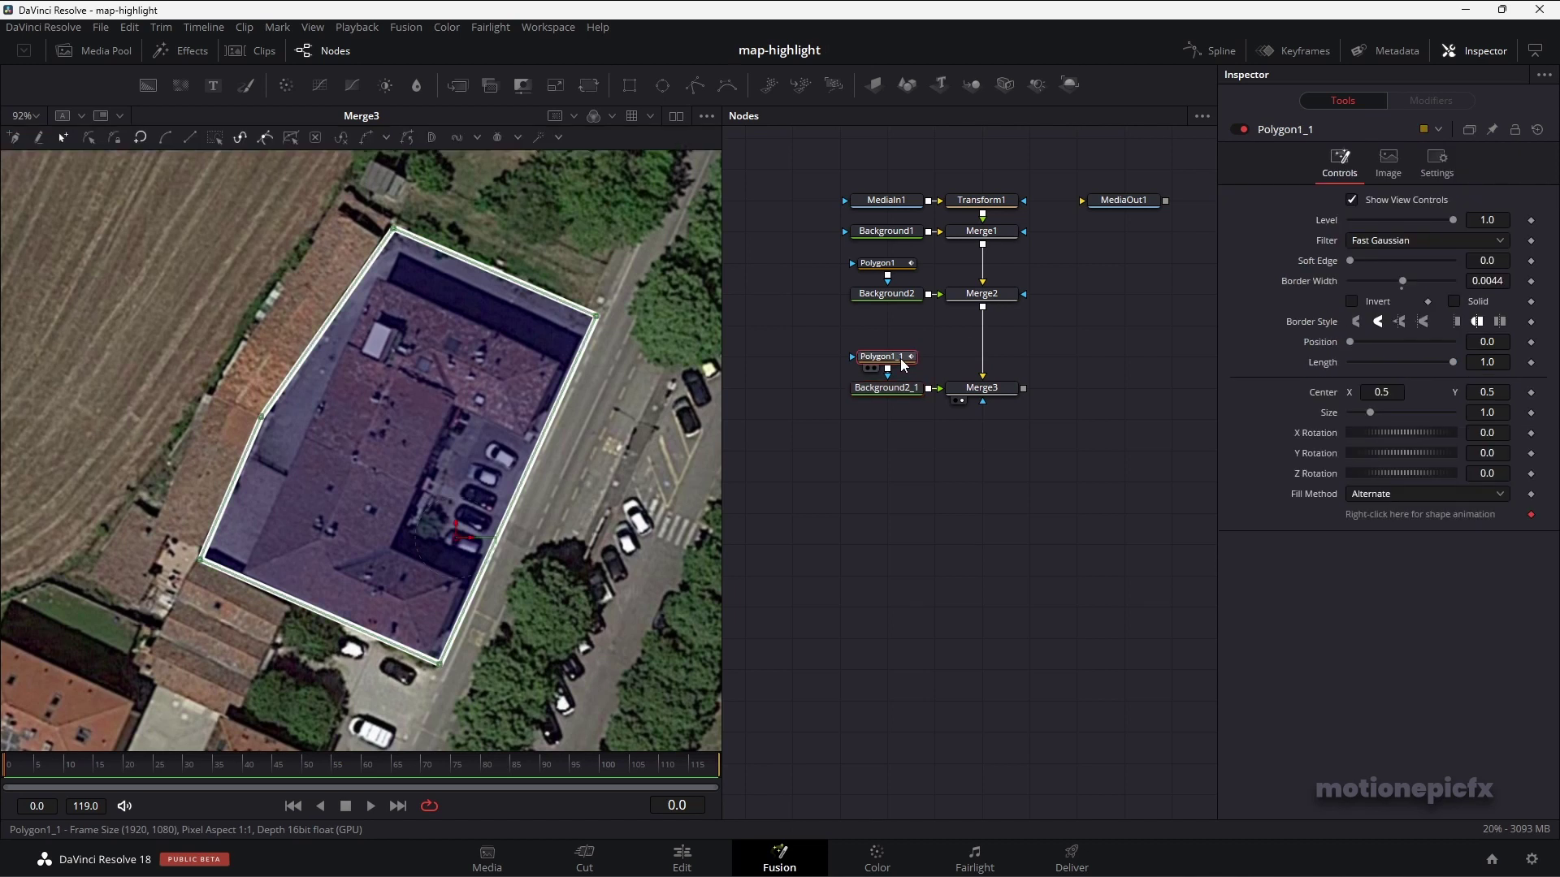
{"action": "left_click", "coordinate": [1501, 282]}
{"action": "key", "text": "BackSpace"}
{"action": "key", "text": "BackSpace"}
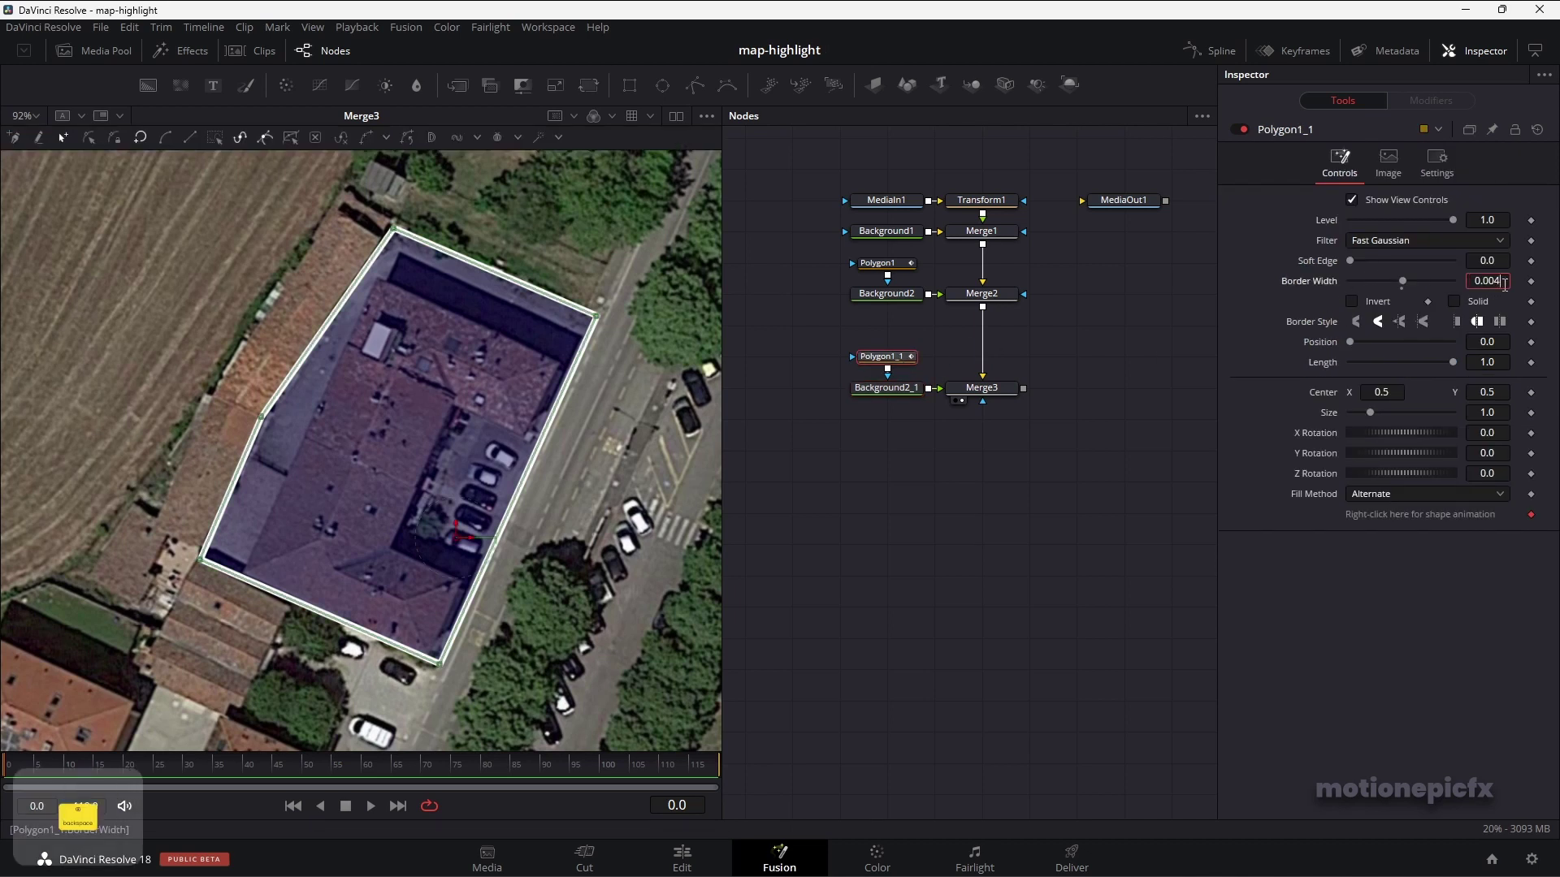
{"action": "type", "text": "5"}
{"action": "key", "text": "Return"}
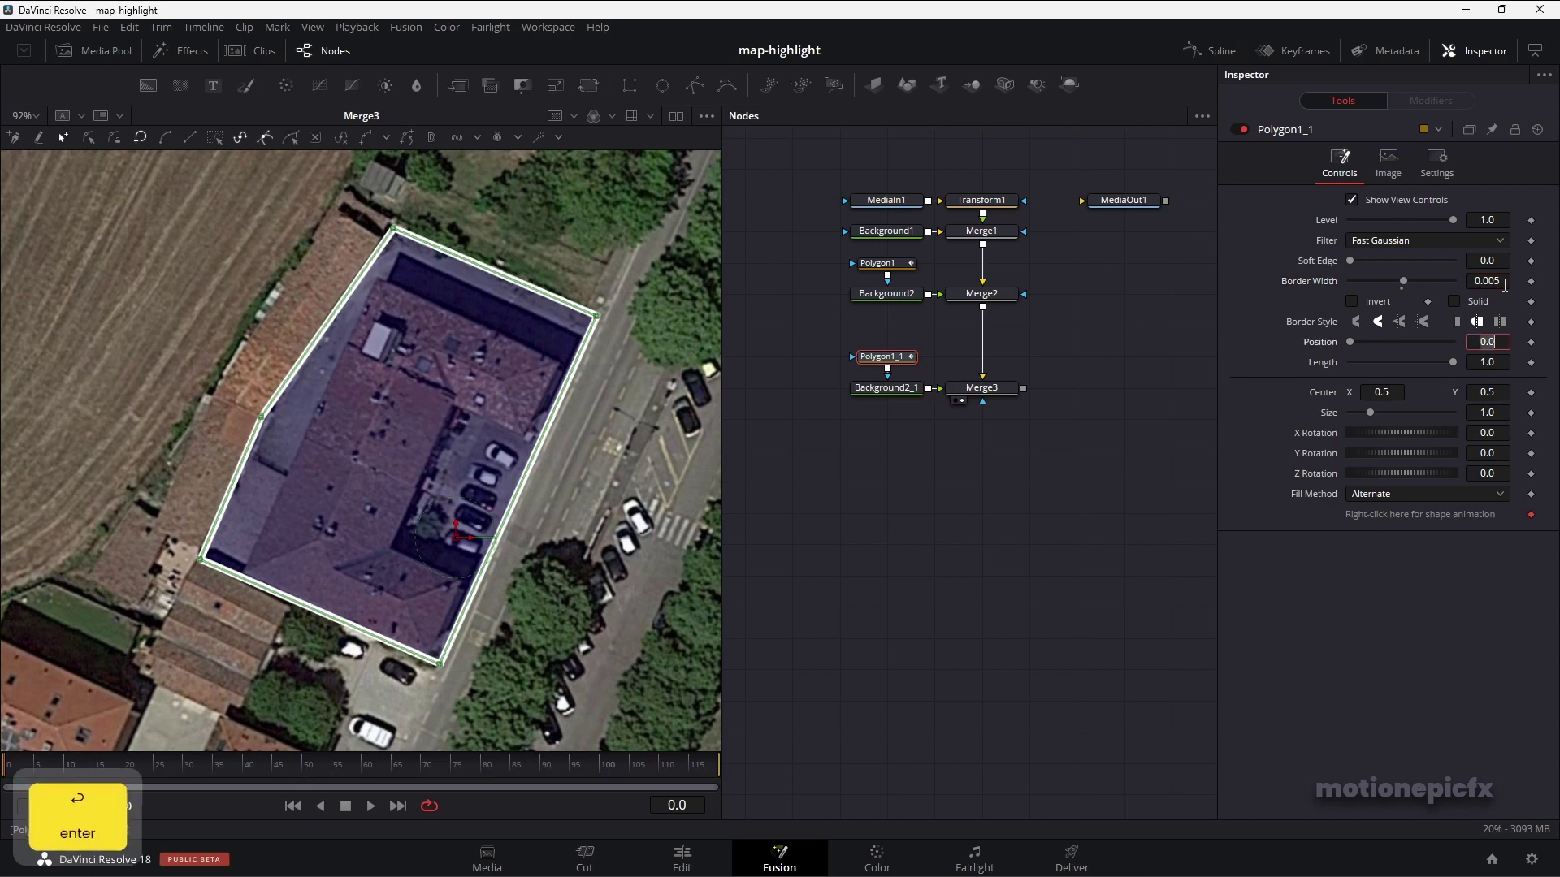
{"action": "key", "text": "Tab"}
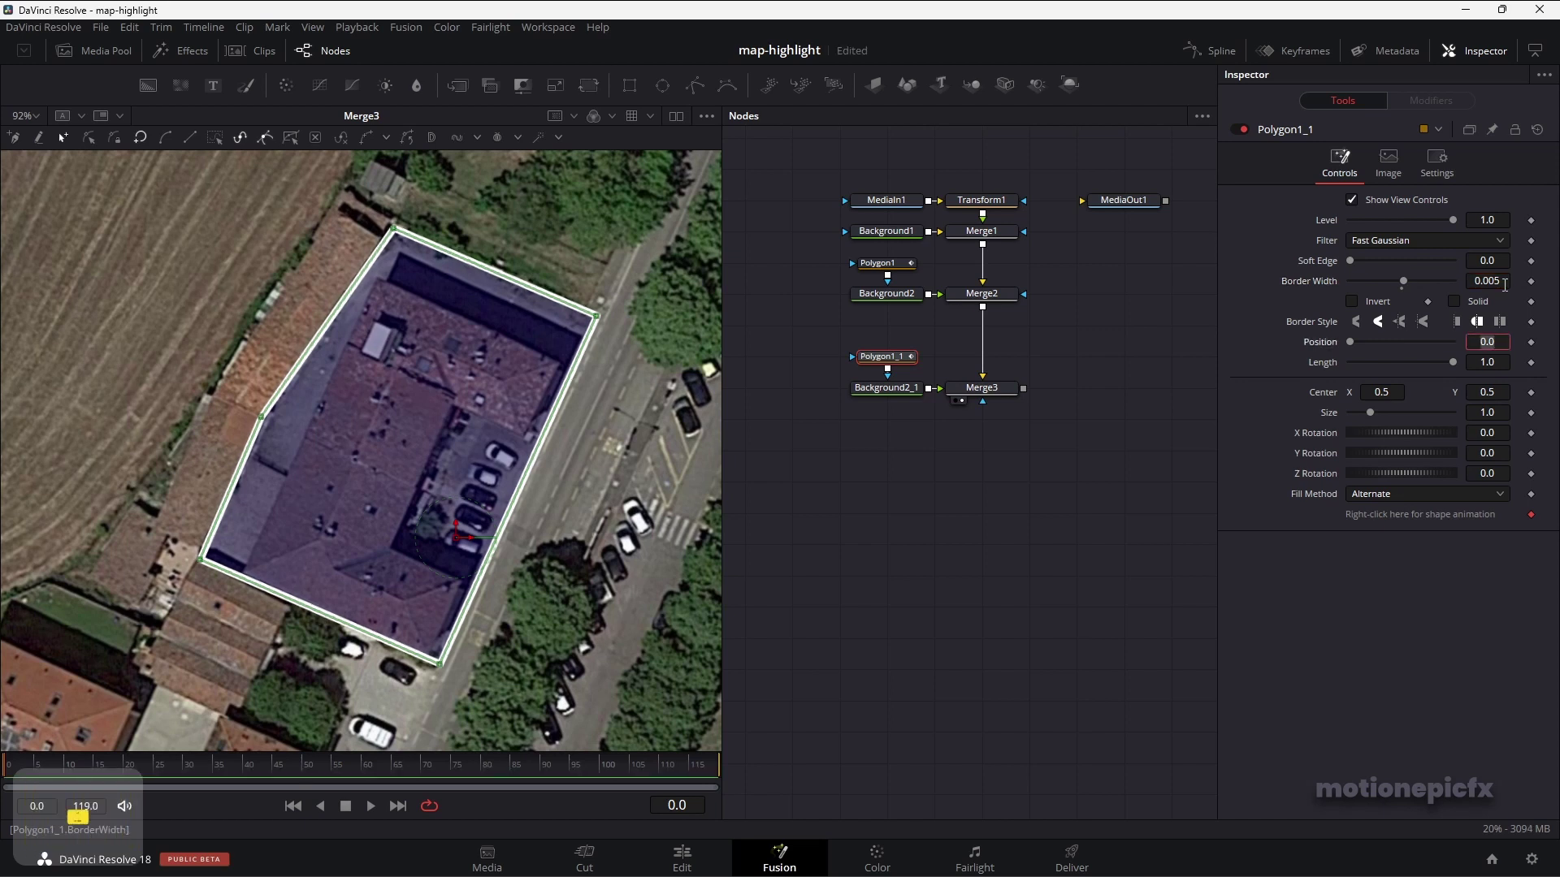
{"action": "left_click", "coordinate": [1456, 323]}
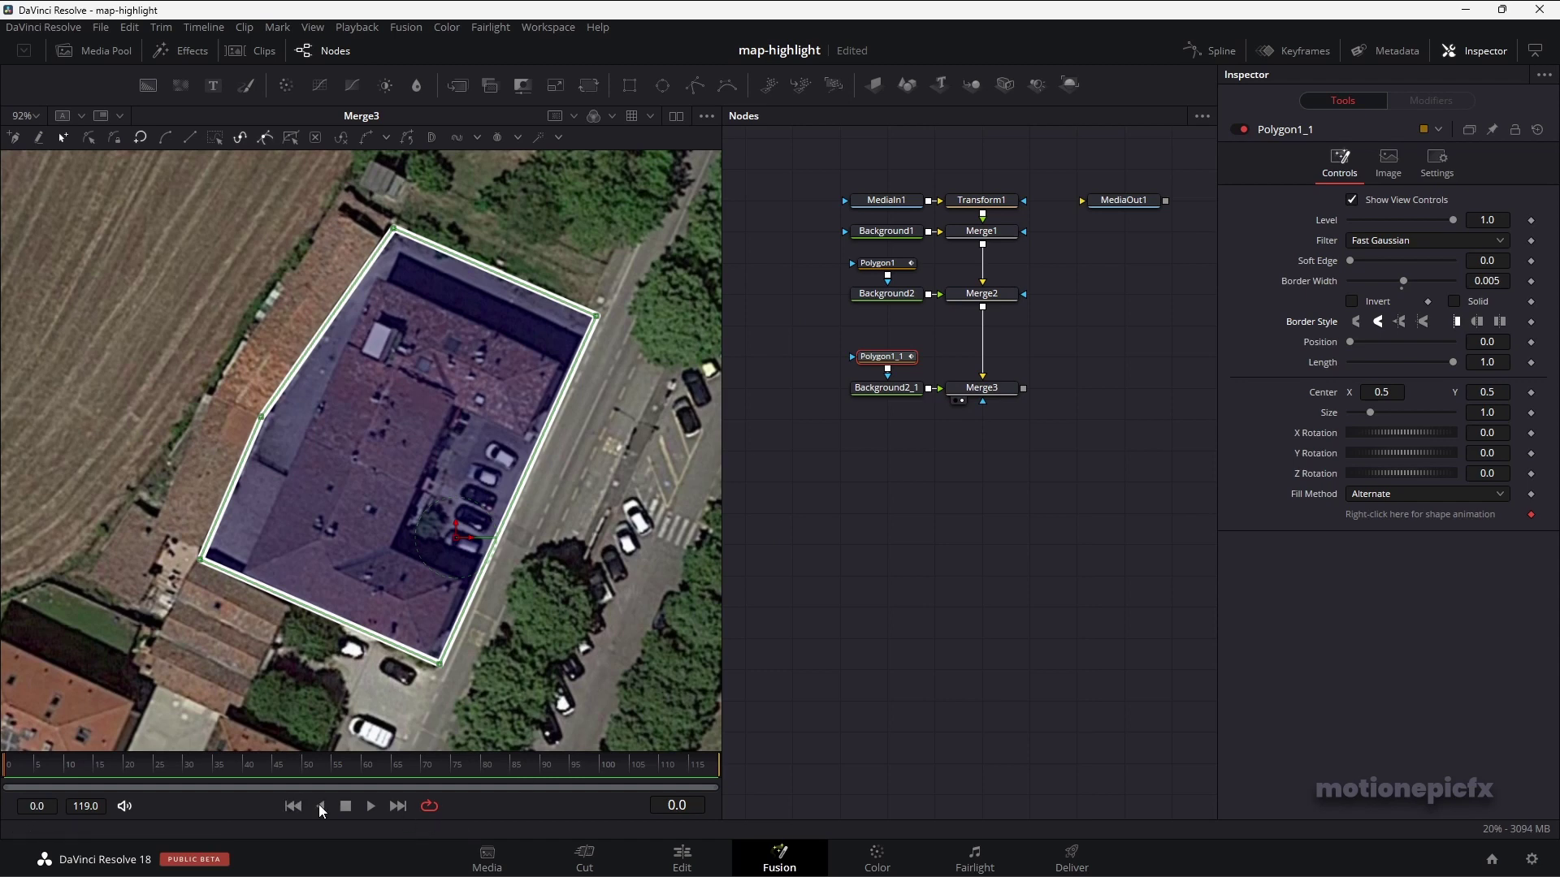
{"action": "key", "text": "alt"}
{"action": "key", "text": "1"}
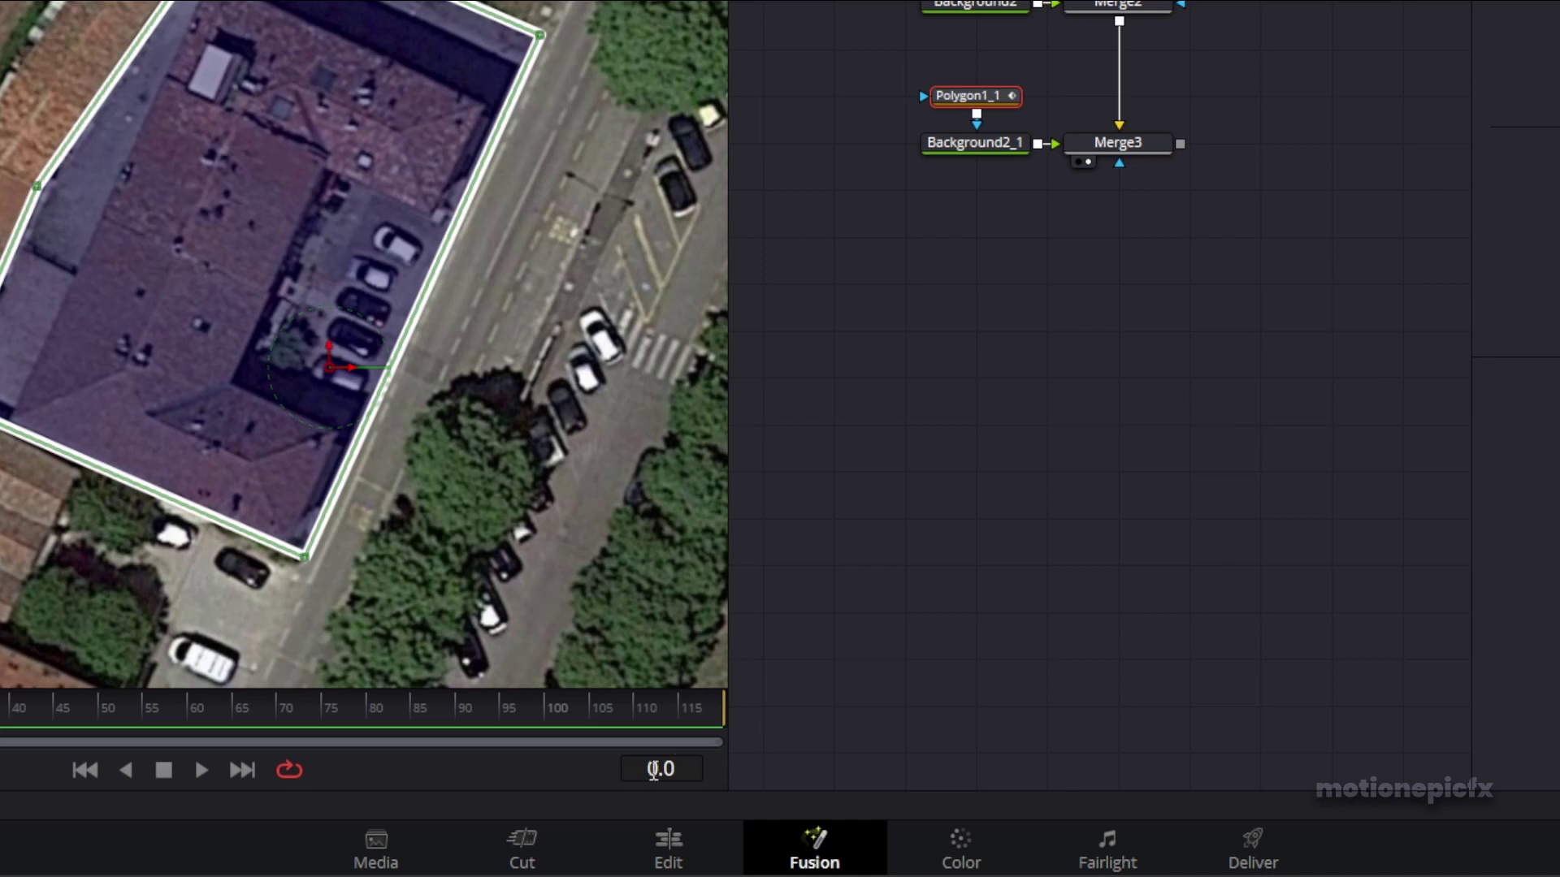
{"action": "key", "text": "1"}
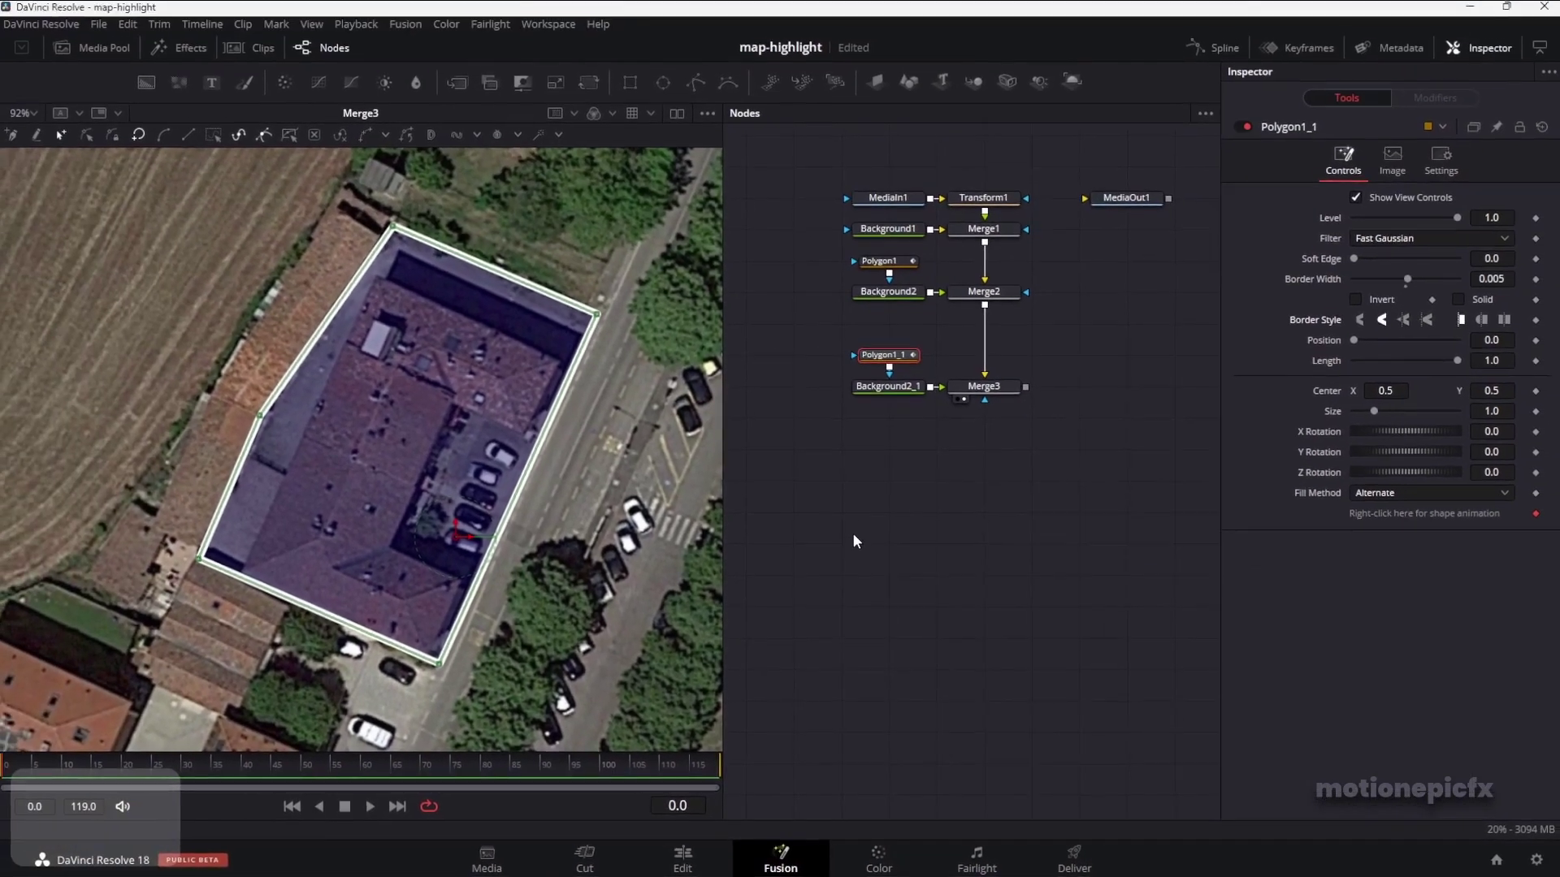
- Keyframe the outline polygon's Length from 0.0 at frame 0 to 1.0 at frame 30, and play back the animation
{"action": "left_click", "coordinate": [1530, 362]}
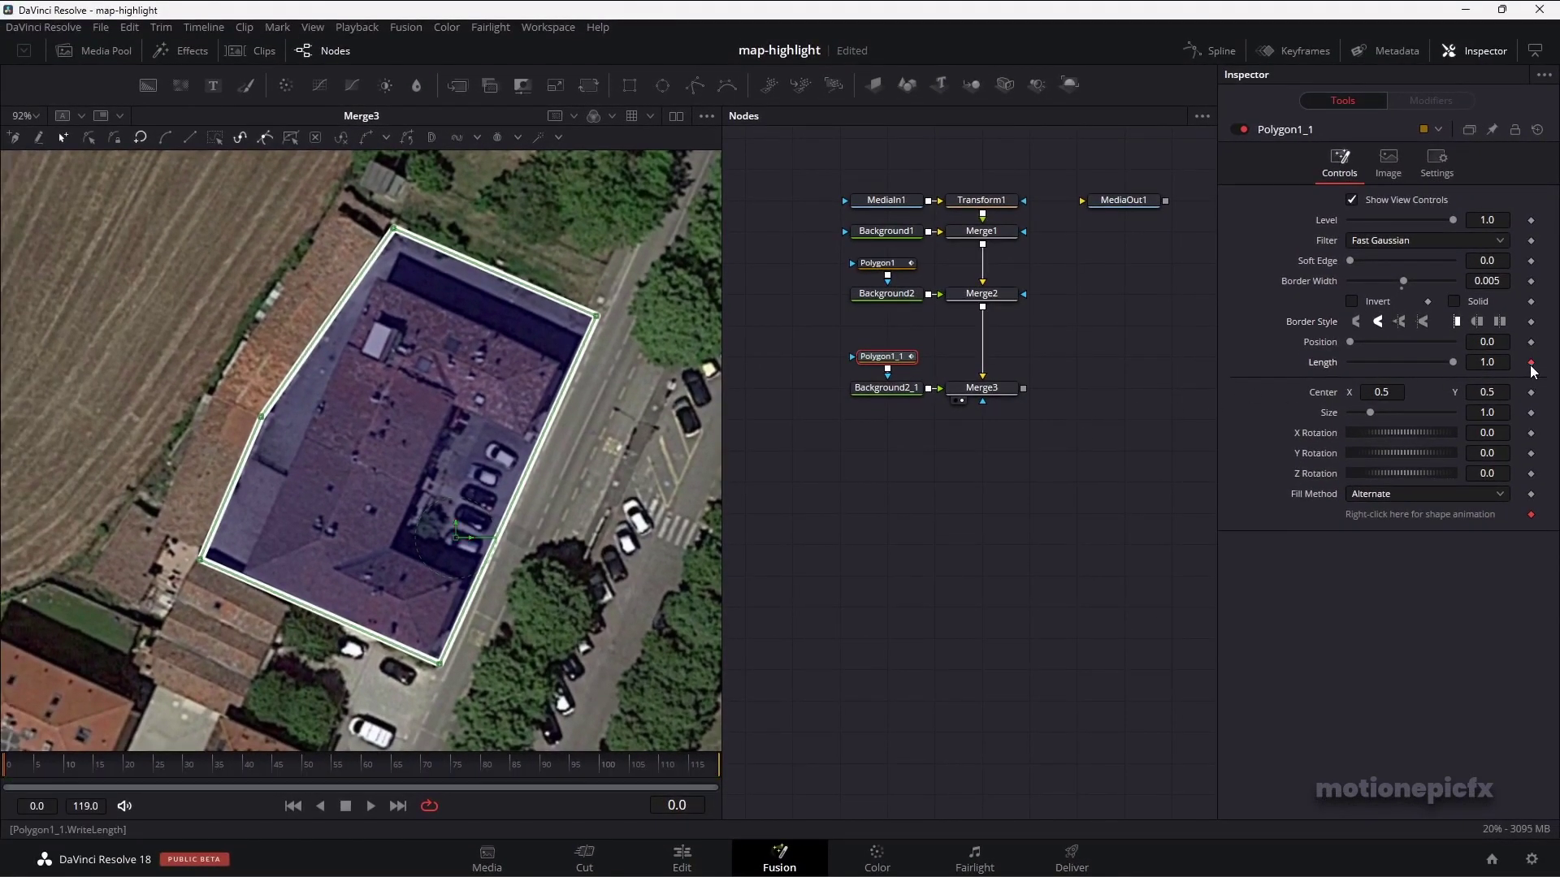
{"action": "left_click_drag", "start_coordinate": [1453, 363], "coordinate": [1241, 370]}
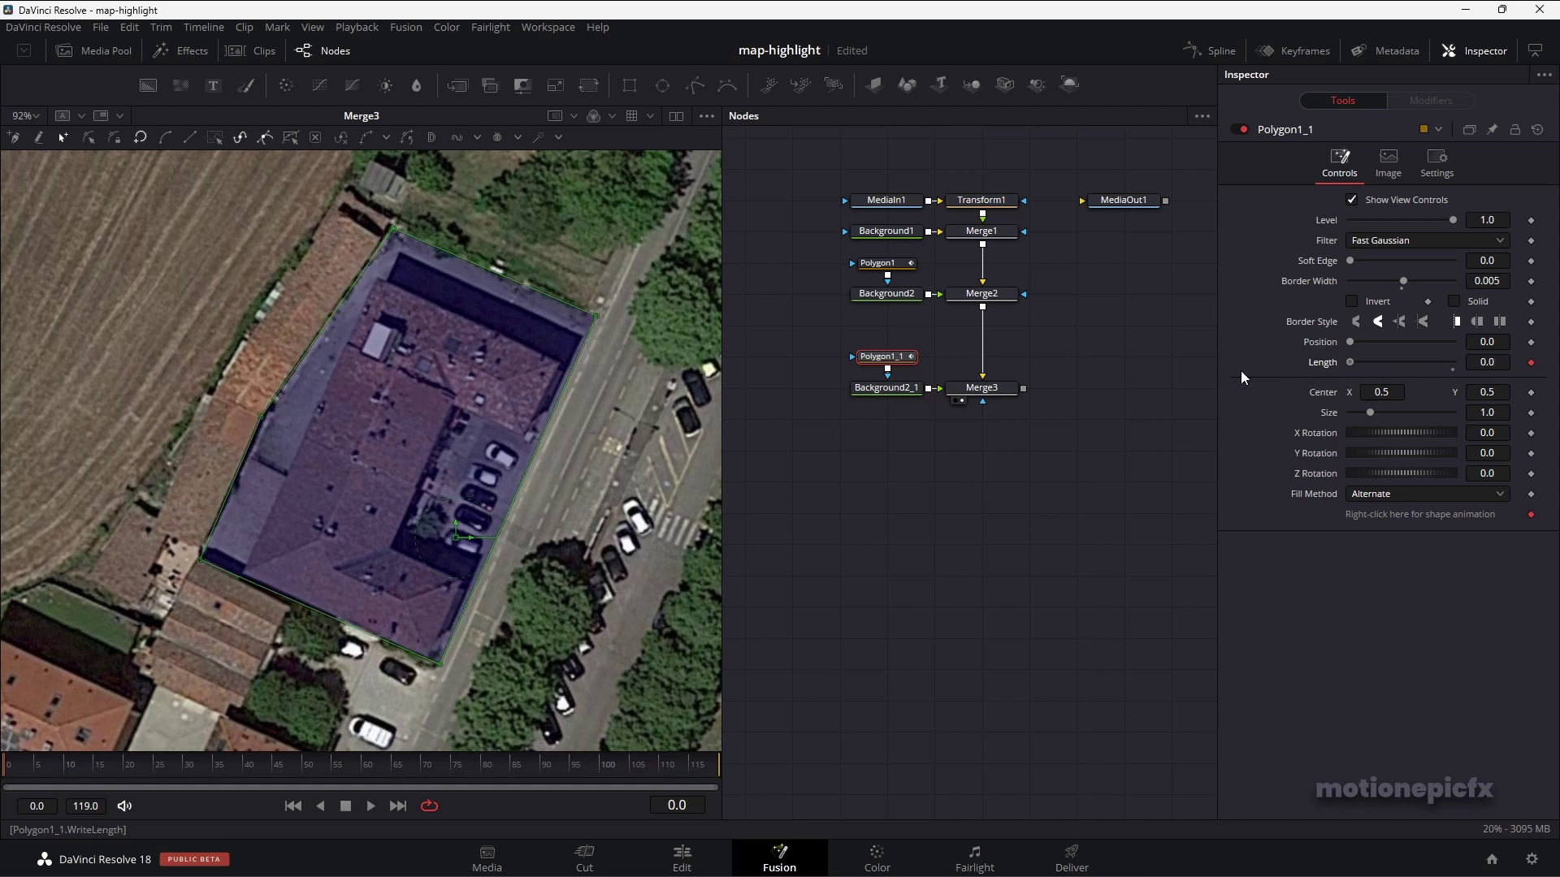
{"action": "left_click", "coordinate": [188, 768]}
{"action": "left_click_drag", "start_coordinate": [1350, 362], "coordinate": [1494, 345]}
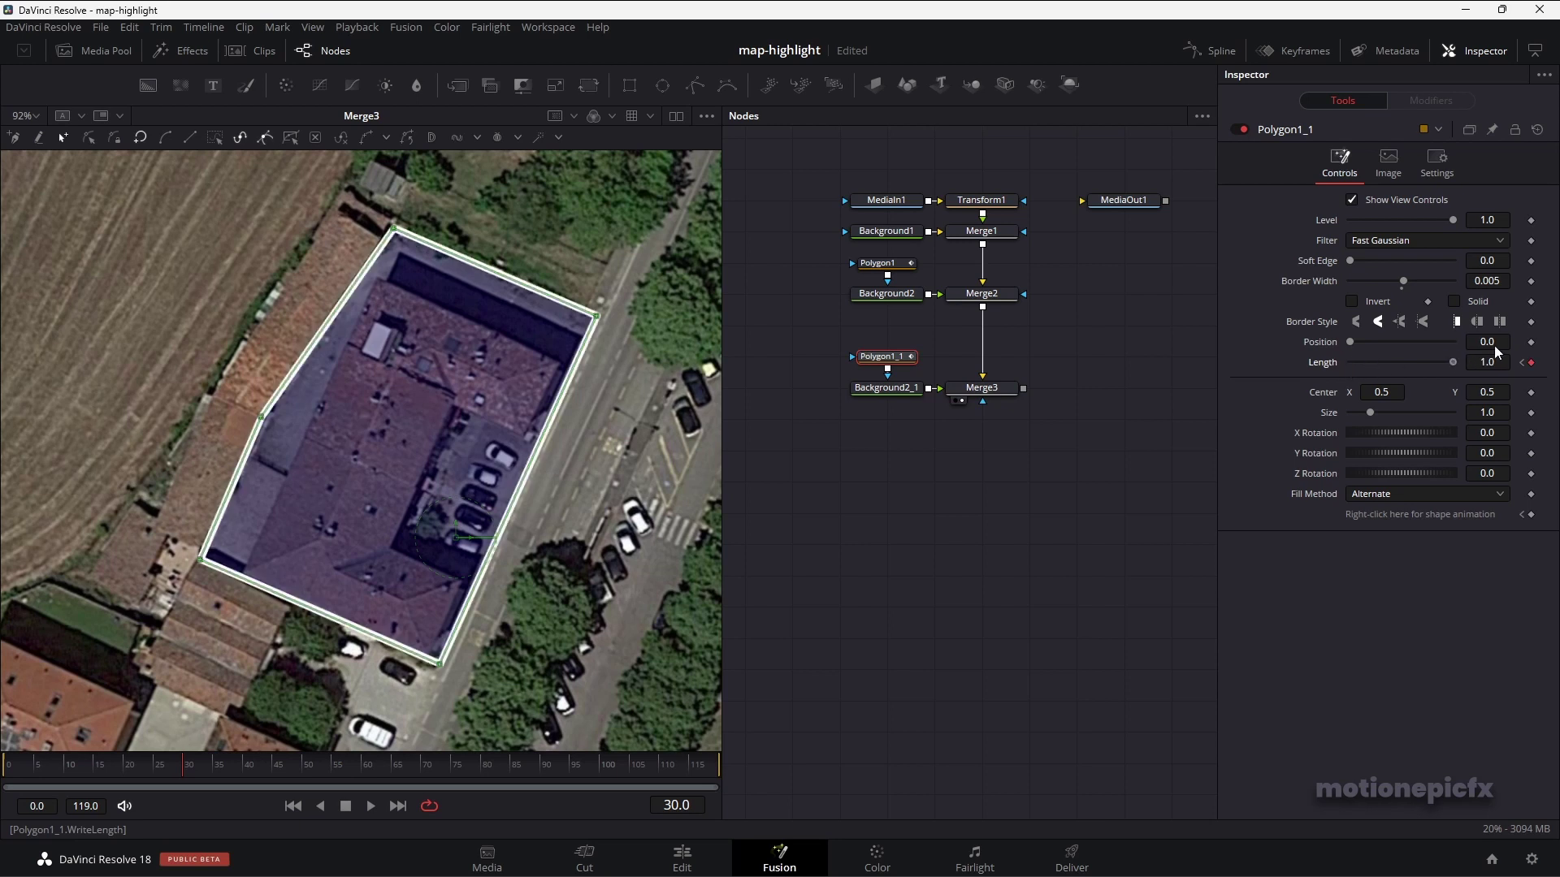
{"action": "left_click", "coordinate": [293, 806]}
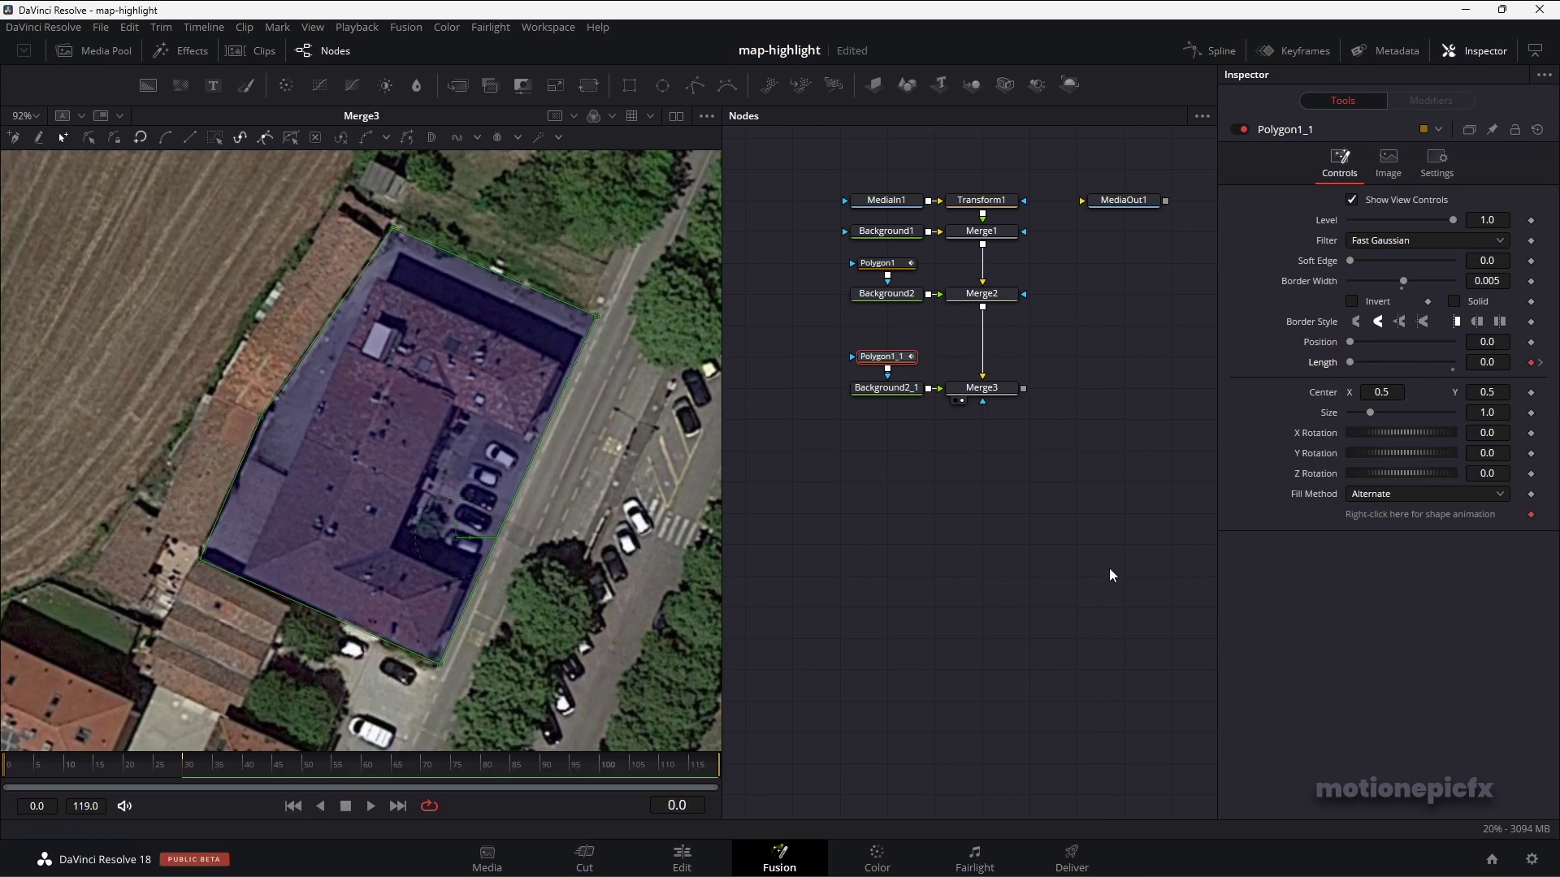
{"action": "key", "text": "space"}
{"action": "key", "text": "space"}
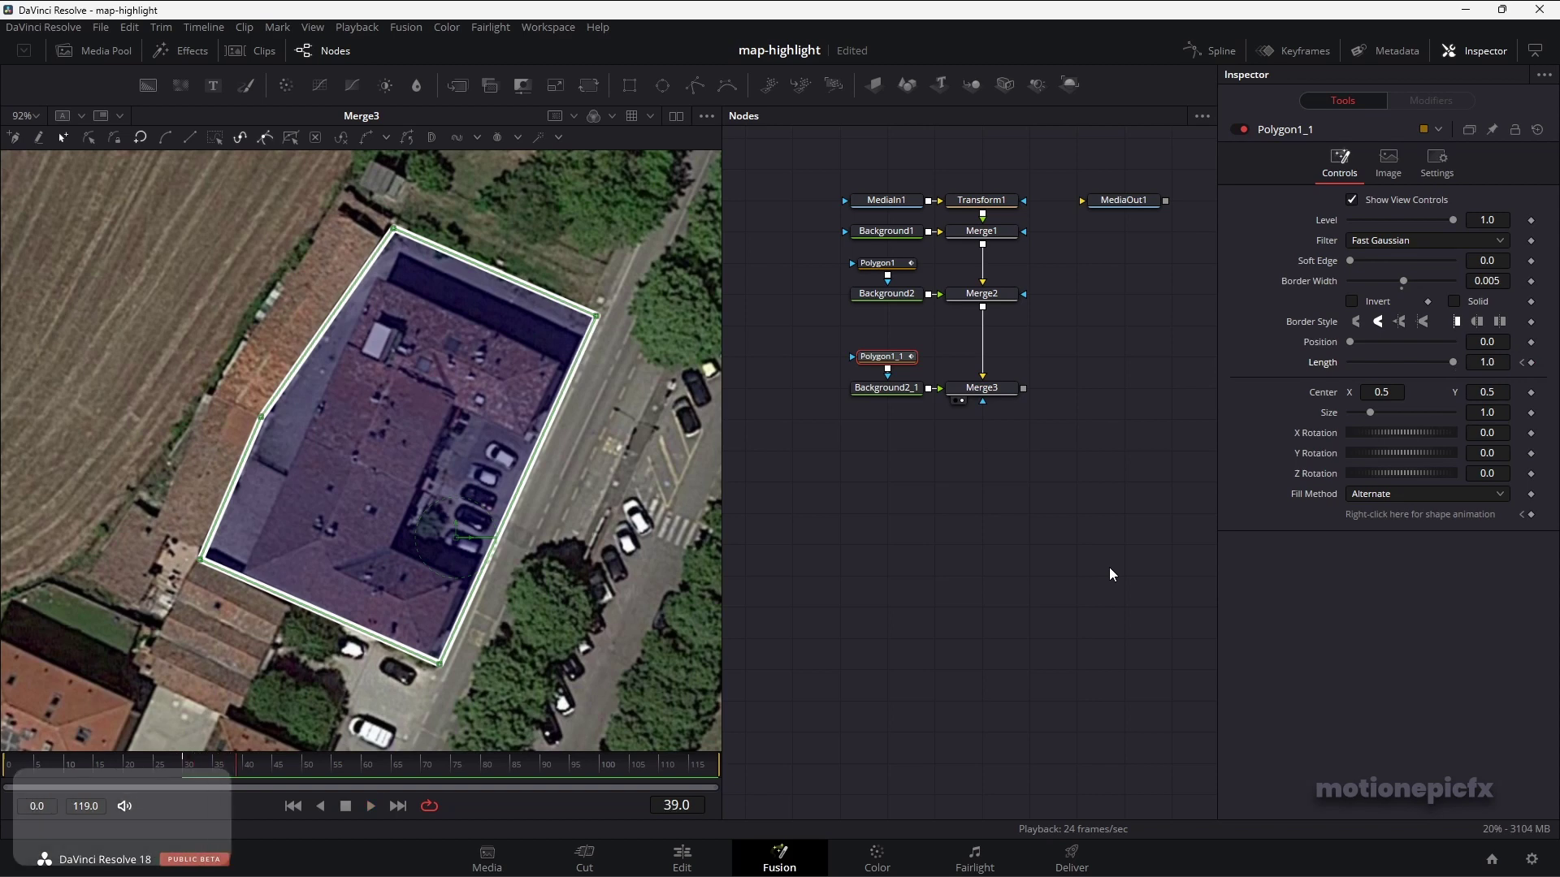
- Smooth the Length keyframes of Polygon1_1 in the spline editor with Ease In at 38.9, and replay the outline animation from the start
{"action": "left_click", "coordinate": [1202, 50]}
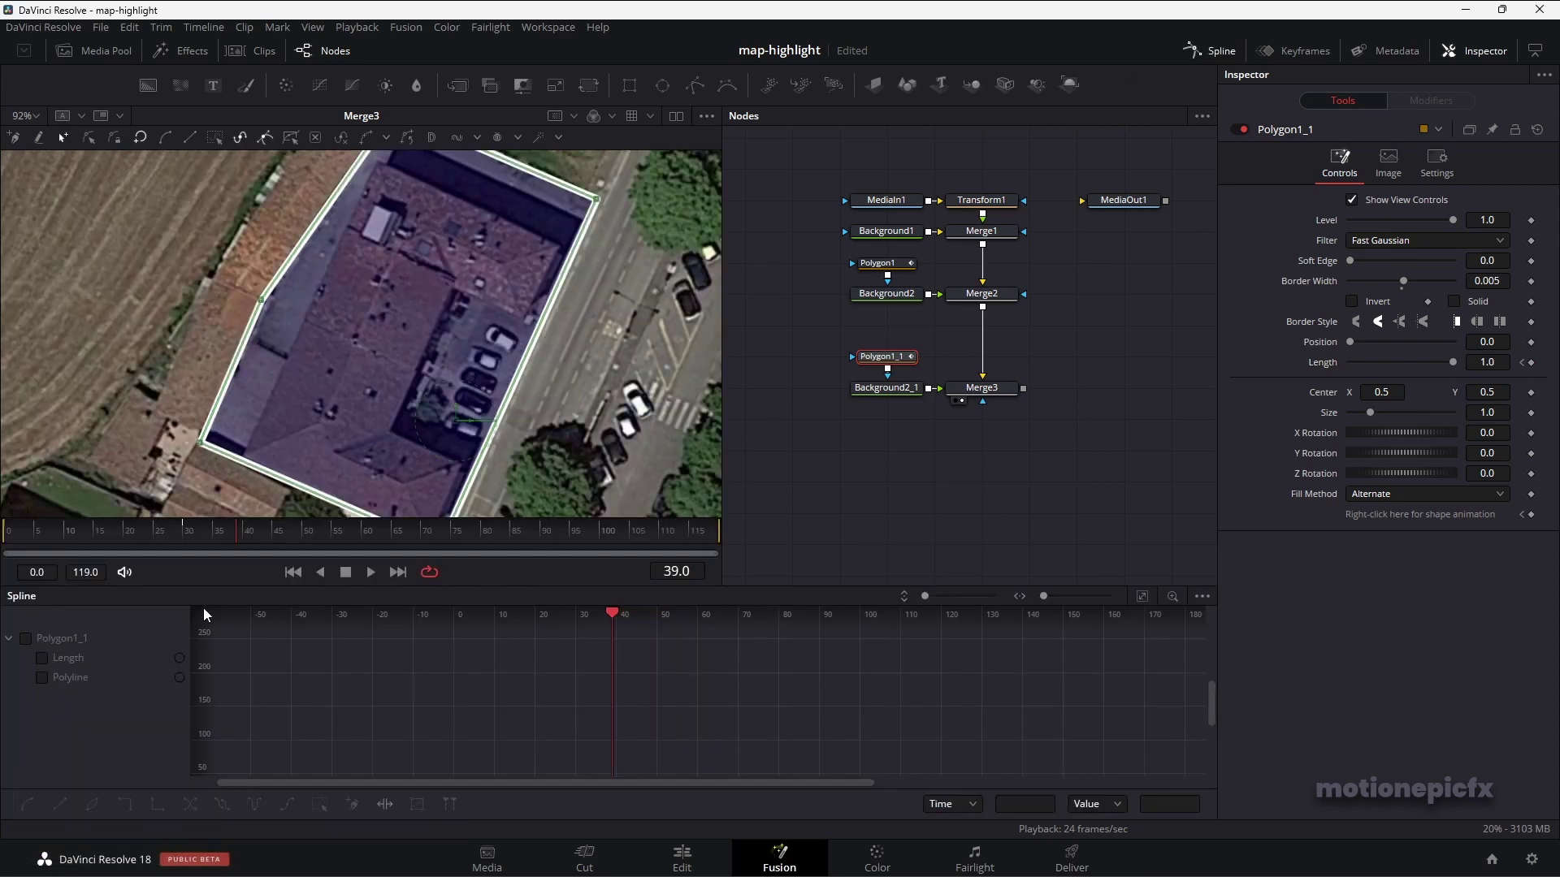
{"action": "left_click", "coordinate": [40, 662]}
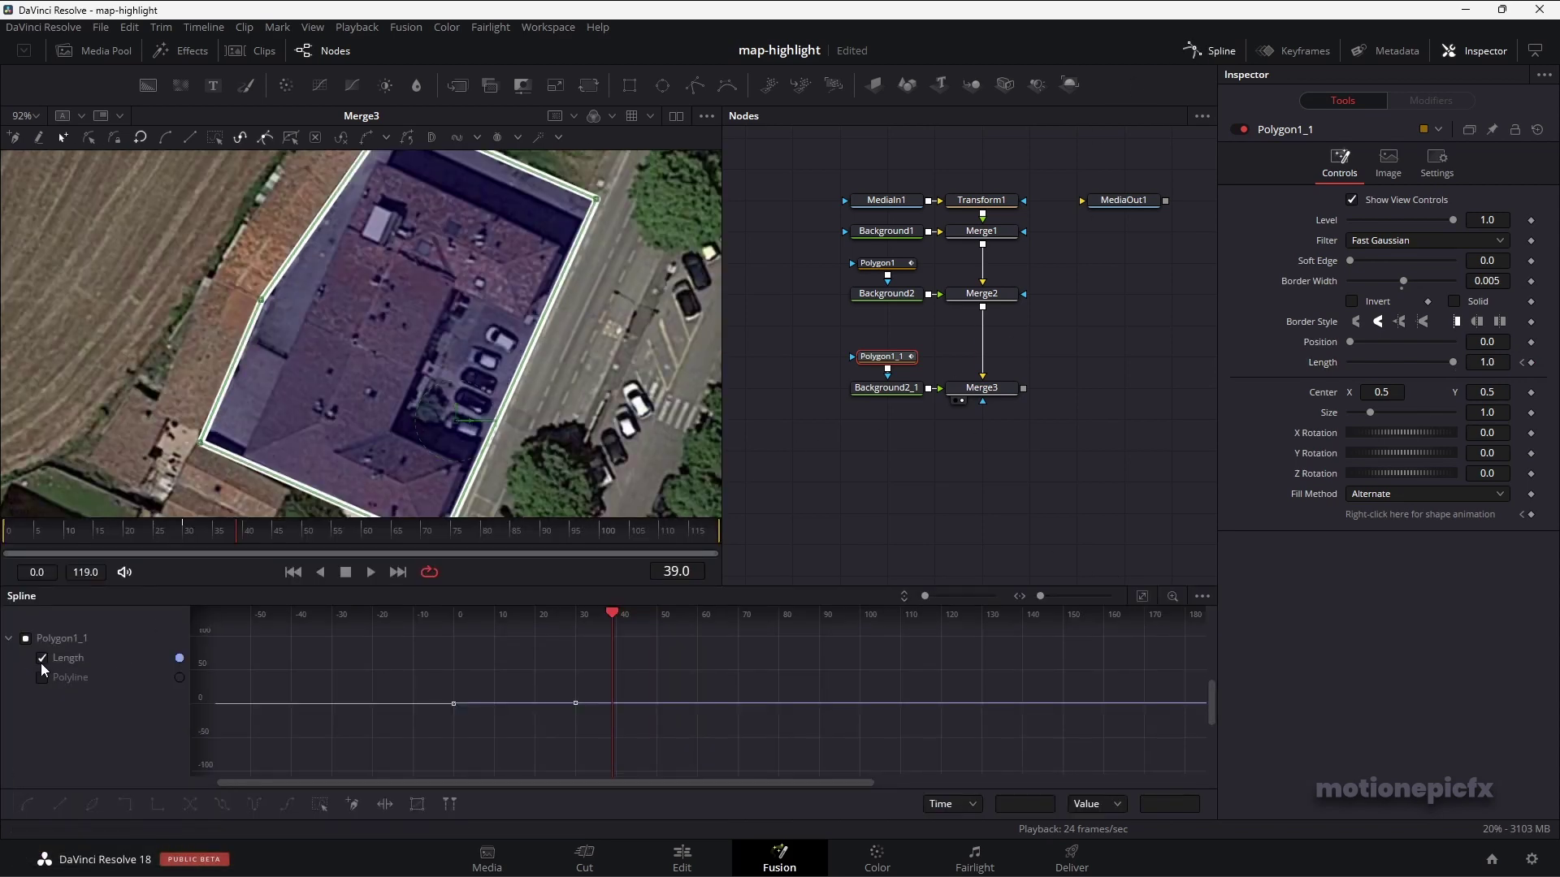
{"action": "left_click", "coordinate": [1143, 597]}
{"action": "left_click_drag", "start_coordinate": [1139, 632], "coordinate": [252, 783]}
{"action": "key", "text": "s"}
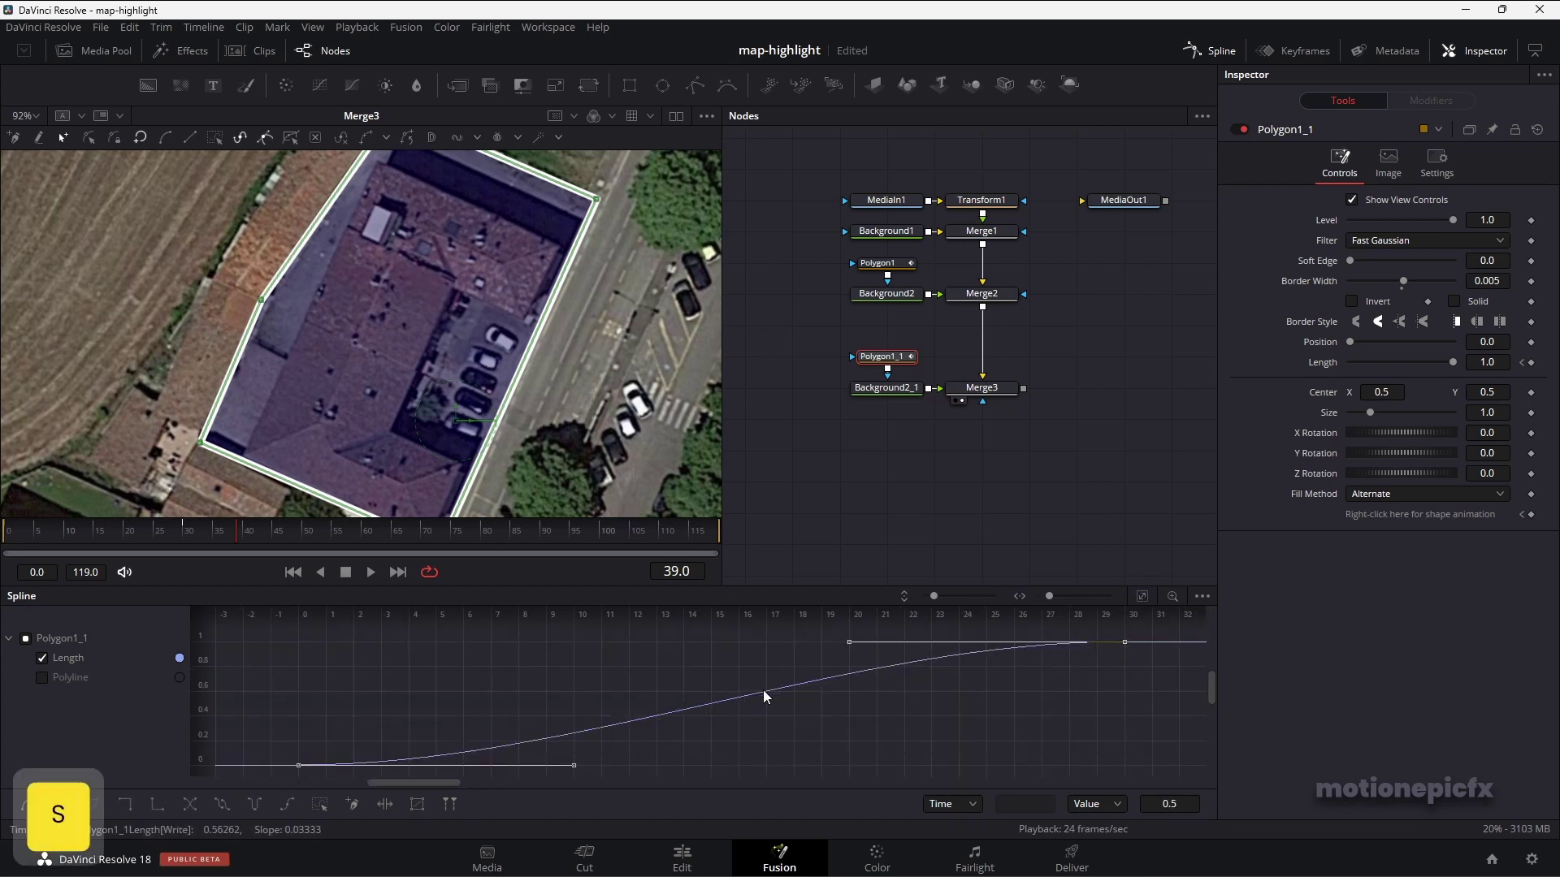
{"action": "key", "text": "t"}
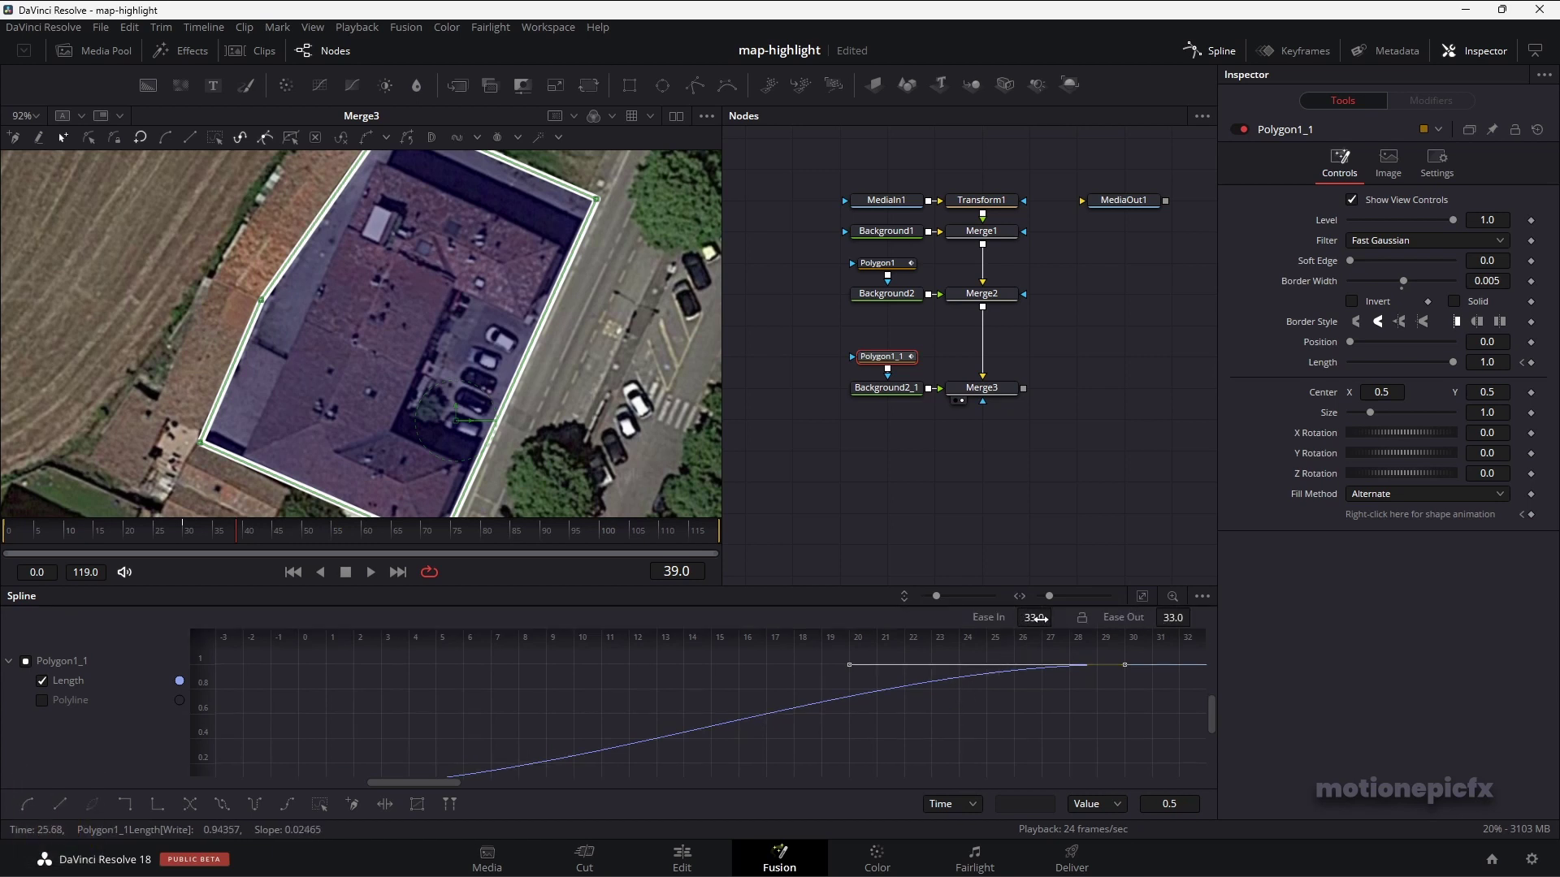
{"action": "left_click_drag", "start_coordinate": [1041, 620], "coordinate": [1056, 615]}
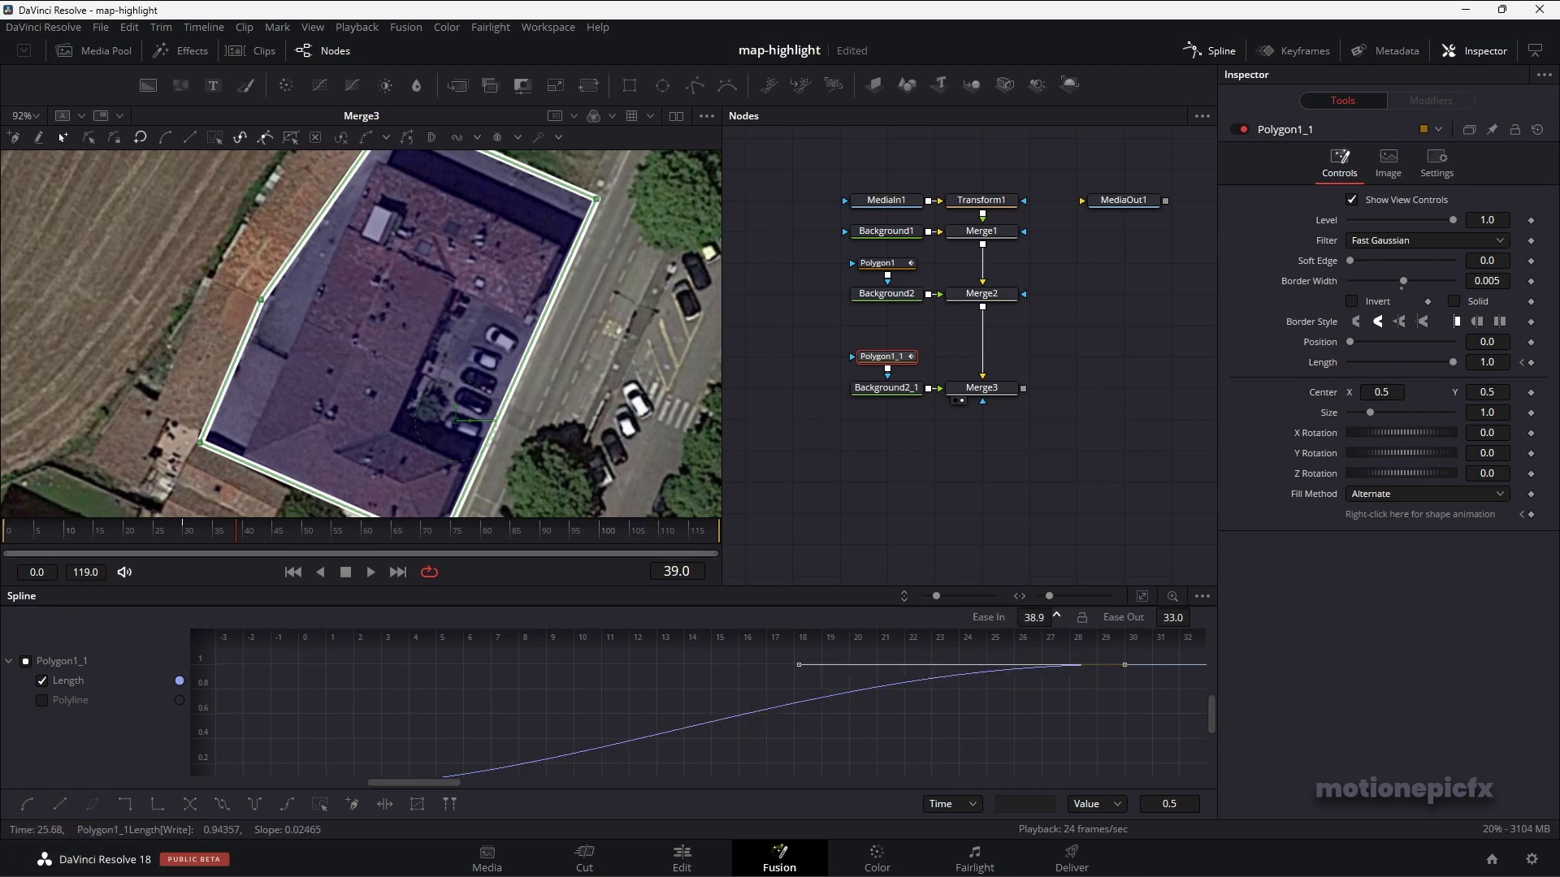
{"action": "left_click", "coordinate": [1210, 50]}
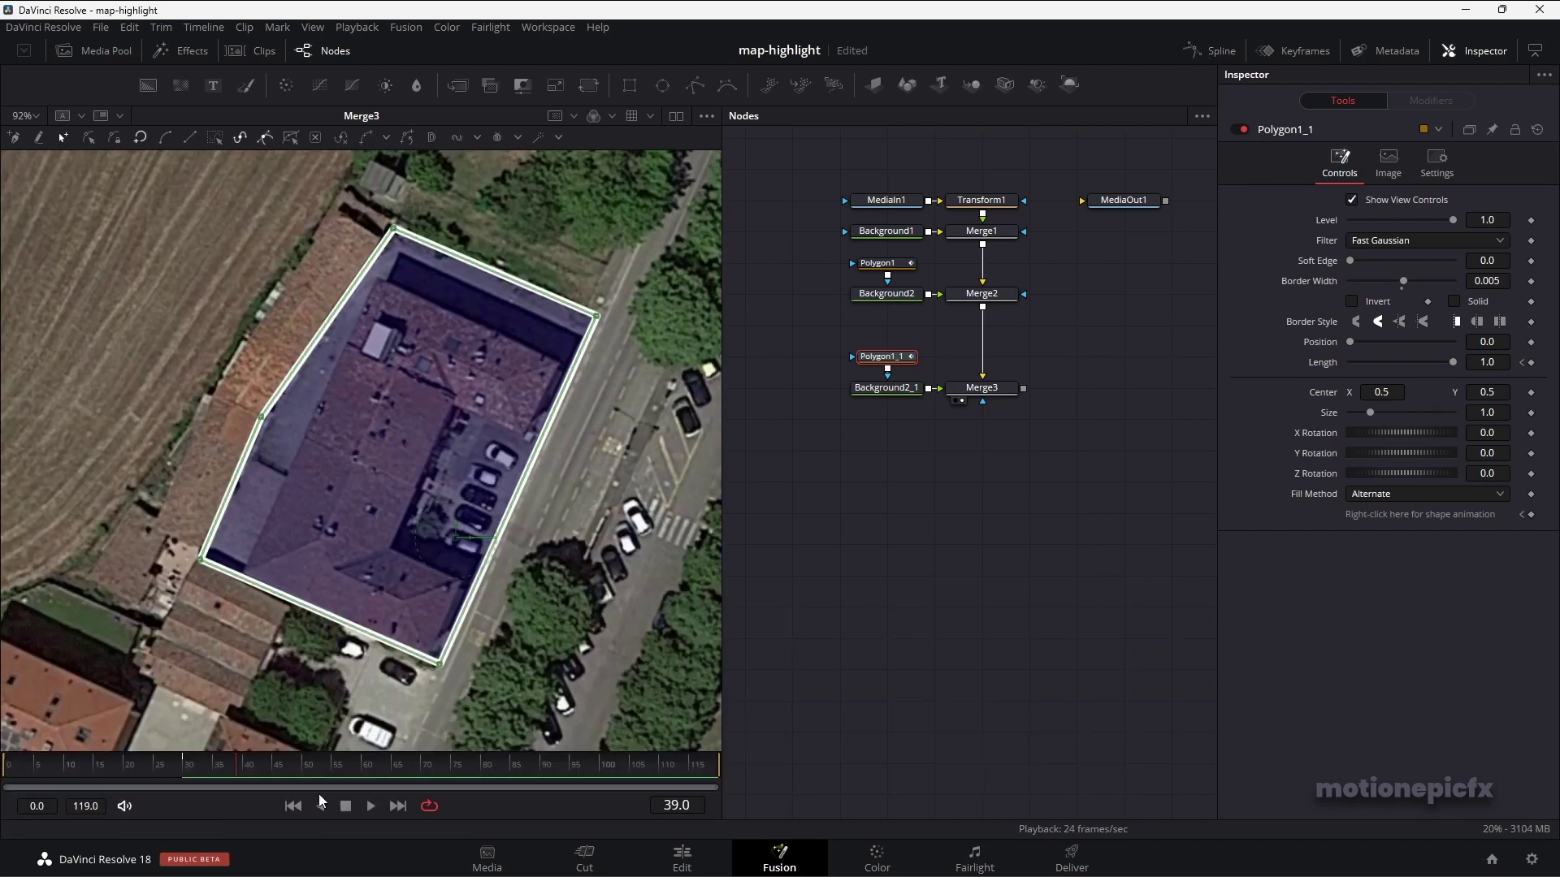
{"action": "left_click", "coordinate": [292, 806]}
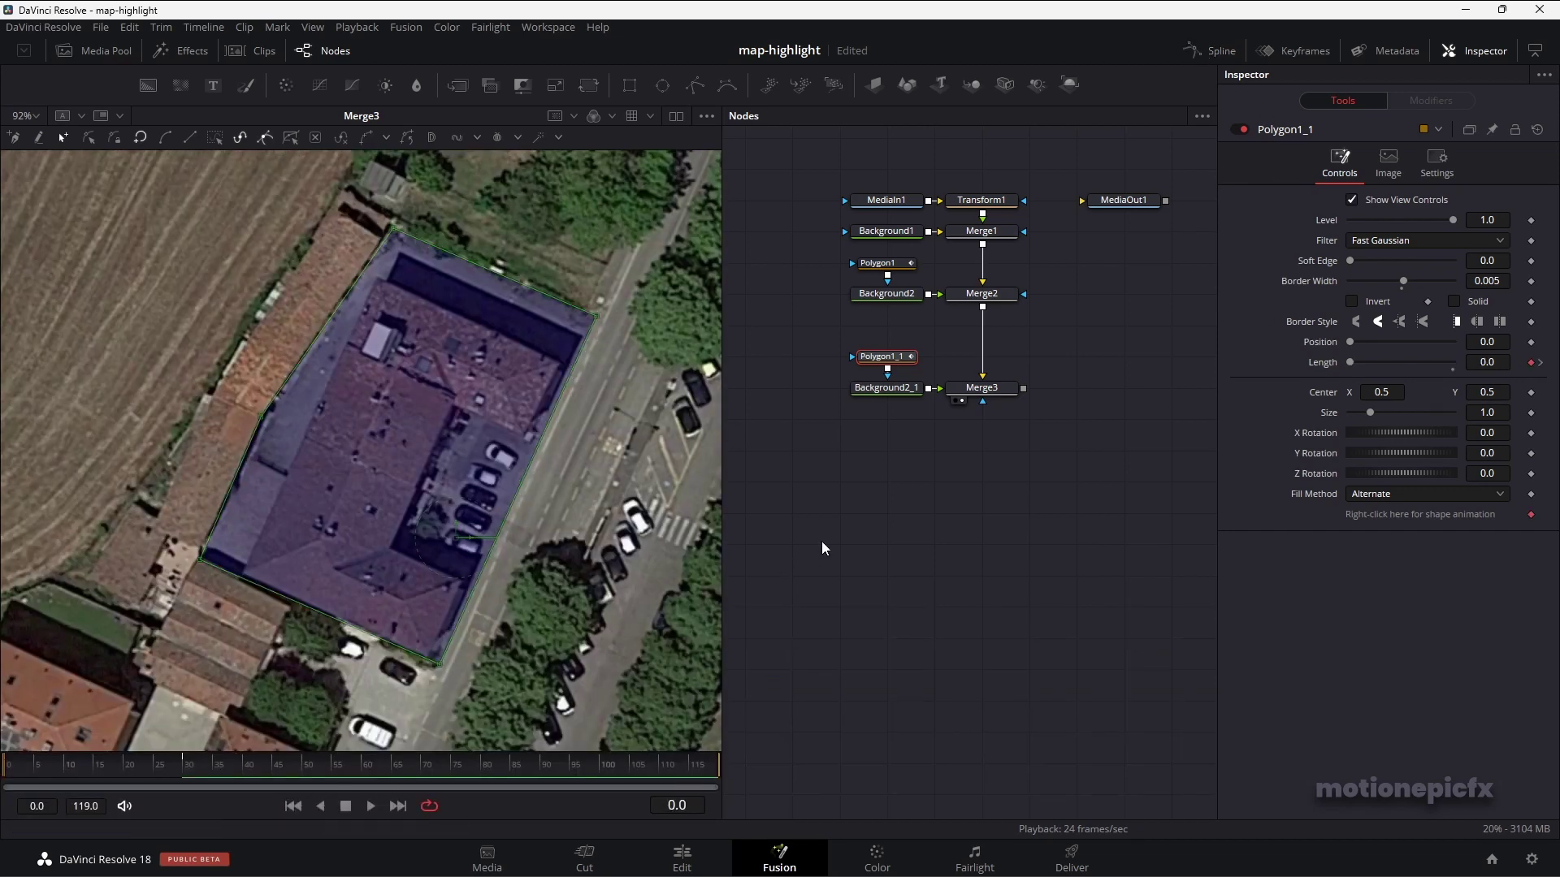
{"action": "key", "text": "space"}
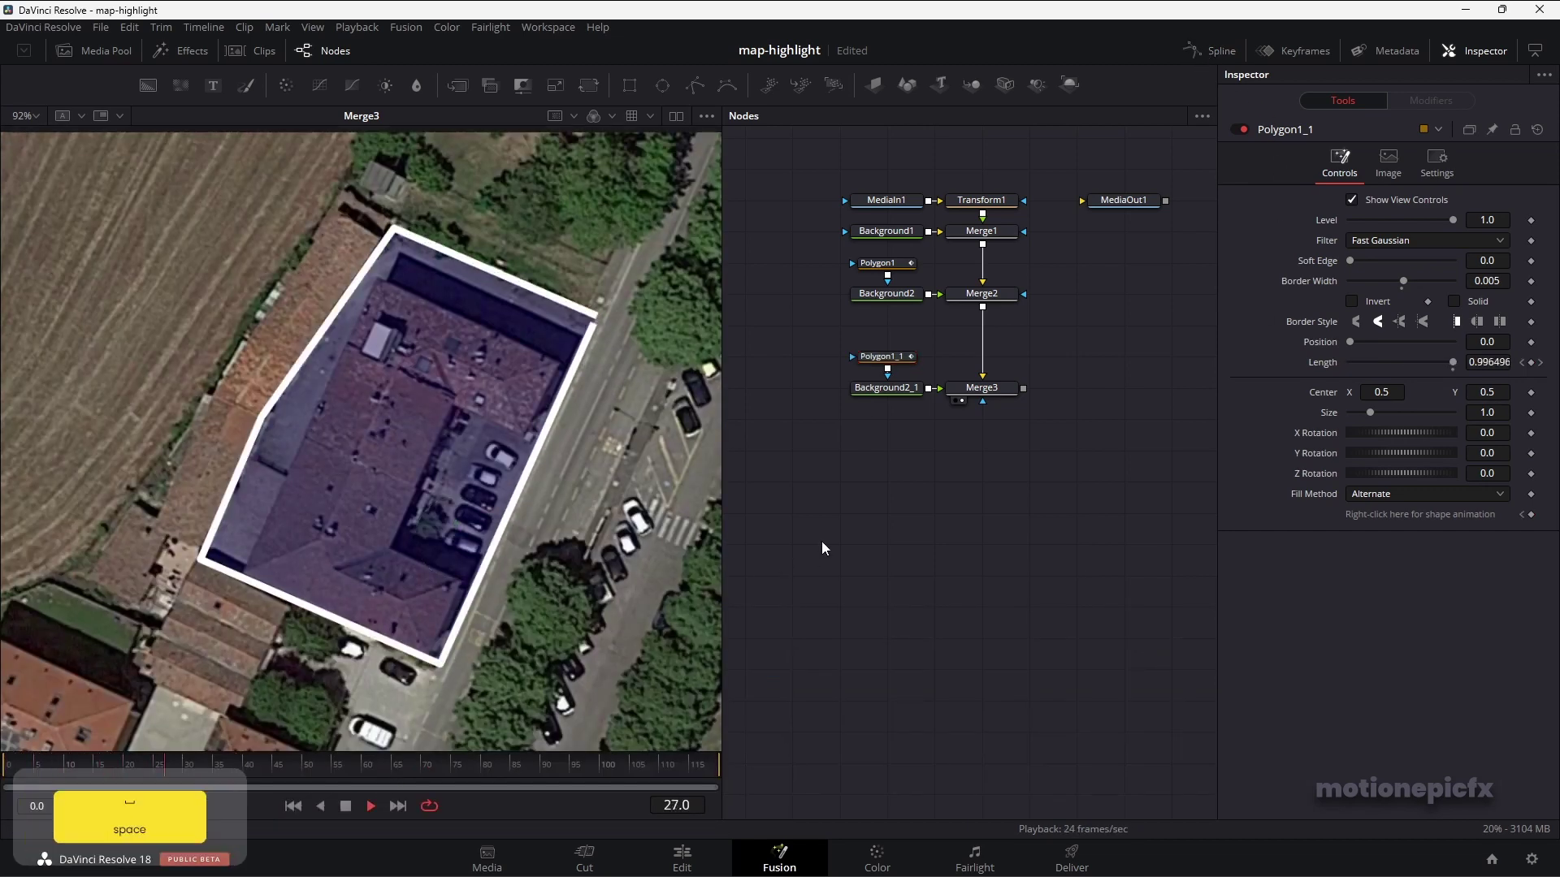
{"action": "key", "text": "space"}
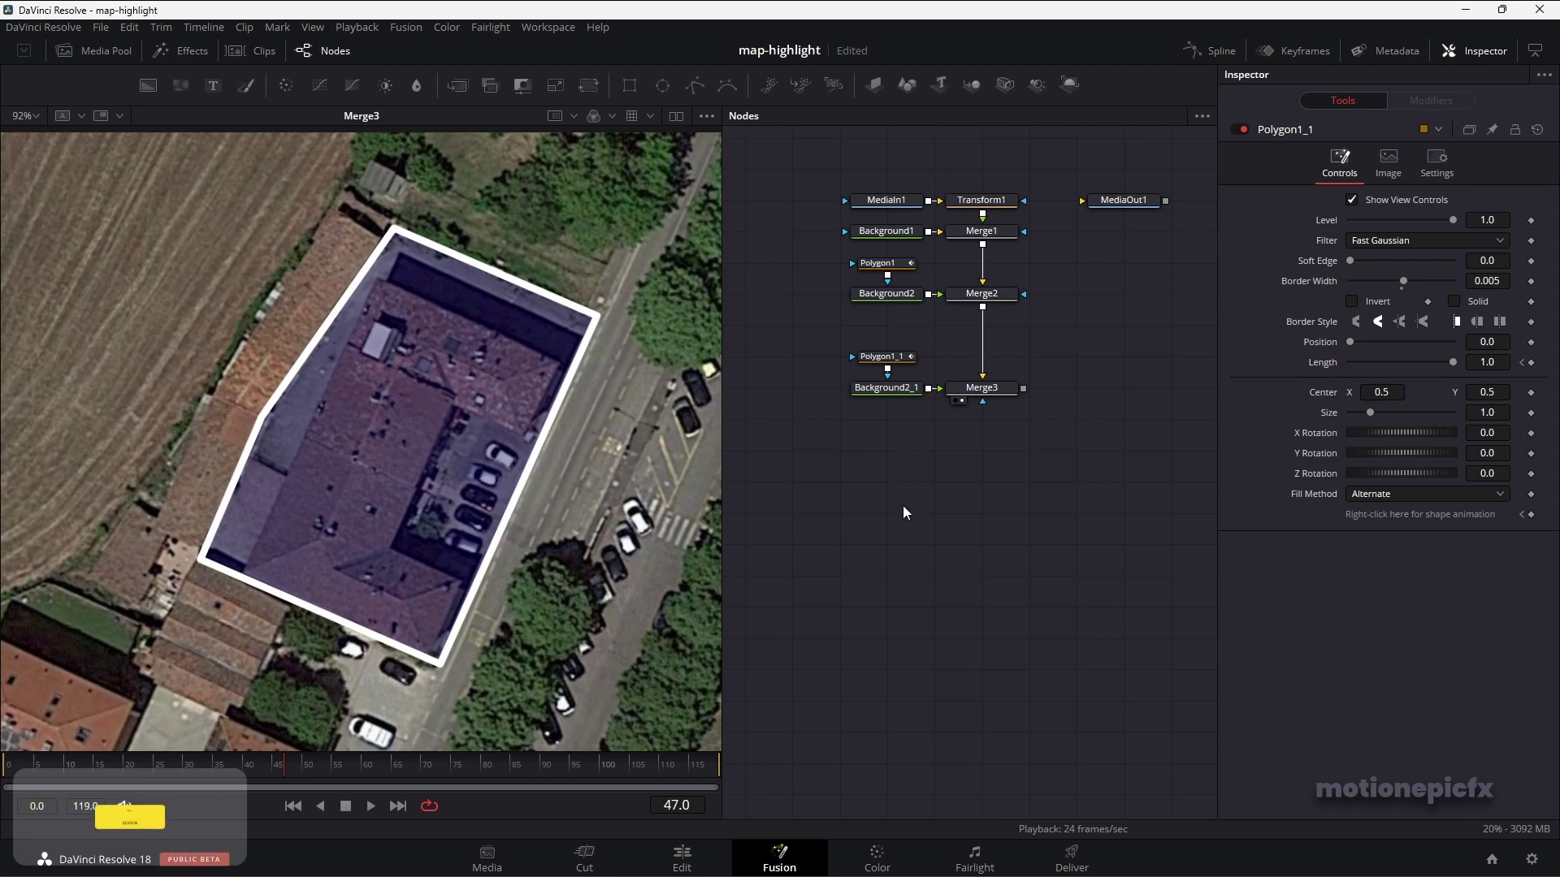
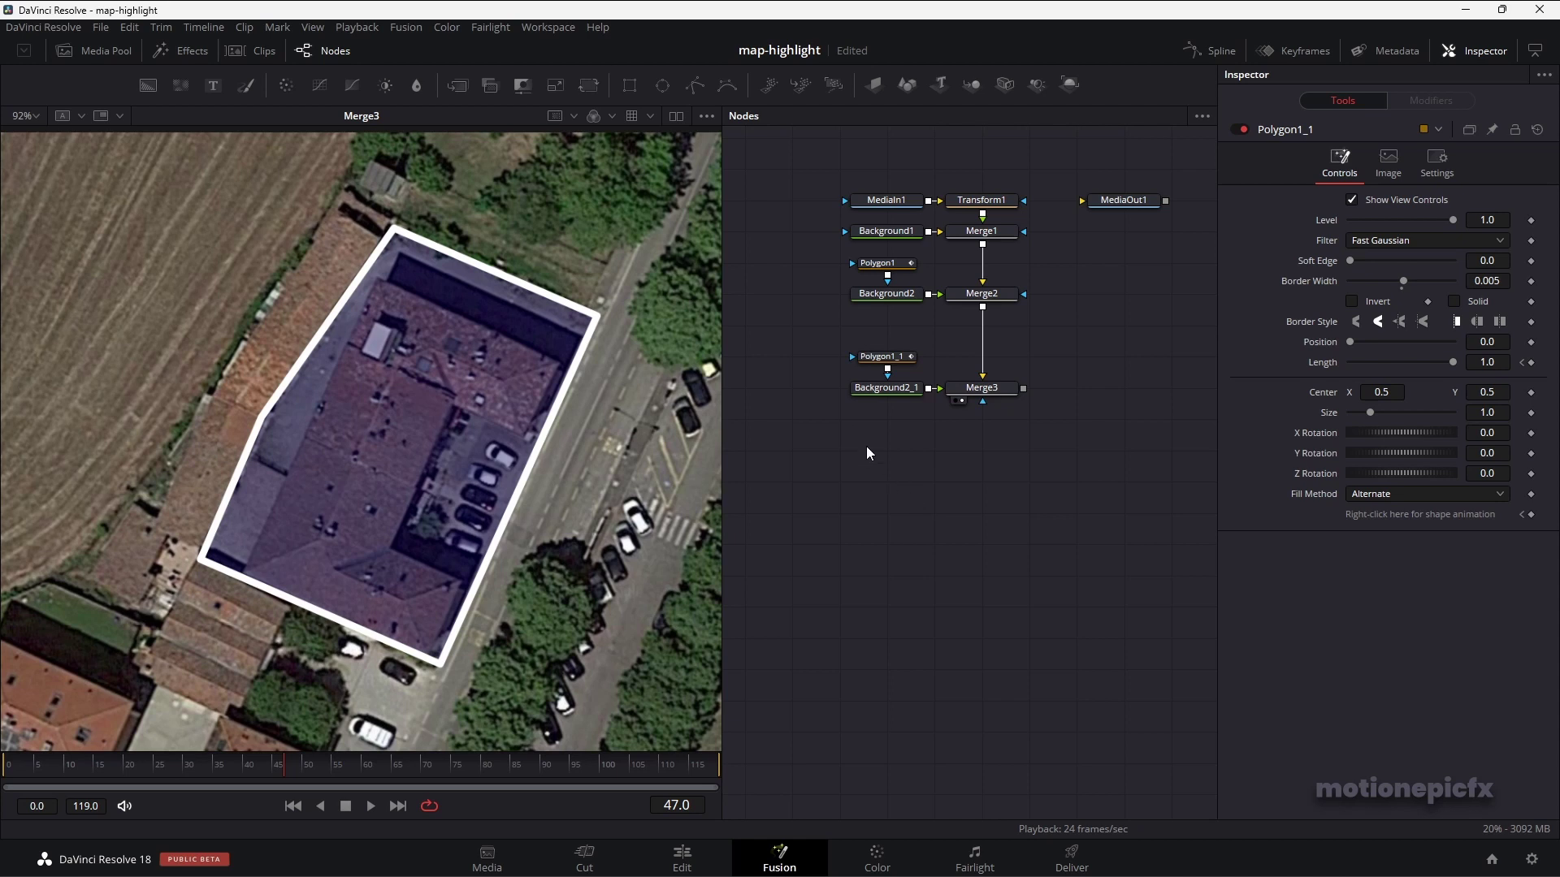
- Add a Mask Paint node and connect its output to the Polygon1_1 mask
{"action": "left_click_drag", "start_coordinate": [947, 481], "coordinate": [989, 504]}
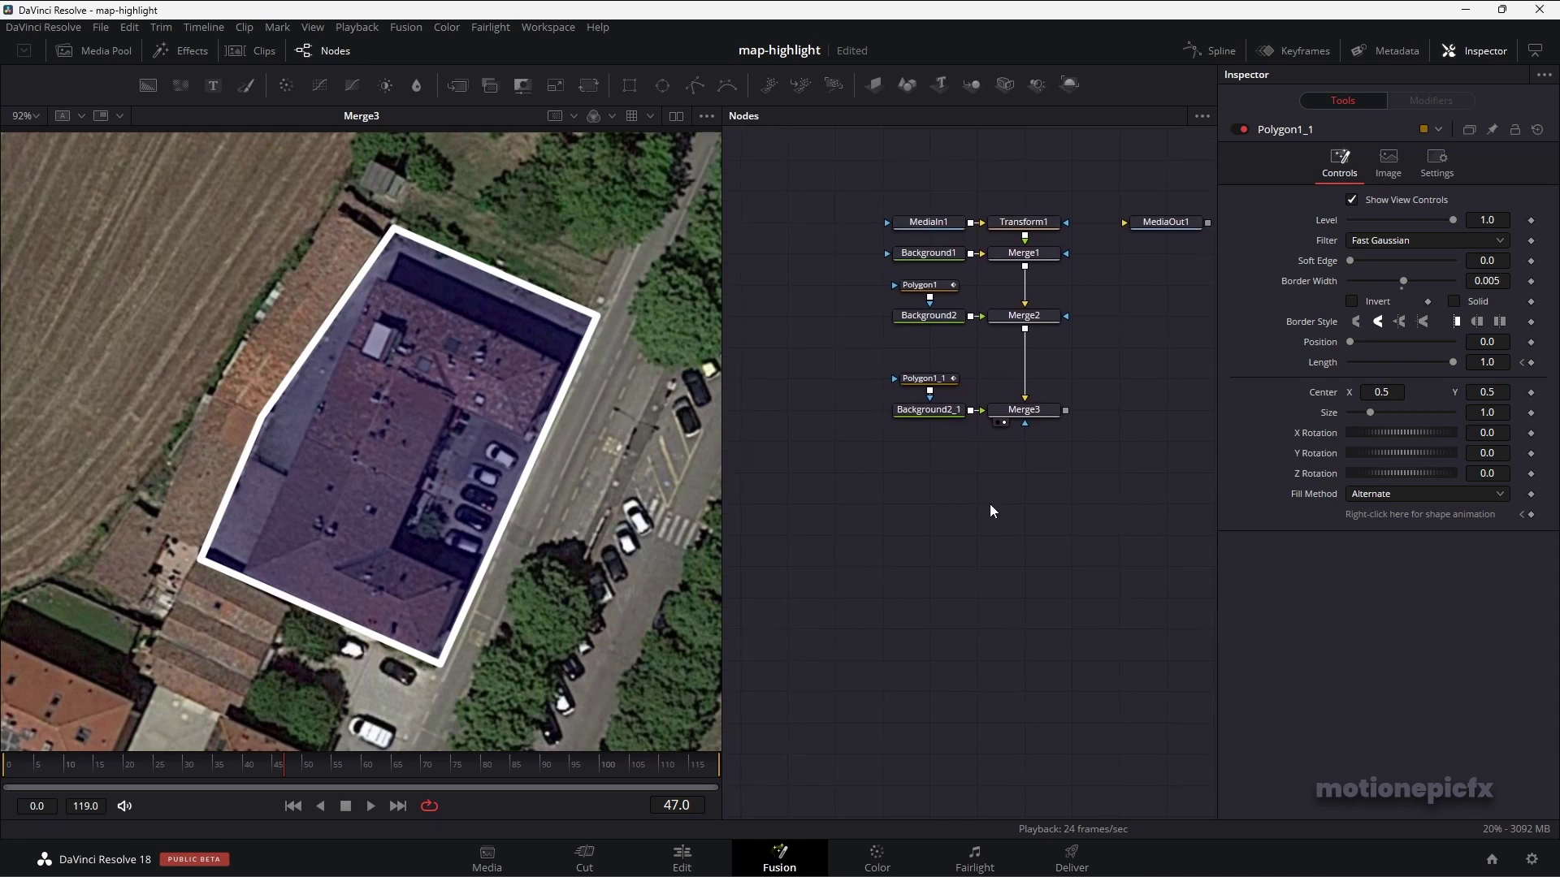
{"action": "key", "text": "shift+space"}
{"action": "type", "text": "xf"}
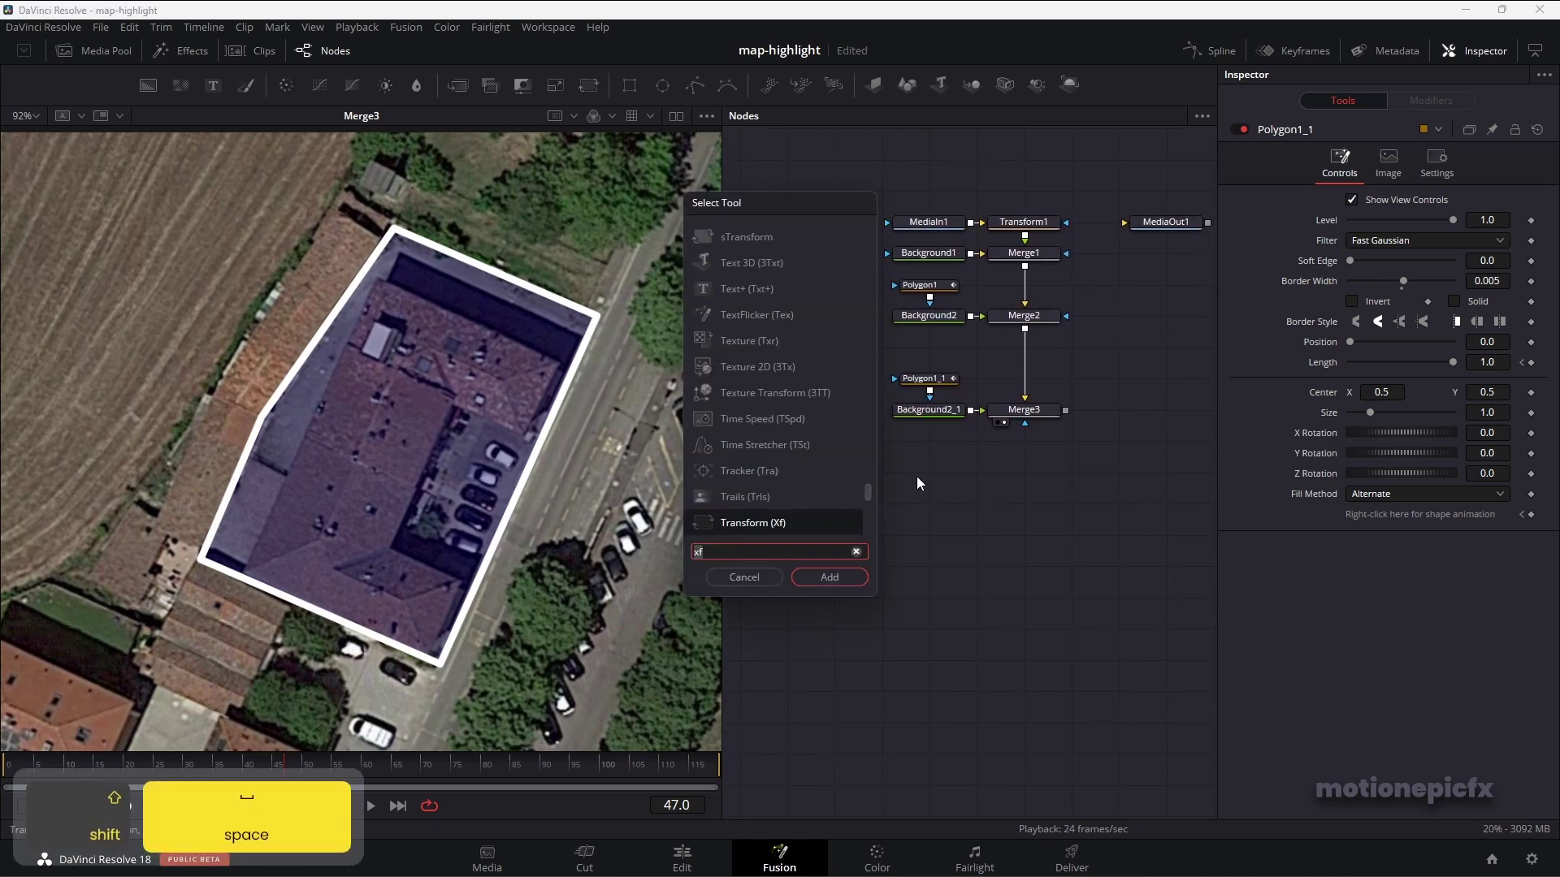
{"action": "key", "text": "BackSpace"}
{"action": "key", "text": "BackSpace"}
{"action": "type", "text": "mas"}
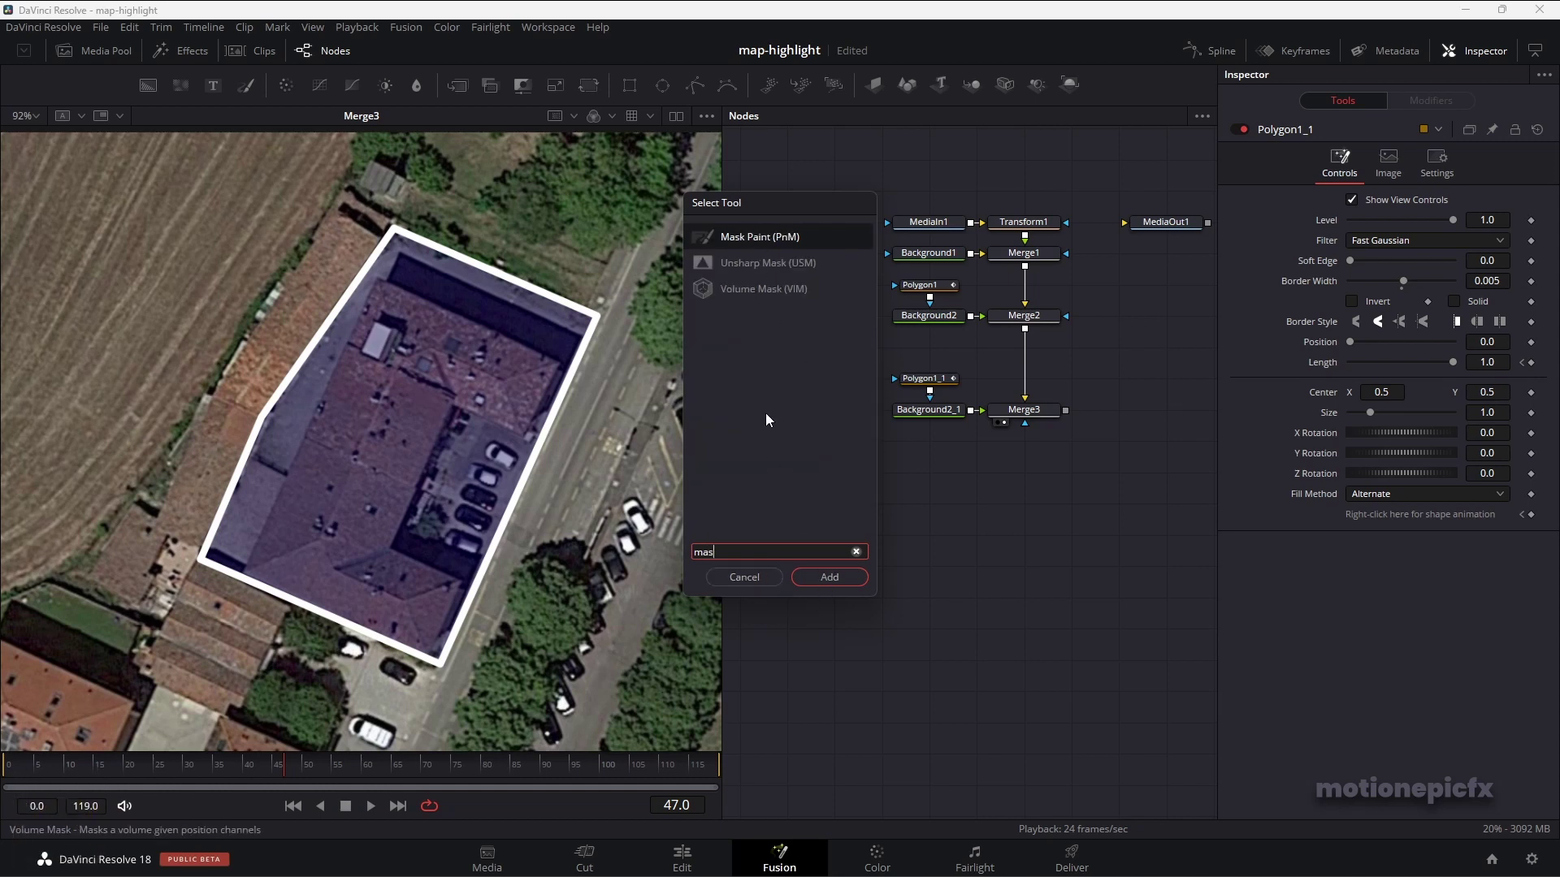
{"action": "left_click", "coordinate": [829, 577]}
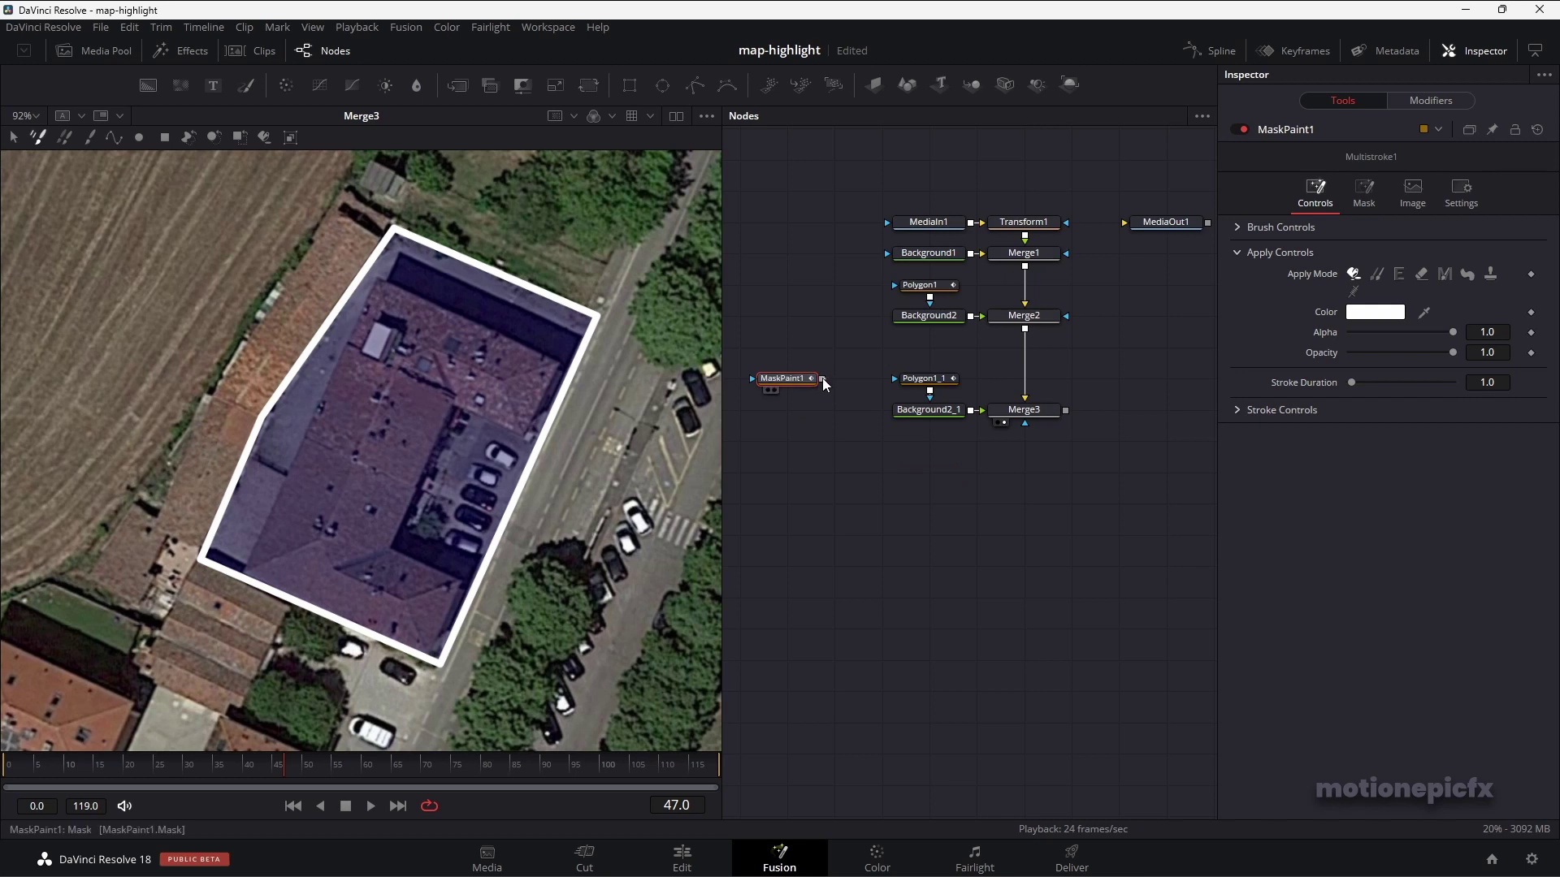
{"action": "left_click_drag", "start_coordinate": [822, 379], "coordinate": [899, 380]}
{"action": "left_click", "coordinate": [914, 491]}
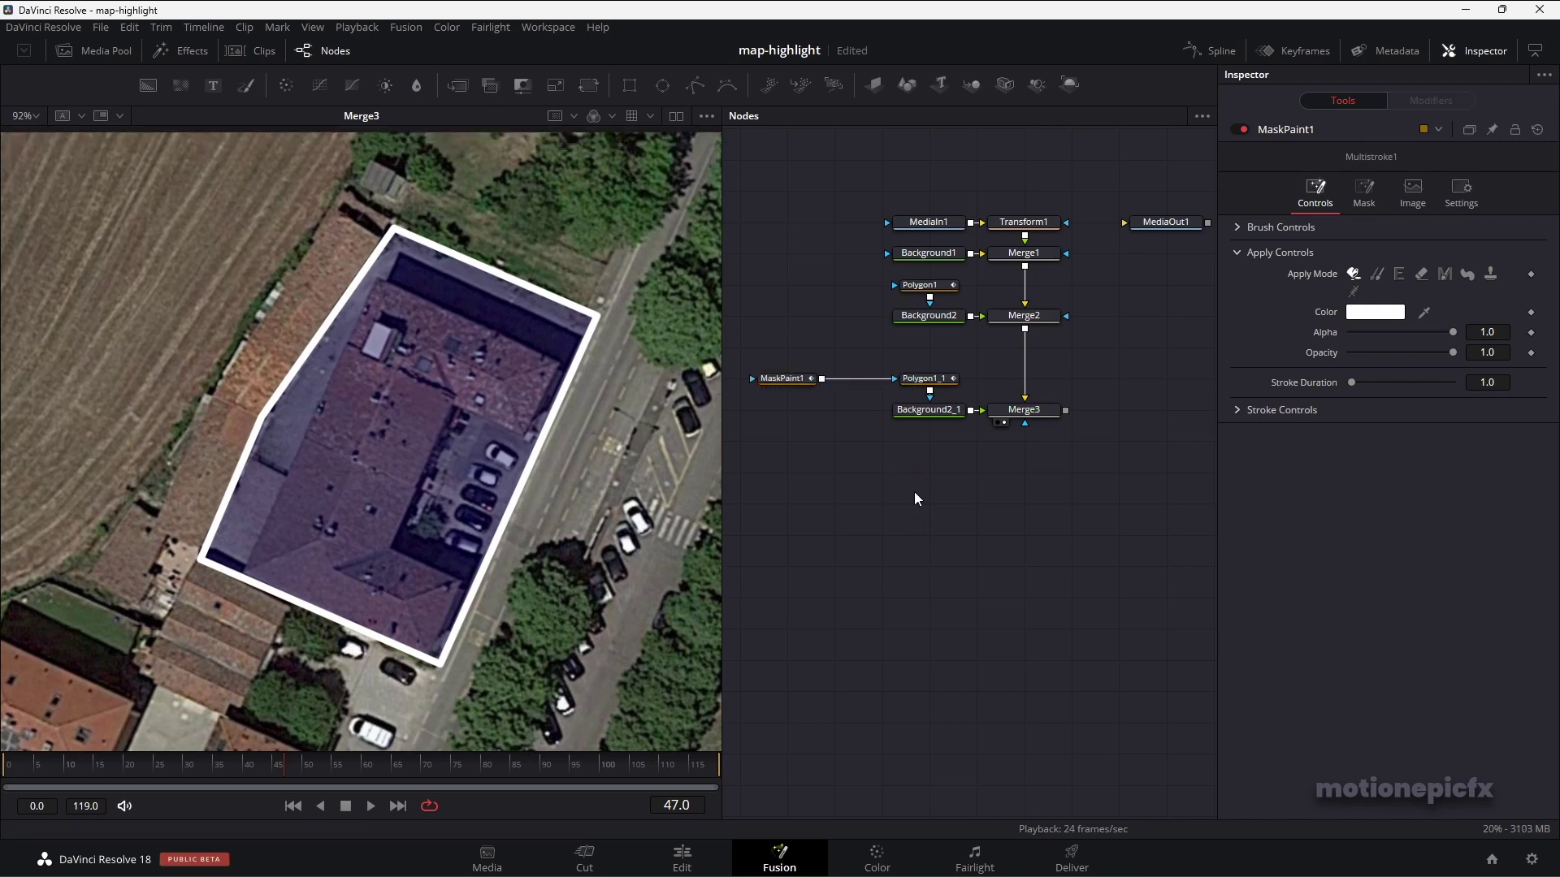
- Rename the Polygon1_1 node as "outline"
{"action": "left_click", "coordinate": [940, 385]}
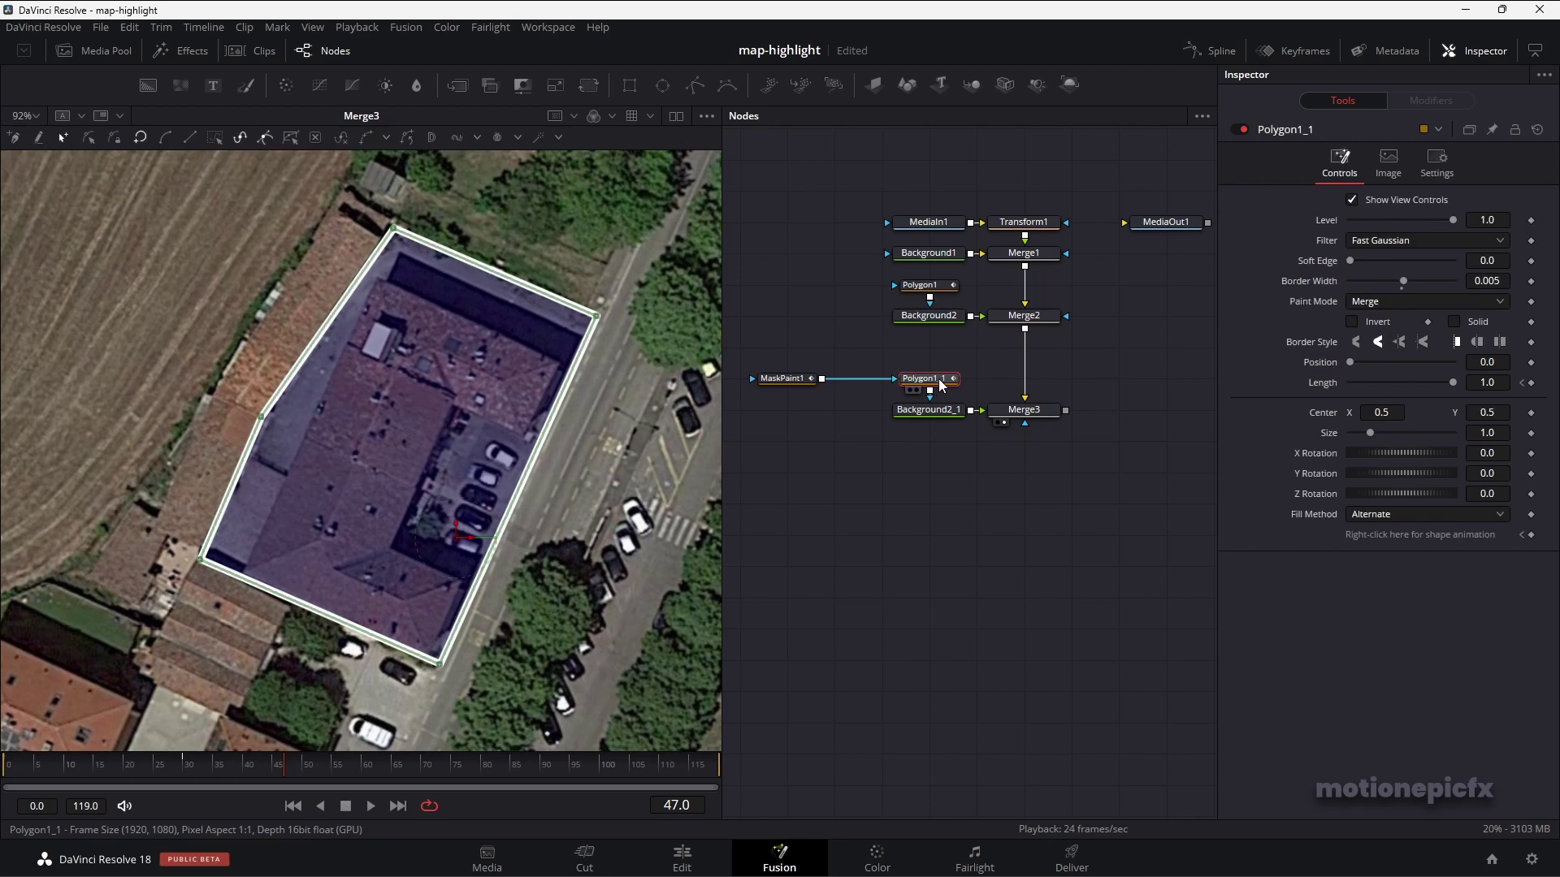
{"action": "right_click", "coordinate": [934, 383]}
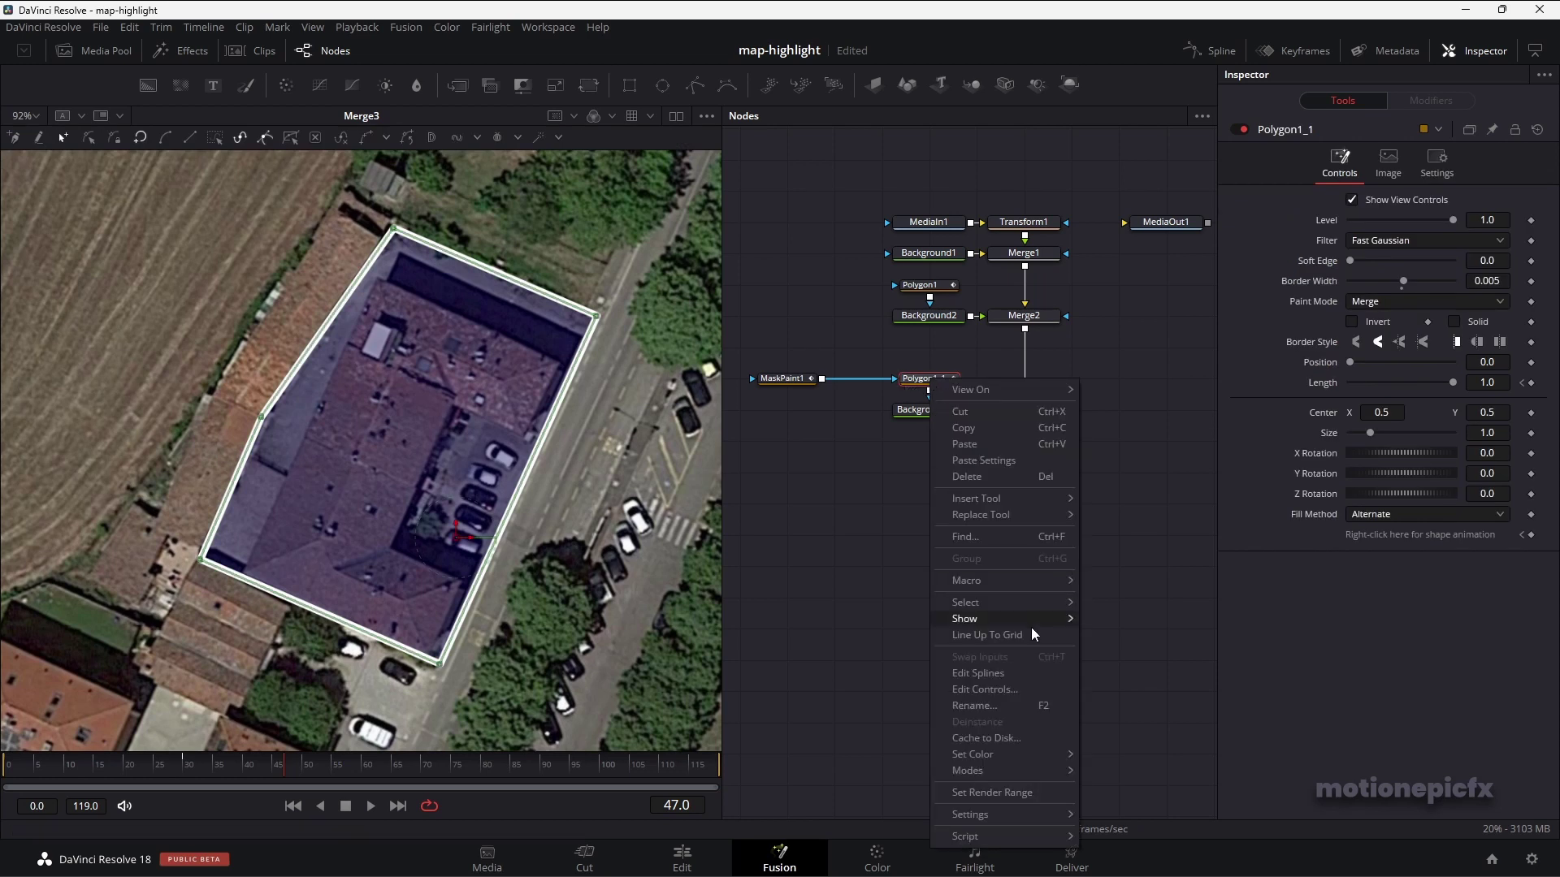
{"action": "left_click", "coordinate": [978, 705]}
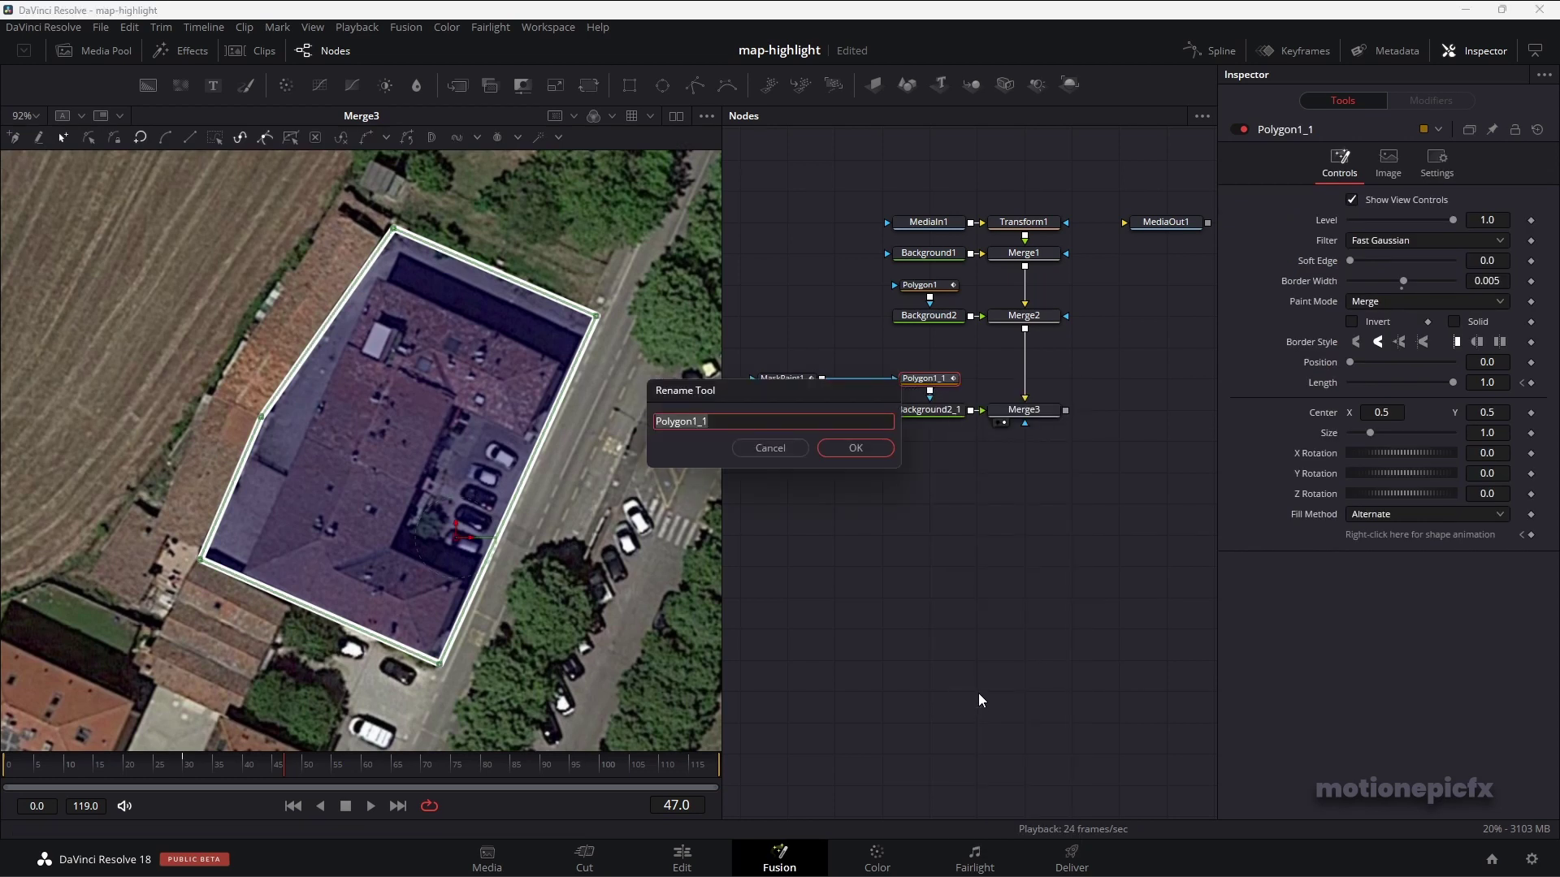
{"action": "type", "text": "outline"}
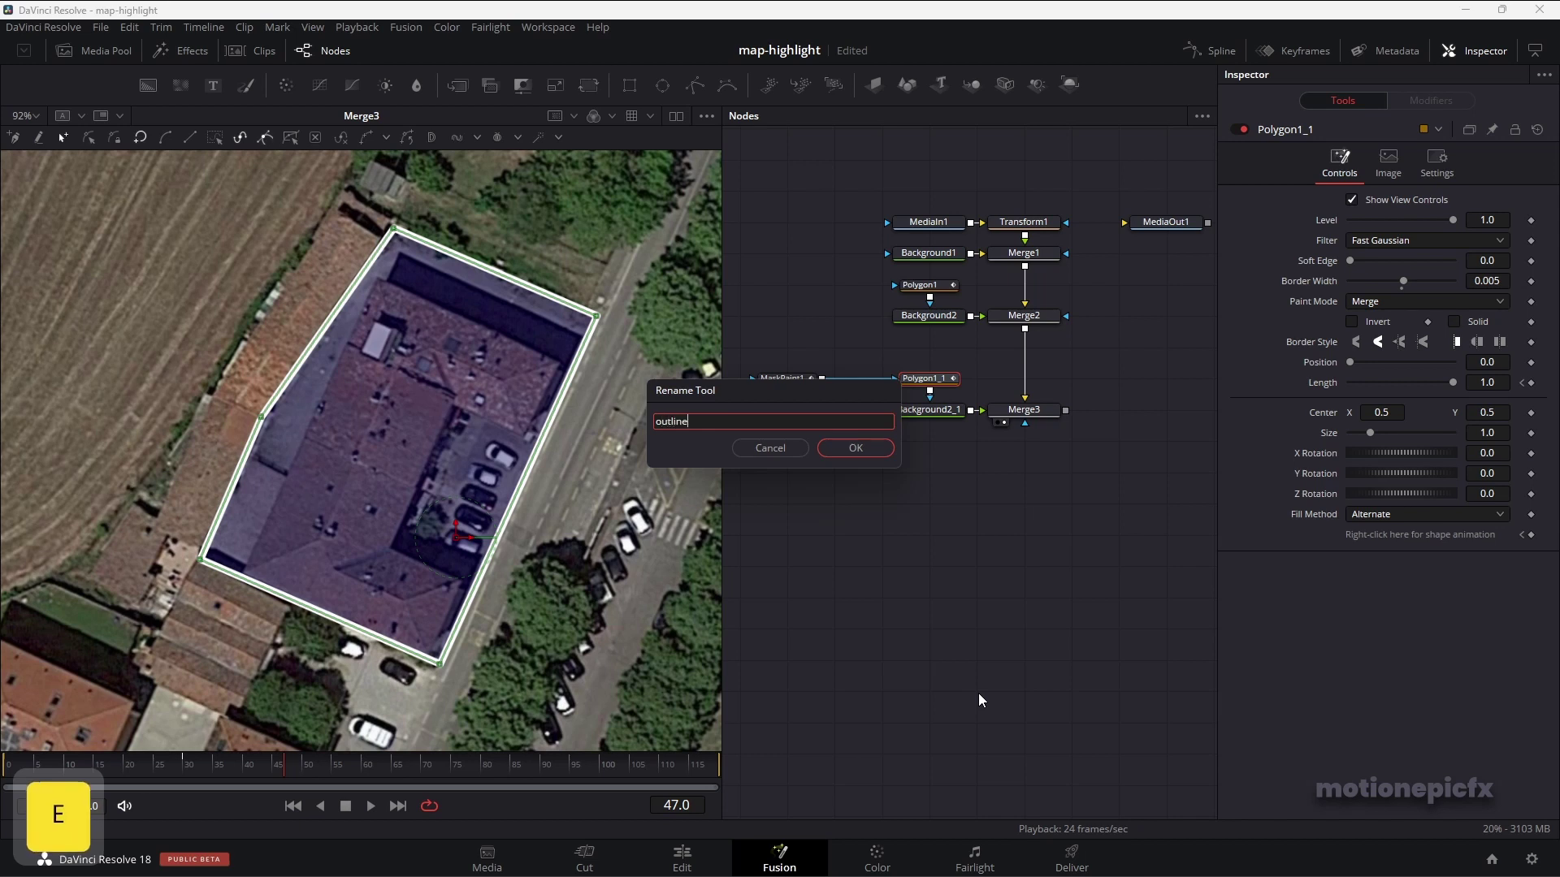
{"action": "key", "text": "Return"}
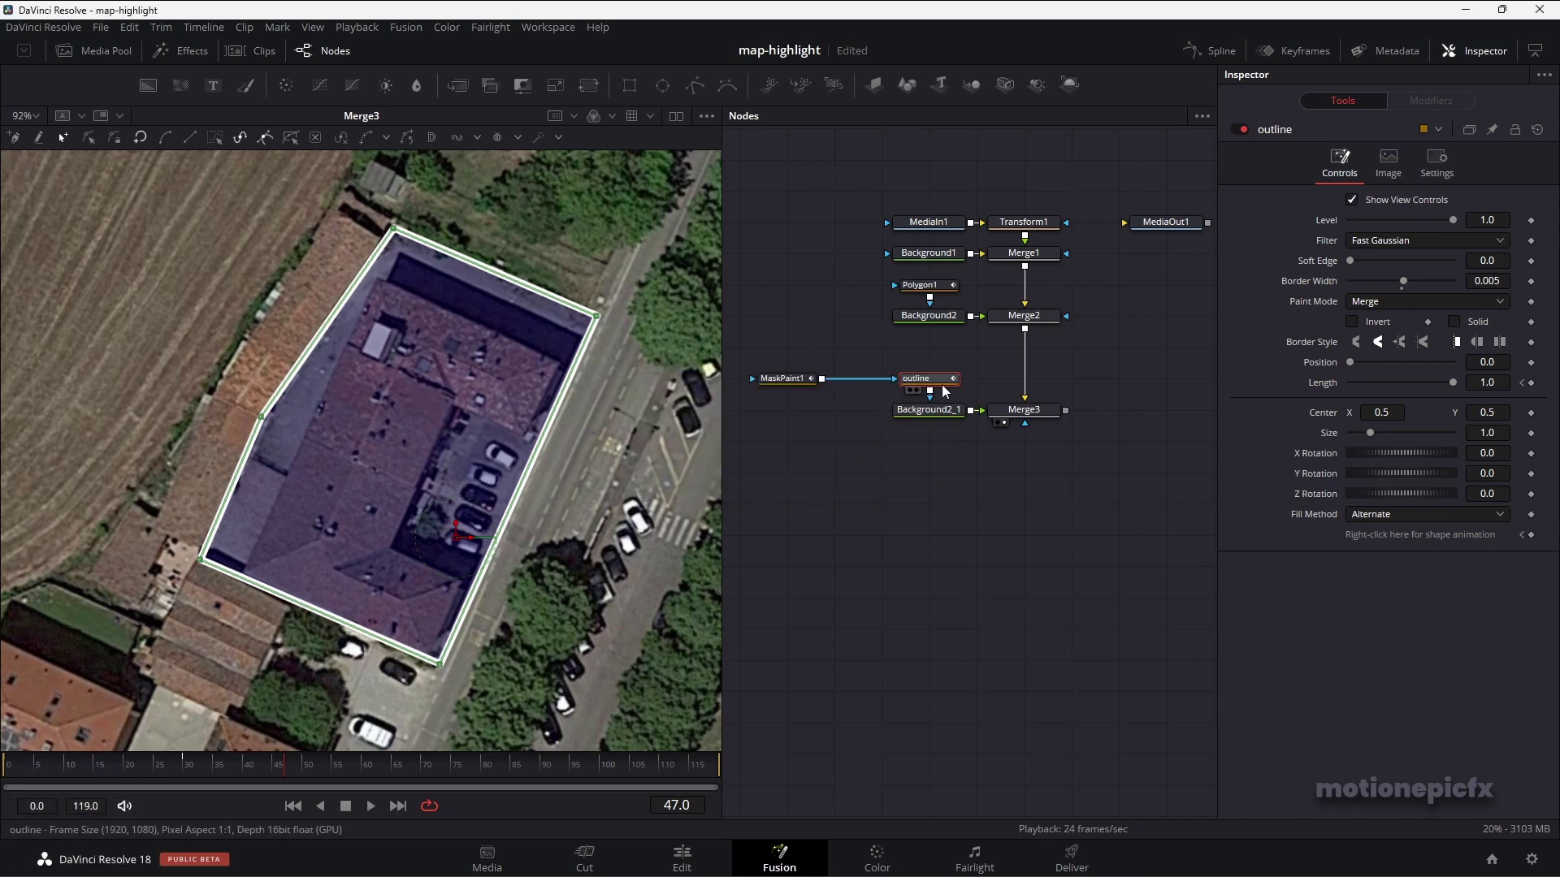
- At frame 0, remove the outline polygon's Polygon1_1Polyline shape animation and publish its polyline
{"action": "scroll", "coordinate": [945, 392], "scroll_direction": "up", "scroll_amount": 2}
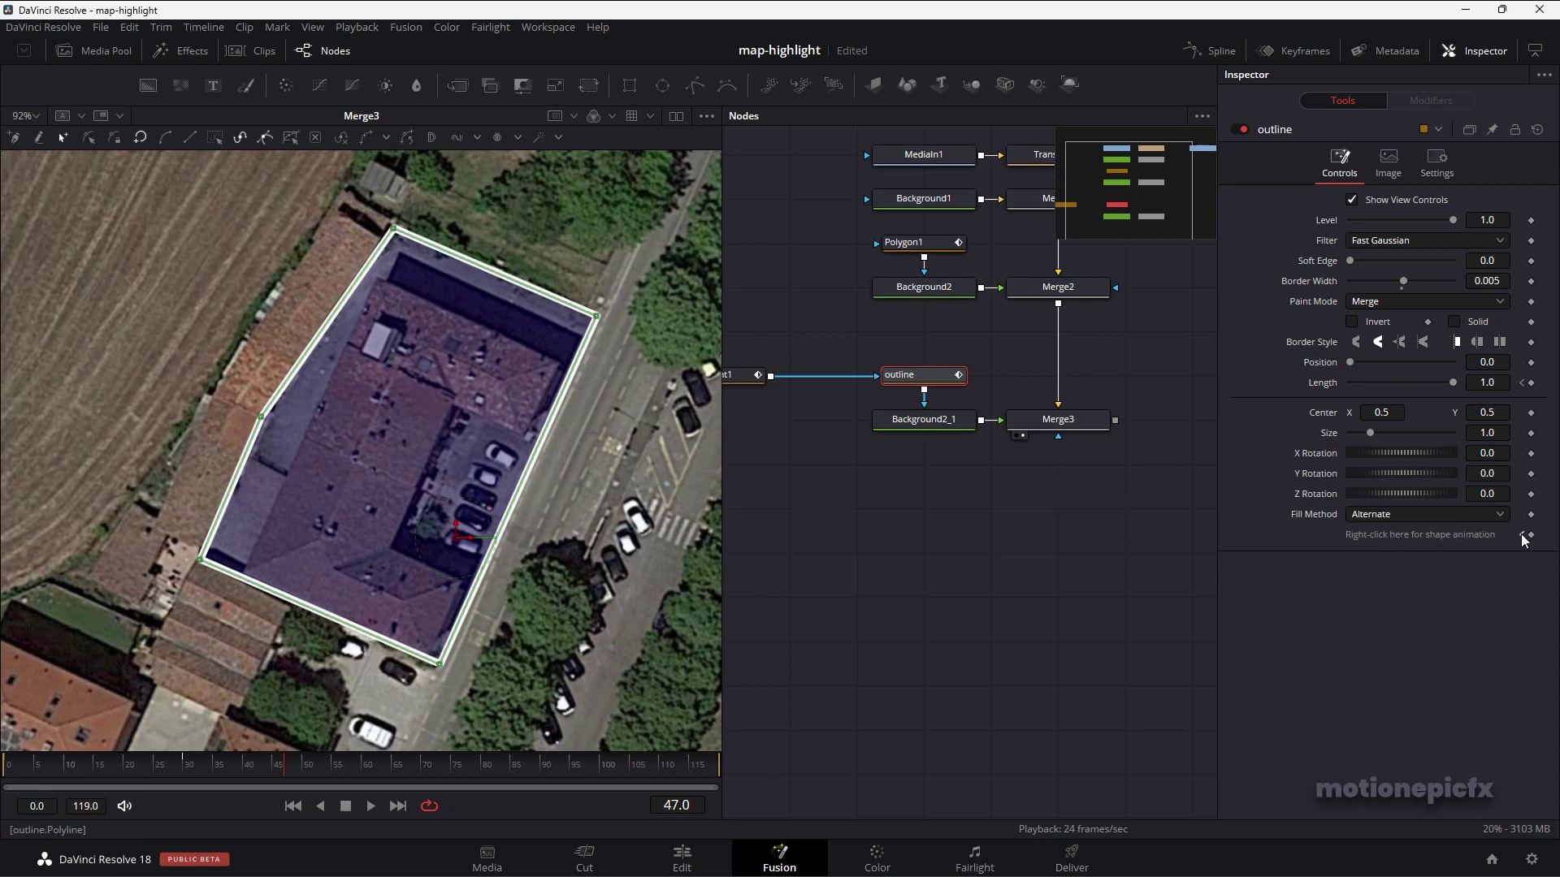
{"action": "key", "text": "Home"}
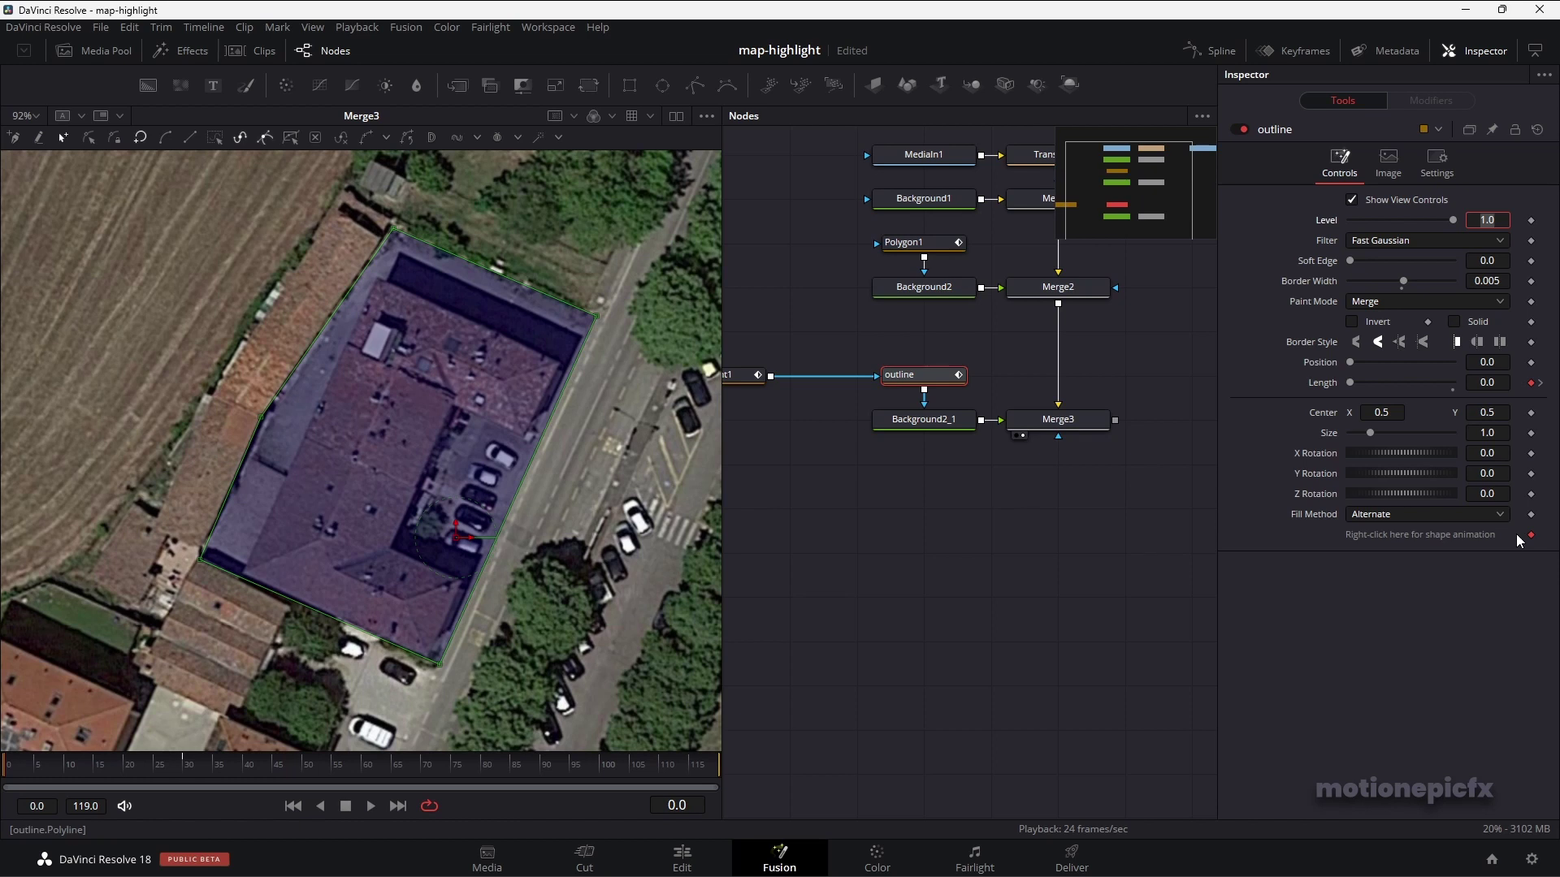
{"action": "right_click", "coordinate": [1381, 534]}
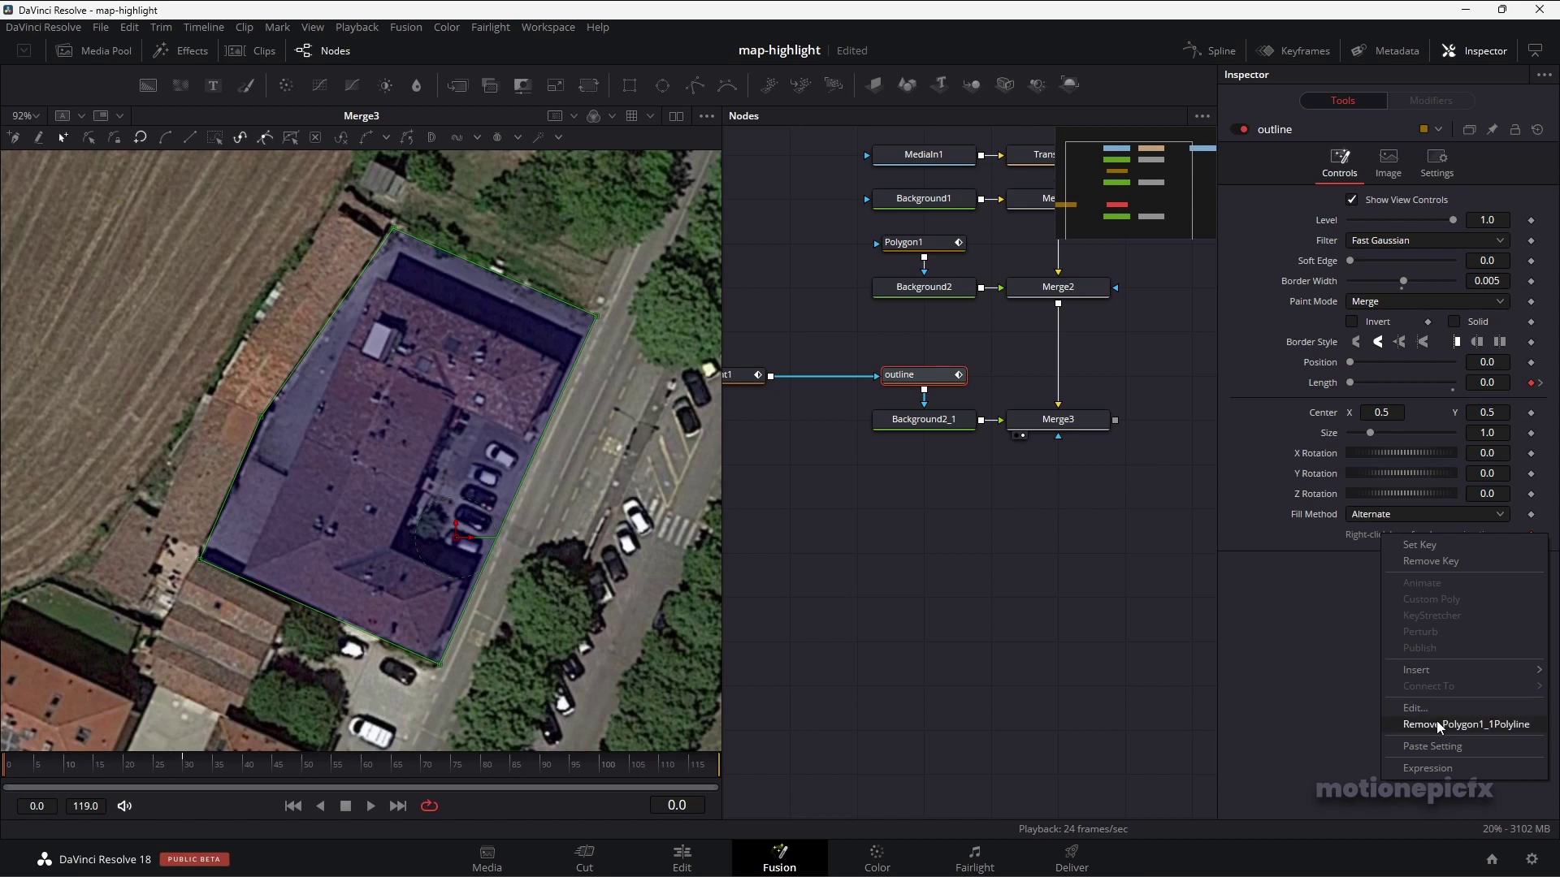
{"action": "left_click", "coordinate": [1463, 723]}
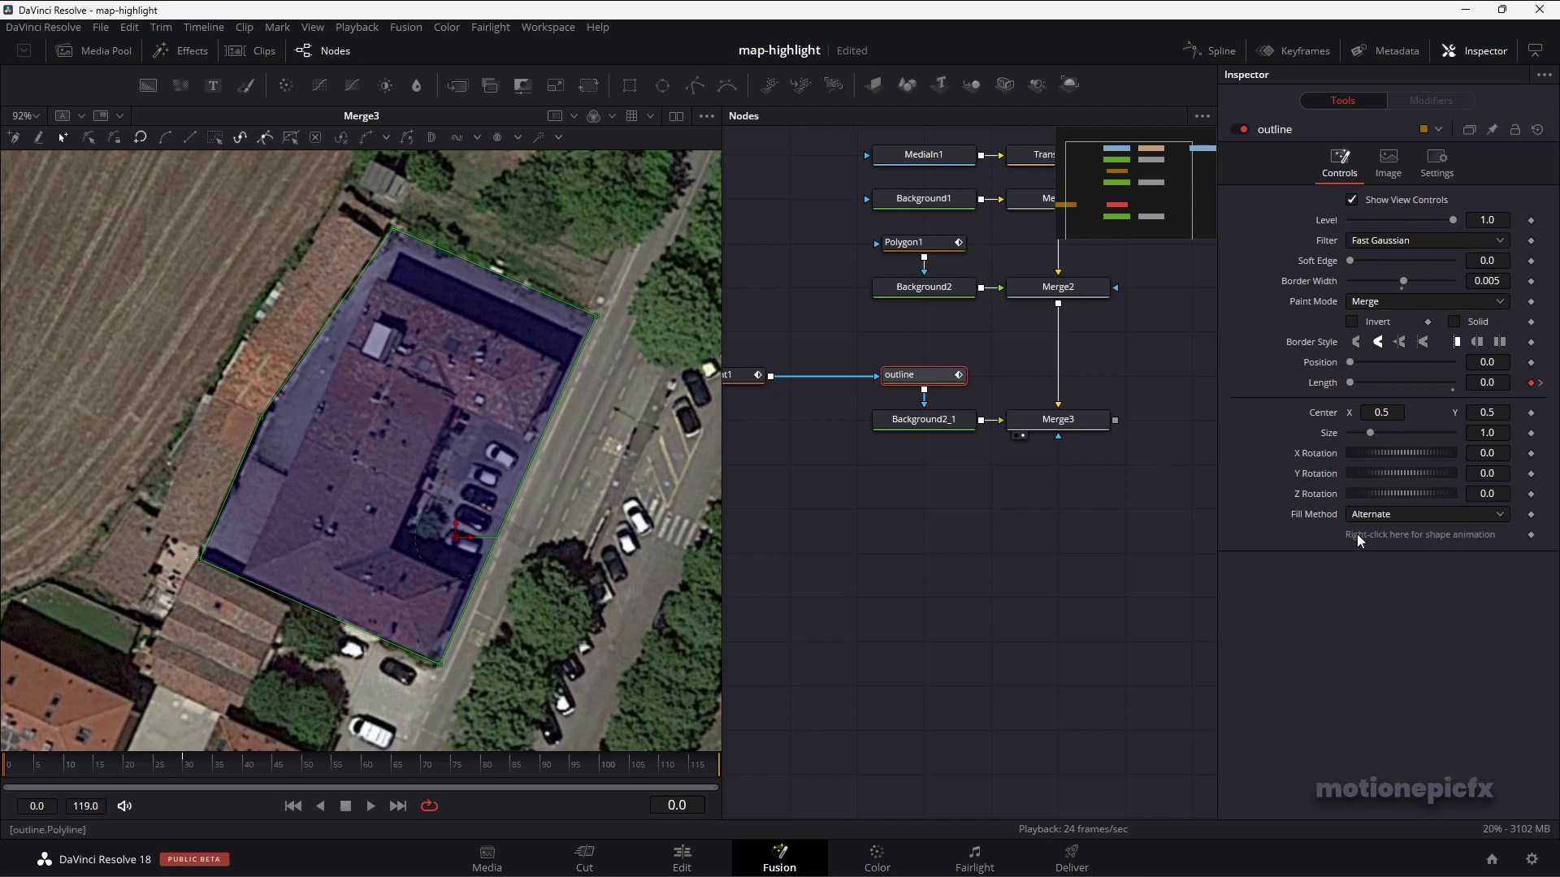
{"action": "right_click", "coordinate": [1396, 534]}
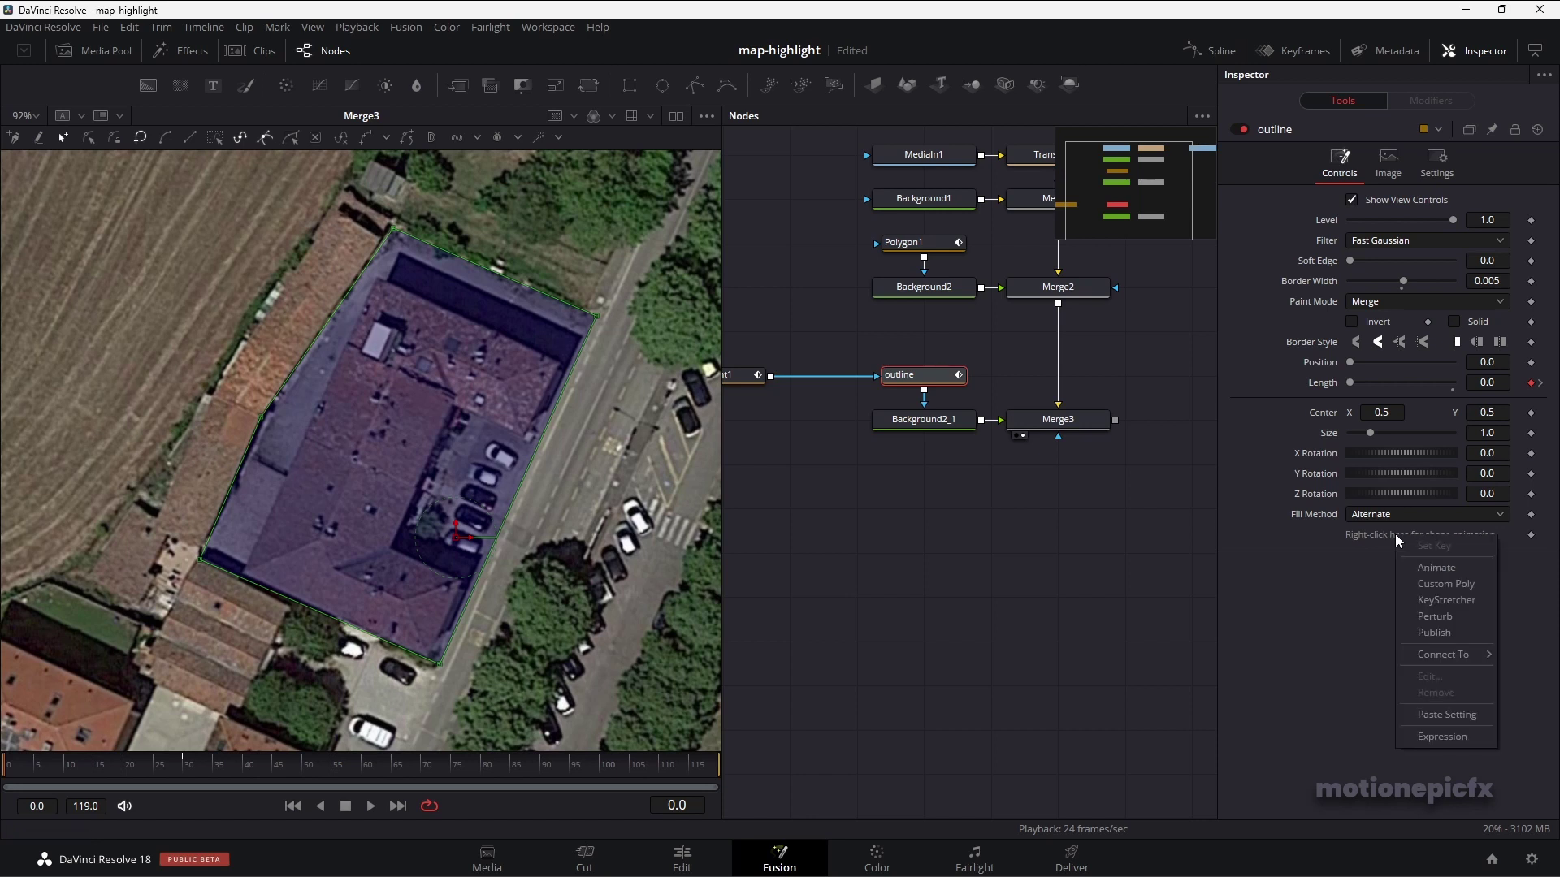
{"action": "left_click", "coordinate": [1434, 633]}
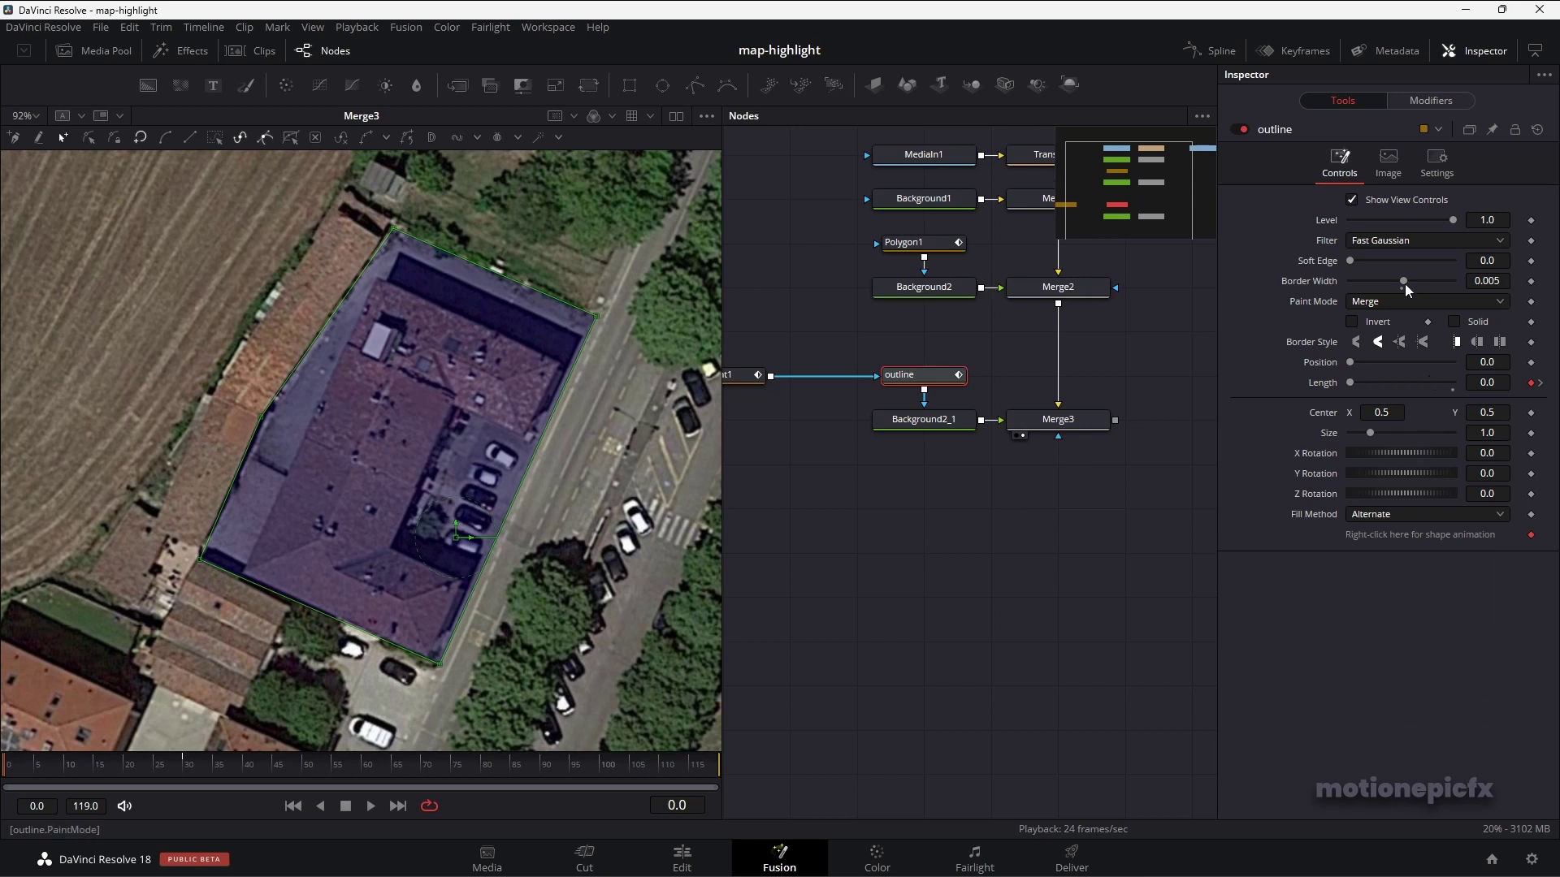
{"action": "left_click", "coordinate": [1429, 100]}
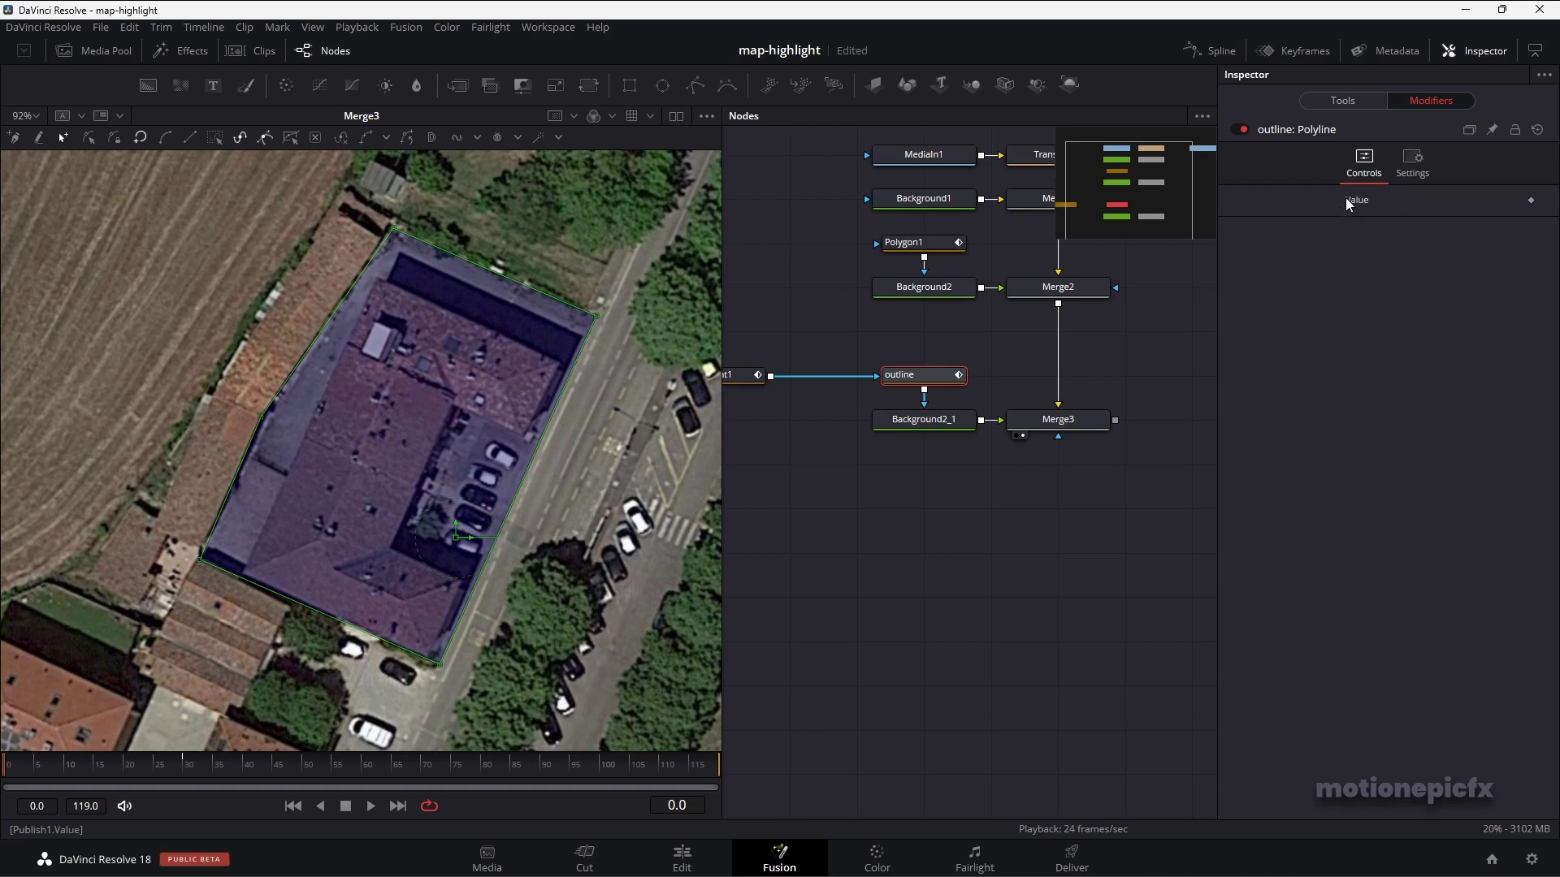
{"action": "left_click", "coordinate": [1352, 102]}
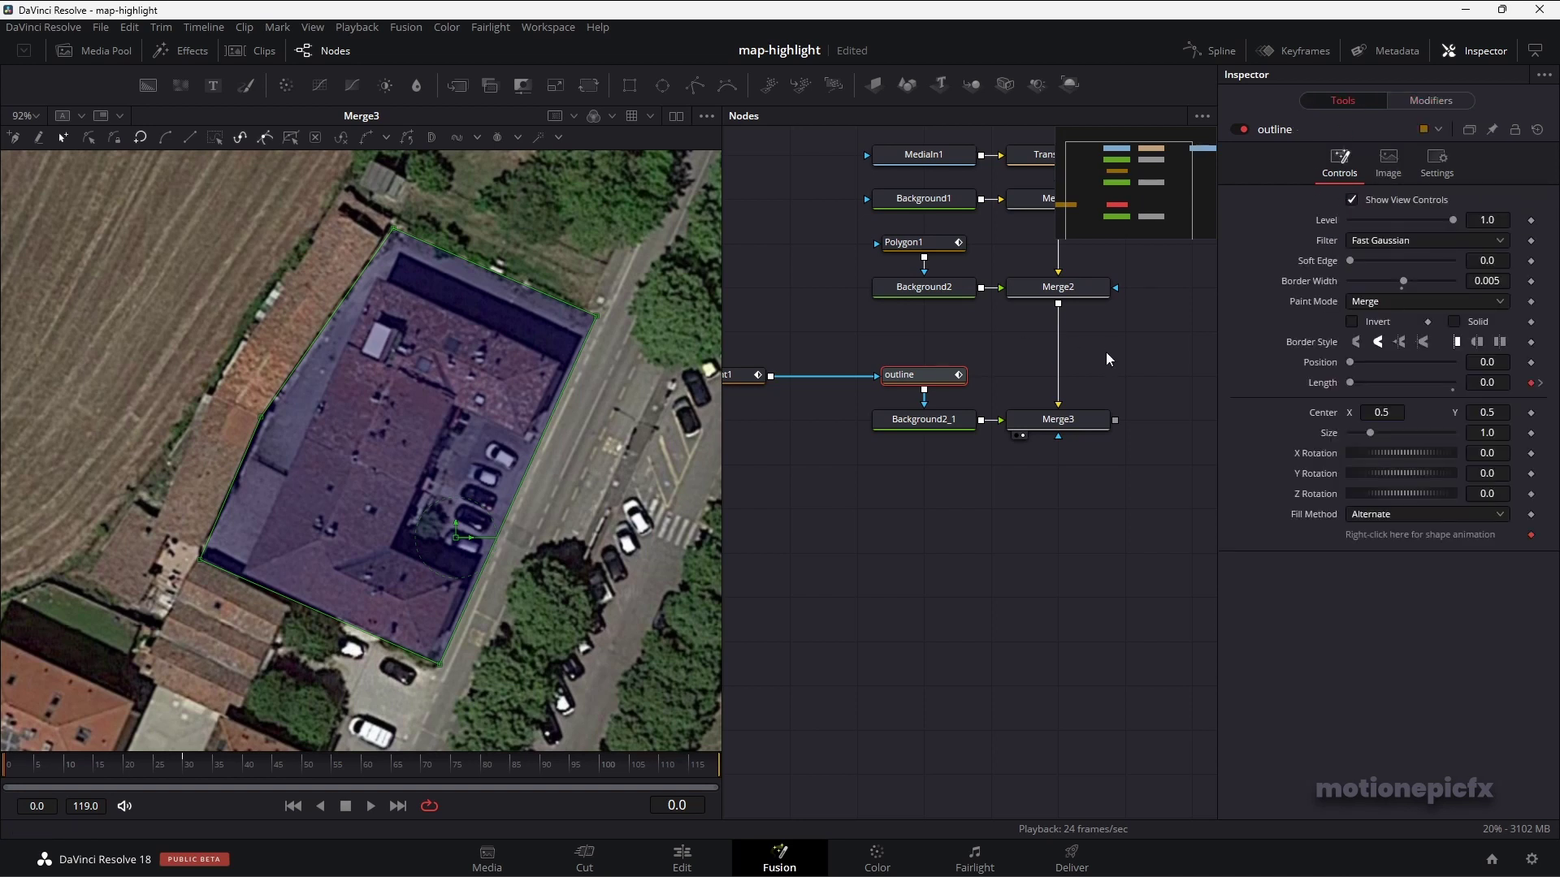
- Add a PolylineStroke in MaskPaint1 and connect its shape animation to the value of the published outline polyline
{"action": "scroll", "coordinate": [1021, 551], "scroll_direction": "left", "scroll_amount": 3}
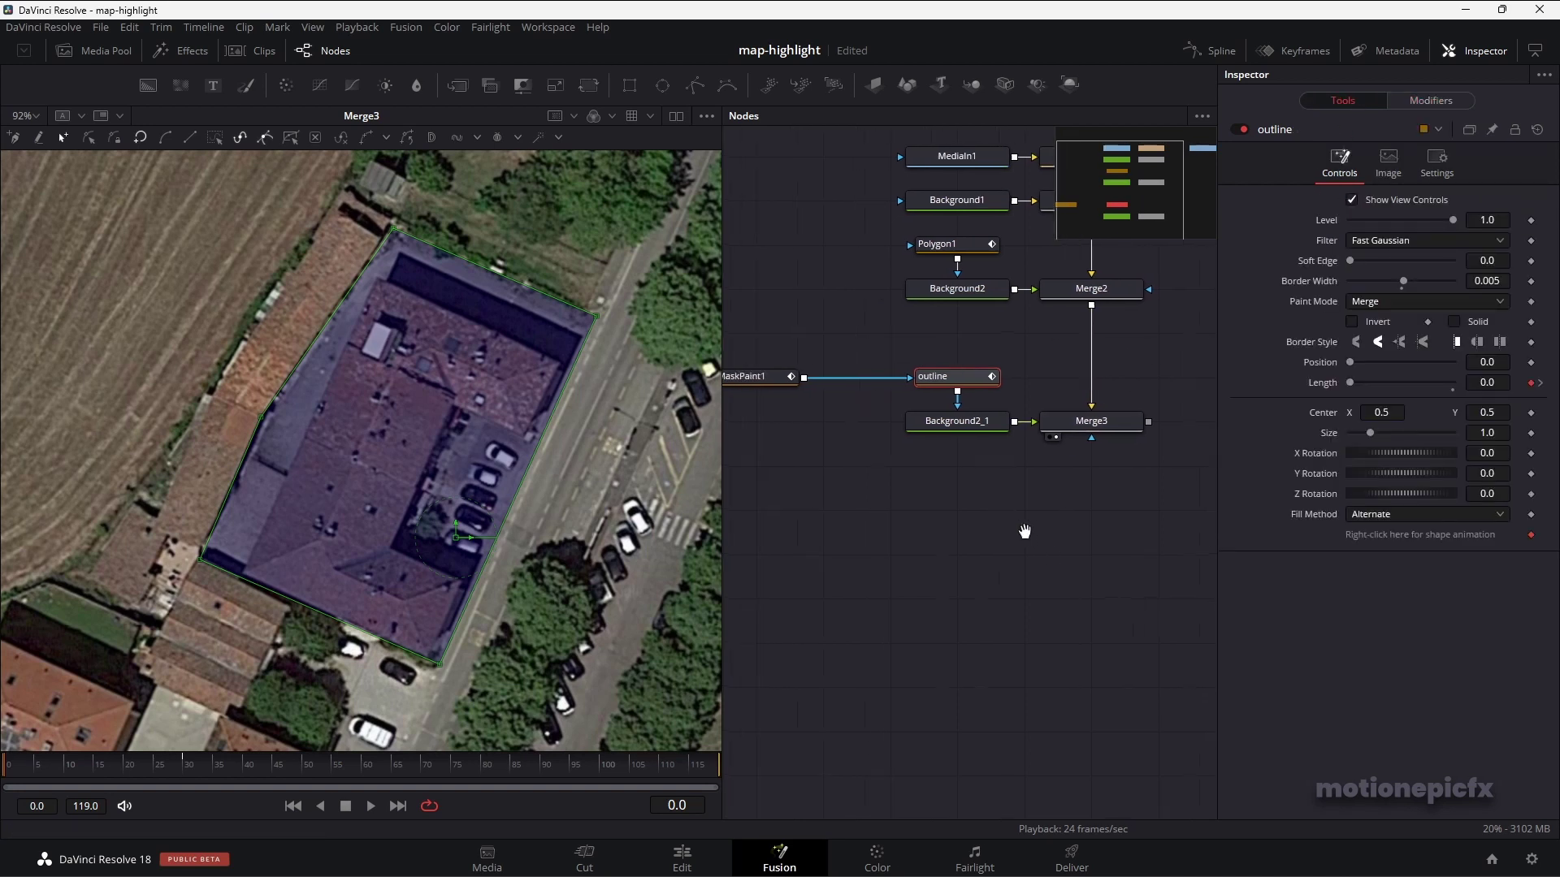
{"action": "left_click", "coordinate": [792, 389]}
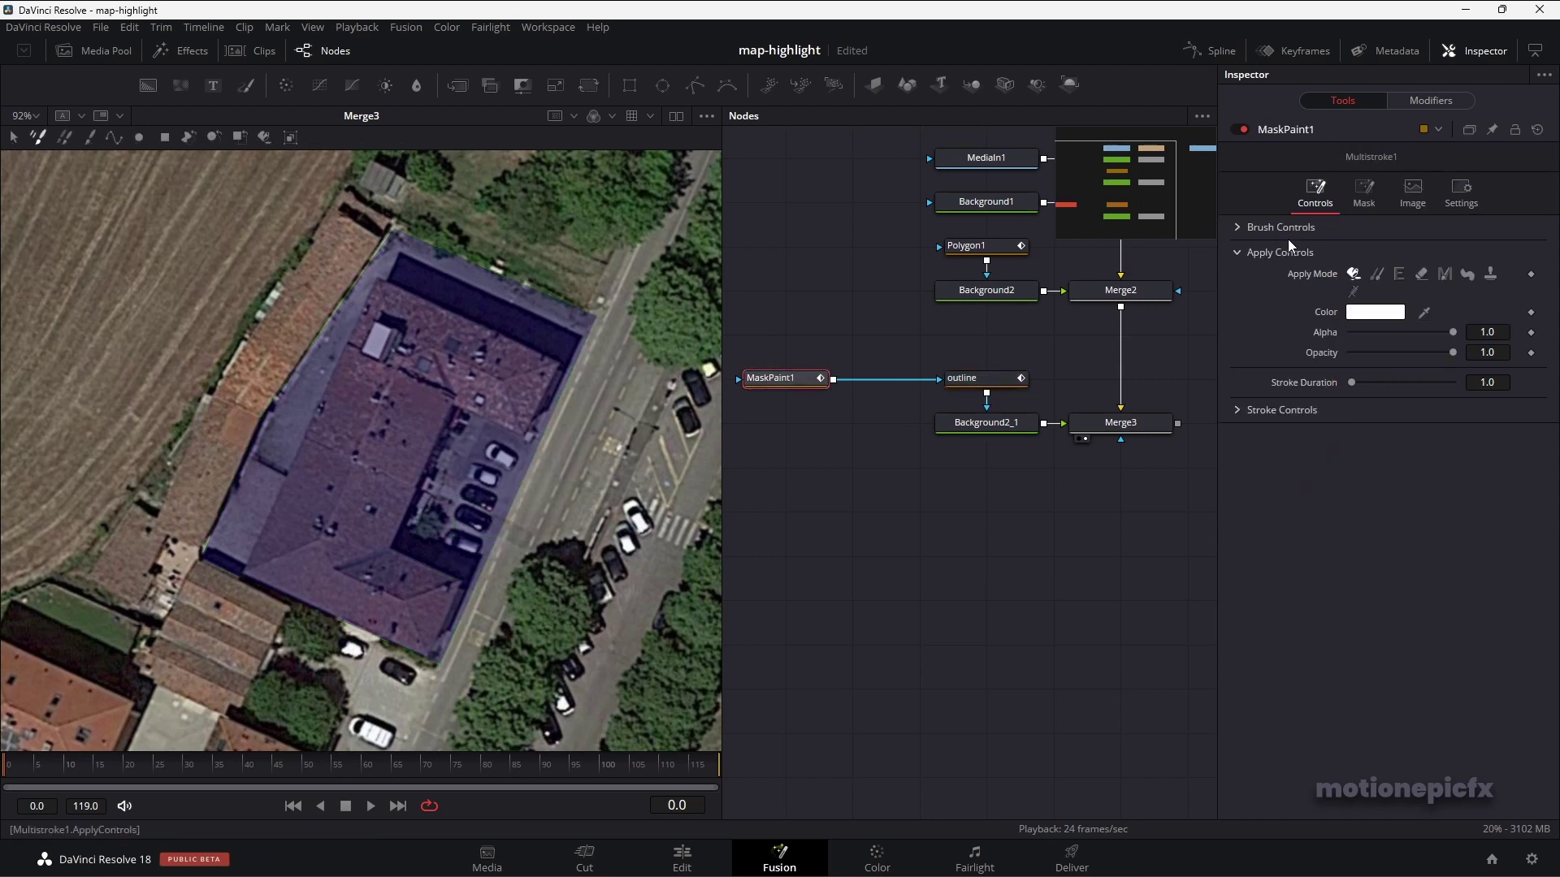
{"action": "left_click", "coordinate": [1241, 409]}
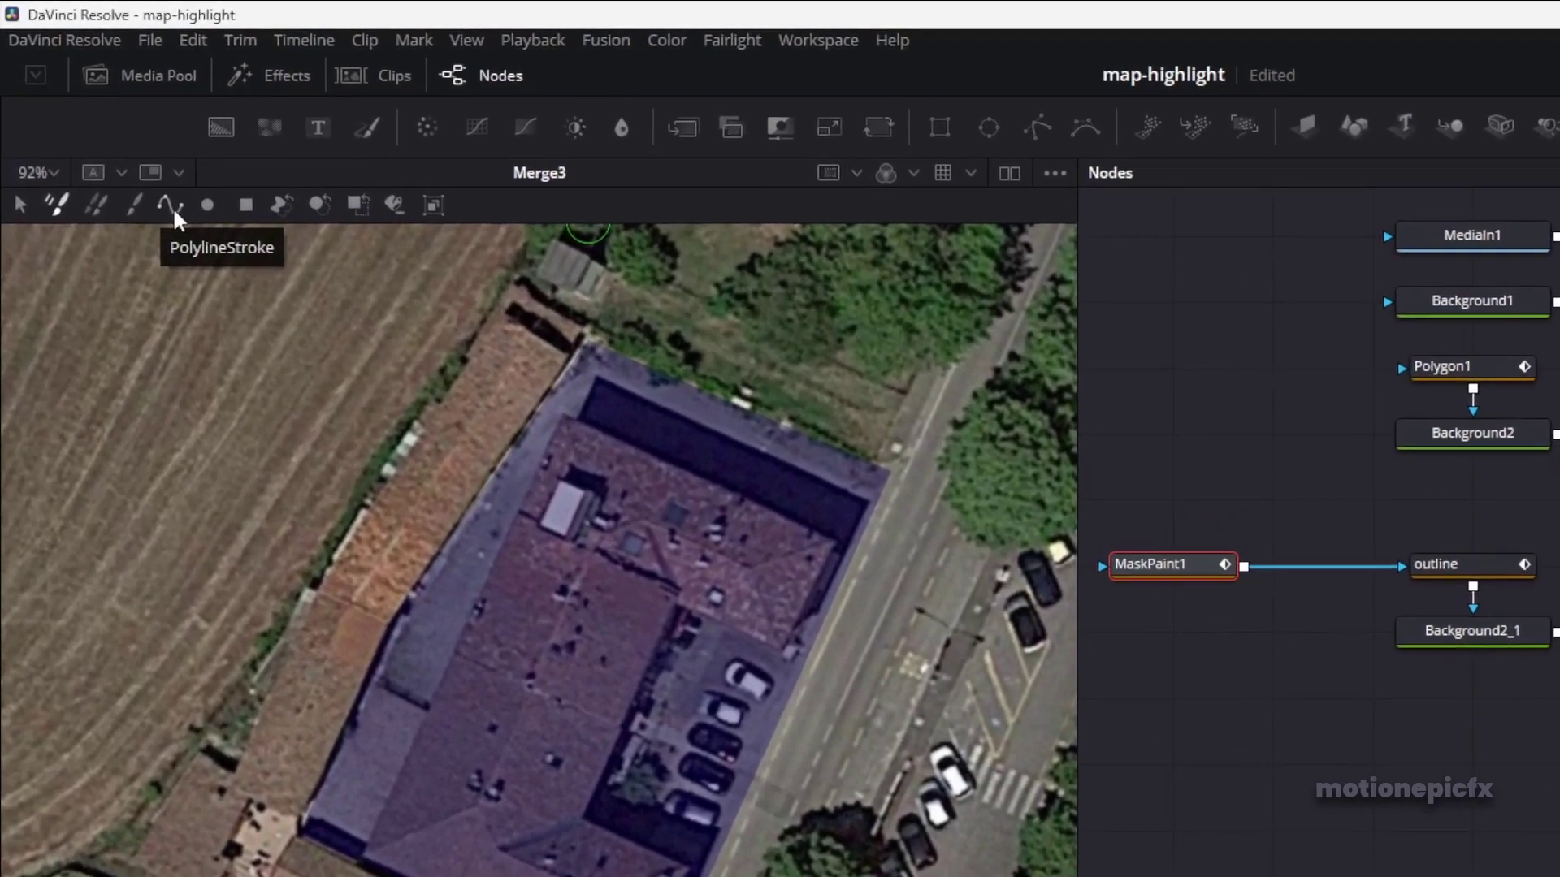
{"action": "left_click", "coordinate": [171, 206]}
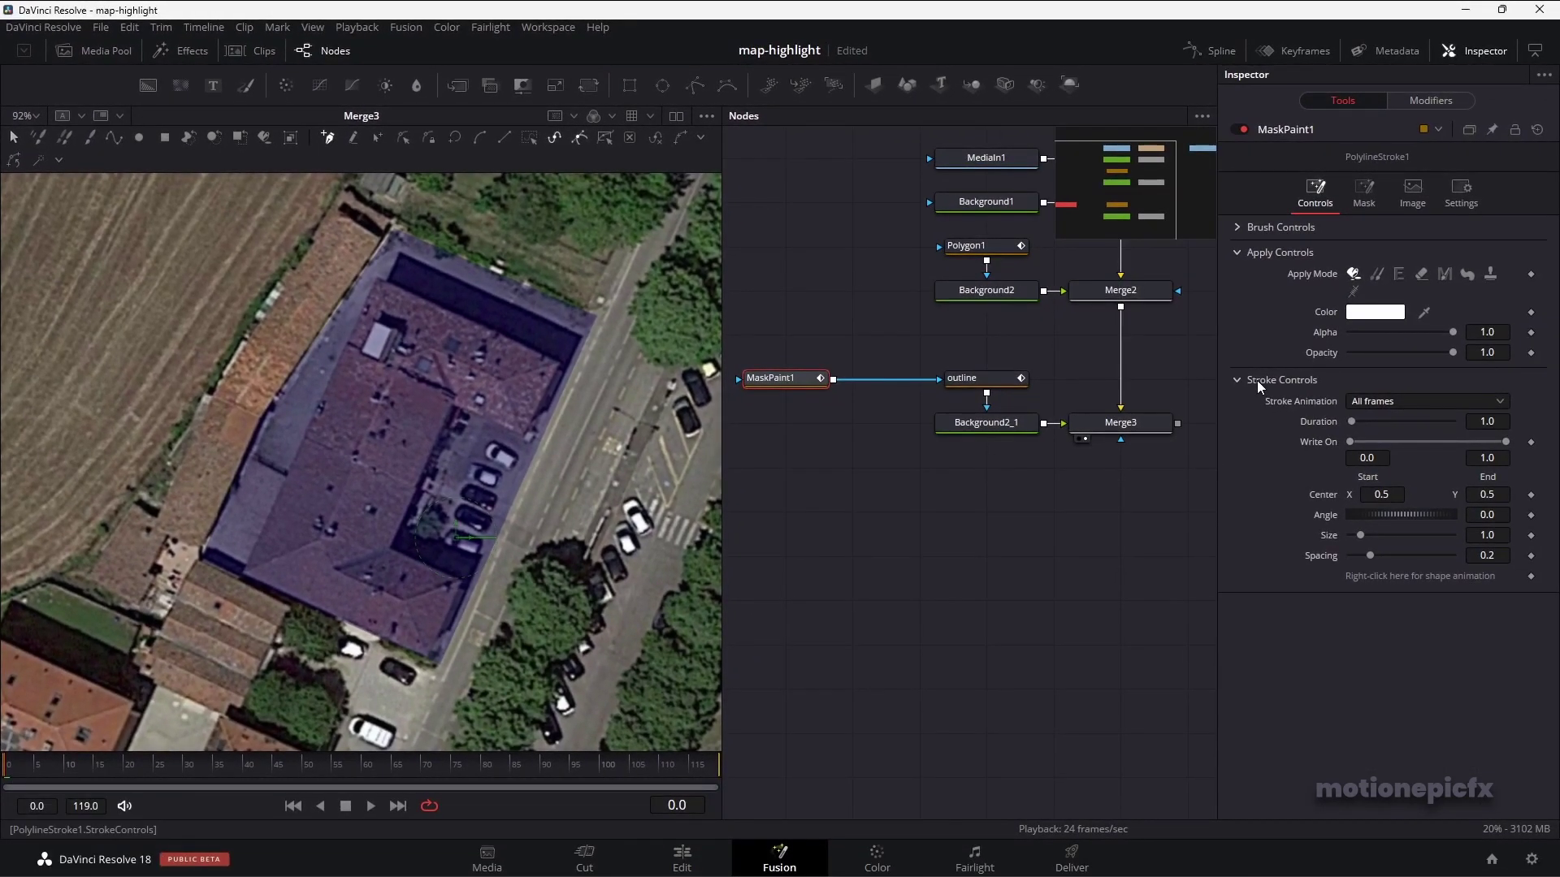
{"action": "right_click", "coordinate": [1399, 574]}
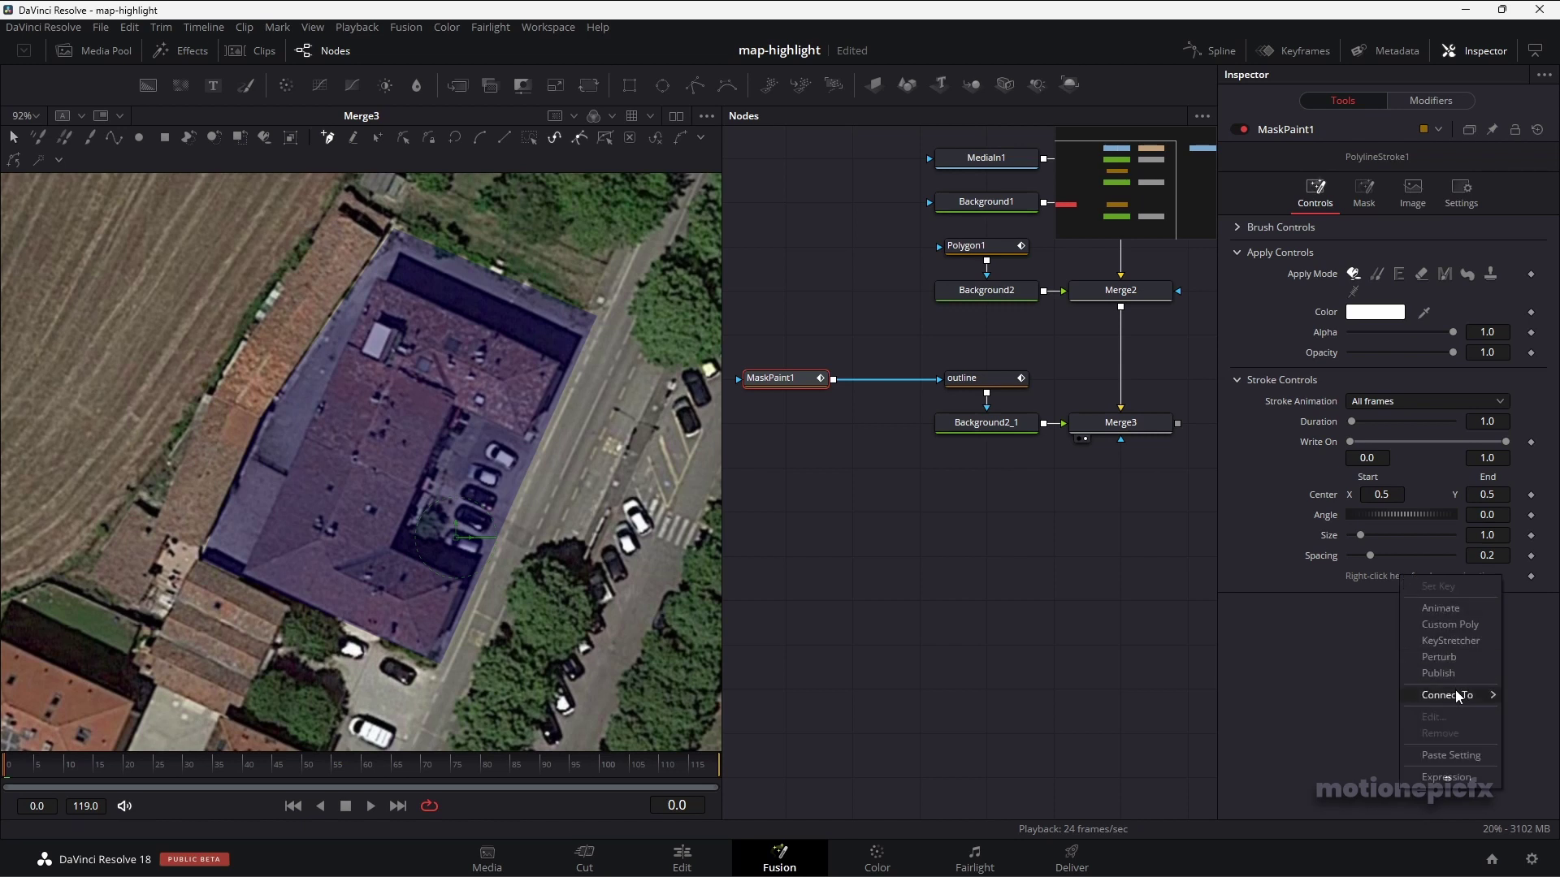
{"action": "mouse_move", "coordinate": [1458, 697]}
{"action": "mouse_move", "coordinate": [1351, 696]}
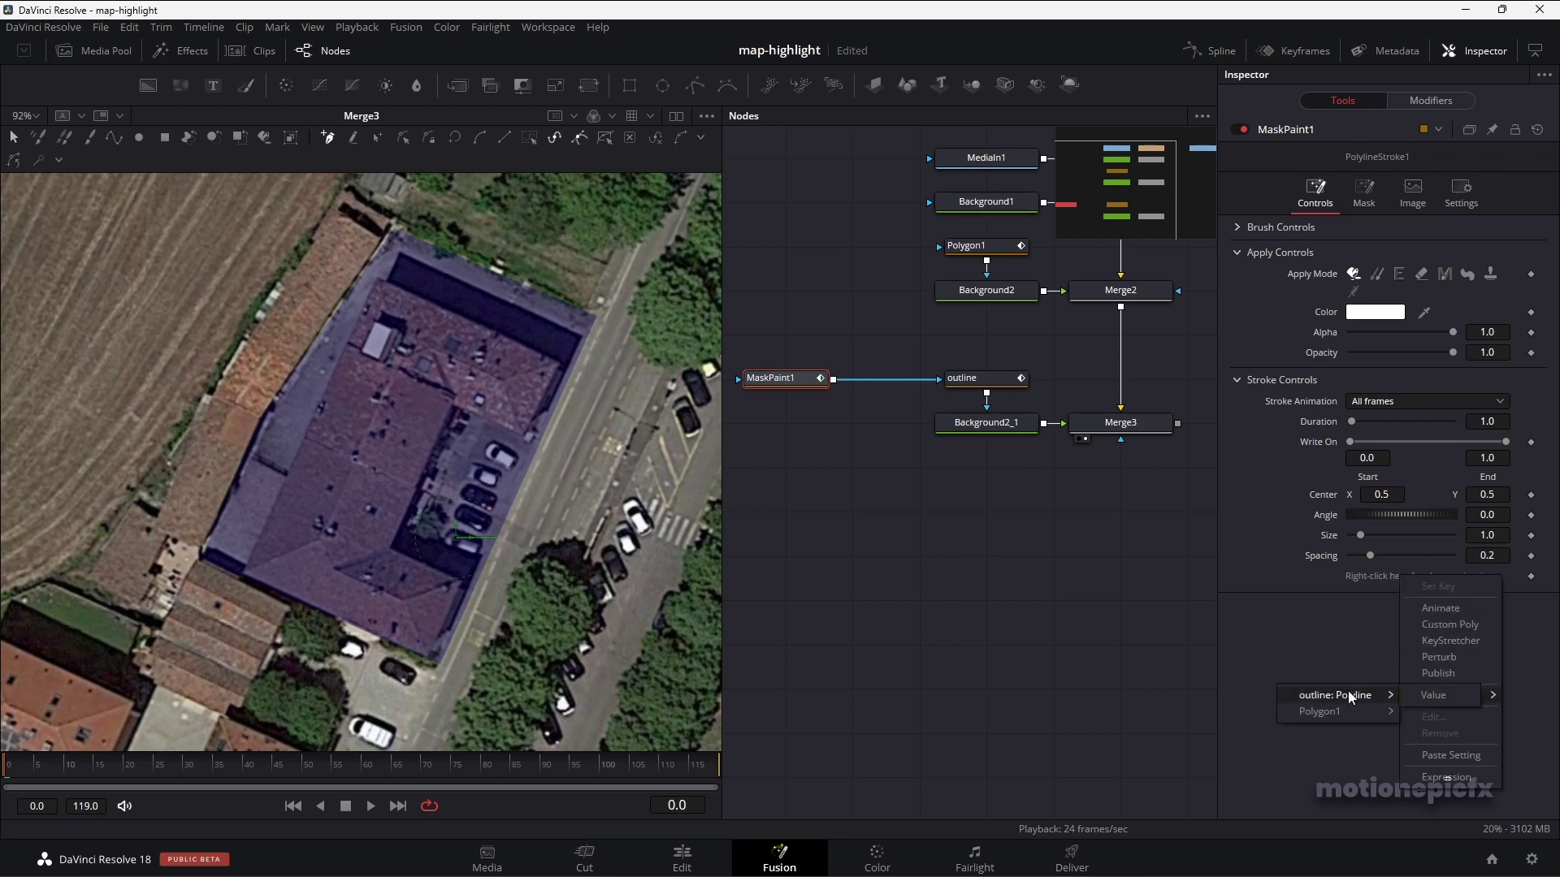
{"action": "left_click", "coordinate": [1441, 696]}
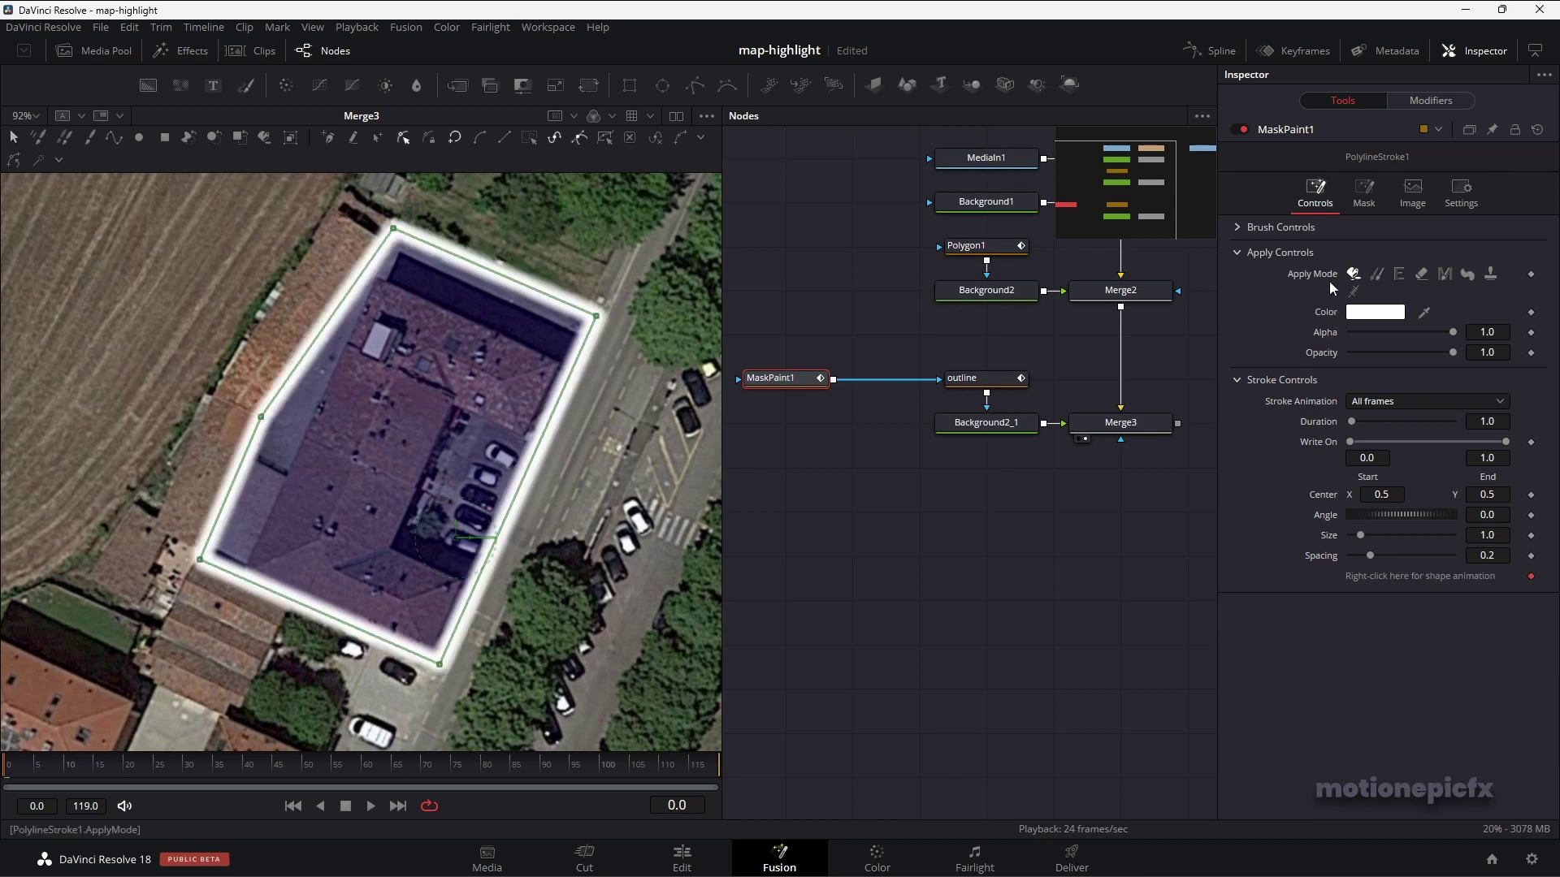
- Set the polyline stroke's brush softness to 0.001 and brush size to 0.0052
{"action": "left_click", "coordinate": [1238, 228]}
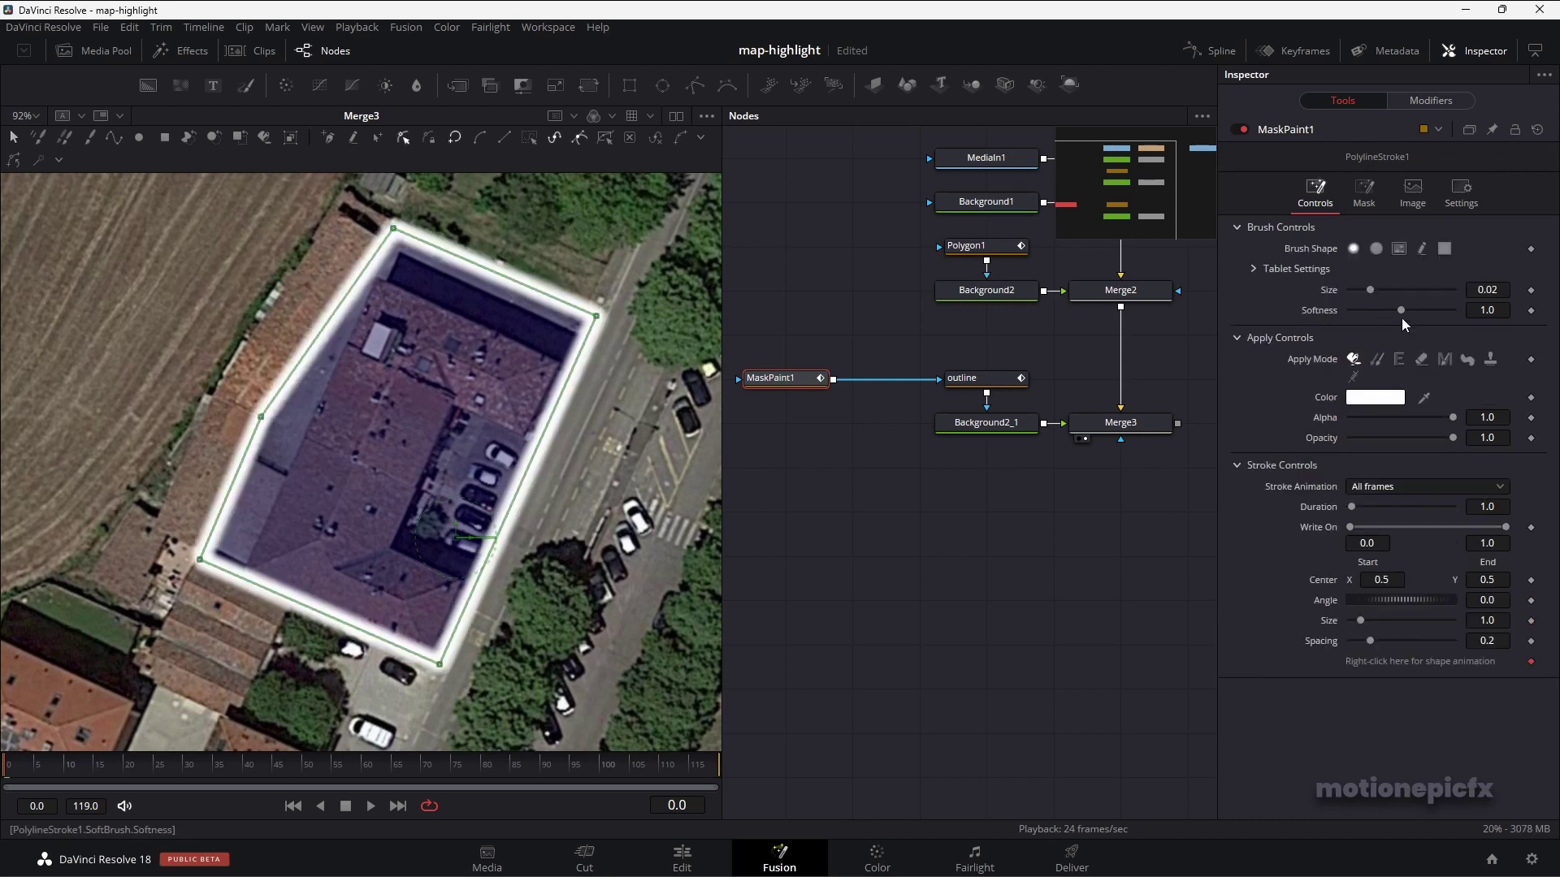
{"action": "left_click_drag", "start_coordinate": [1401, 310], "coordinate": [1298, 313]}
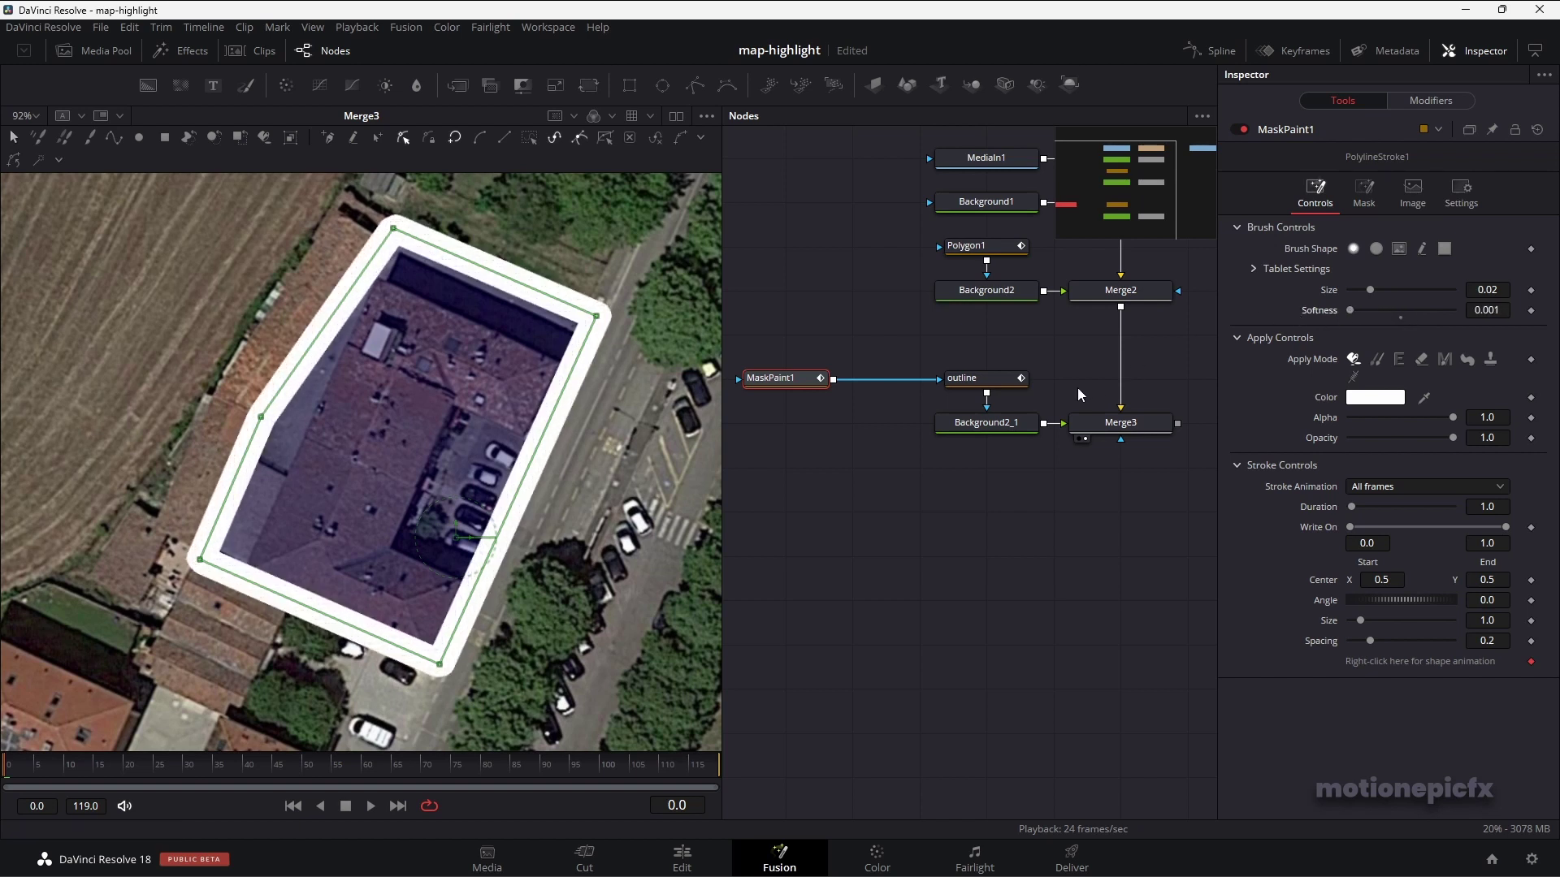
{"action": "left_click_drag", "start_coordinate": [1487, 290], "coordinate": [1440, 290]}
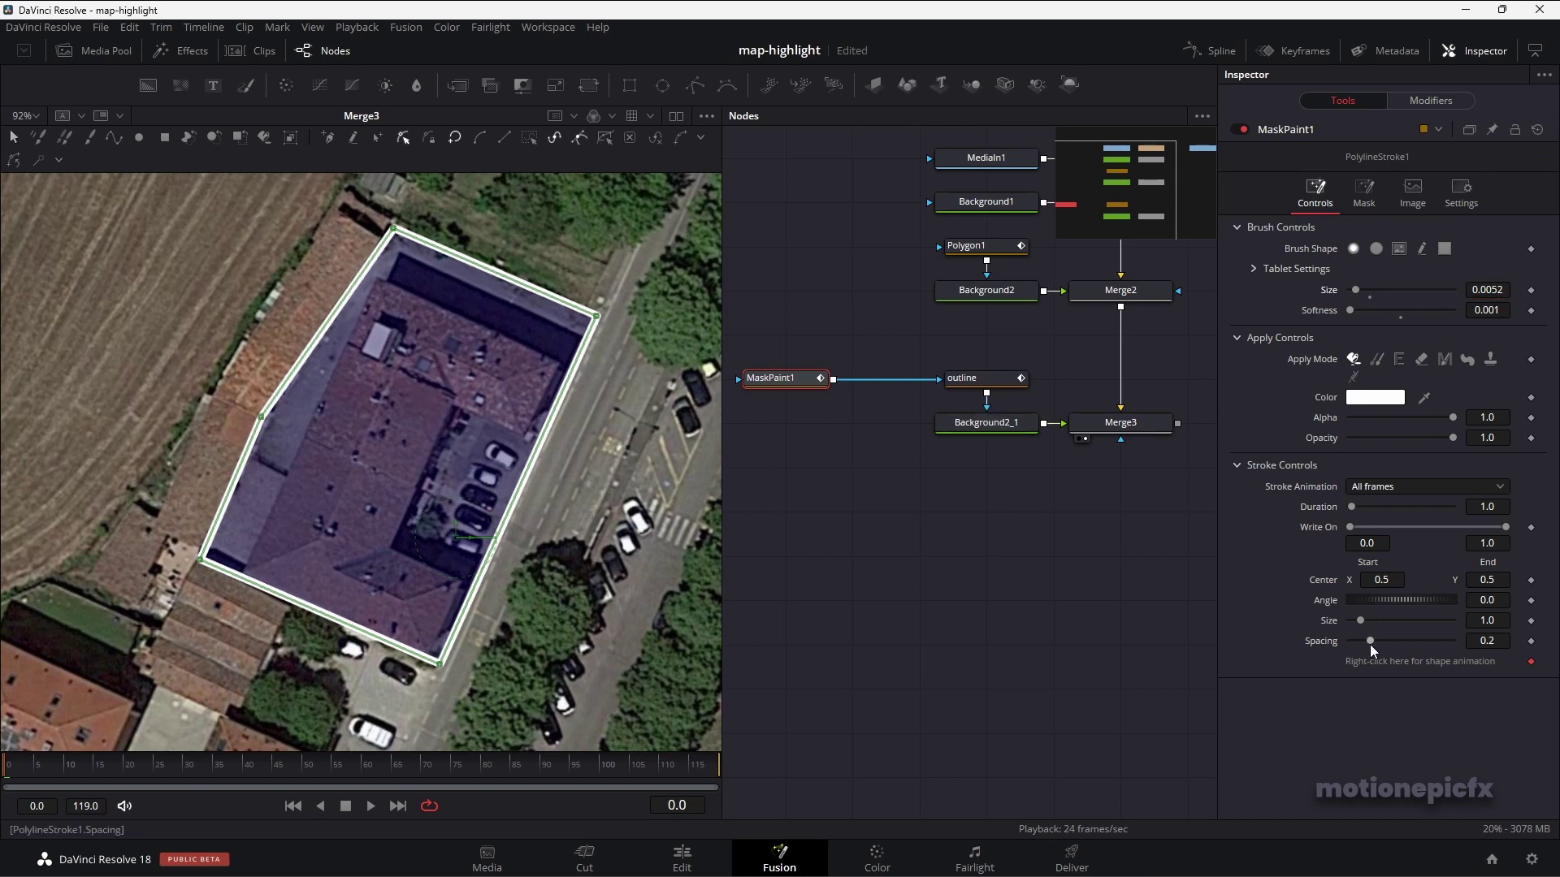
- Increase the polyline stroke's spacing to 2.0
{"action": "left_click_drag", "start_coordinate": [1373, 639], "coordinate": [1483, 646]}
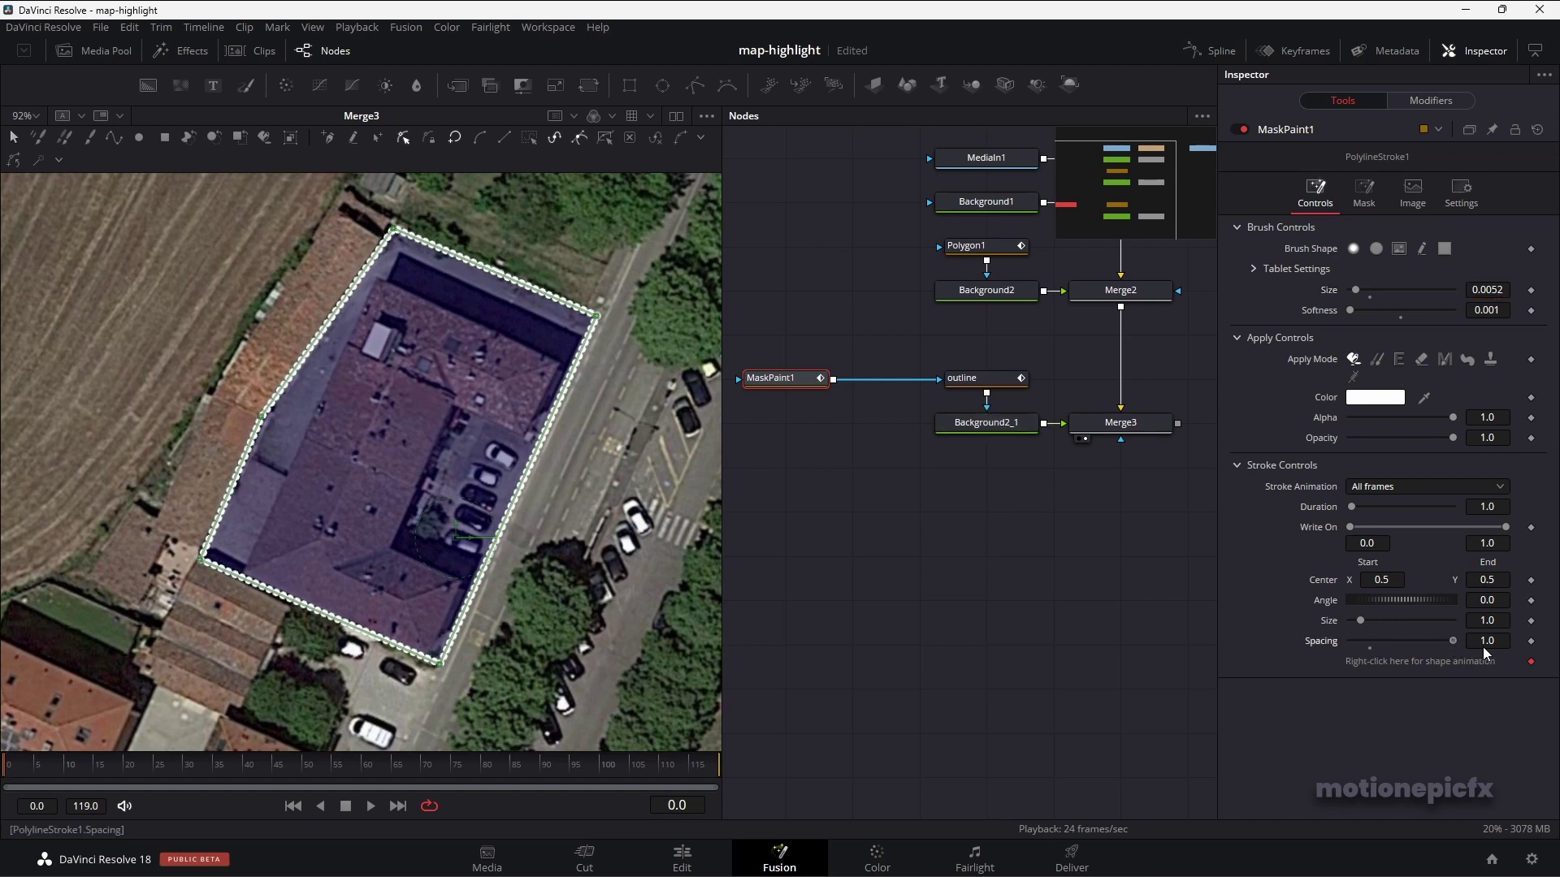
{"action": "left_click", "coordinate": [1491, 641]}
{"action": "type", "text": "2"}
{"action": "key", "text": "Return"}
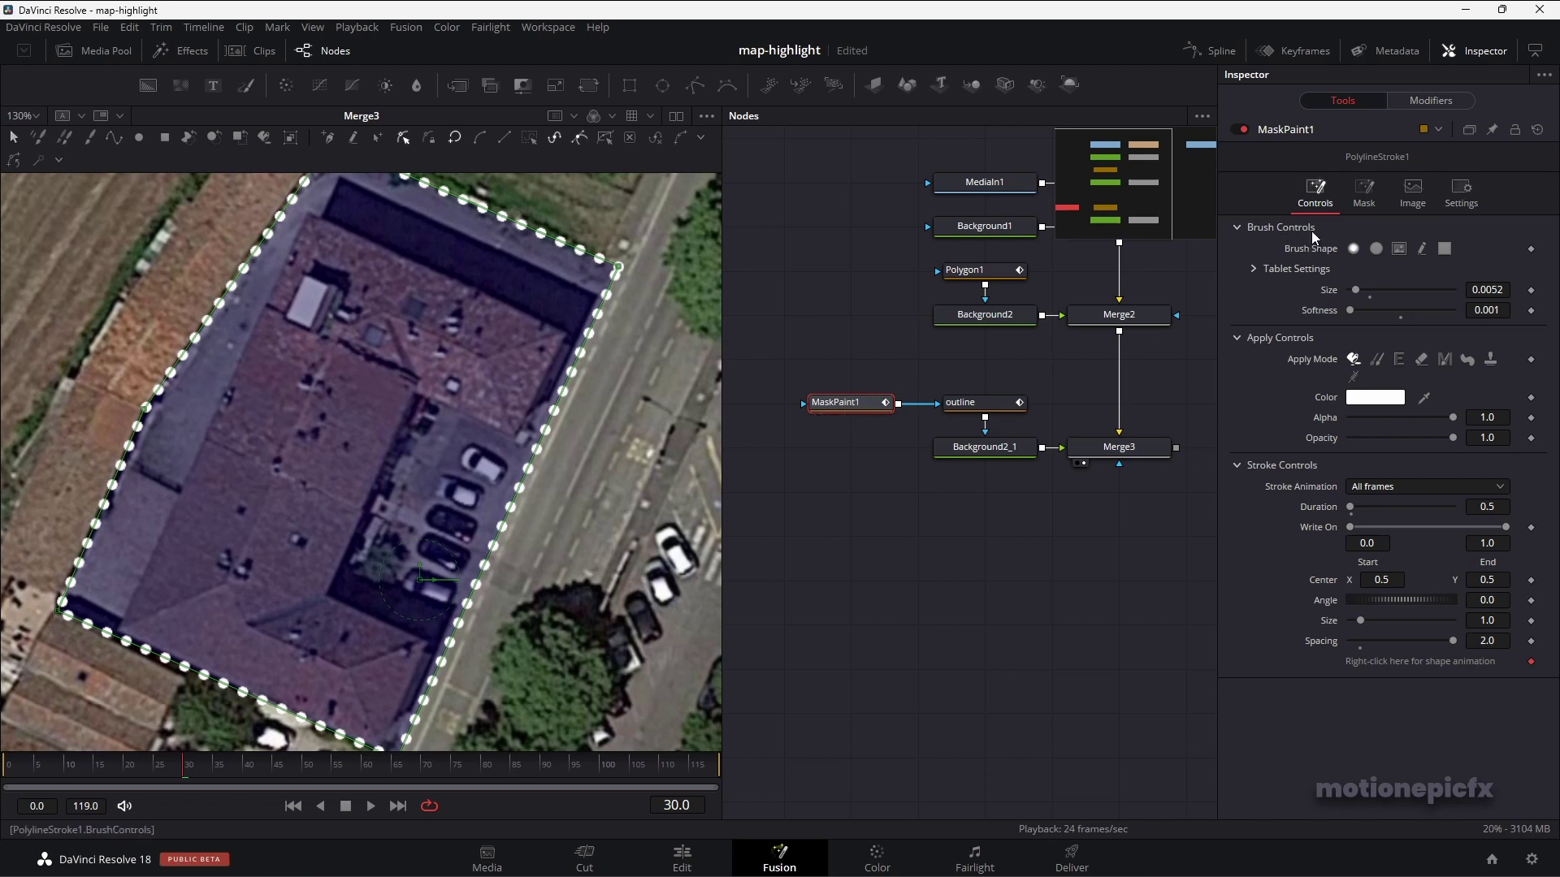
- Switch the stroke to the solid circular brush shape, with spacing 1.323 and brush size 0.0265
{"action": "left_click", "coordinate": [1376, 249]}
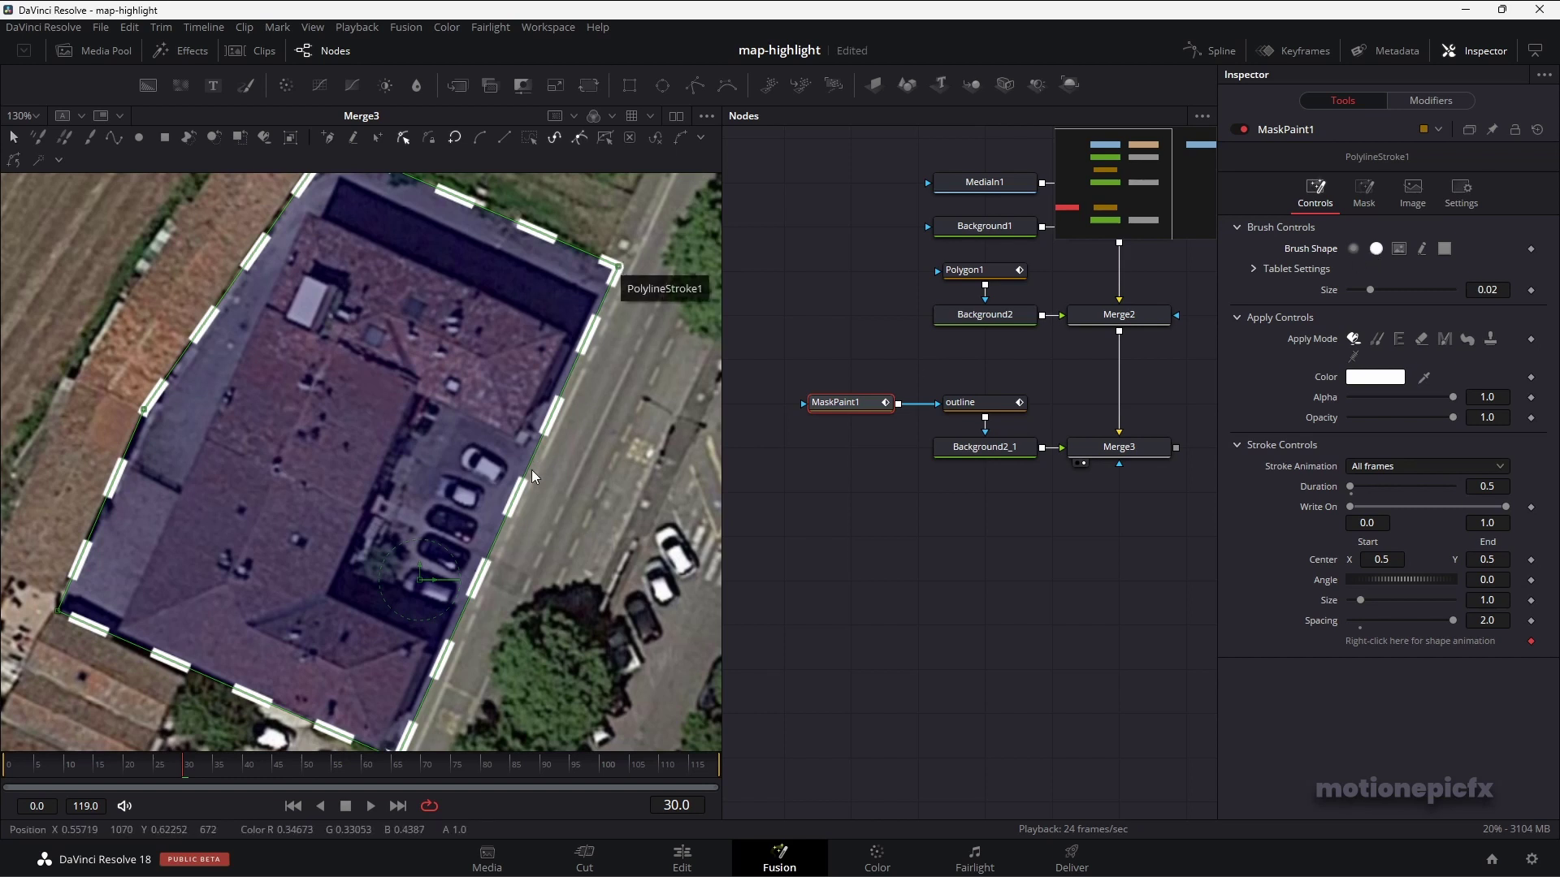
{"action": "left_click_drag", "start_coordinate": [1453, 621], "coordinate": [1420, 612]}
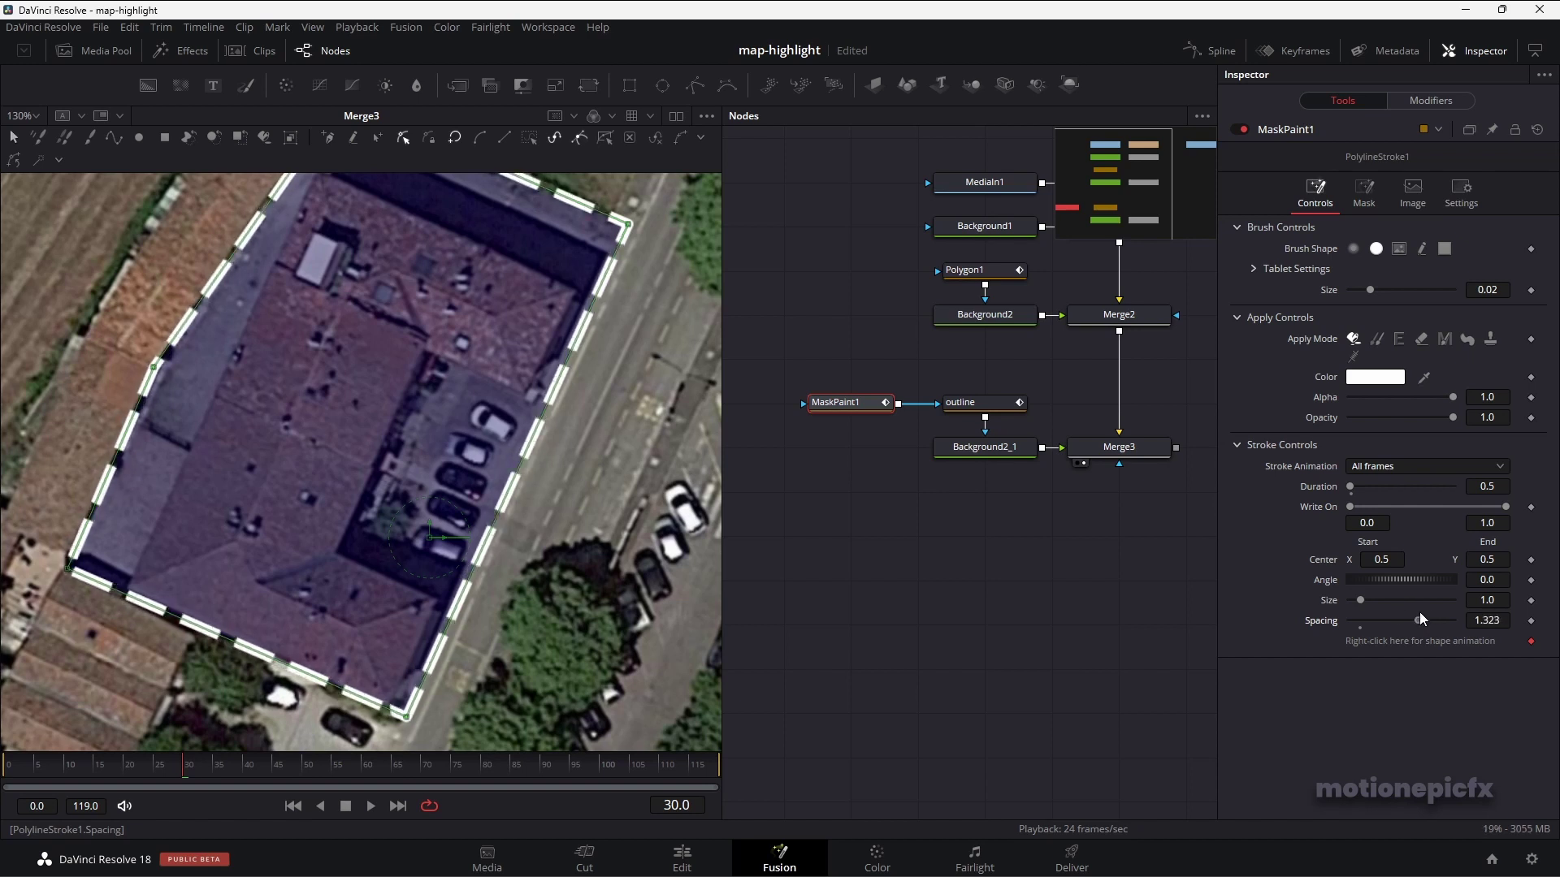
{"action": "left_click", "coordinate": [1495, 290]}
{"action": "type", "text": "13"}
{"action": "key", "text": "Return"}
{"action": "left_click_drag", "start_coordinate": [1495, 290], "coordinate": [1503, 290]}
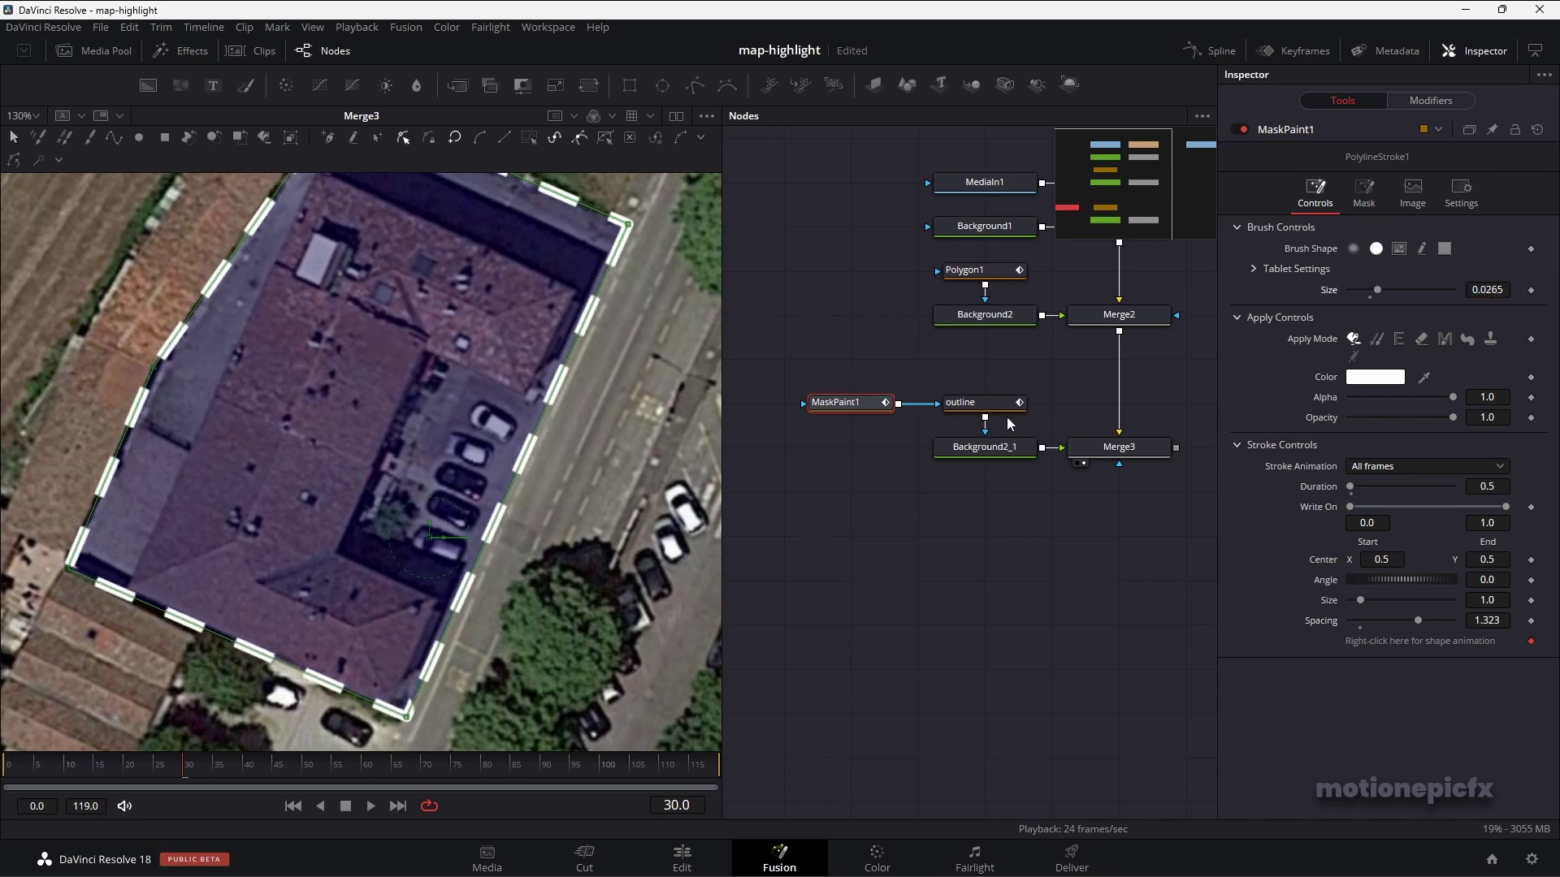
- Set the outline polygon's border width to 0.0029
{"action": "left_click", "coordinate": [966, 404]}
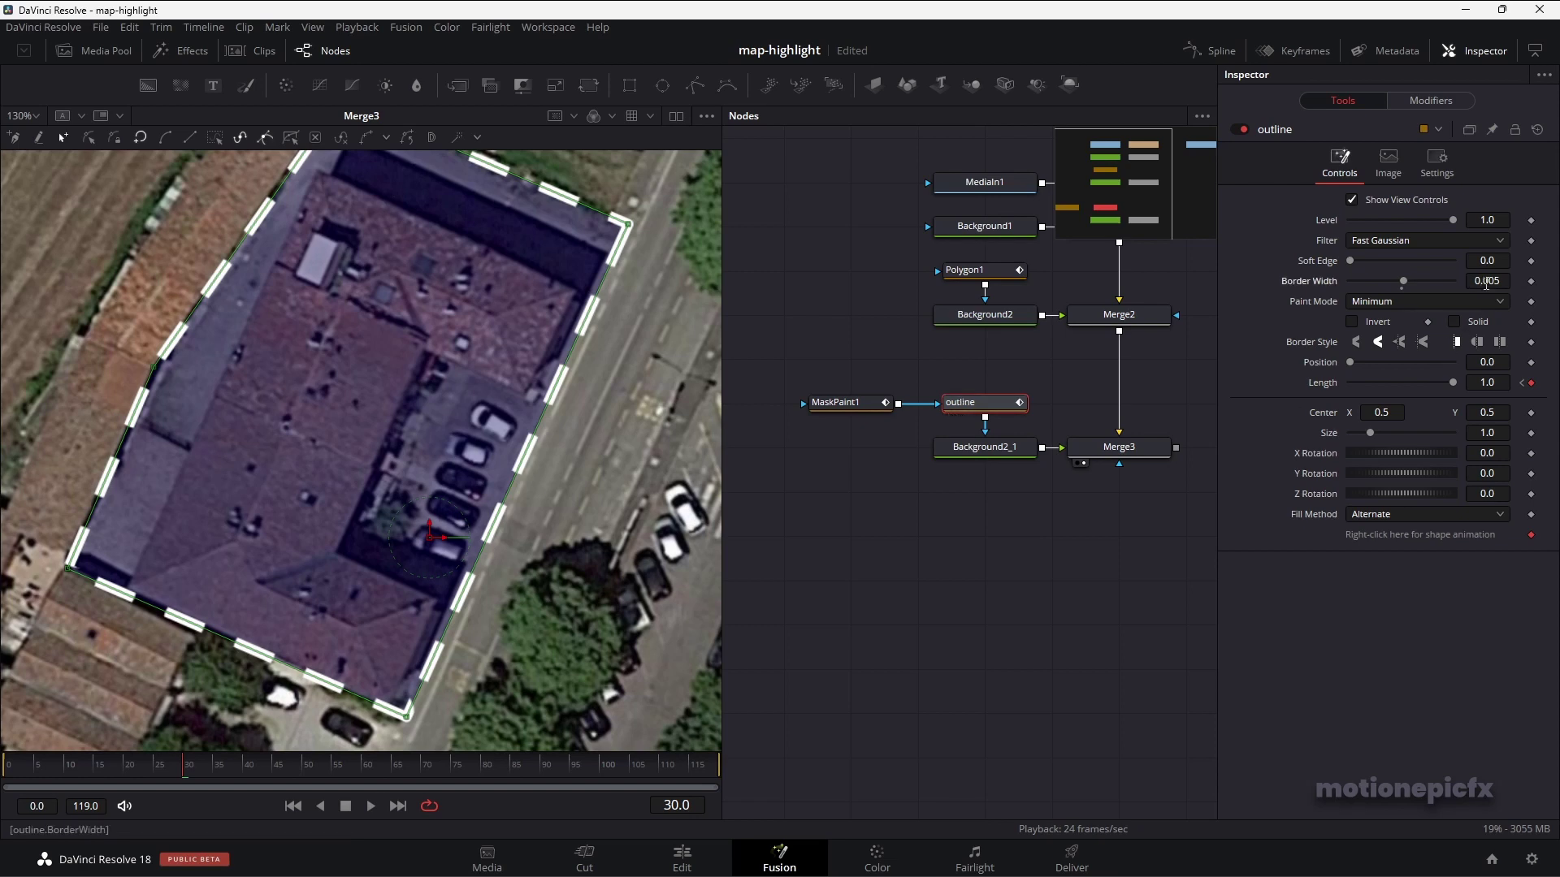
{"action": "double_click", "coordinate": [1485, 281]}
{"action": "type", "text": "0.0029"}
{"action": "key", "text": "Return"}
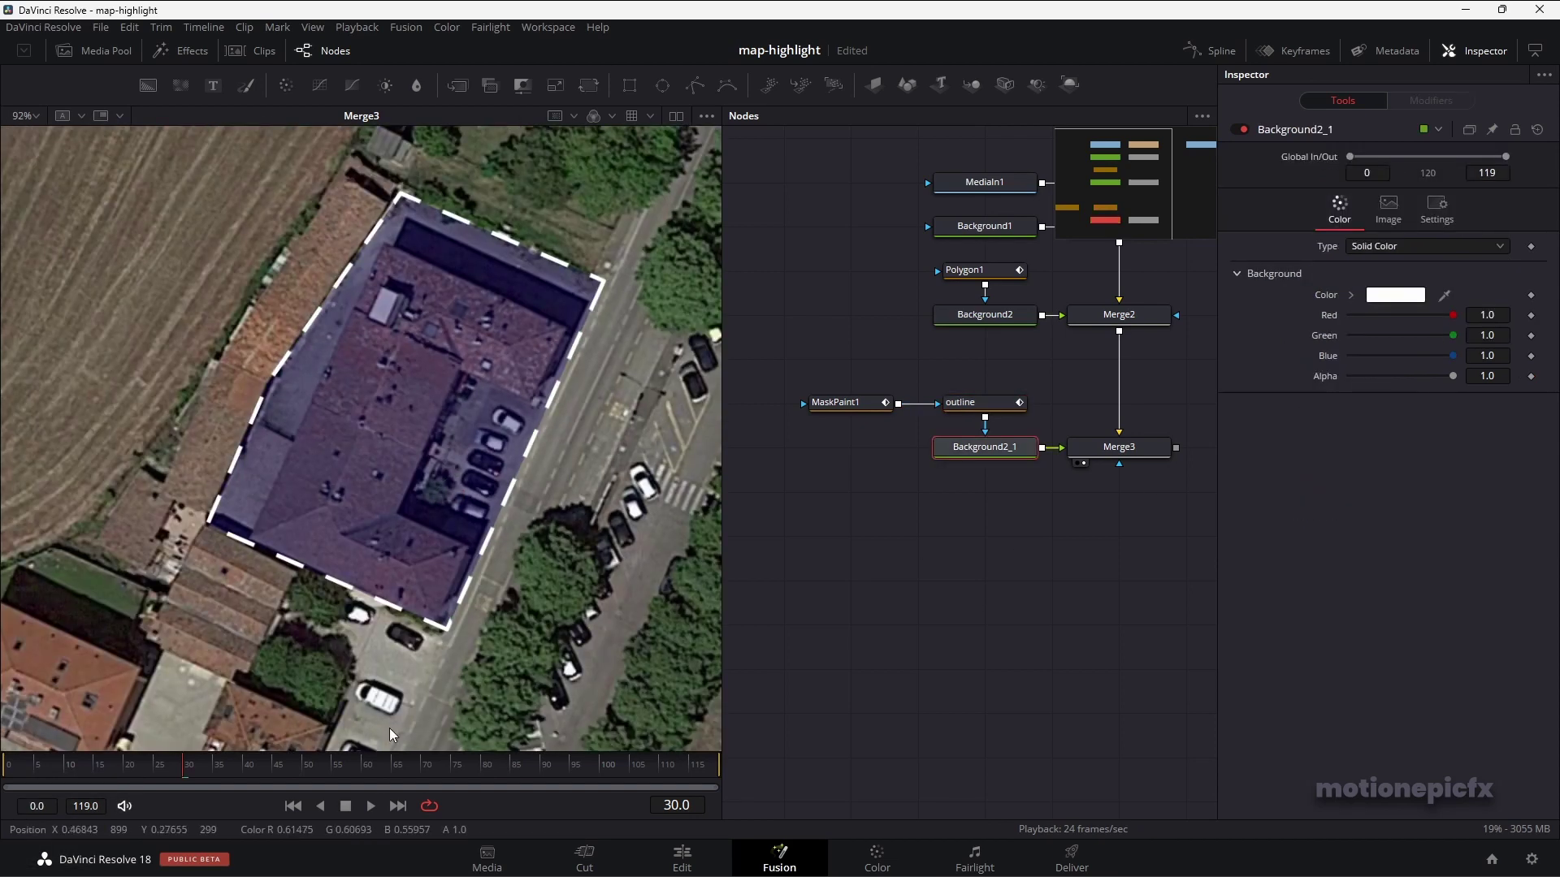
- Play the dashed outline animation from the first frame to check it
{"action": "left_click", "coordinate": [294, 807]}
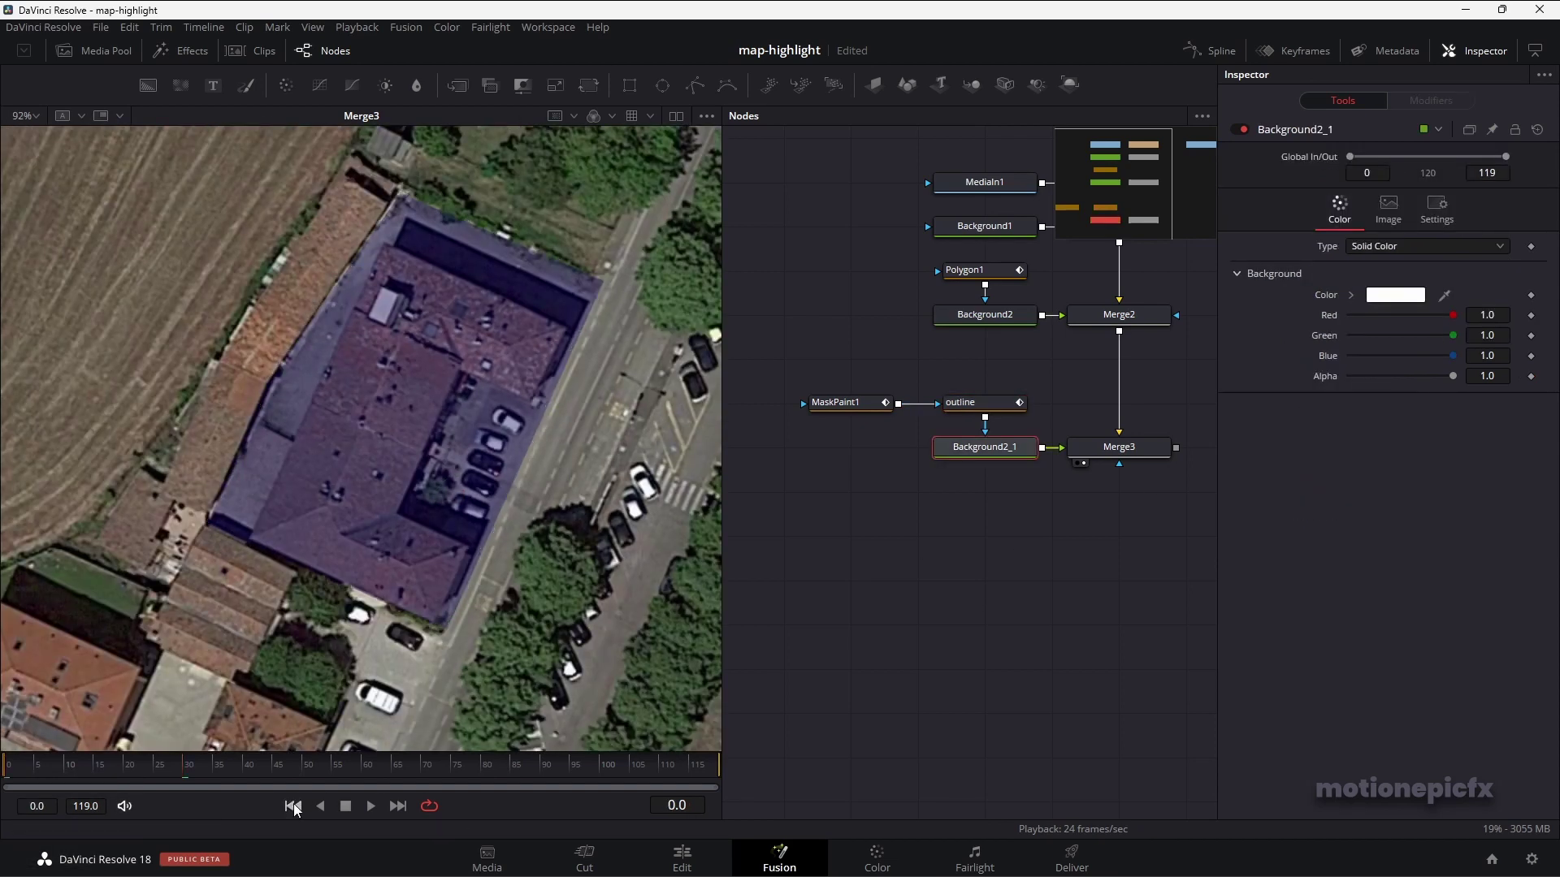
{"action": "scroll", "coordinate": [986, 382], "scroll_direction": "down", "scroll_amount": 2}
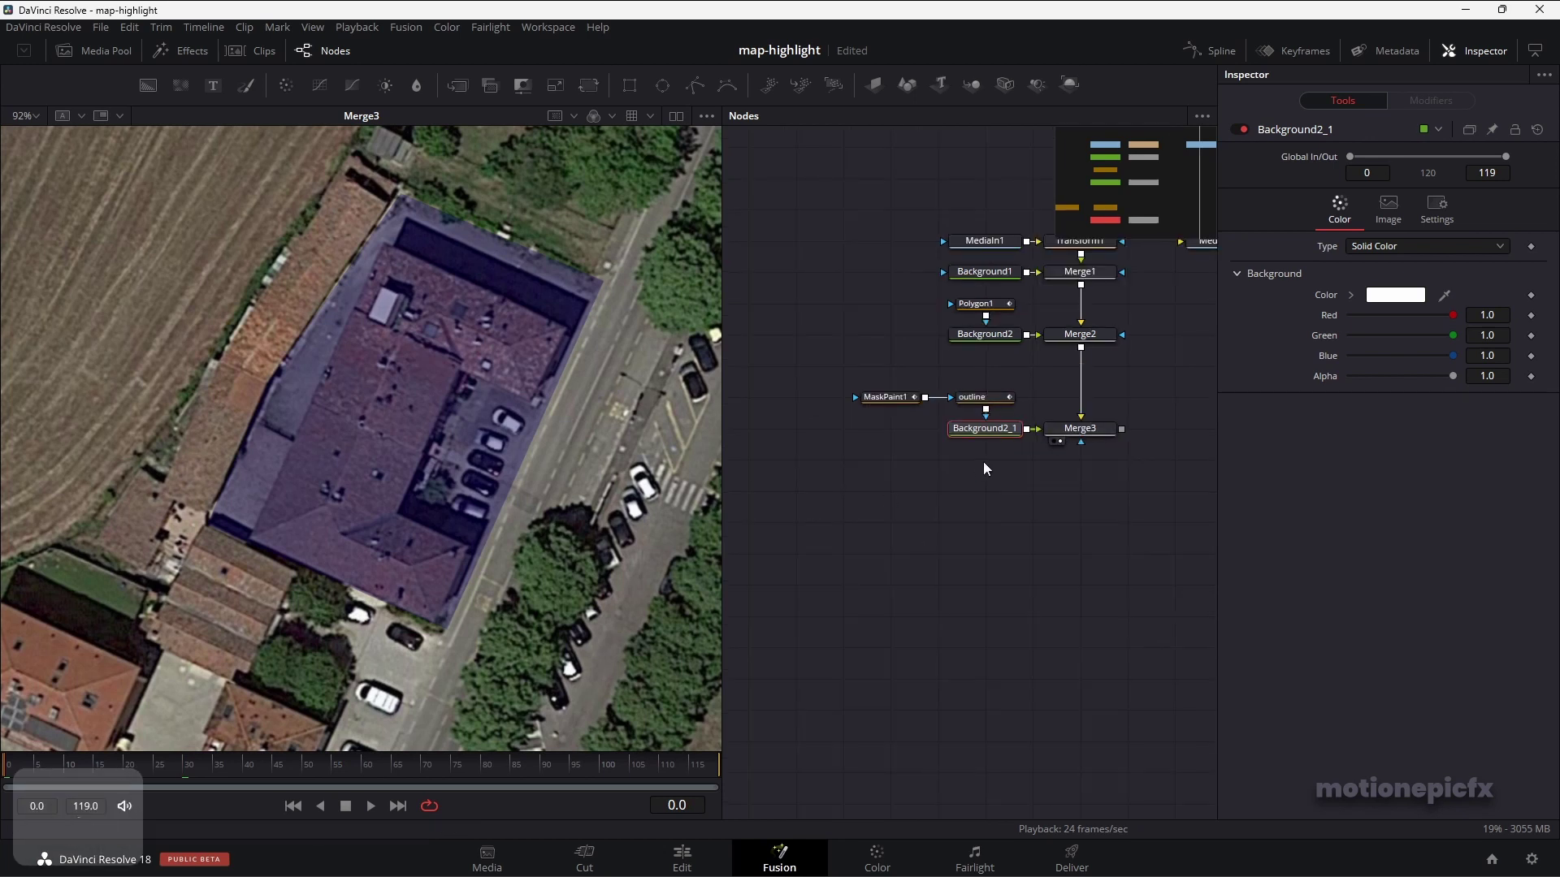
{"action": "key", "text": "space"}
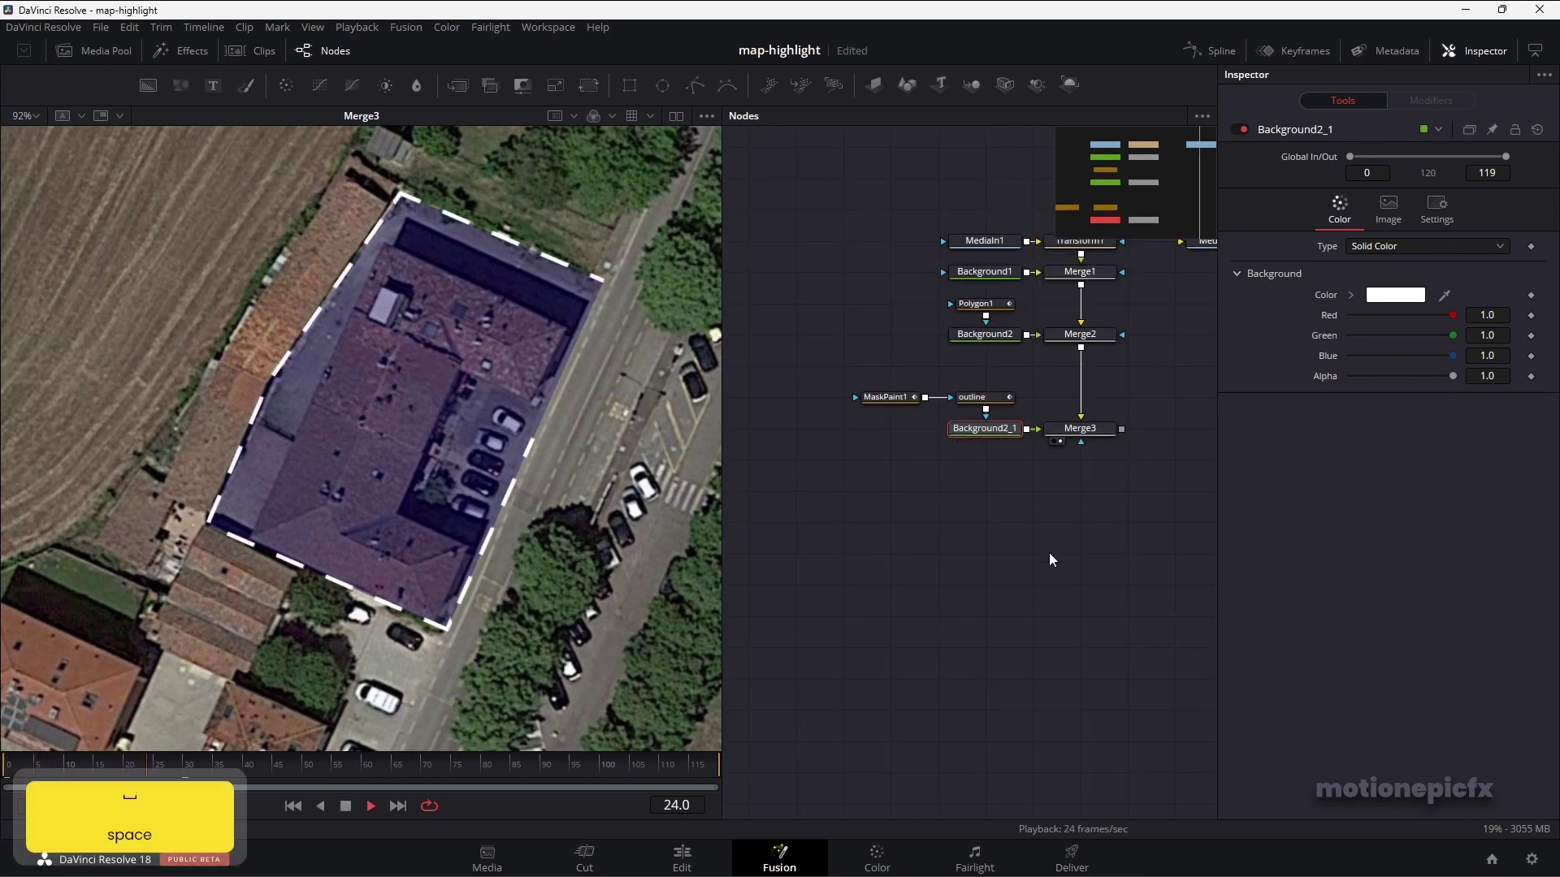
{"action": "key", "text": "space"}
- Add a Text+ node merged over the output of Merge3
{"action": "scroll", "coordinate": [1034, 526], "scroll_direction": "right", "scroll_amount": 3}
{"action": "scroll", "coordinate": [1034, 526], "scroll_direction": "up", "scroll_amount": 1}
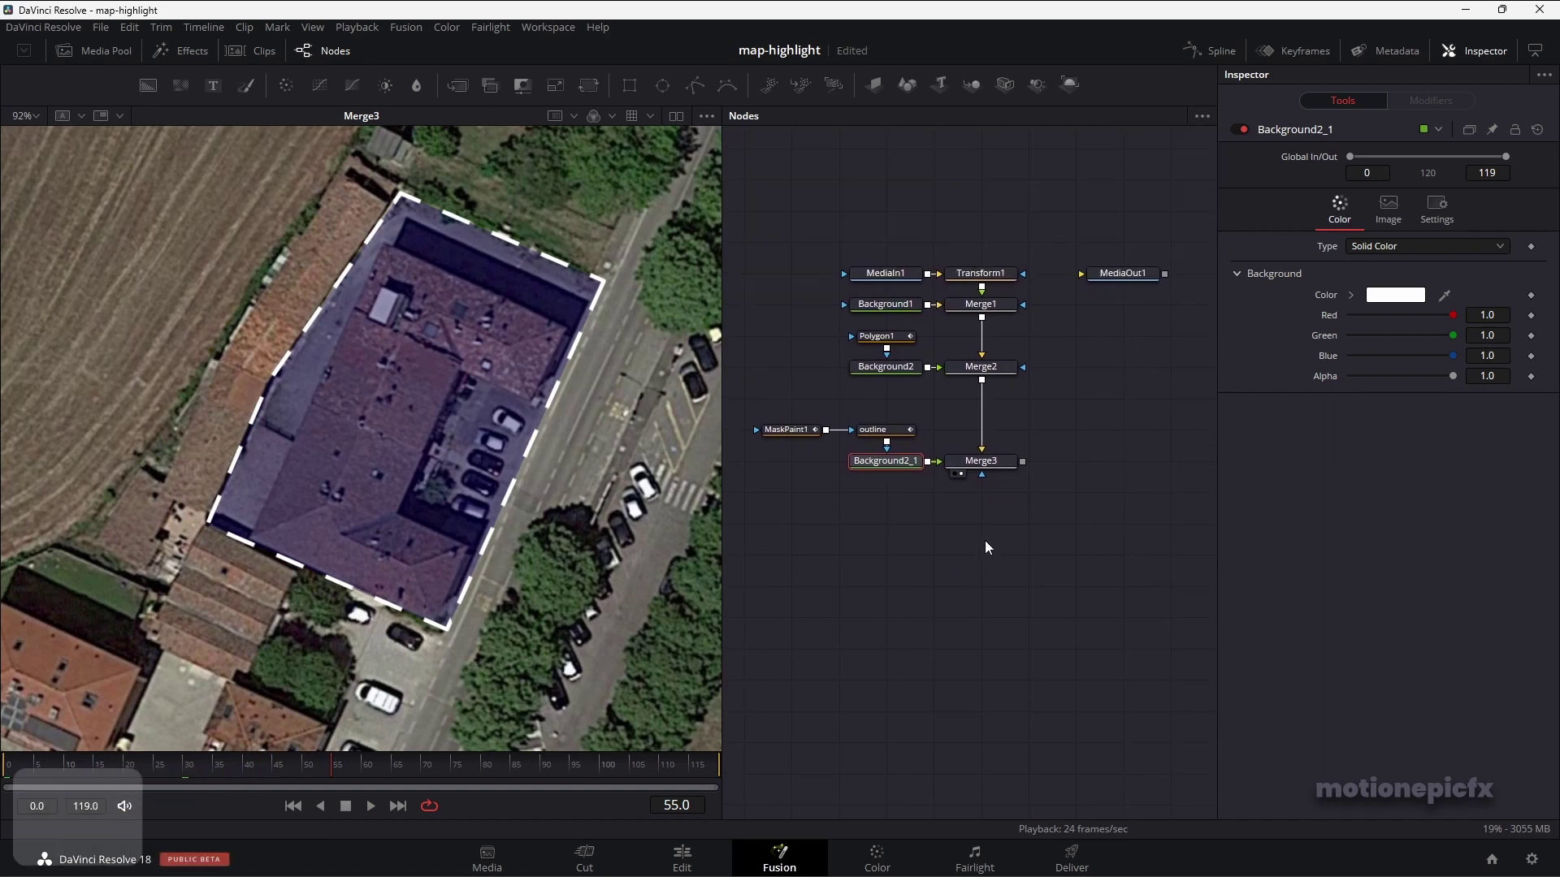
{"action": "scroll", "coordinate": [987, 520], "scroll_direction": "down", "scroll_amount": 2}
{"action": "scroll", "coordinate": [996, 492], "scroll_direction": "up", "scroll_amount": 4}
{"action": "left_click", "coordinate": [996, 480]}
{"action": "key", "text": "shift+space"}
{"action": "type", "text": "mas"}
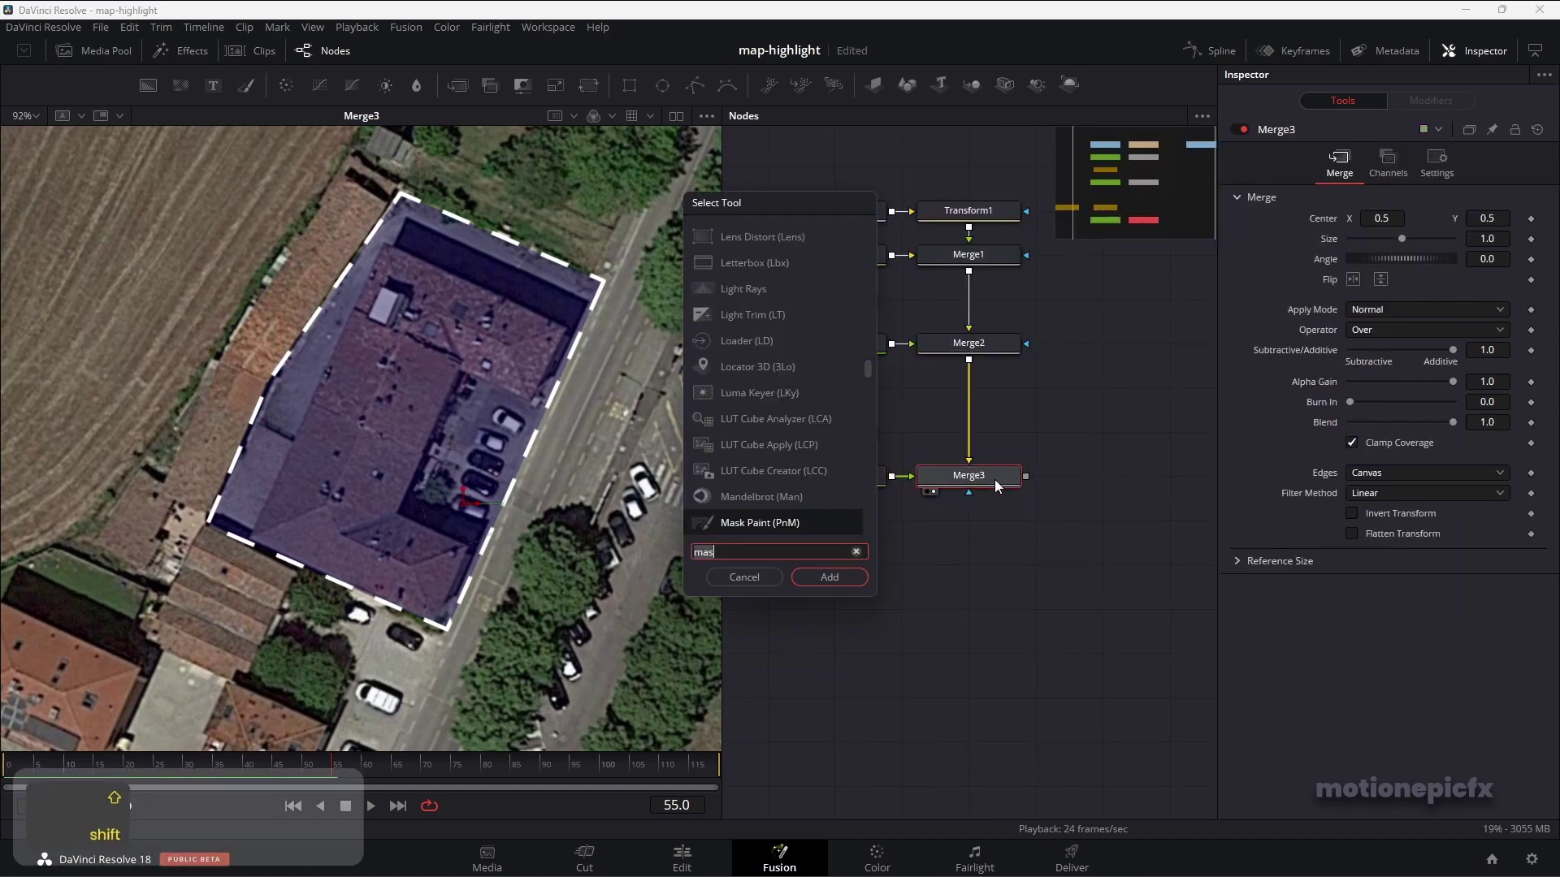
{"action": "key", "text": "BackSpace"}
{"action": "key", "text": "BackSpace"}
{"action": "key", "text": "BackSpace"}
{"action": "type", "text": "te"}
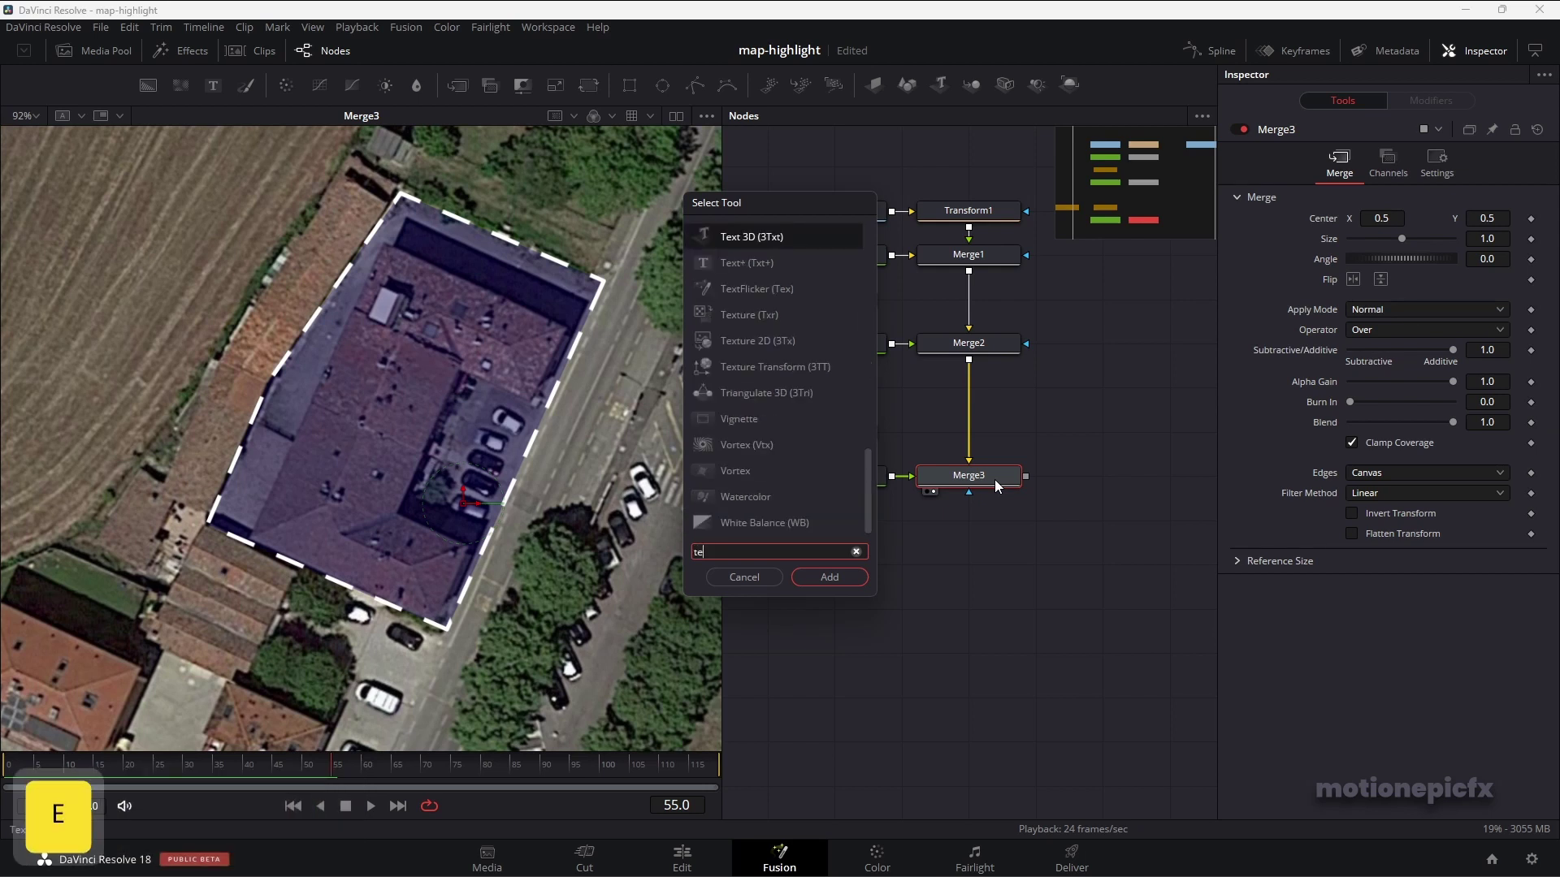
{"action": "type", "text": "x"}
{"action": "left_click", "coordinate": [777, 346]}
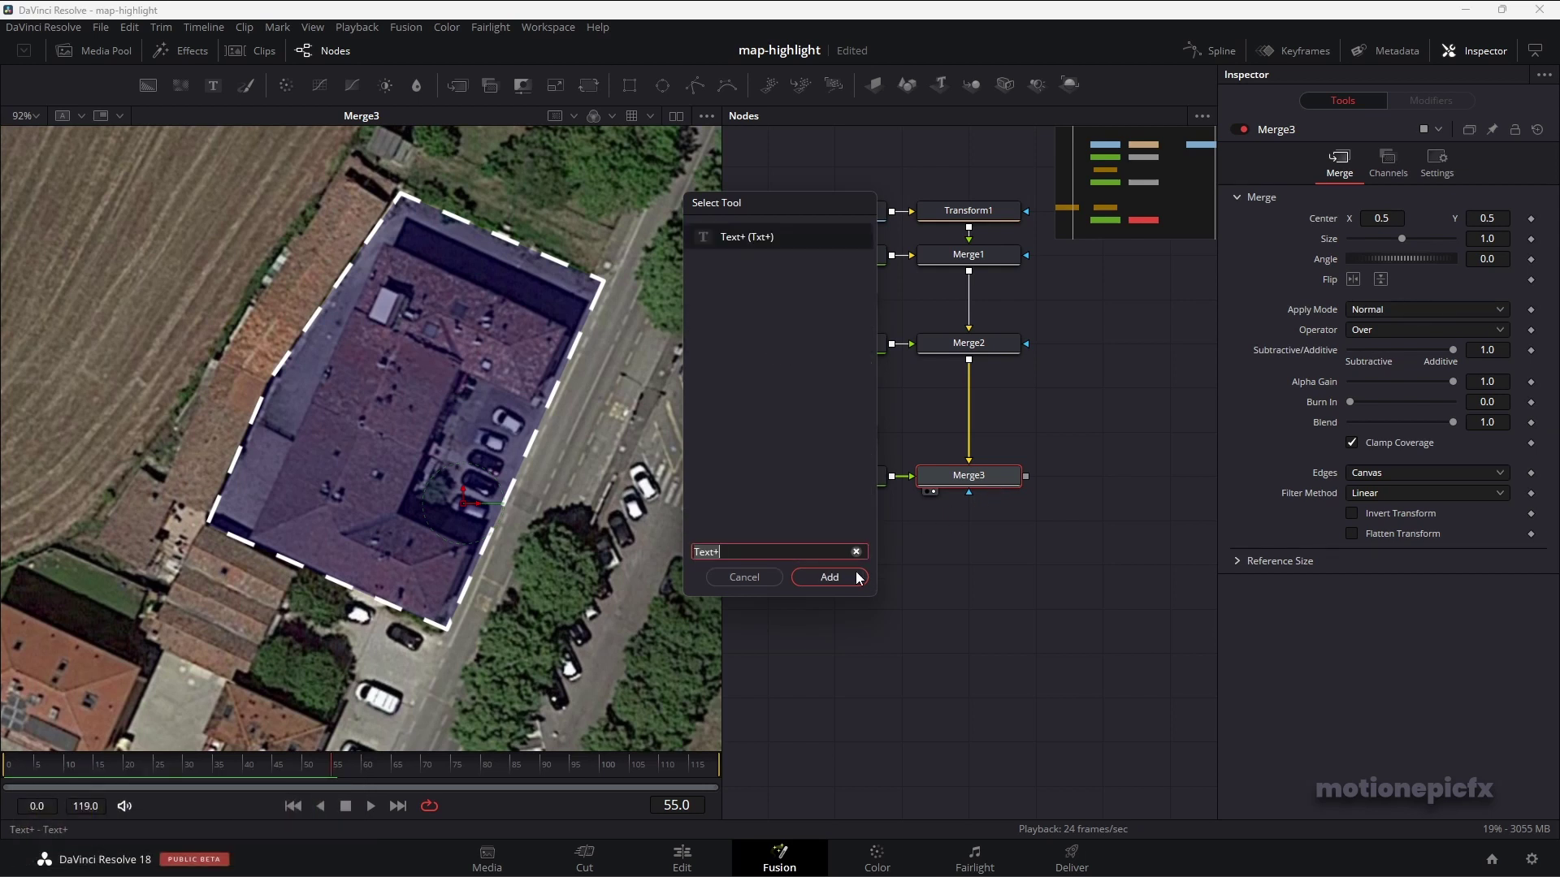
{"action": "left_click", "coordinate": [857, 575]}
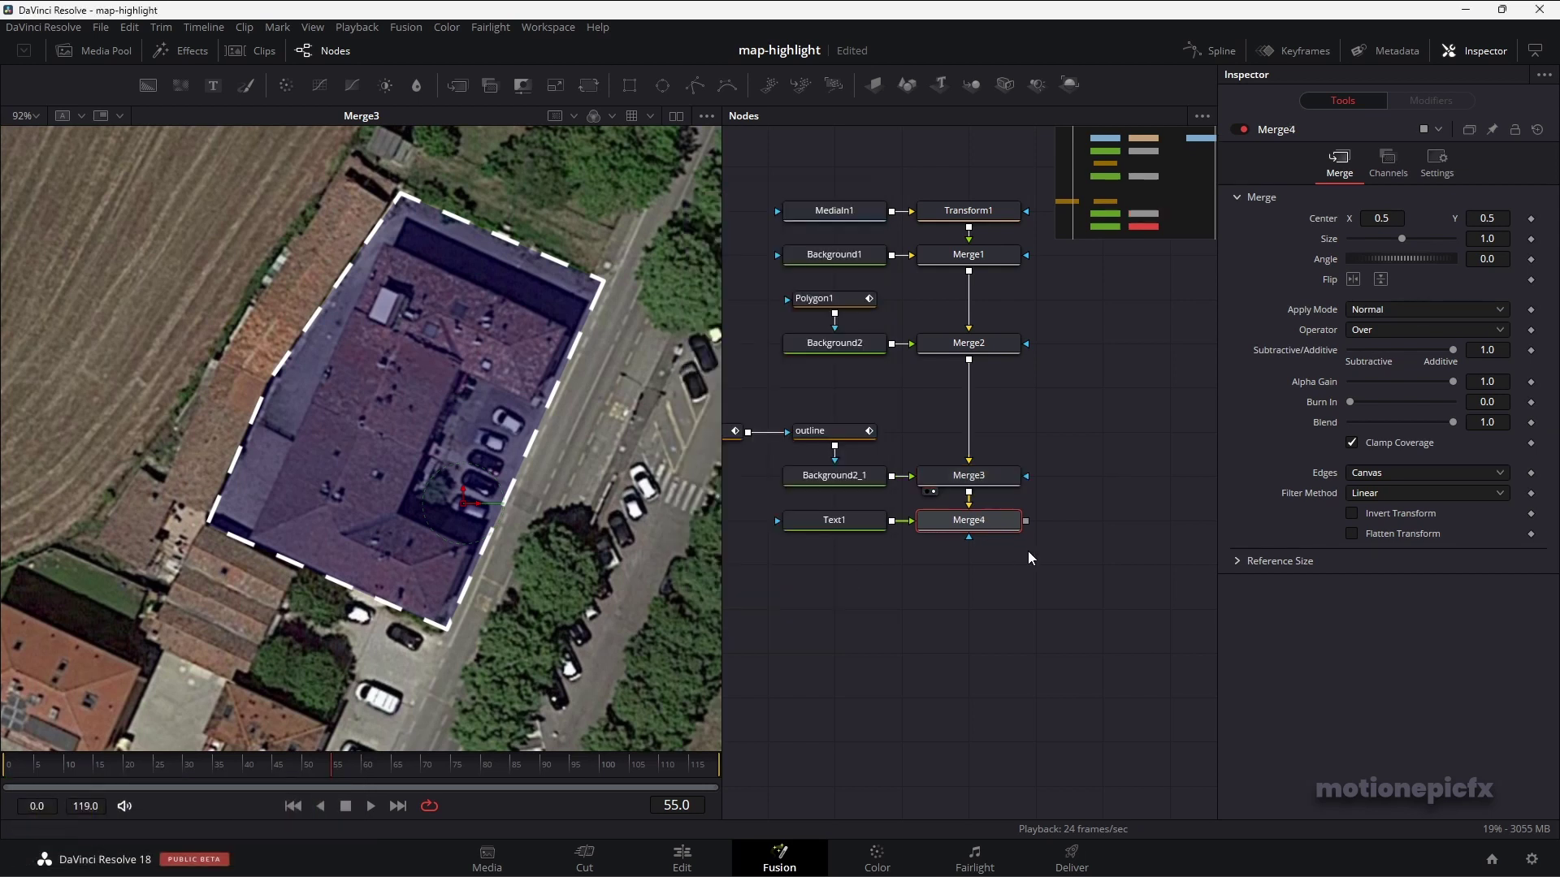
- Enter the label text "Base Camp" in the Text+ node and set its size to 0.0375
{"action": "left_click", "coordinate": [850, 526]}
{"action": "left_click", "coordinate": [1298, 283]}
{"action": "type", "text": "B"}
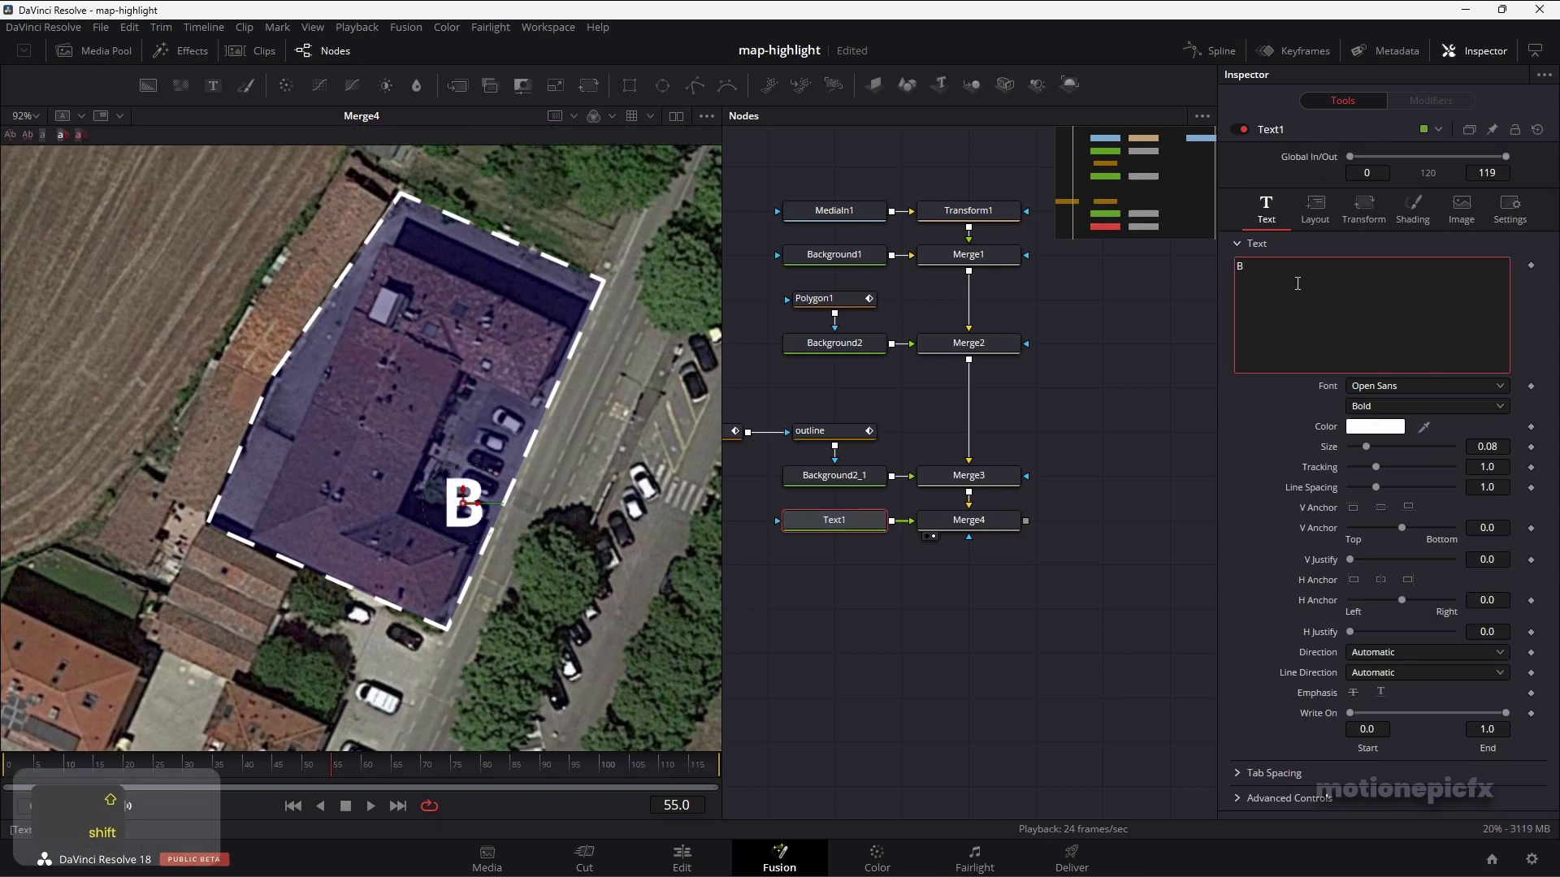
{"action": "type", "text": "ase Cam"}
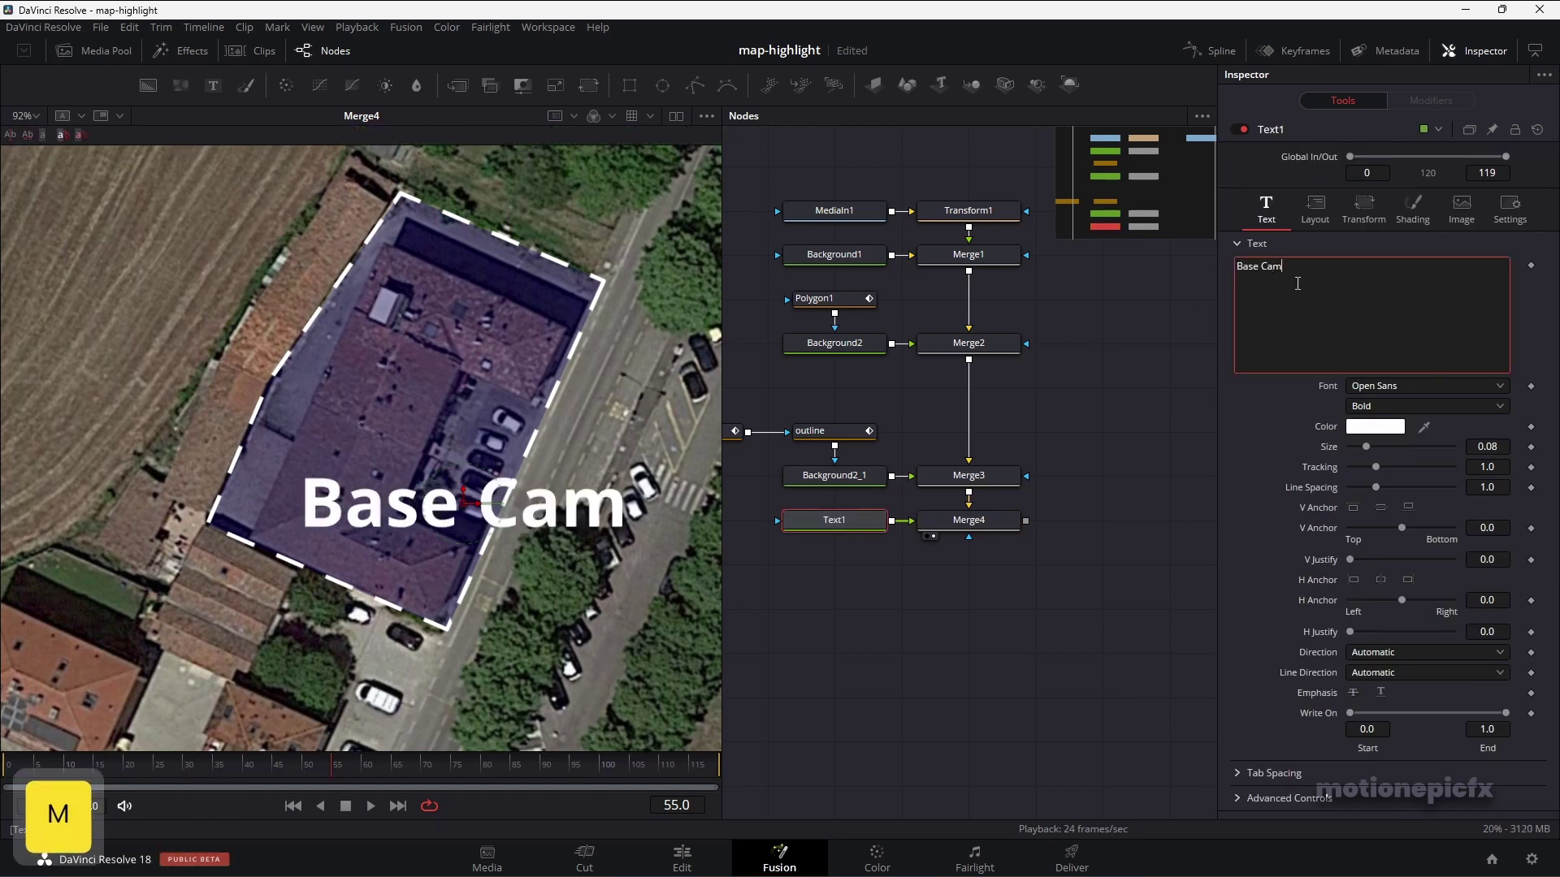
{"action": "type", "text": "p"}
{"action": "key", "text": "ctrl+a"}
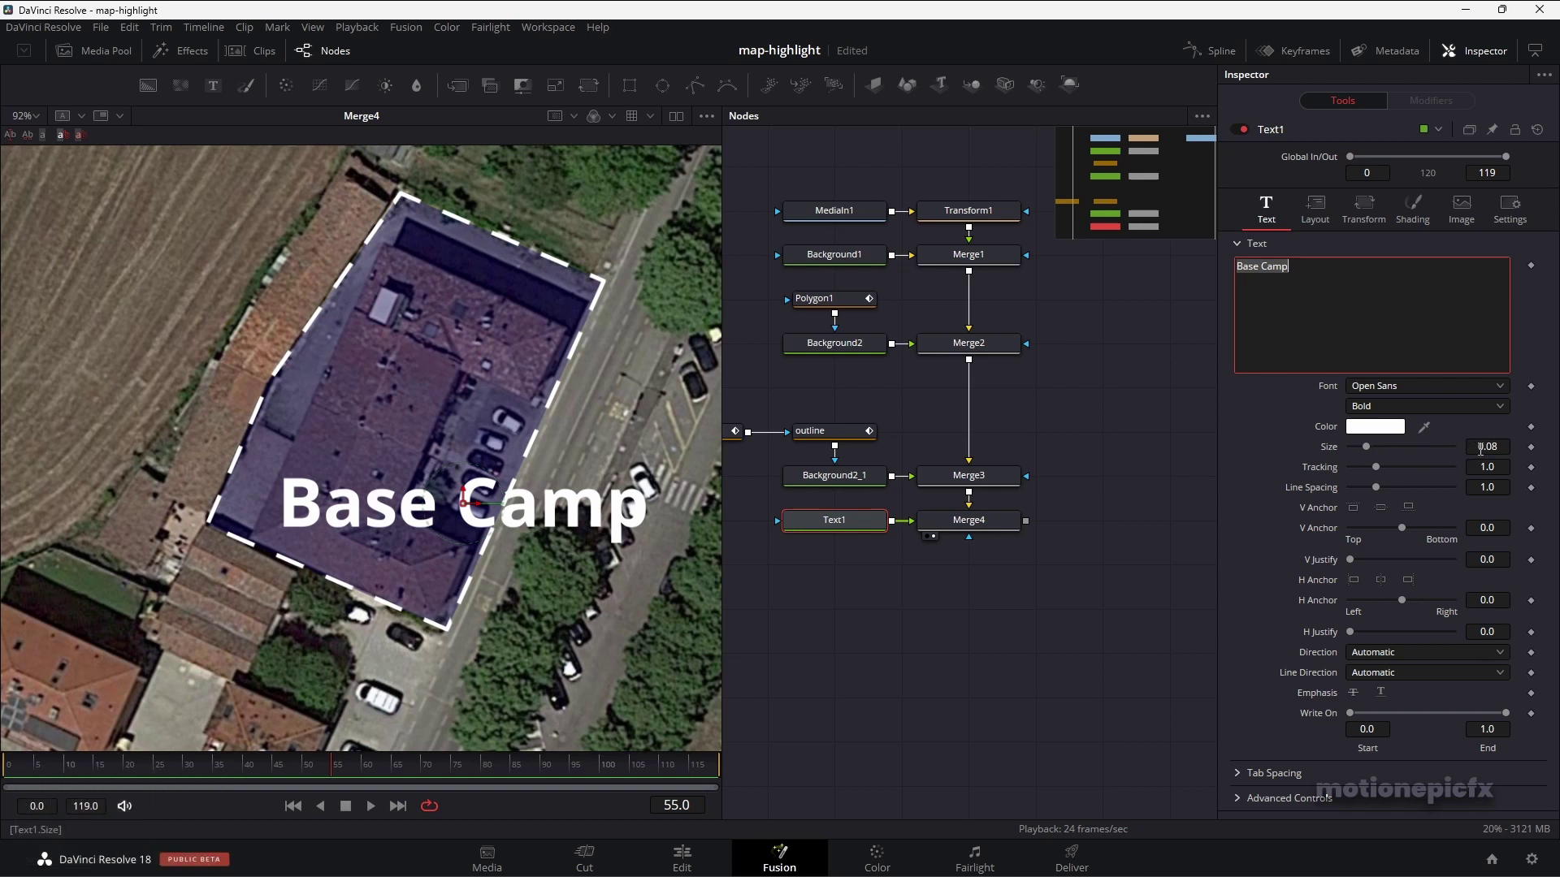
{"action": "left_click_drag", "start_coordinate": [1480, 447], "coordinate": [1427, 447]}
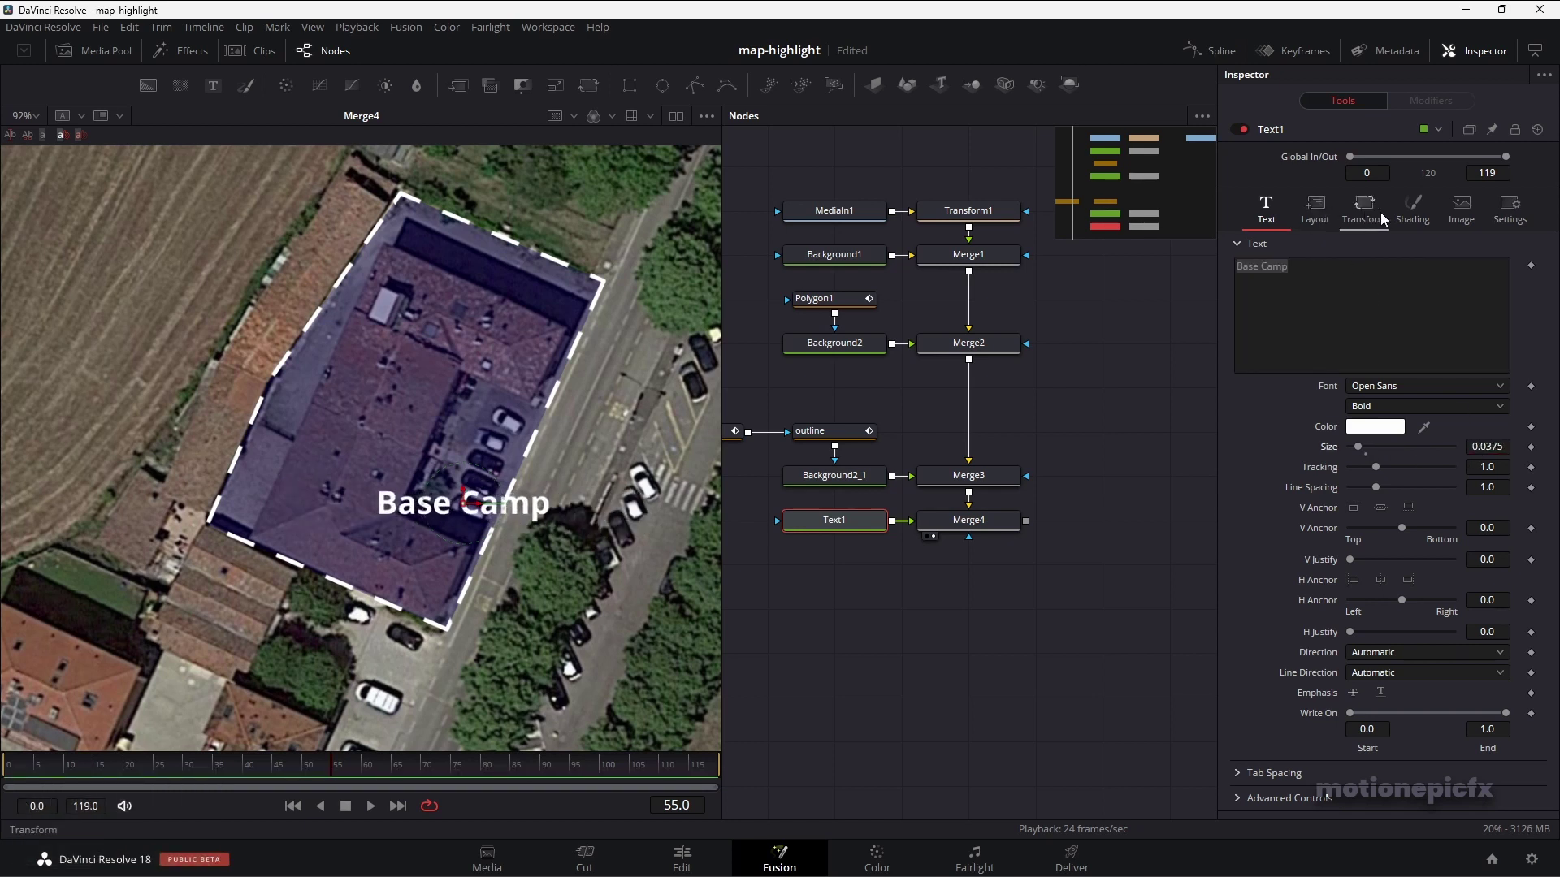
- Enable the label's second shading element as a filled background box at Text level and colour it black
{"action": "left_click", "coordinate": [1411, 209]}
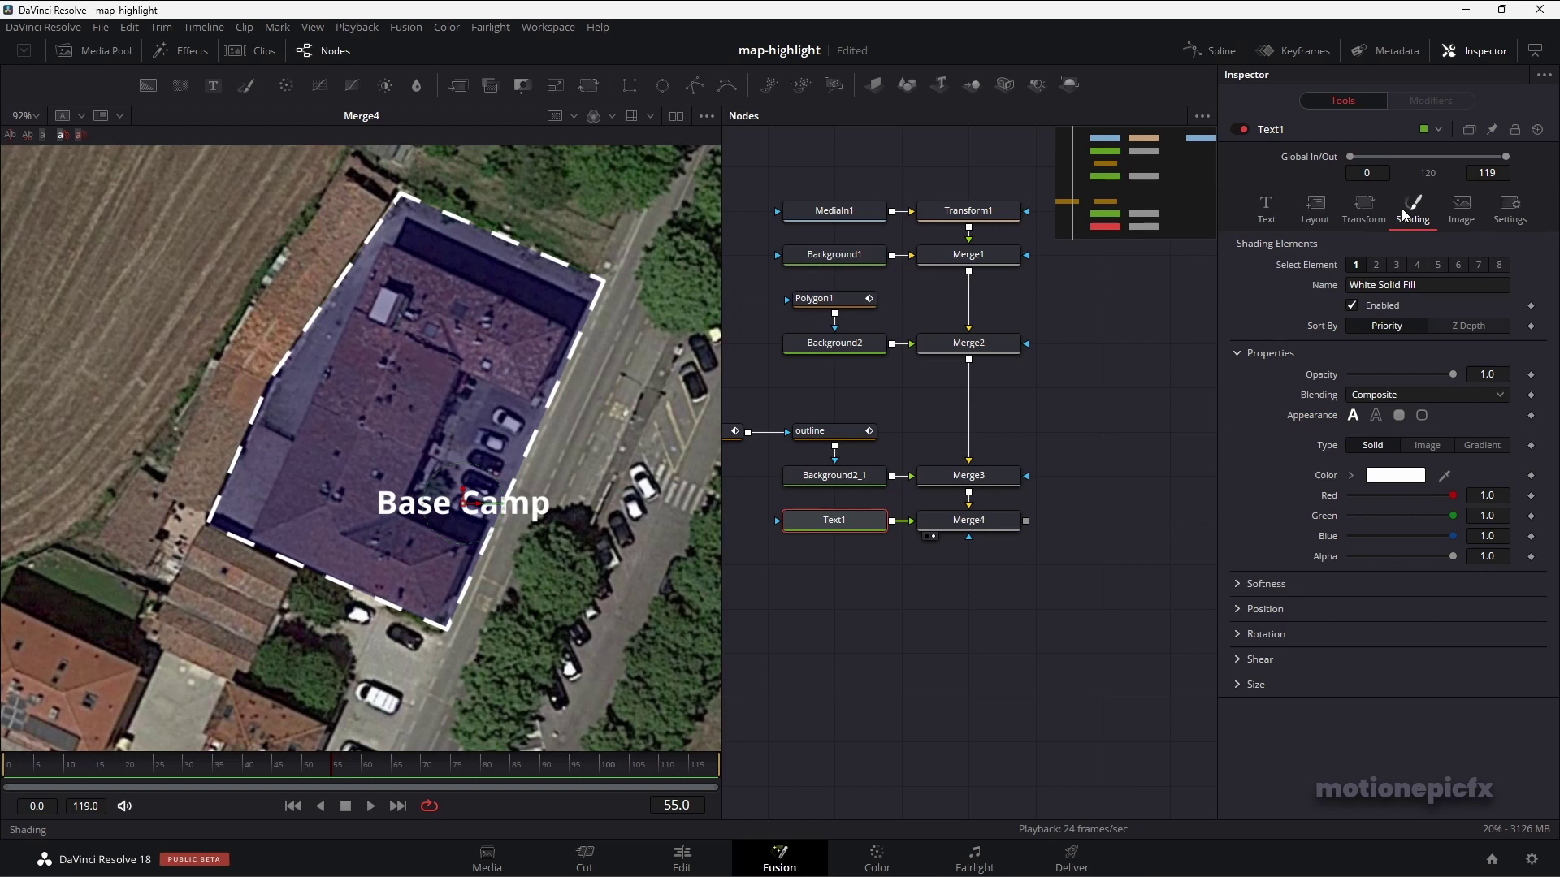
{"action": "left_click", "coordinate": [1376, 264]}
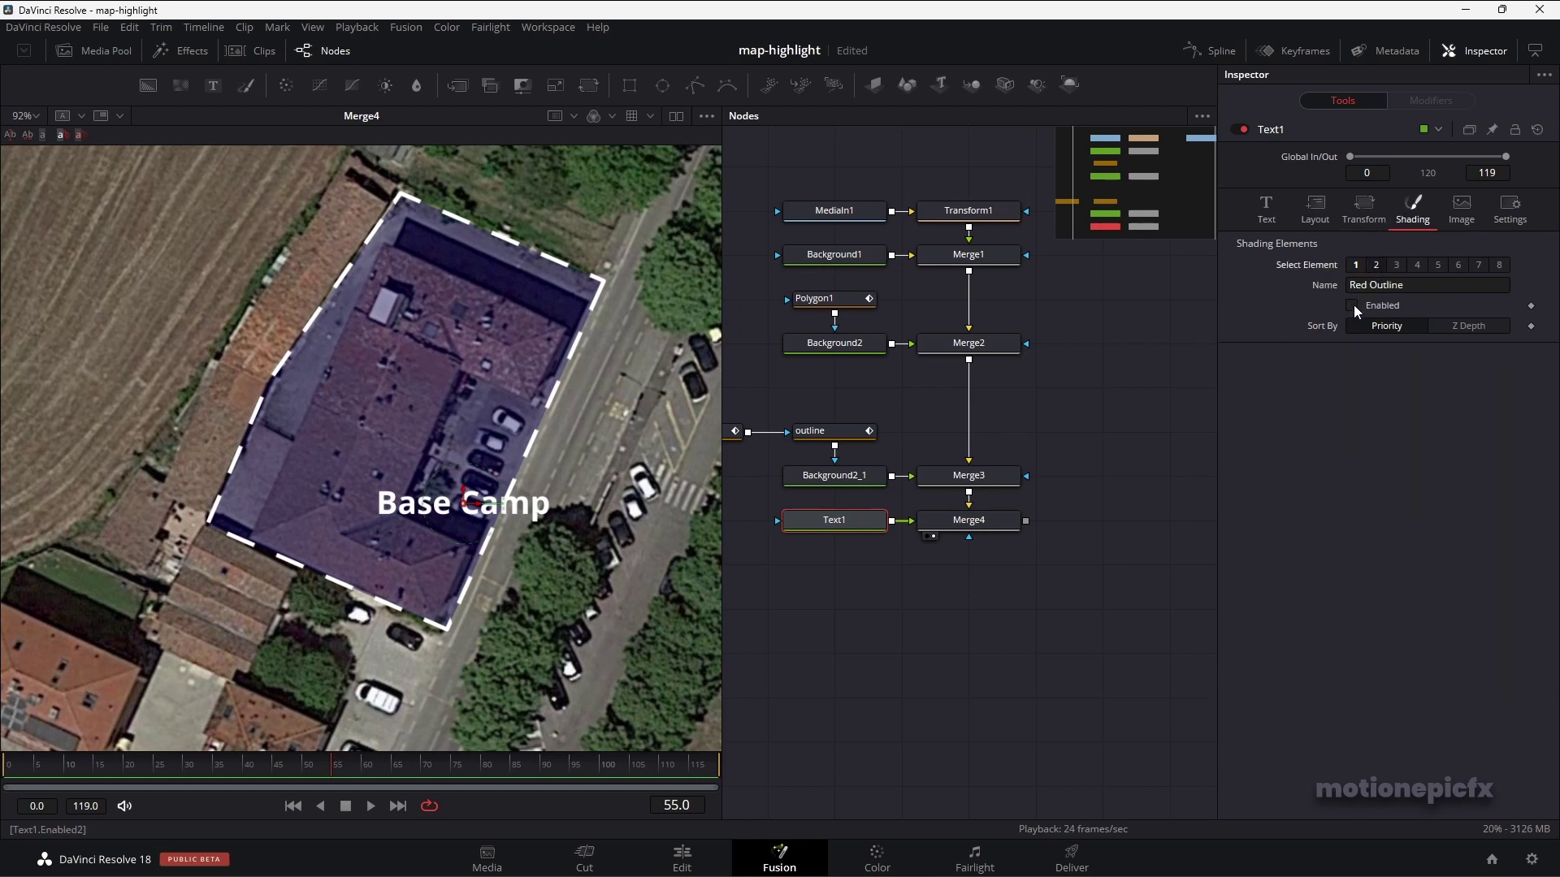
{"action": "left_click", "coordinate": [1353, 305]}
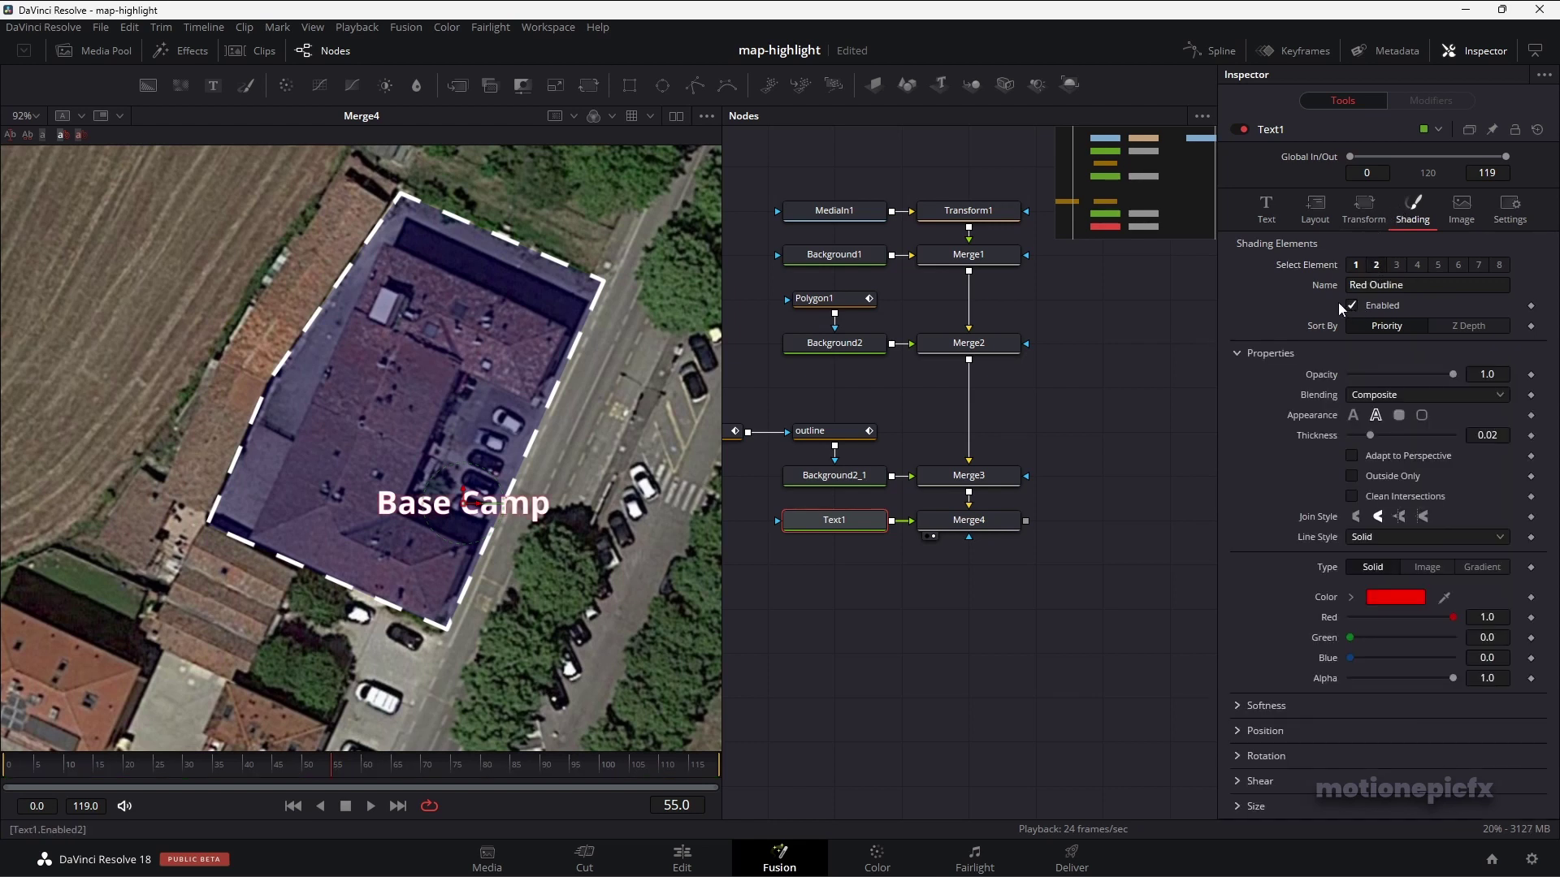
{"action": "left_click", "coordinate": [1399, 416]}
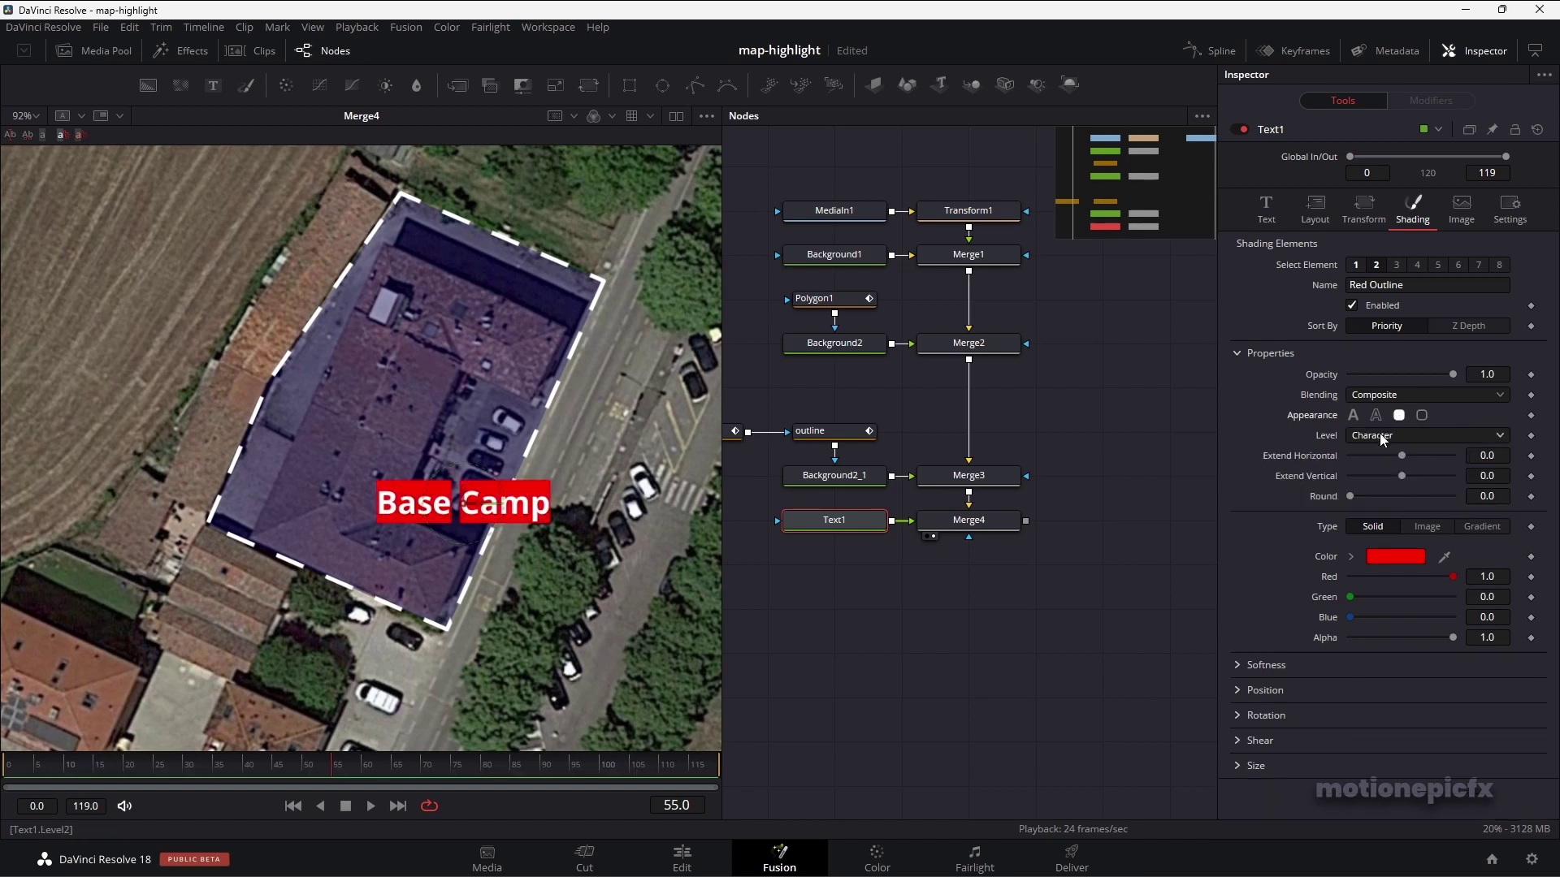
{"action": "left_click", "coordinate": [1378, 436]}
{"action": "left_click", "coordinate": [1371, 453]}
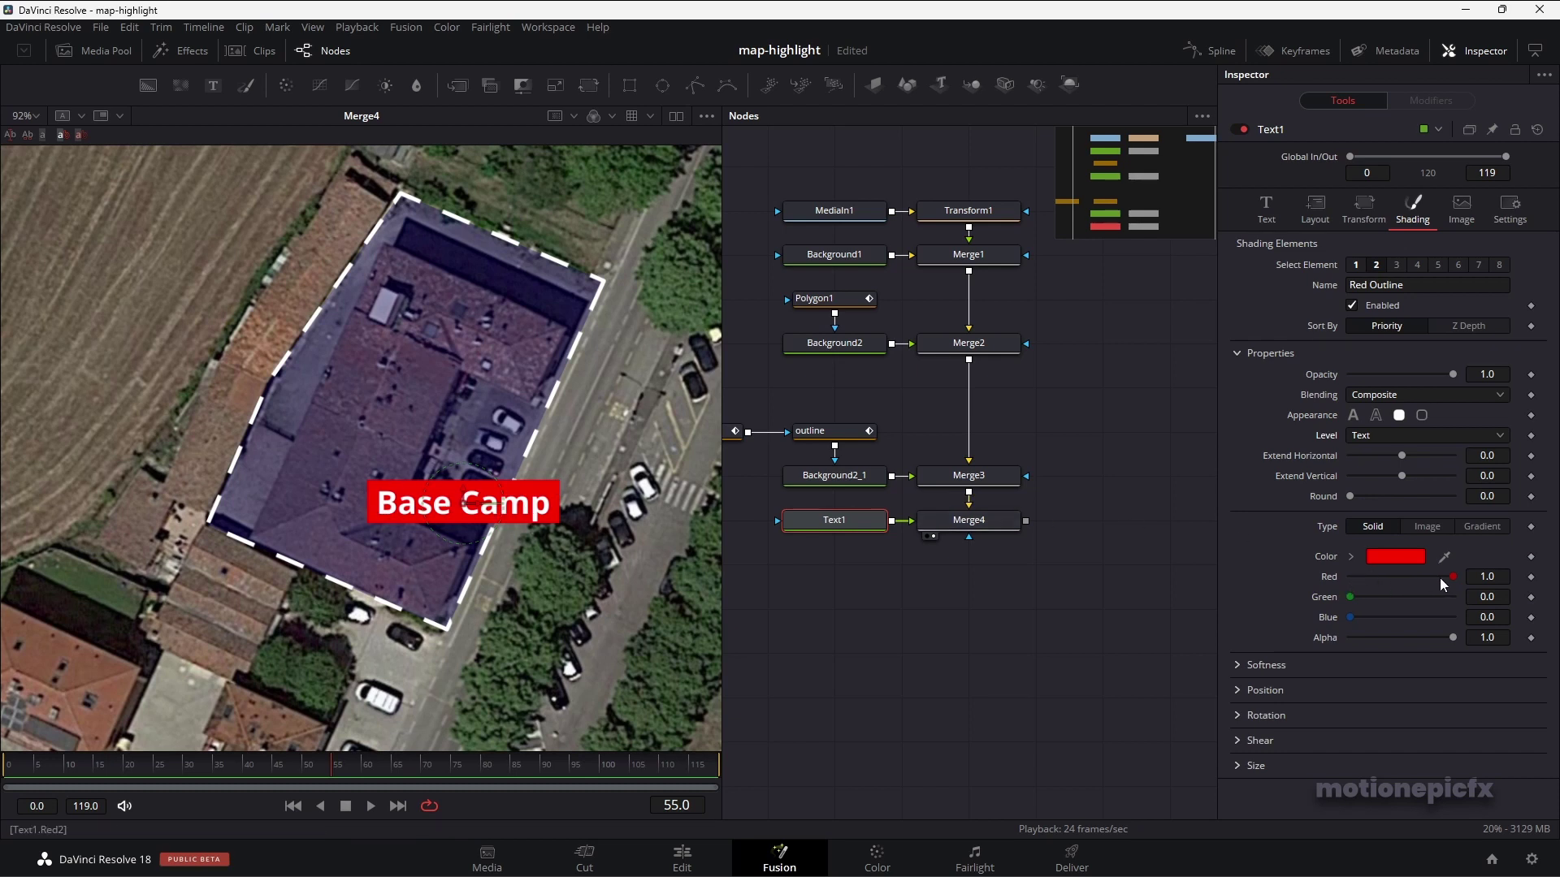
{"action": "left_click_drag", "start_coordinate": [1349, 597], "coordinate": [1199, 567]}
{"action": "key", "text": "ctrl+z"}
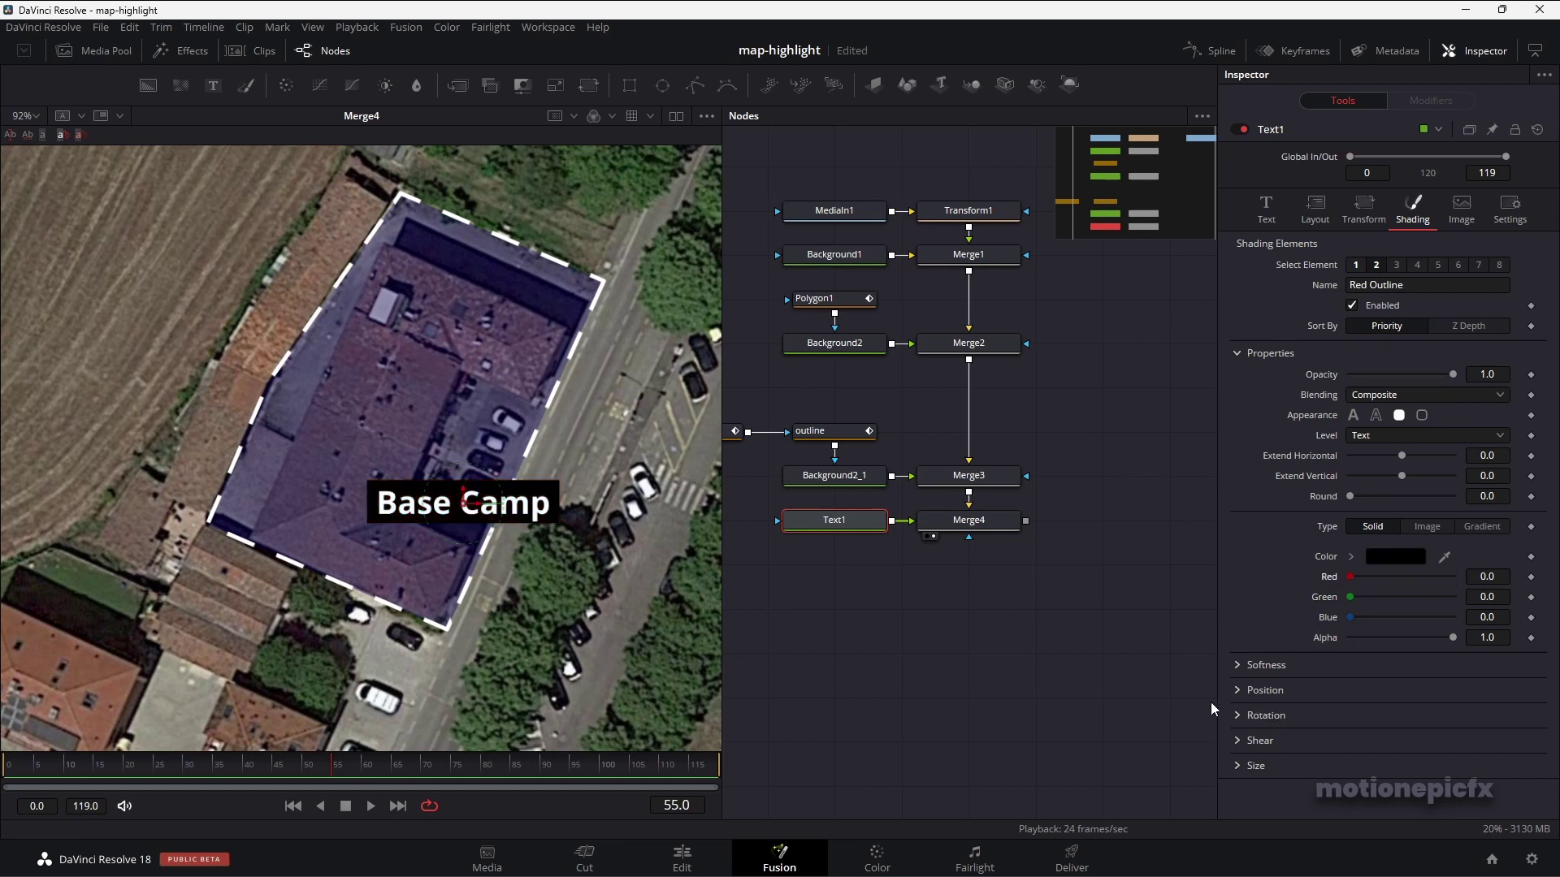
- Rotate the Base Camp label 62.6 degrees around Z and move it to the middle of the highlighted building
{"action": "left_click", "coordinate": [1317, 214]}
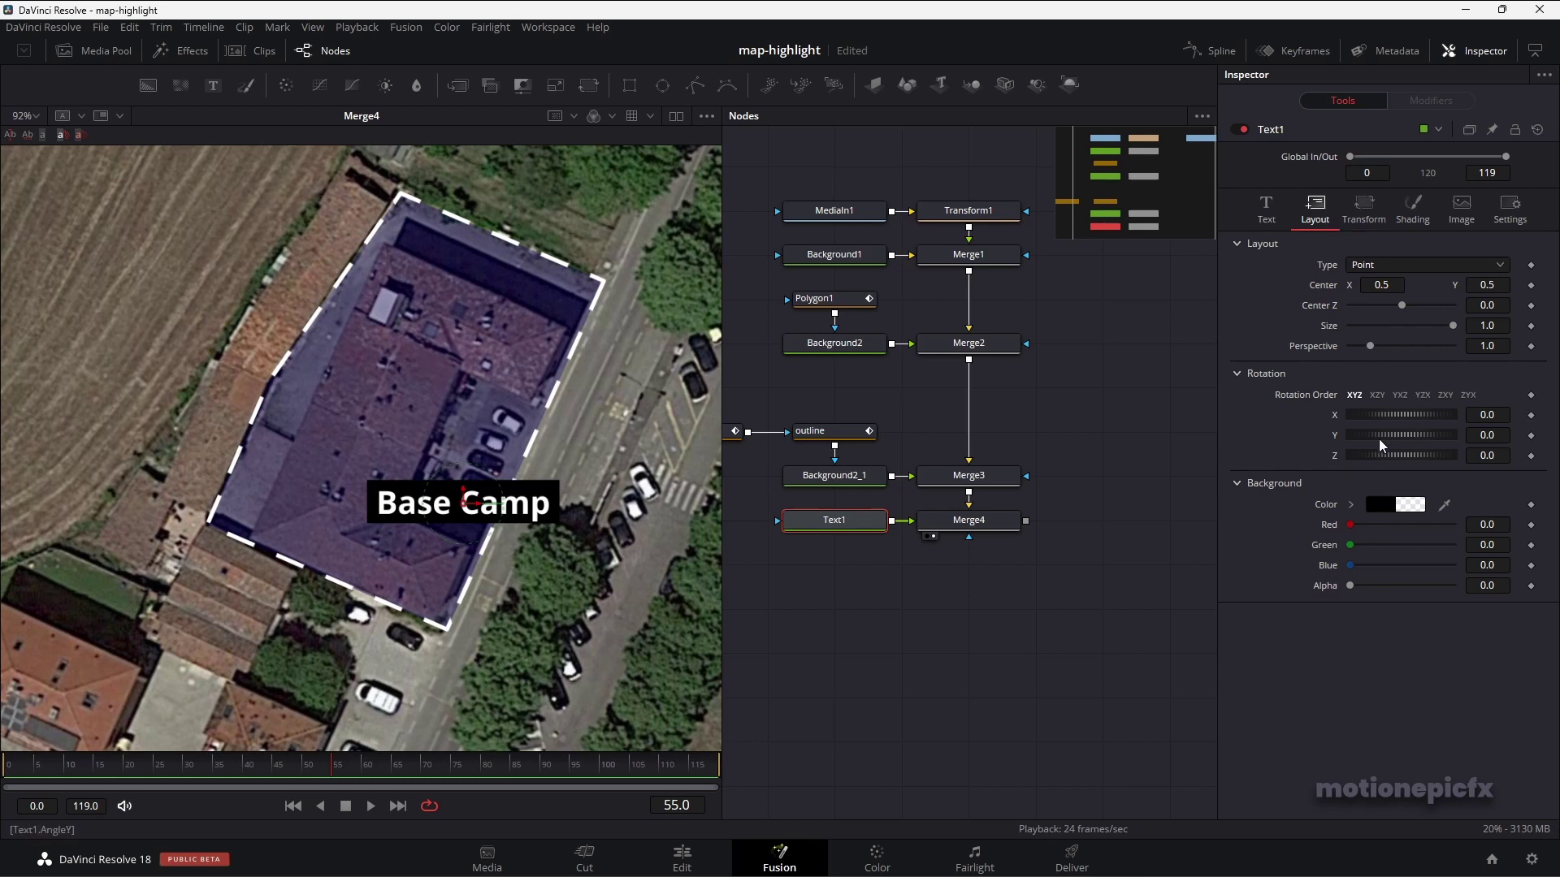
{"action": "left_click_drag", "start_coordinate": [1392, 416], "coordinate": [1408, 457]}
{"action": "key", "text": "ctrl+z"}
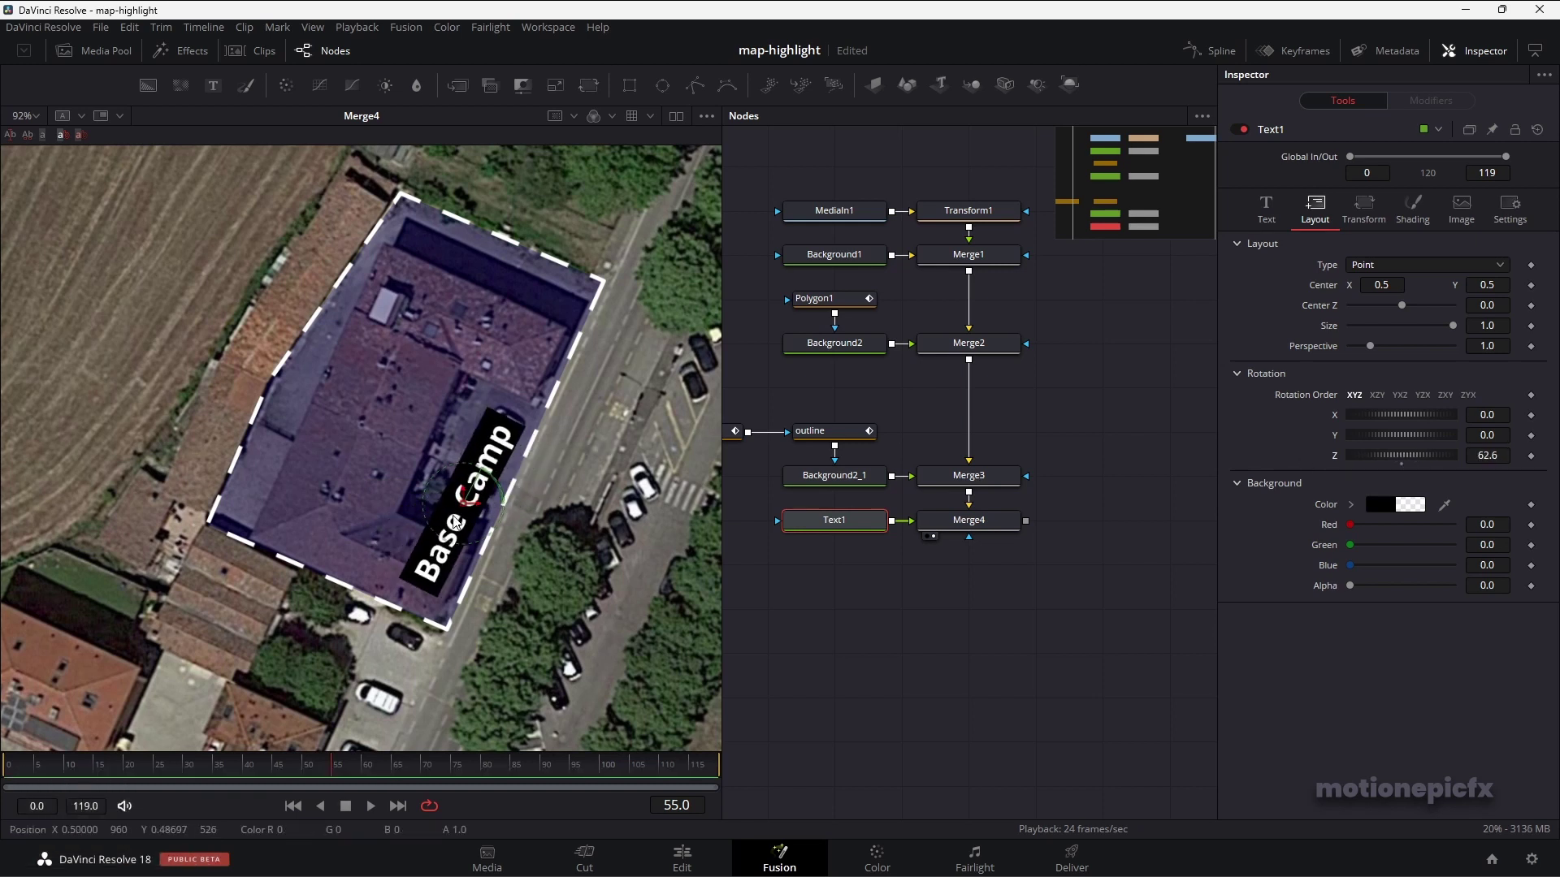
{"action": "left_click_drag", "start_coordinate": [469, 498], "coordinate": [426, 426]}
- Reduce the Base Camp label's text size to 0.0286
{"action": "left_click", "coordinate": [1267, 210]}
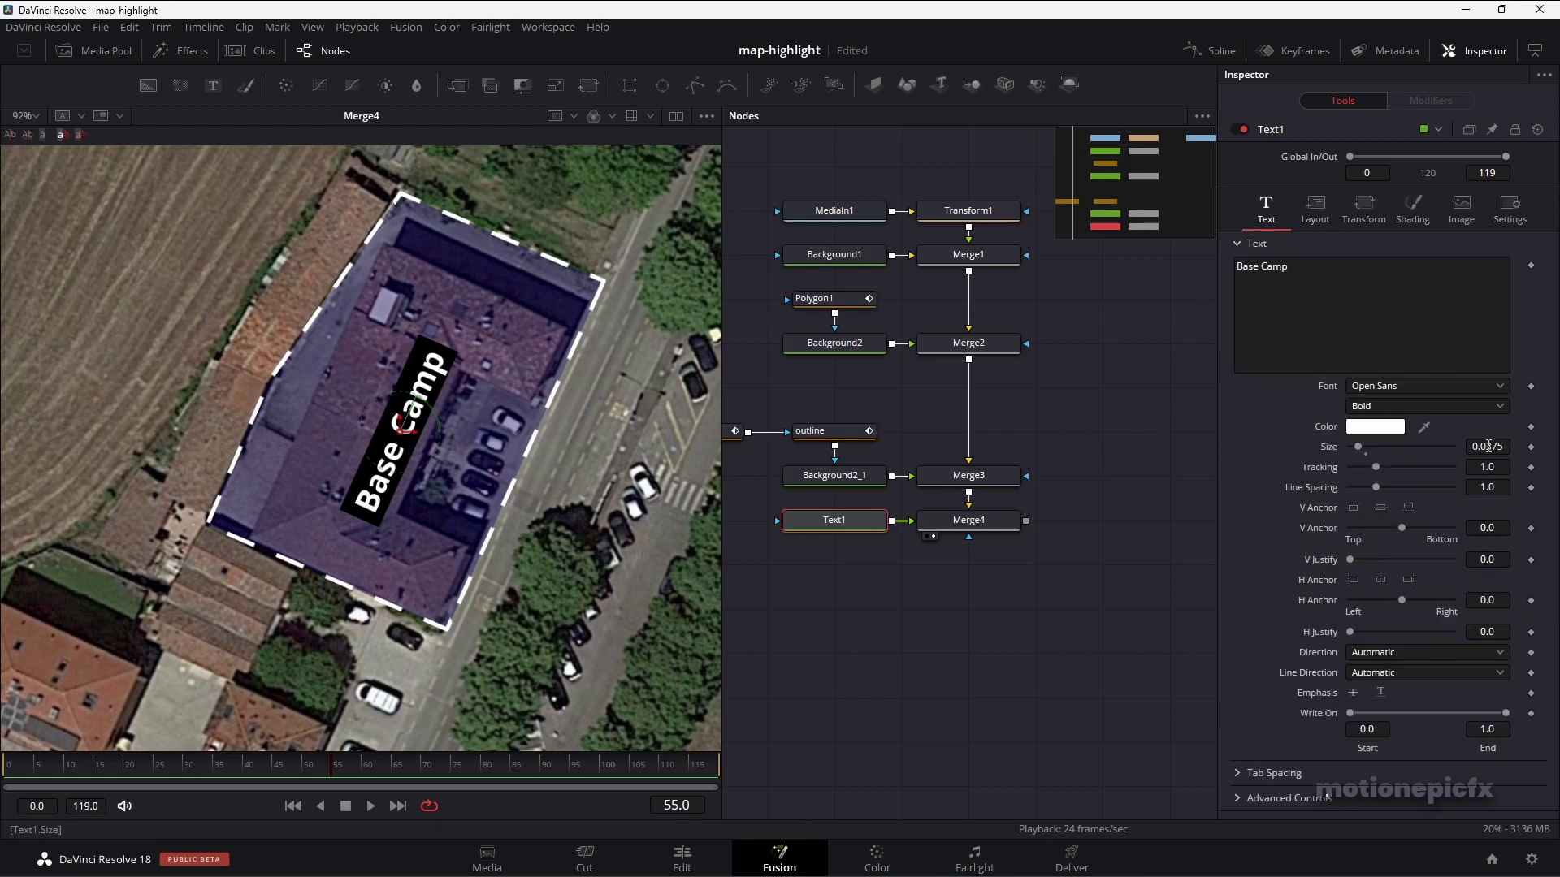
{"action": "left_click_drag", "start_coordinate": [1487, 447], "coordinate": [1466, 446]}
{"action": "left_click_drag", "start_coordinate": [1487, 446], "coordinate": [1515, 446]}
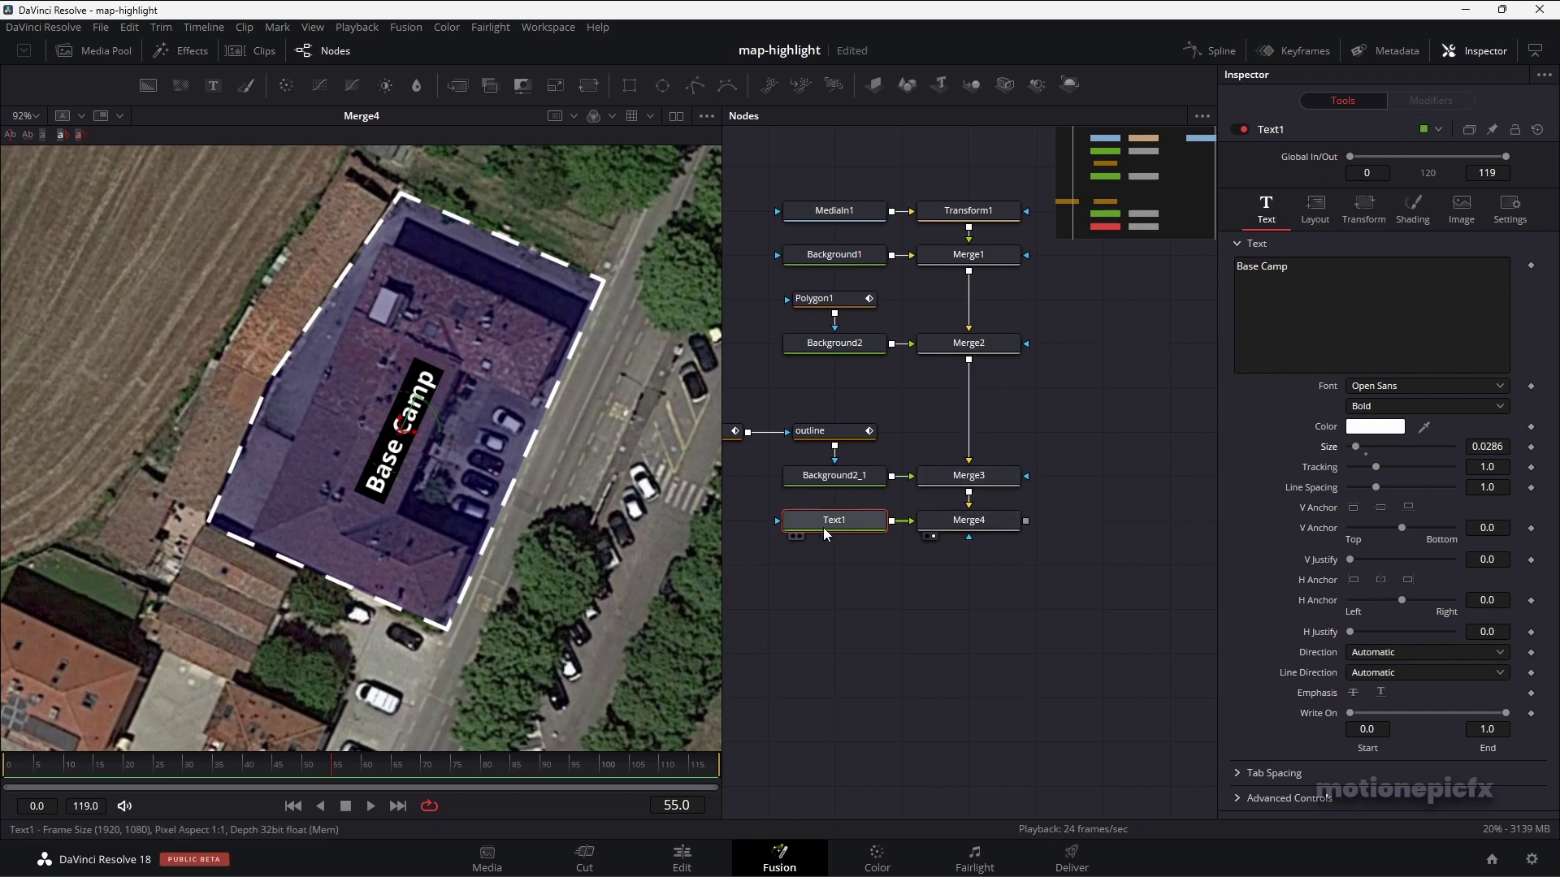
- Enable the third shading element, Black Shadow, as a filled box at Text level
{"action": "left_click", "coordinate": [1412, 208]}
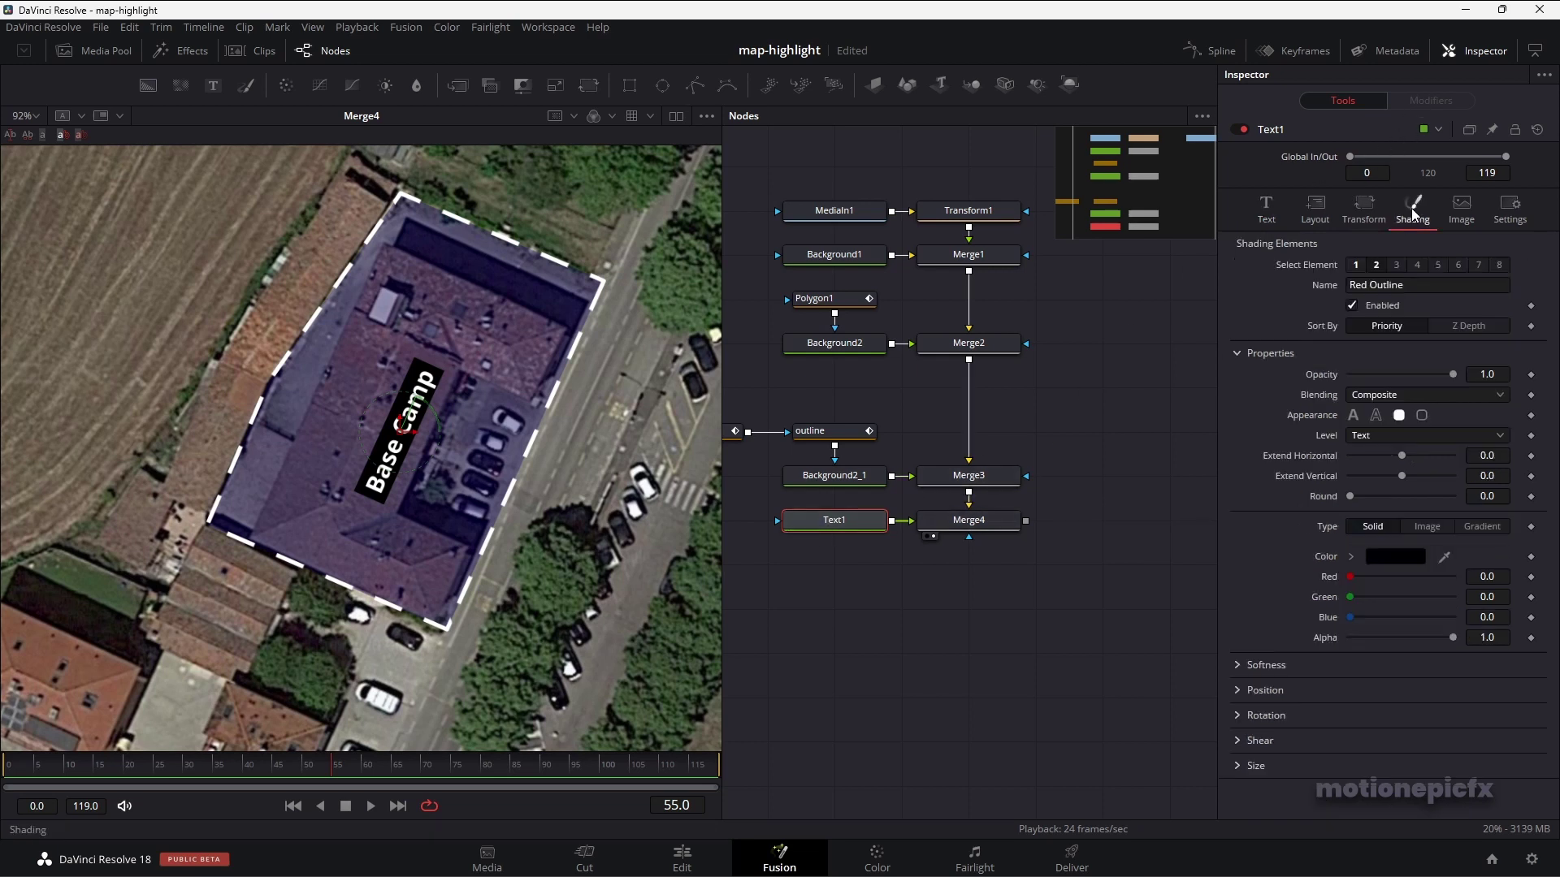
{"action": "left_click", "coordinate": [1396, 265]}
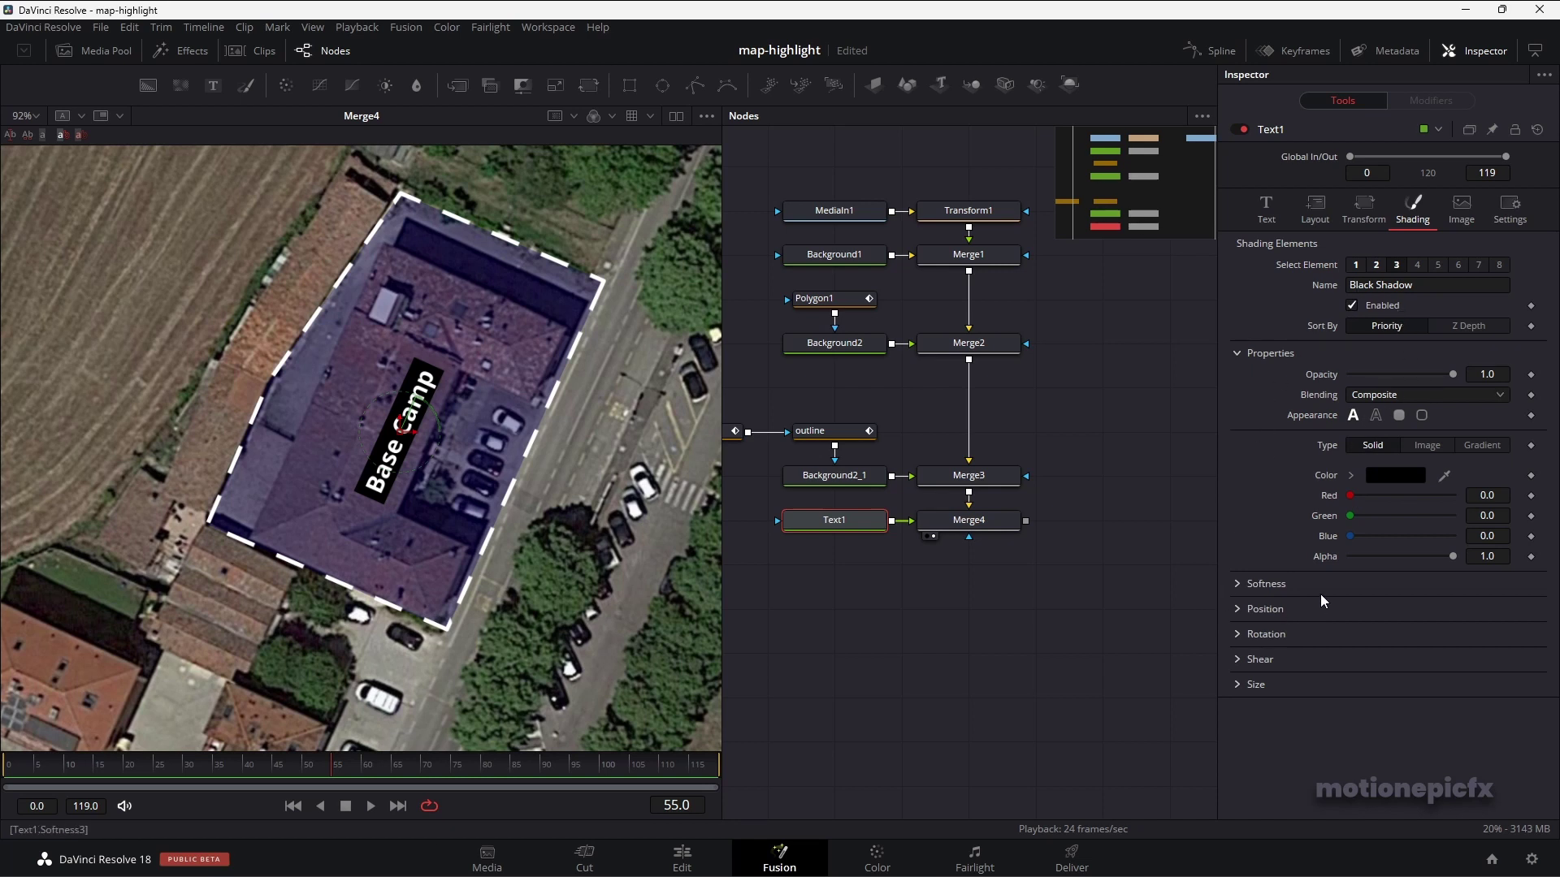
{"action": "left_click", "coordinate": [1398, 416]}
{"action": "left_click", "coordinate": [1390, 439]}
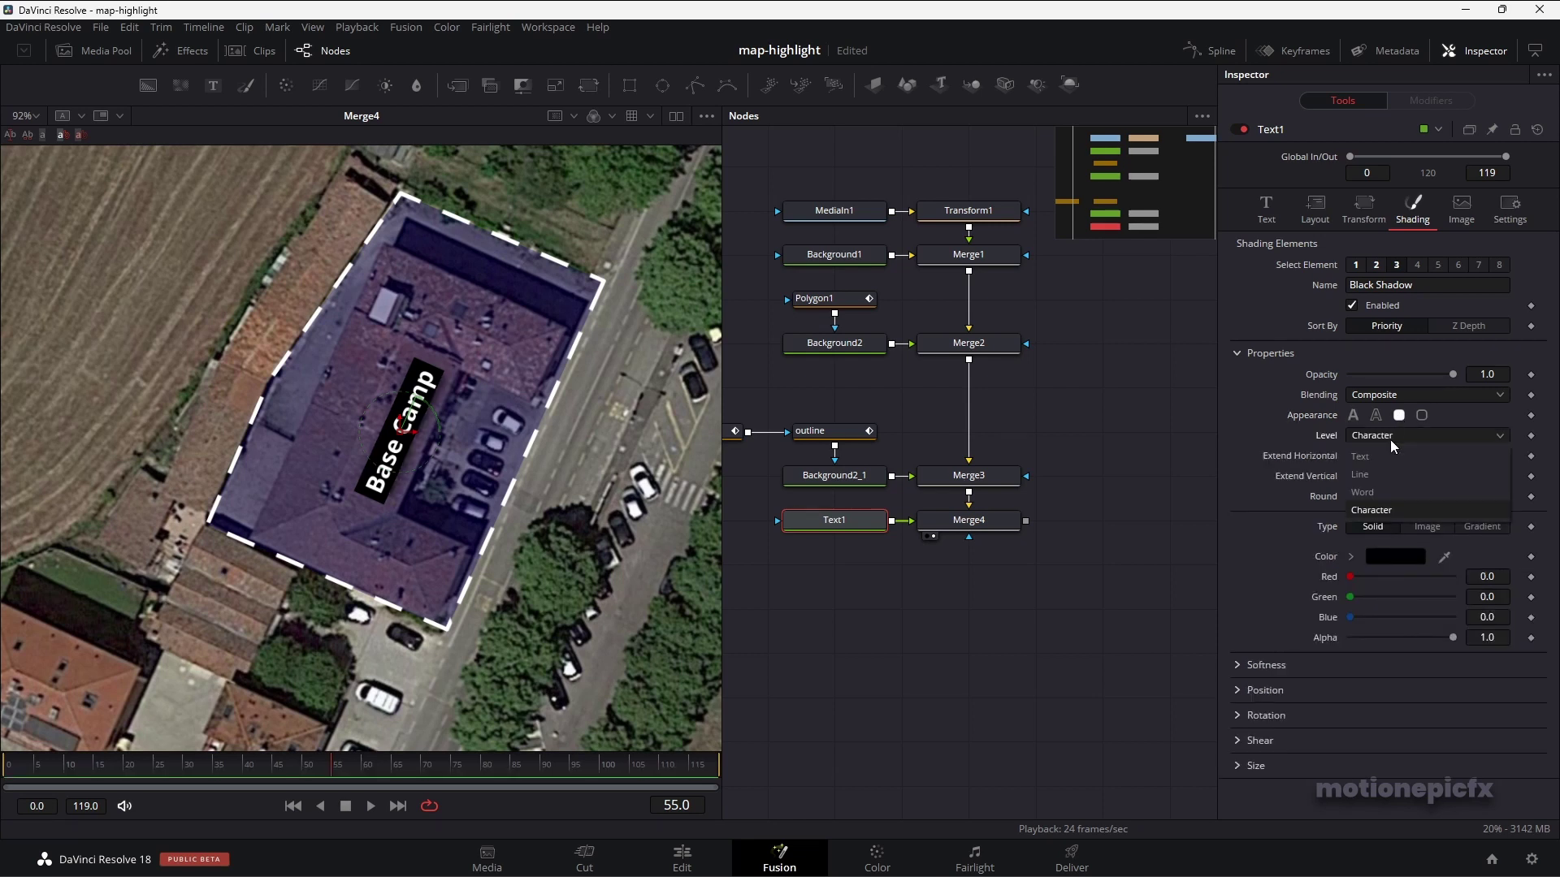
{"action": "left_click", "coordinate": [1369, 456]}
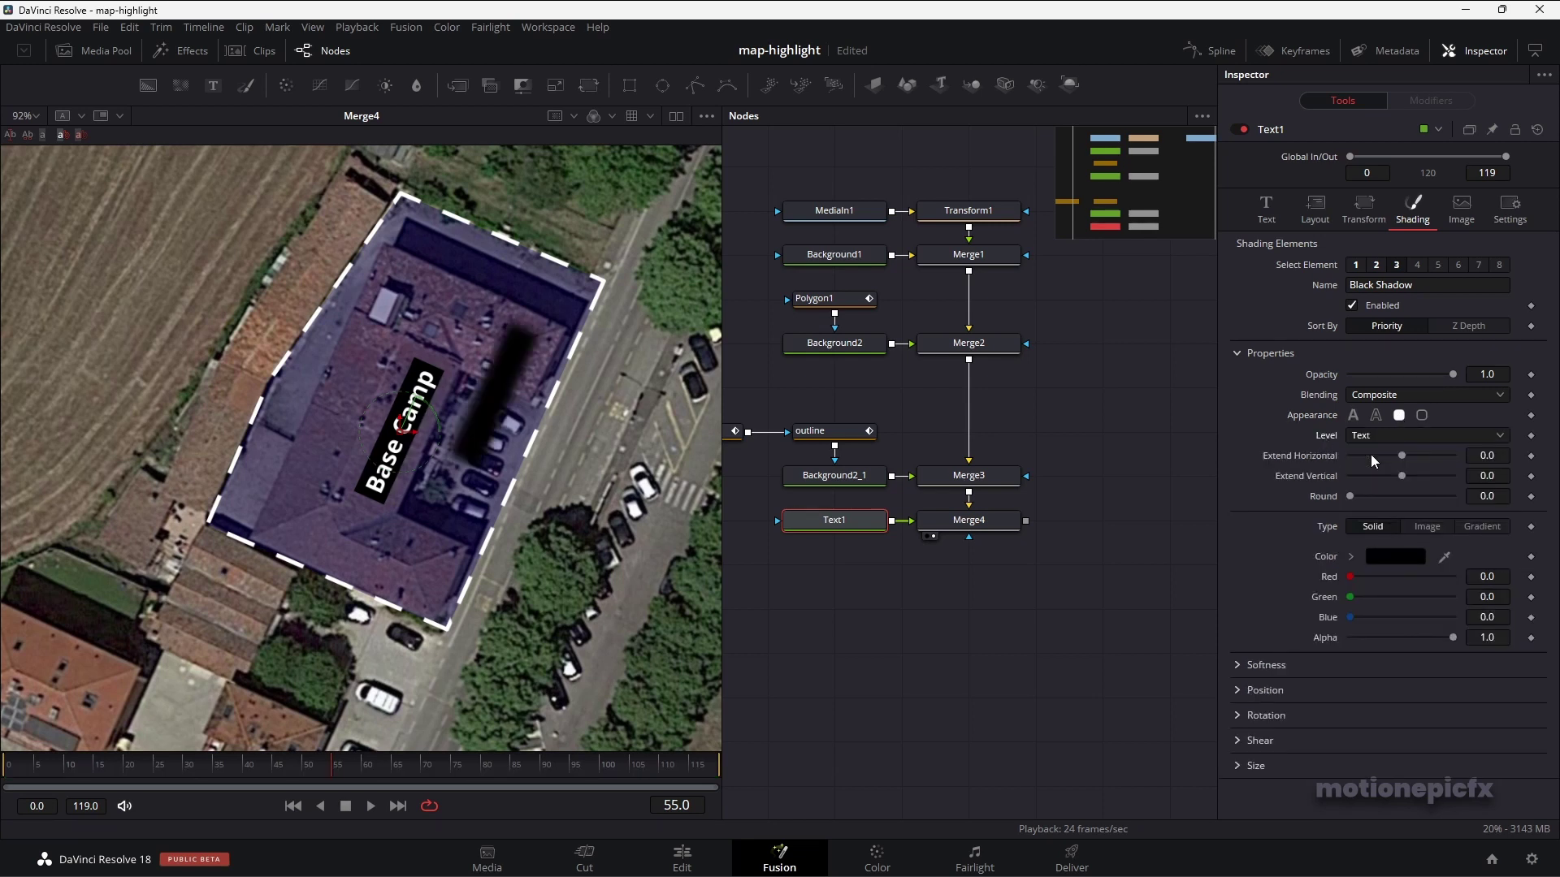
- Set the box shadow's offset to X 0.0 and Y -0.011, and lower its alpha to 0.543
{"action": "left_click", "coordinate": [1236, 690]}
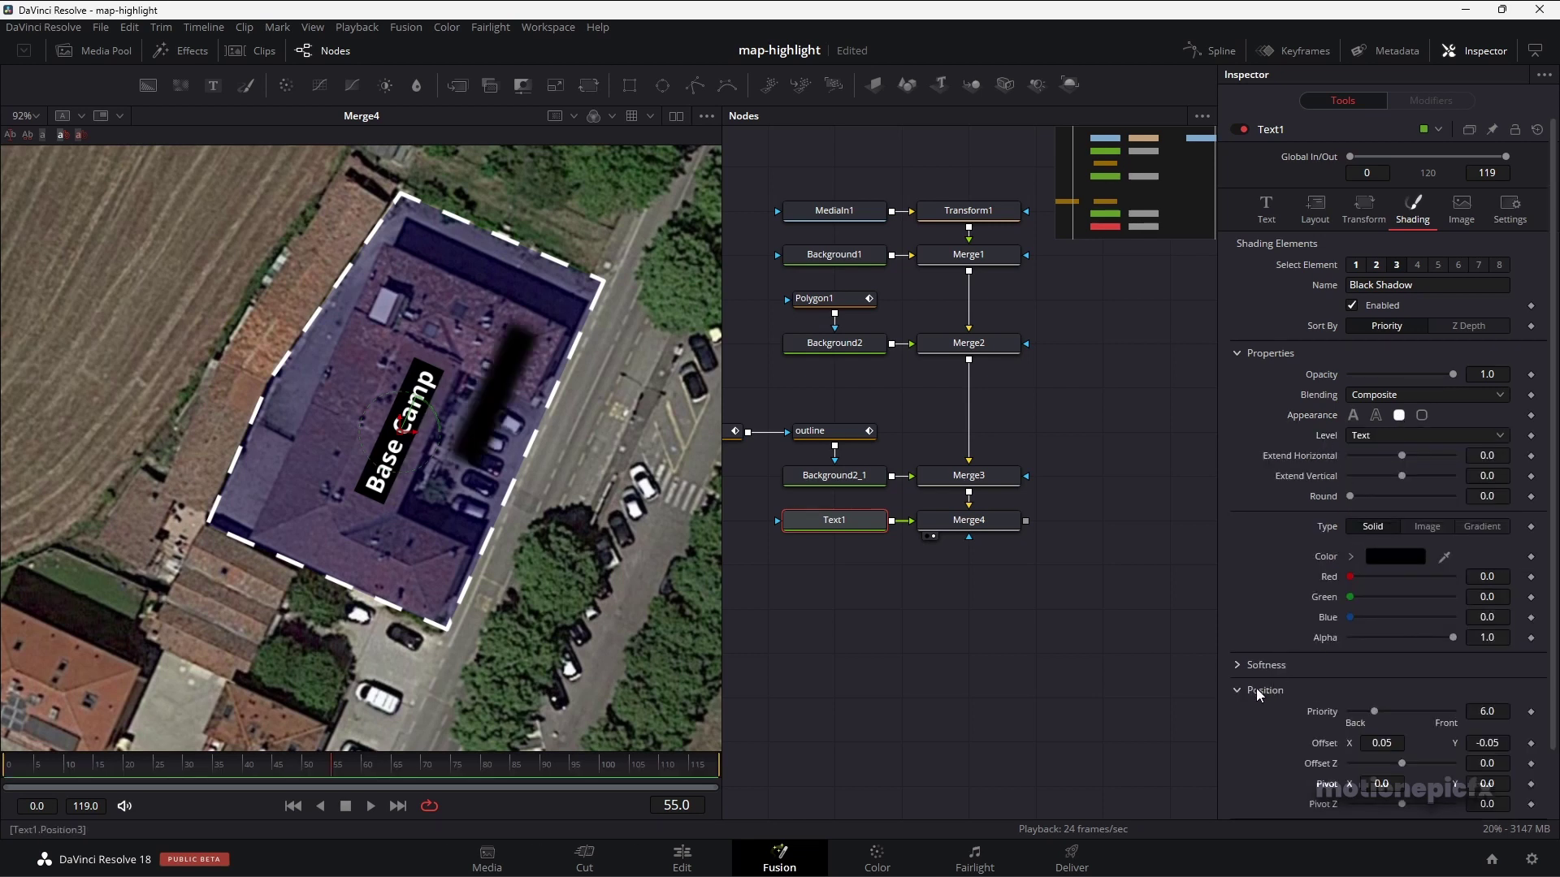
{"action": "scroll", "coordinate": [1381, 706], "scroll_direction": "down", "scroll_amount": 2}
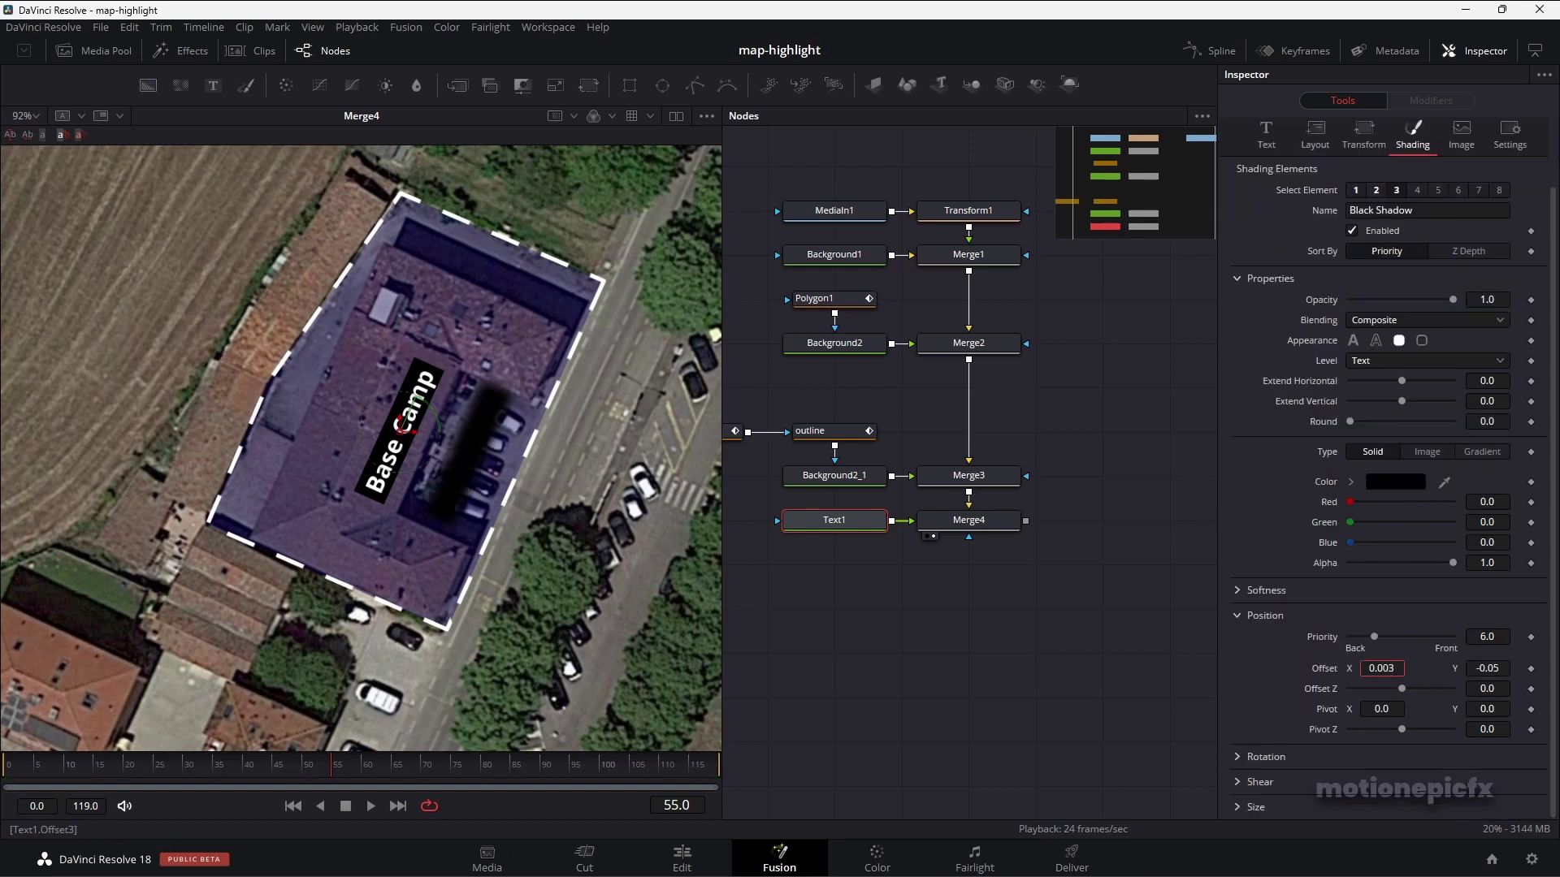
{"action": "key", "text": "BackSpace"}
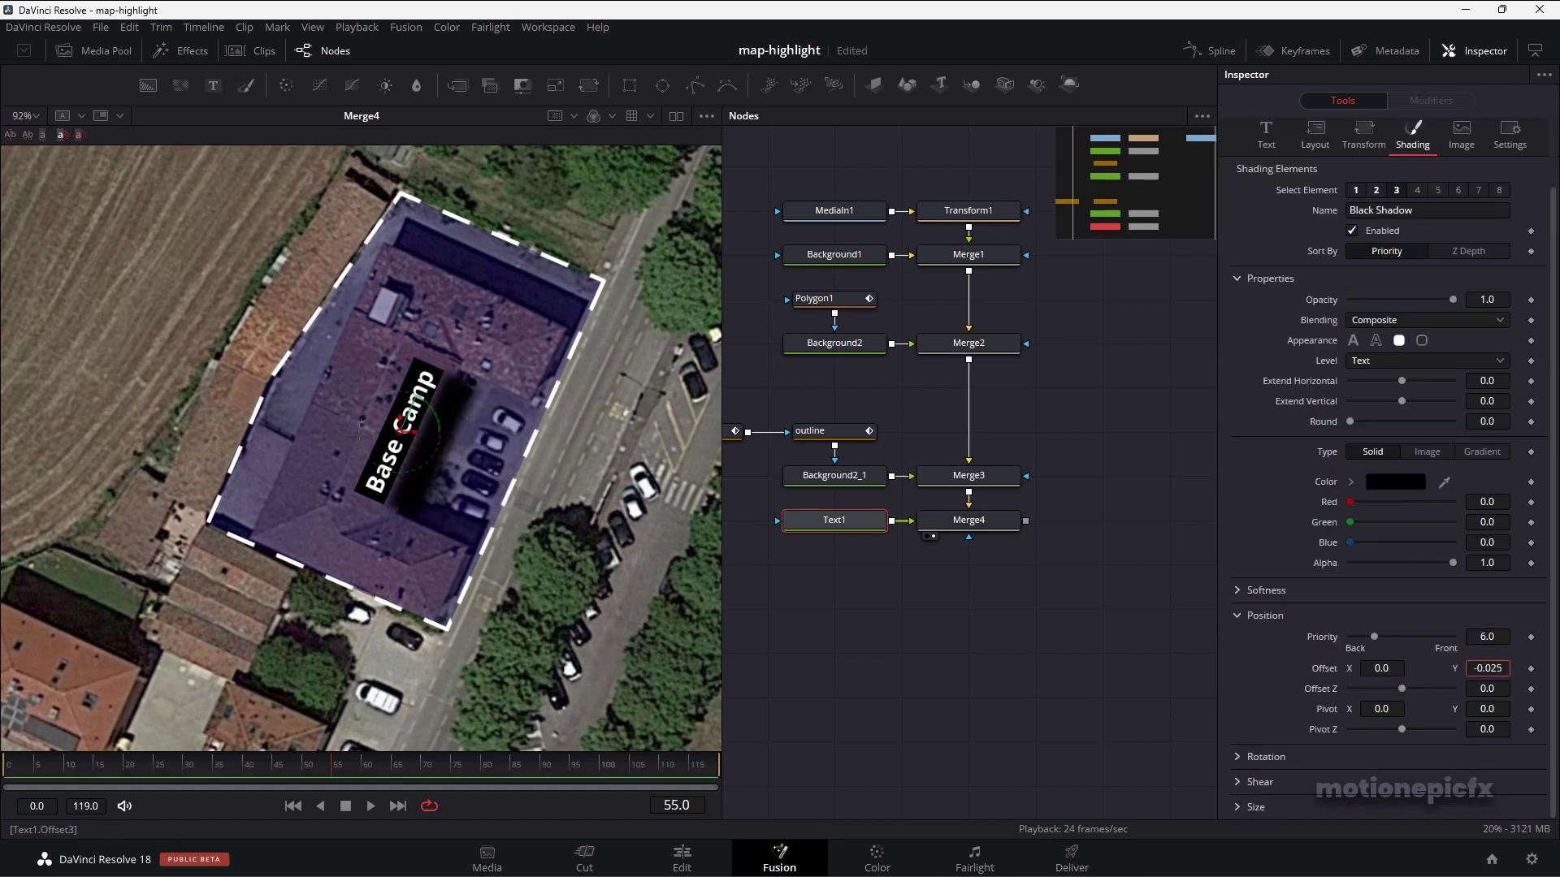
{"action": "left_click", "coordinate": [1493, 668]}
{"action": "key", "text": "BackSpace"}
{"action": "type", "text": "1"}
{"action": "key", "text": "BackSpace"}
{"action": "type", "text": "09"}
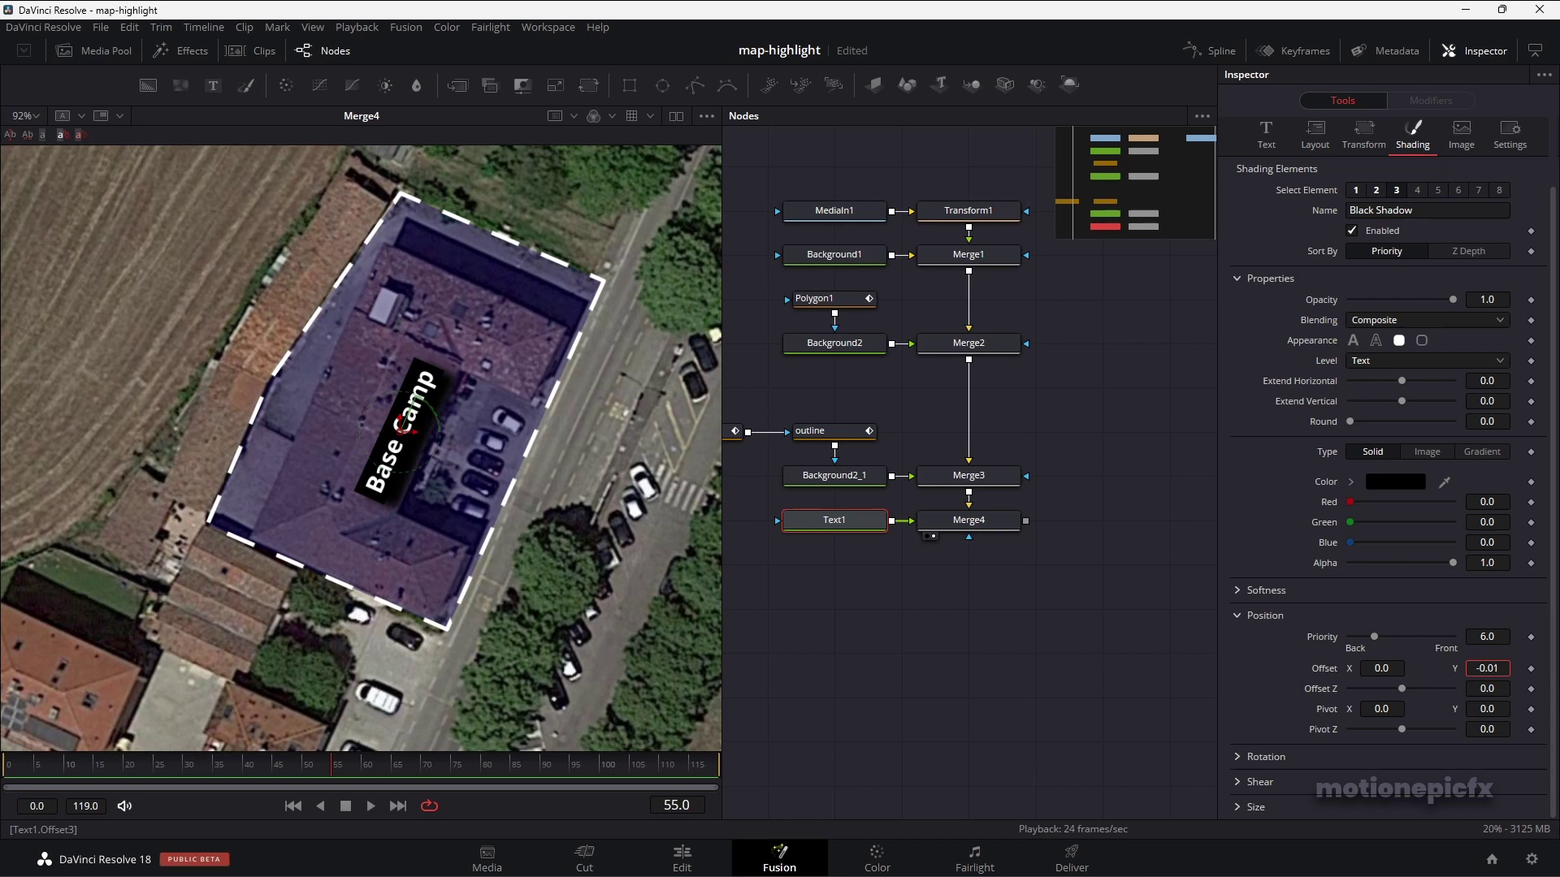
{"action": "type", "text": "2"}
{"action": "left_click_drag", "start_coordinate": [1450, 567], "coordinate": [1402, 566]}
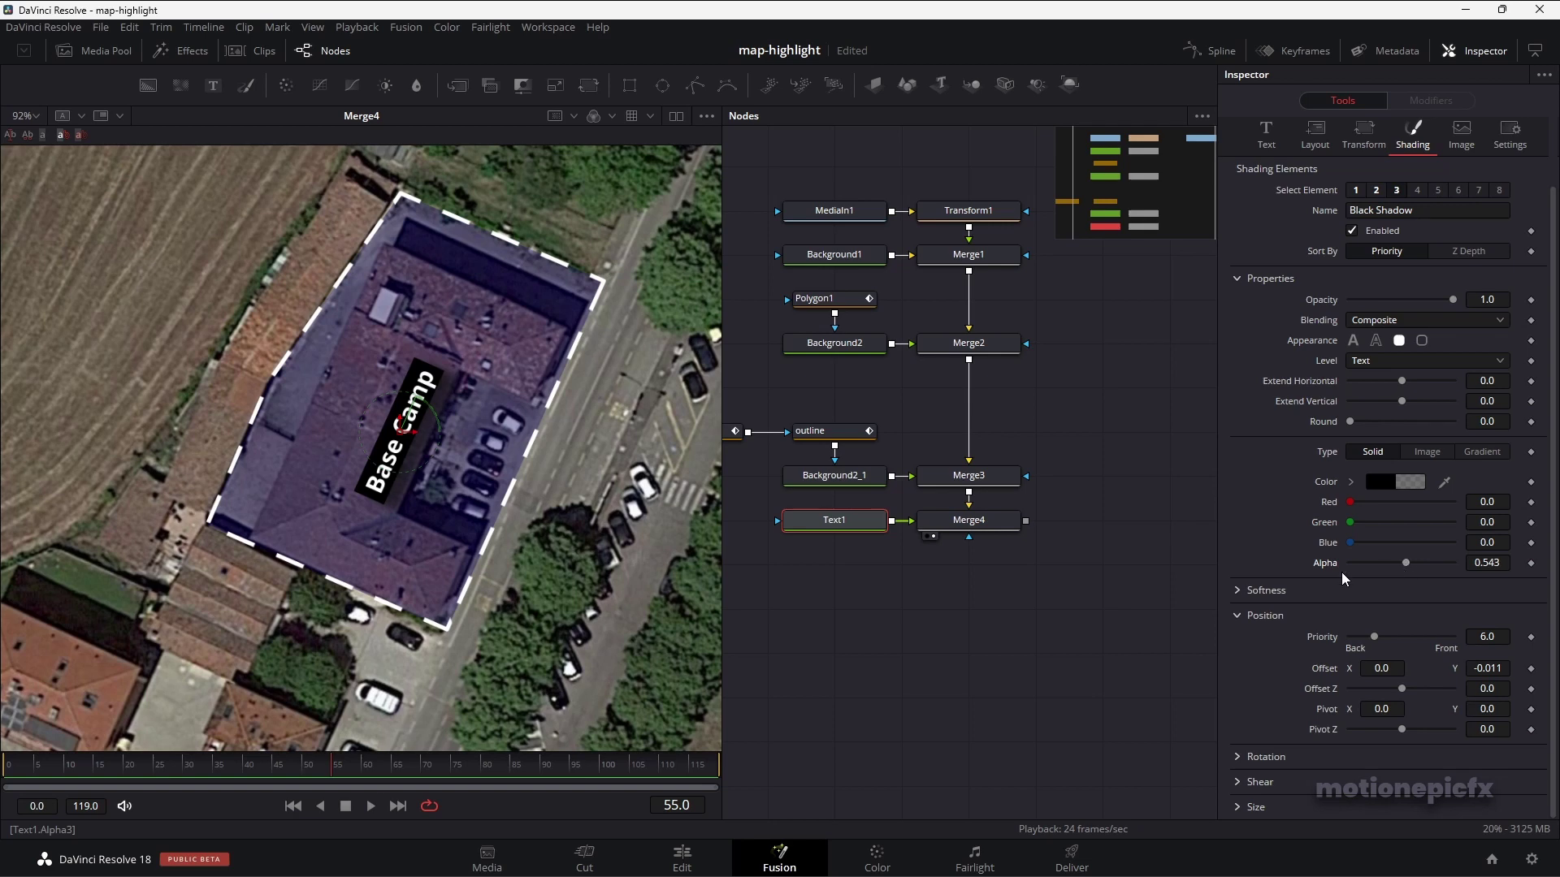
{"action": "left_click", "coordinate": [918, 617]}
{"action": "scroll", "coordinate": [573, 424], "scroll_direction": "down", "scroll_amount": 2, "text": "ctrl"}
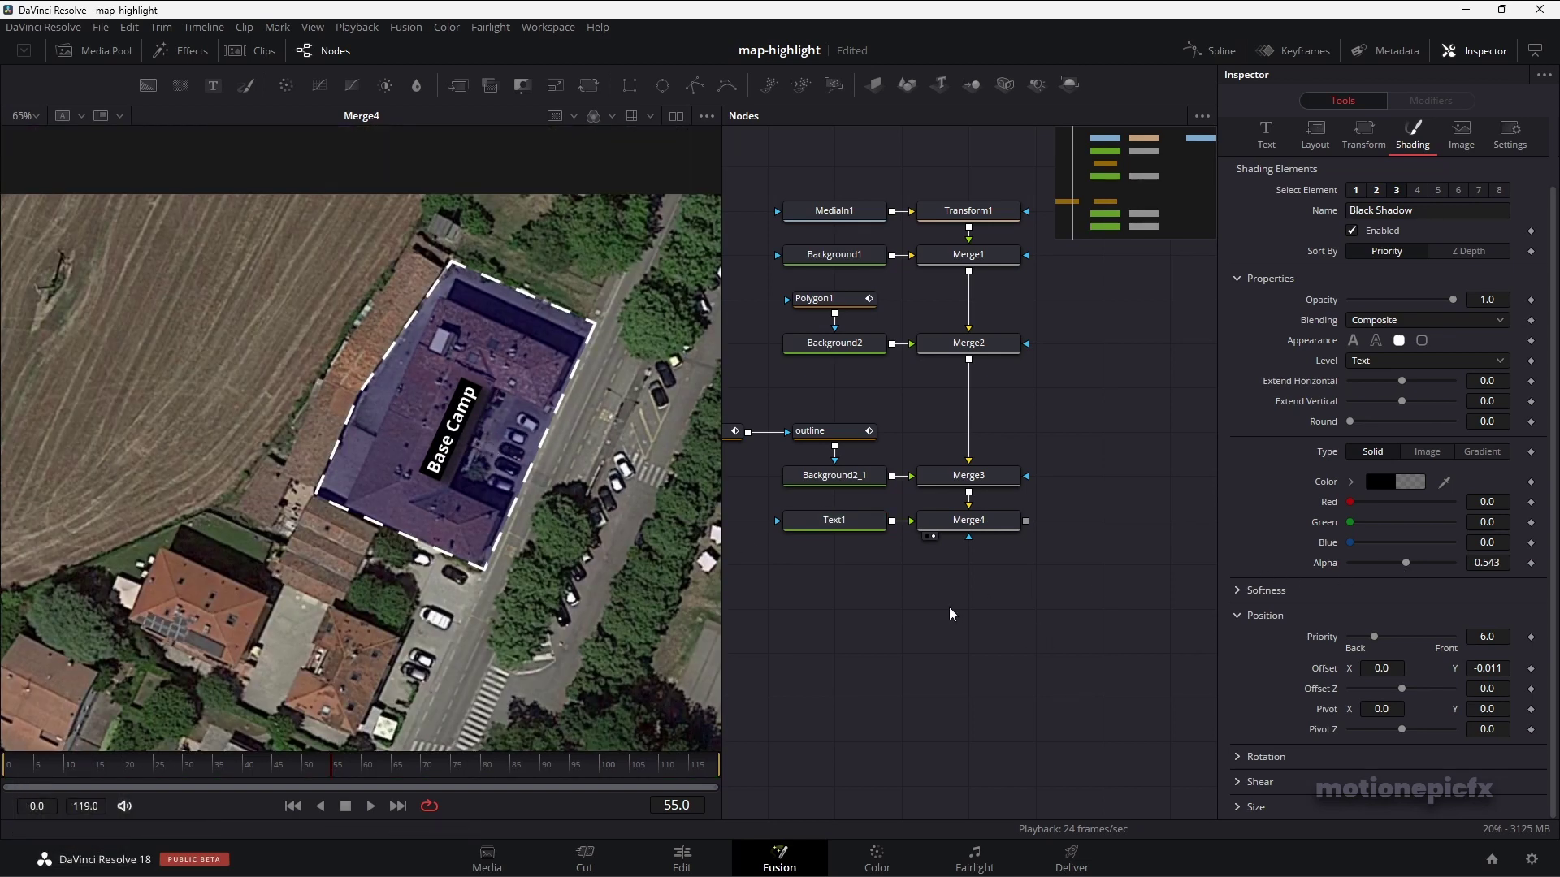
{"action": "key", "text": "ctrl+z"}
{"action": "key", "text": "ctrl+shift+z"}
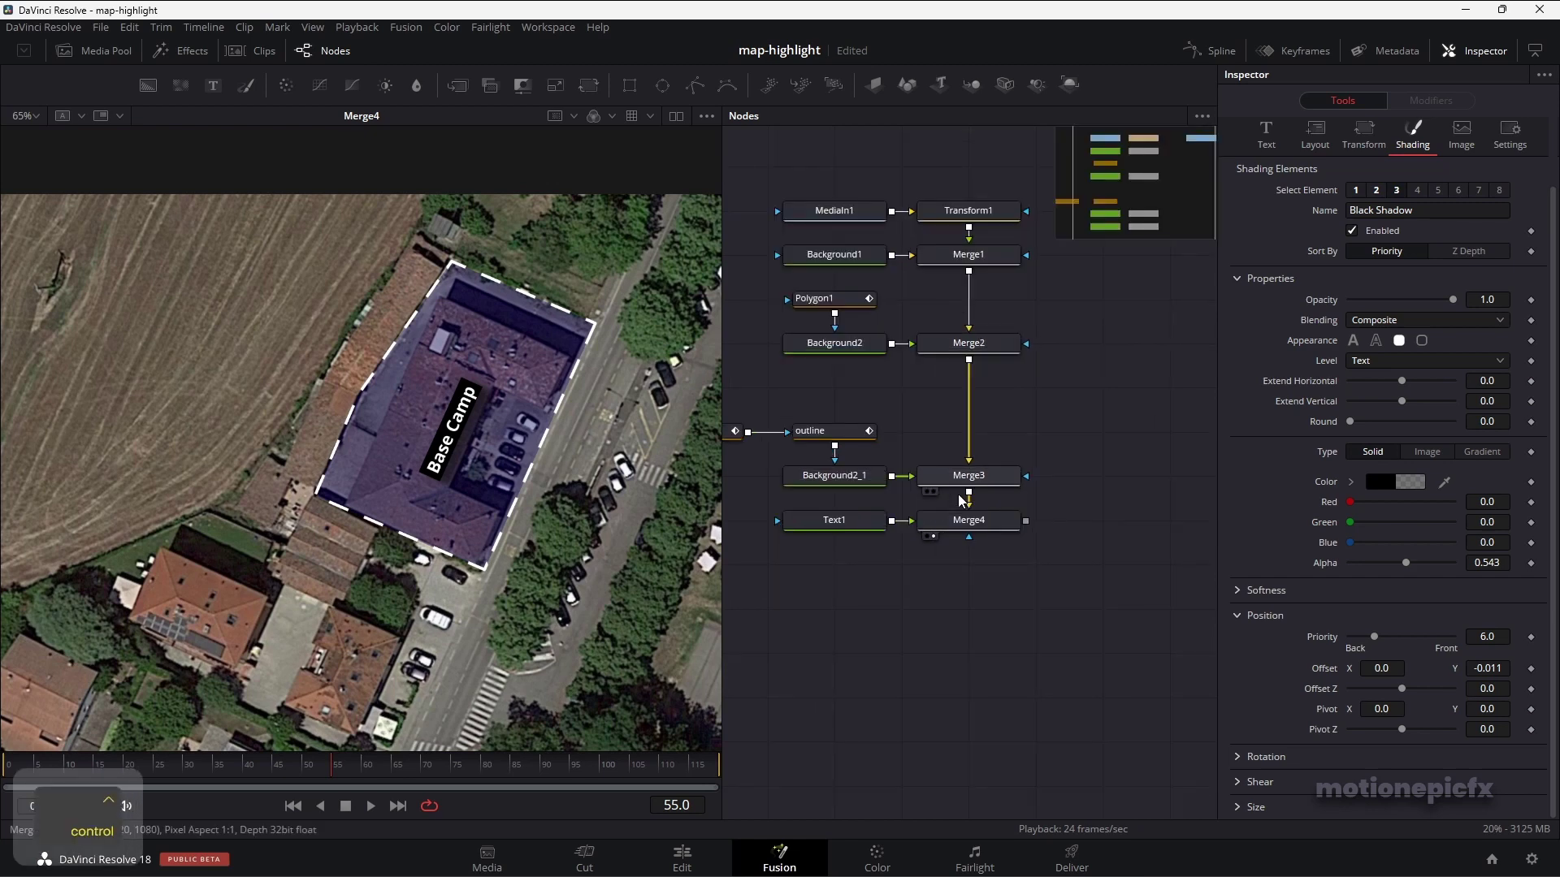
- Add a Transform node after Merge4 in the node flow
{"action": "left_click", "coordinate": [998, 530], "text": "shift"}
{"action": "key", "text": "shift+space"}
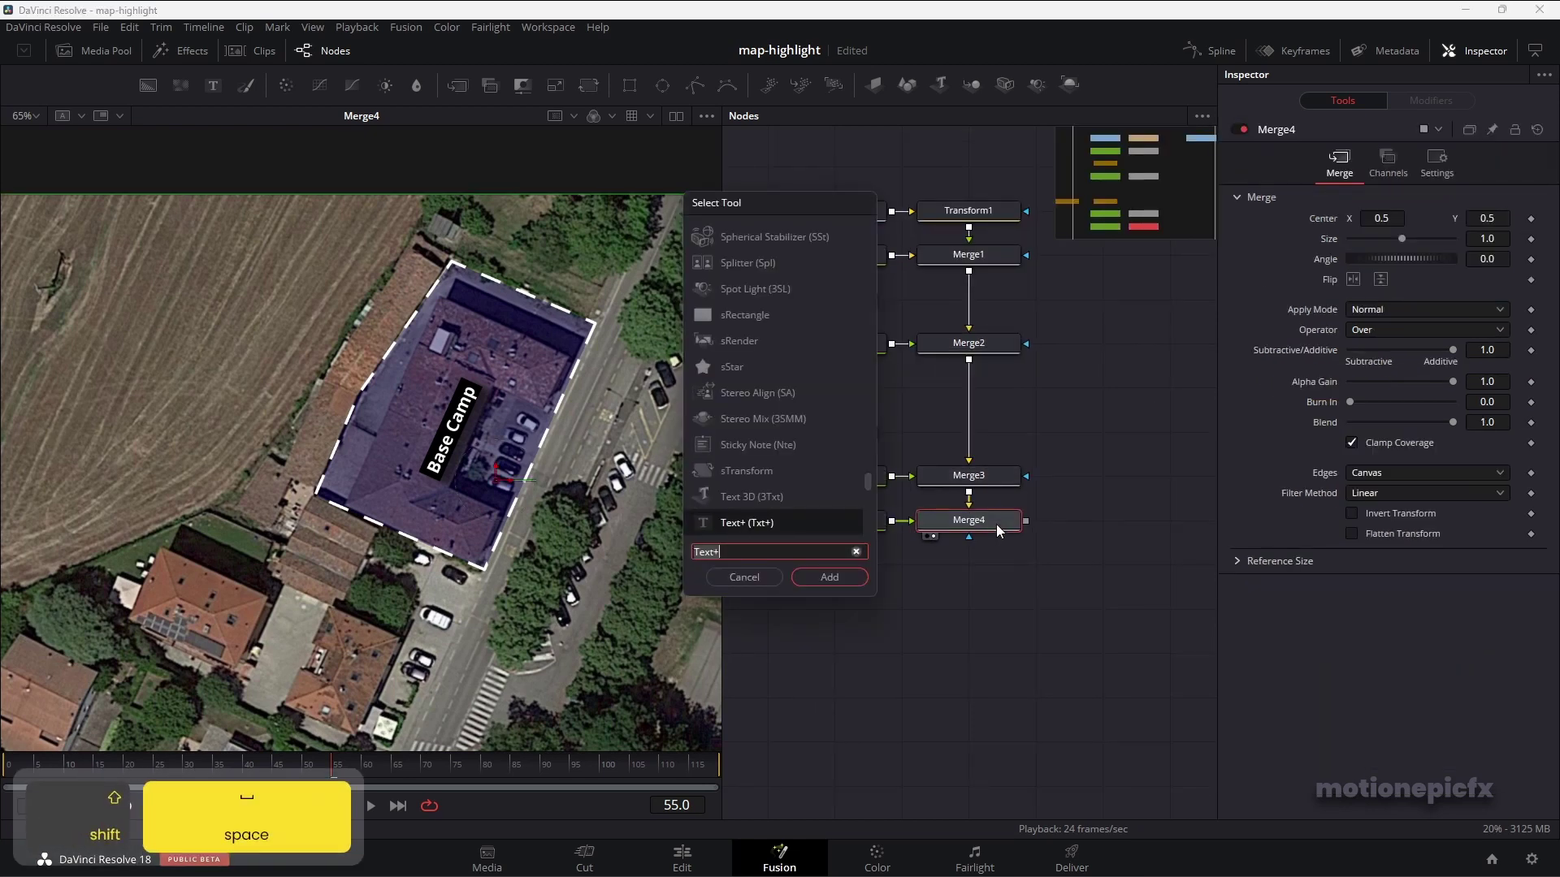
{"action": "type", "text": "xf"}
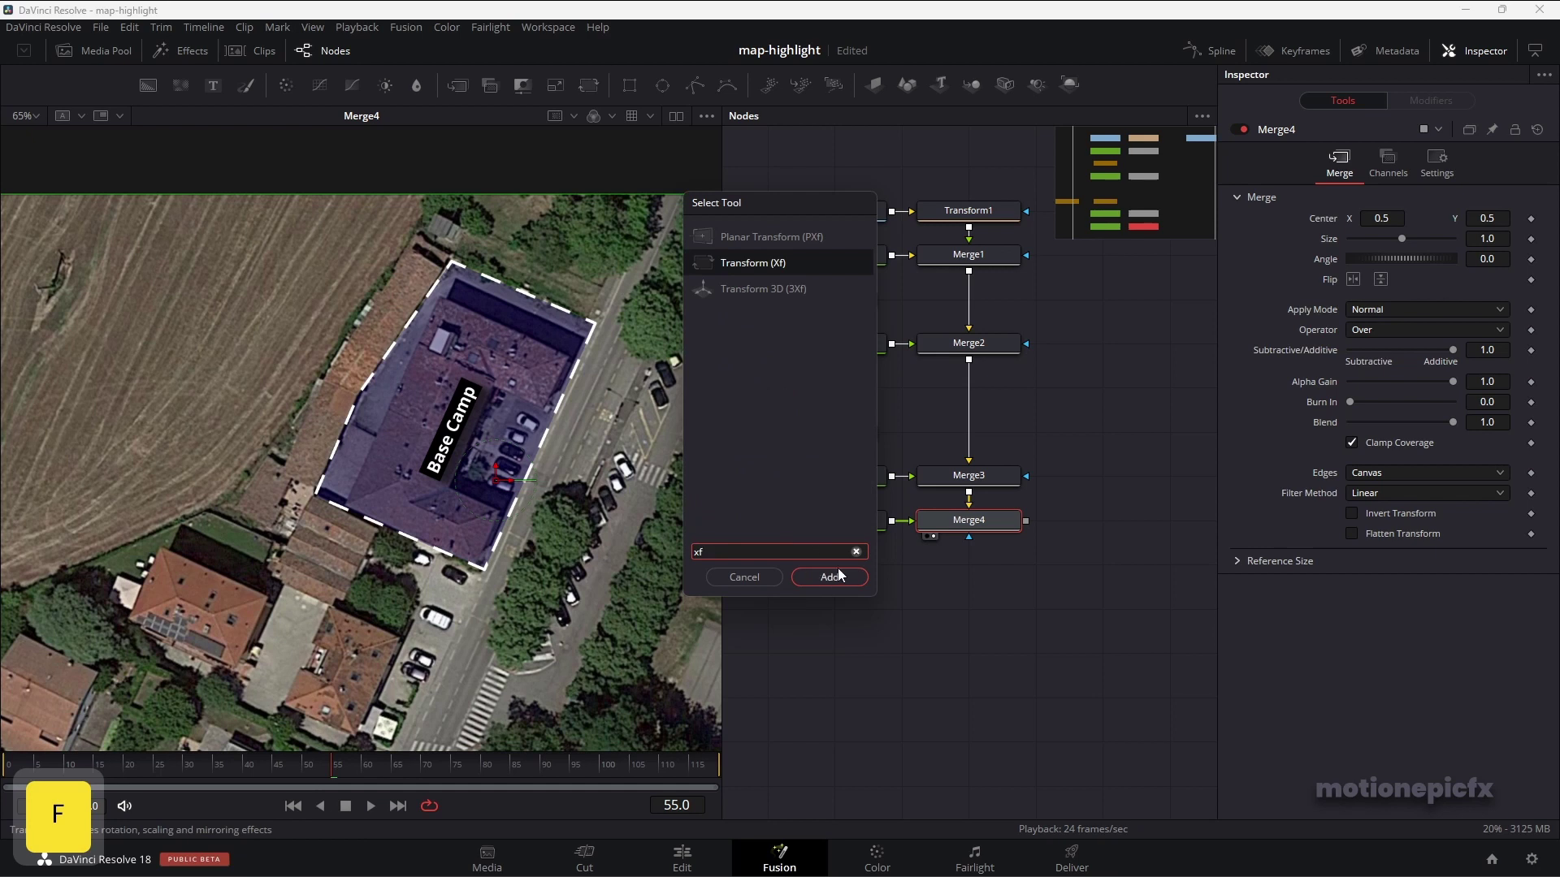
{"action": "left_click", "coordinate": [830, 576]}
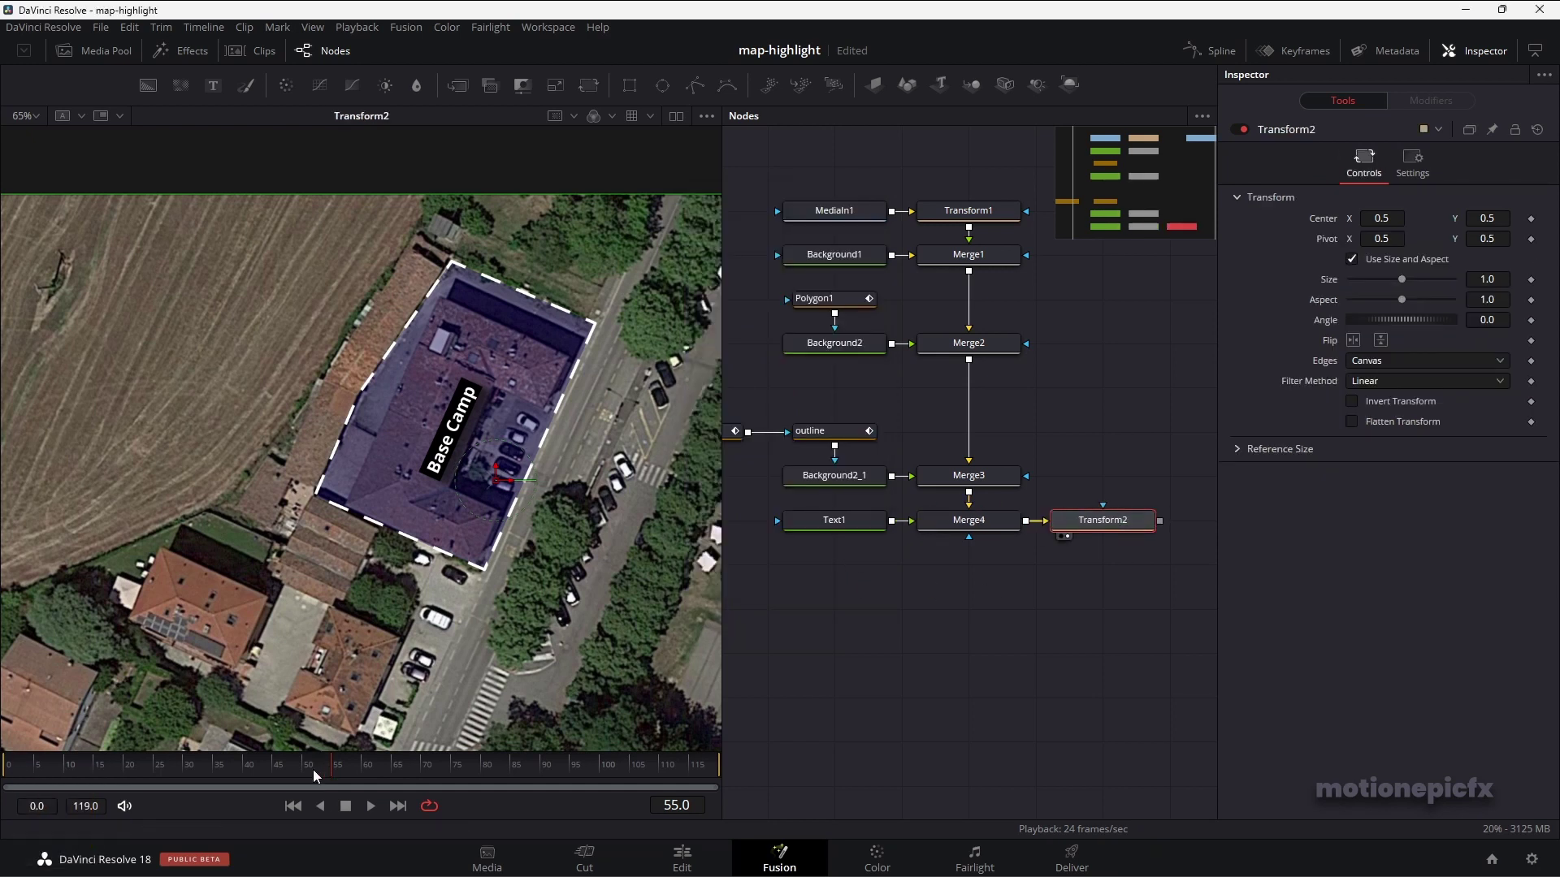
- Keyframe Transform2's Size at 1.0 on frame 0 and 1.097 on frame 30, and set its pivot Y to 0.954
{"action": "left_click", "coordinate": [293, 806]}
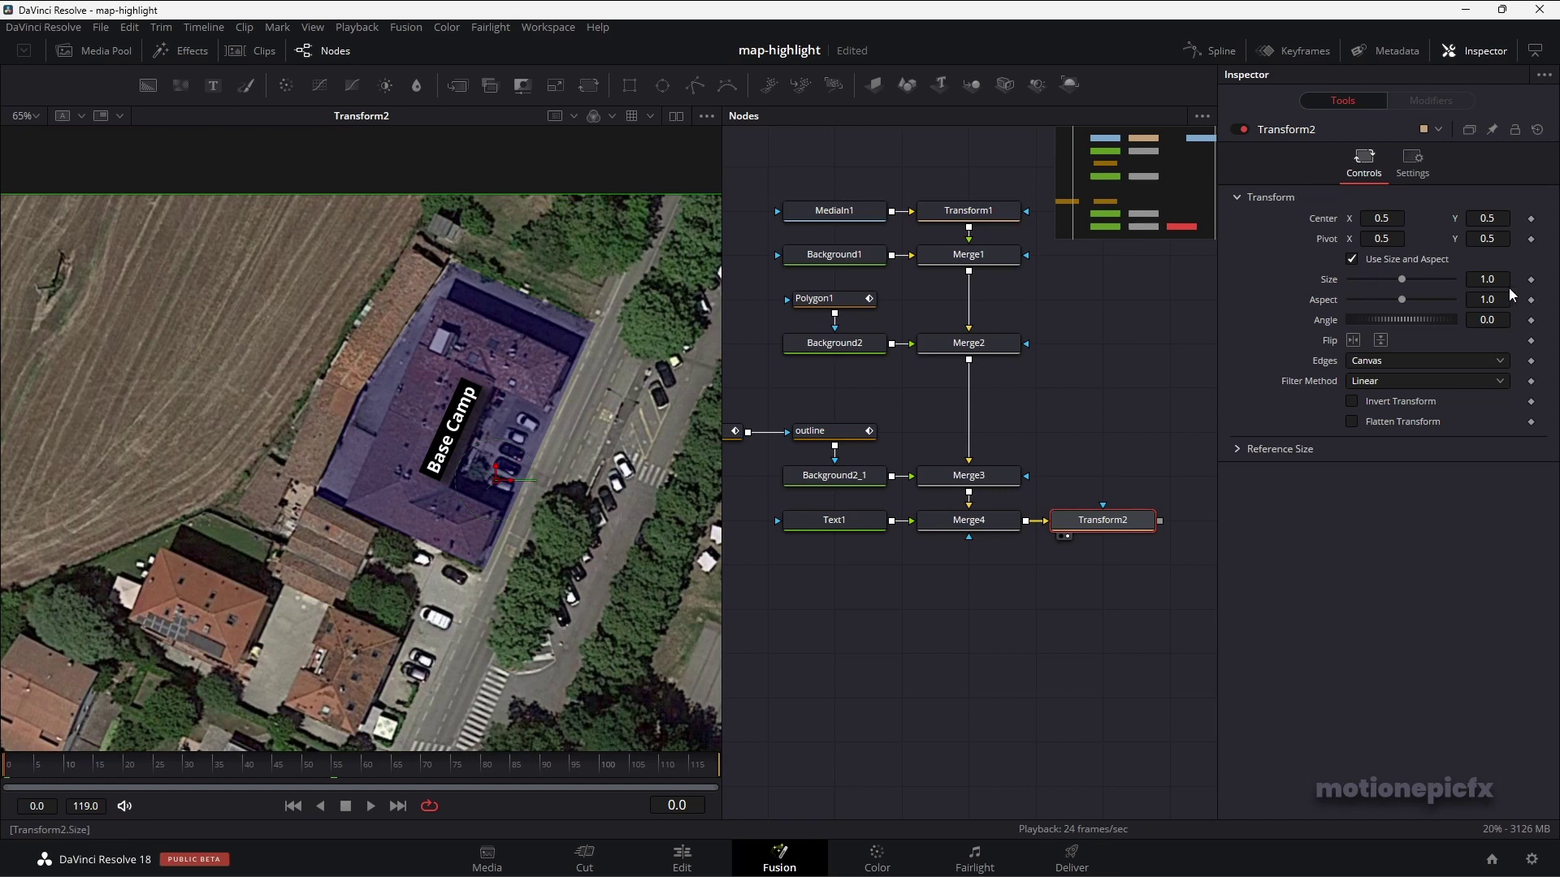
{"action": "left_click", "coordinate": [1531, 279]}
{"action": "left_click", "coordinate": [184, 771]}
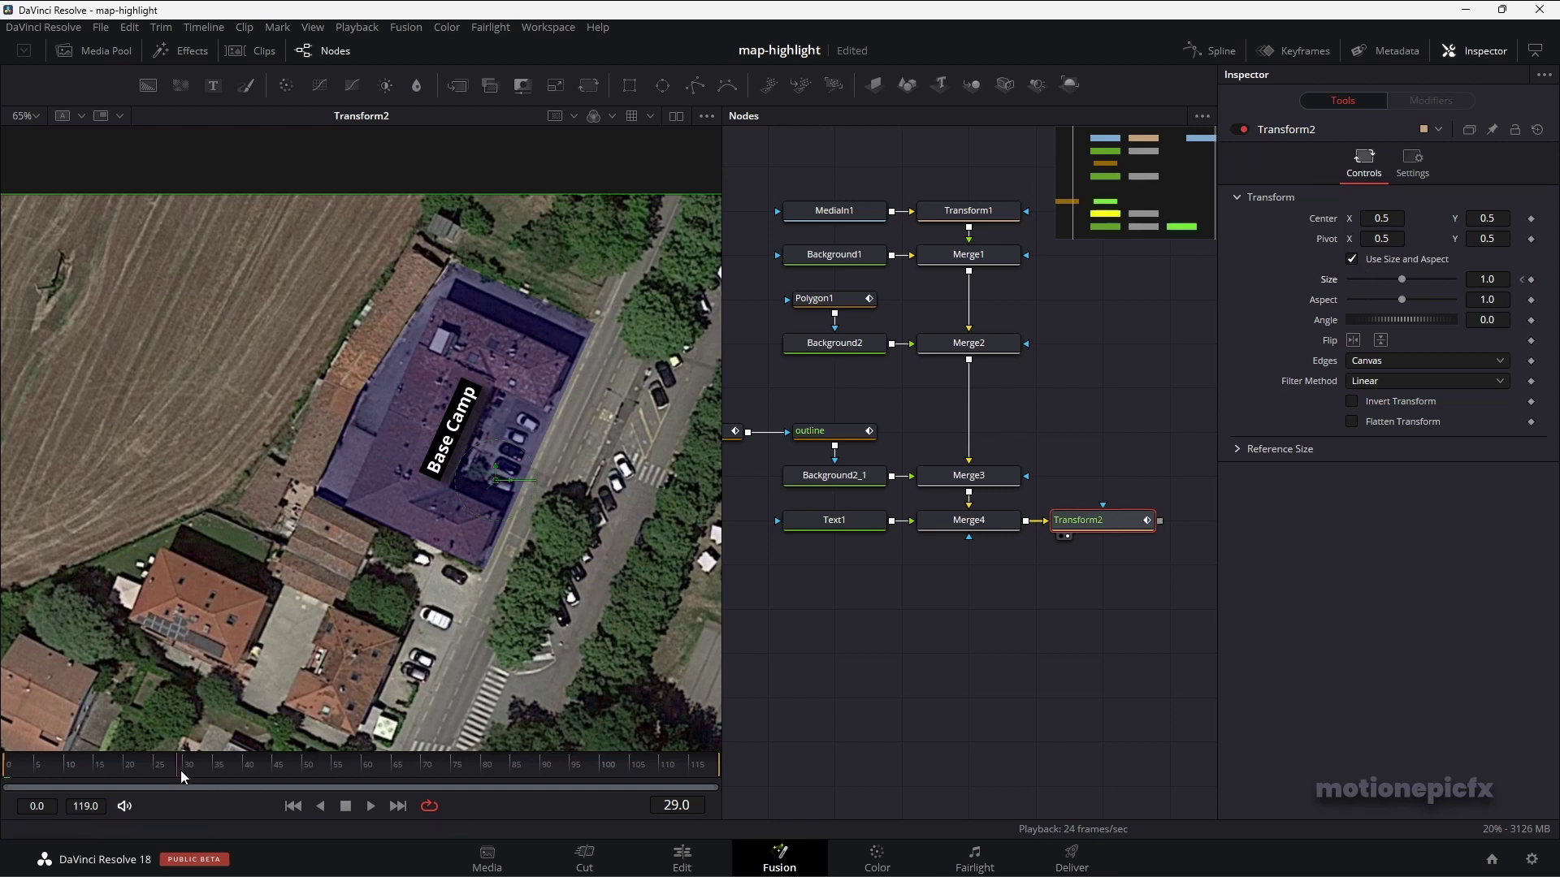
{"action": "left_click_drag", "start_coordinate": [1487, 279], "coordinate": [1558, 279]}
{"action": "left_click_drag", "start_coordinate": [1487, 239], "coordinate": [1558, 239]}
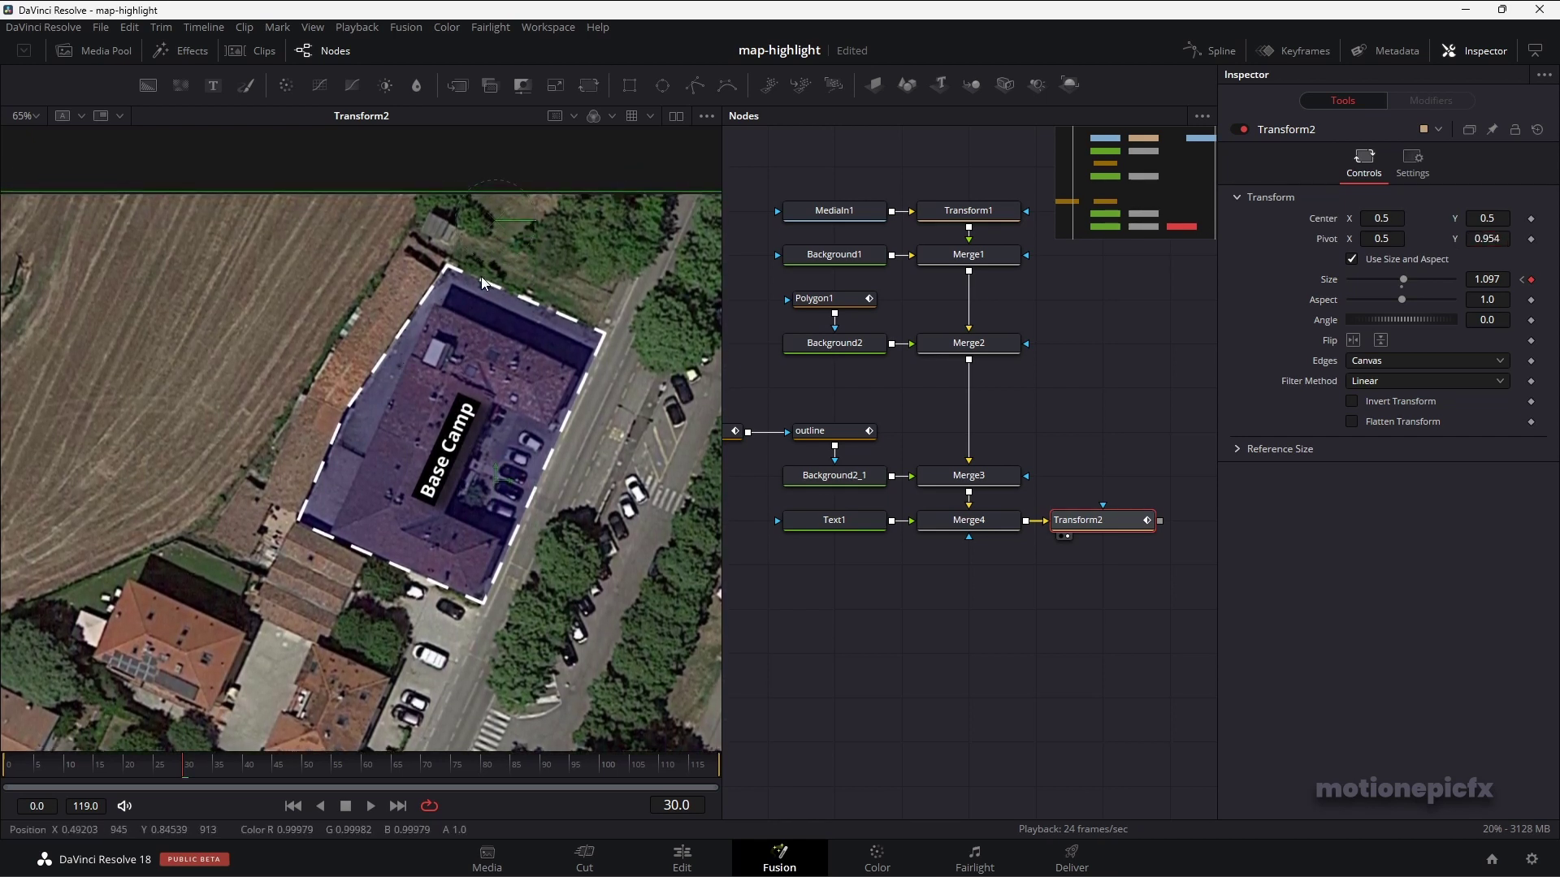
- Smooth the Transform2 Size animation curve in the Spline editor and increase its easing
{"action": "left_click", "coordinate": [1210, 51]}
{"action": "left_click", "coordinate": [1141, 596]}
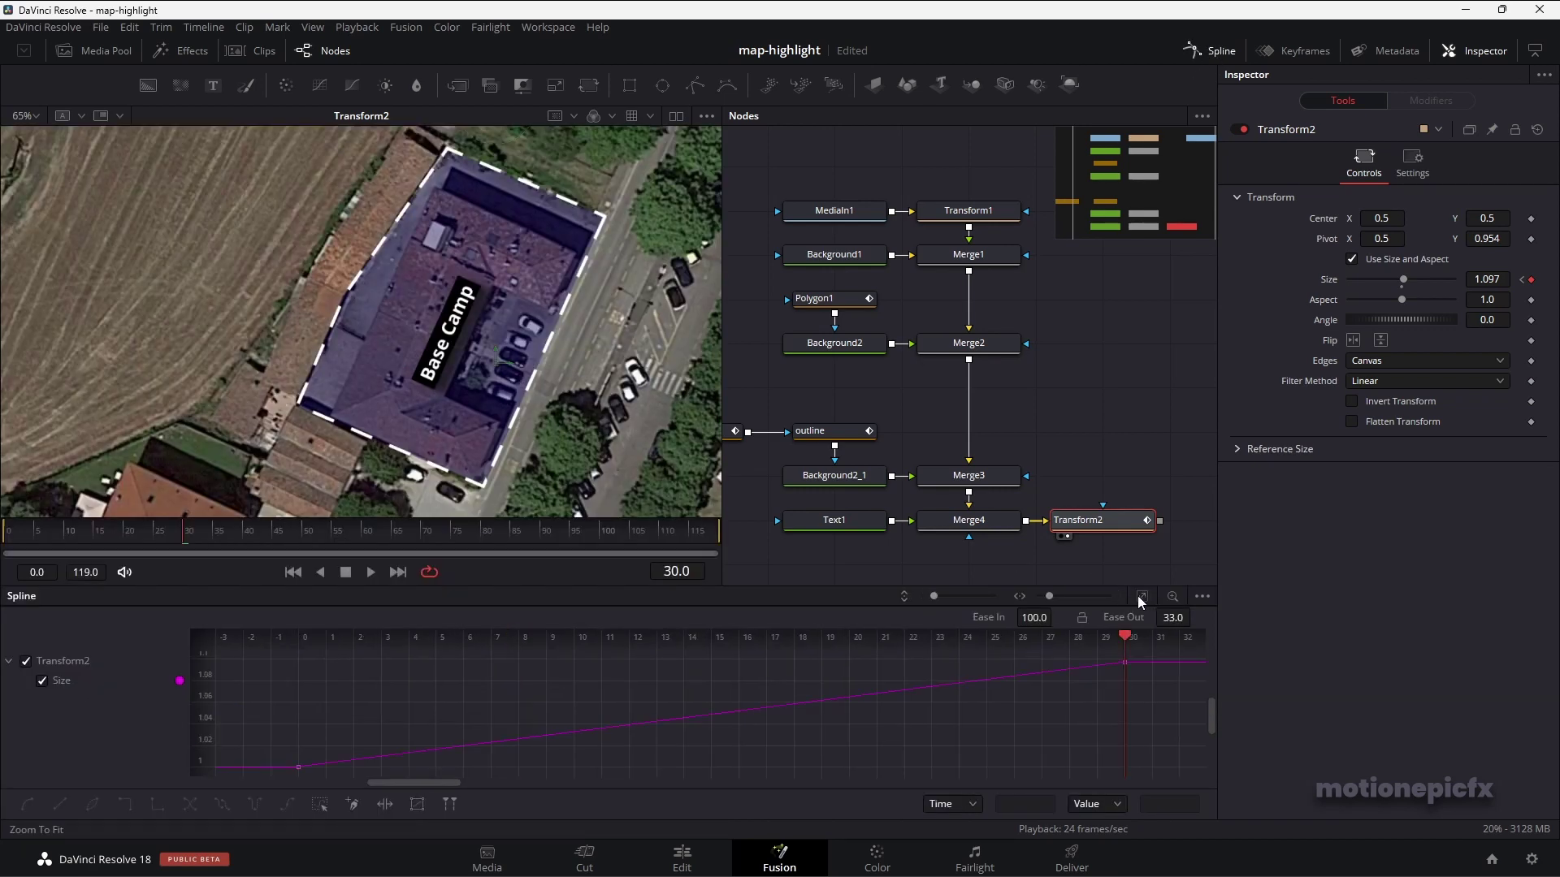
{"action": "left_click", "coordinate": [319, 804]}
{"action": "key", "text": "s"}
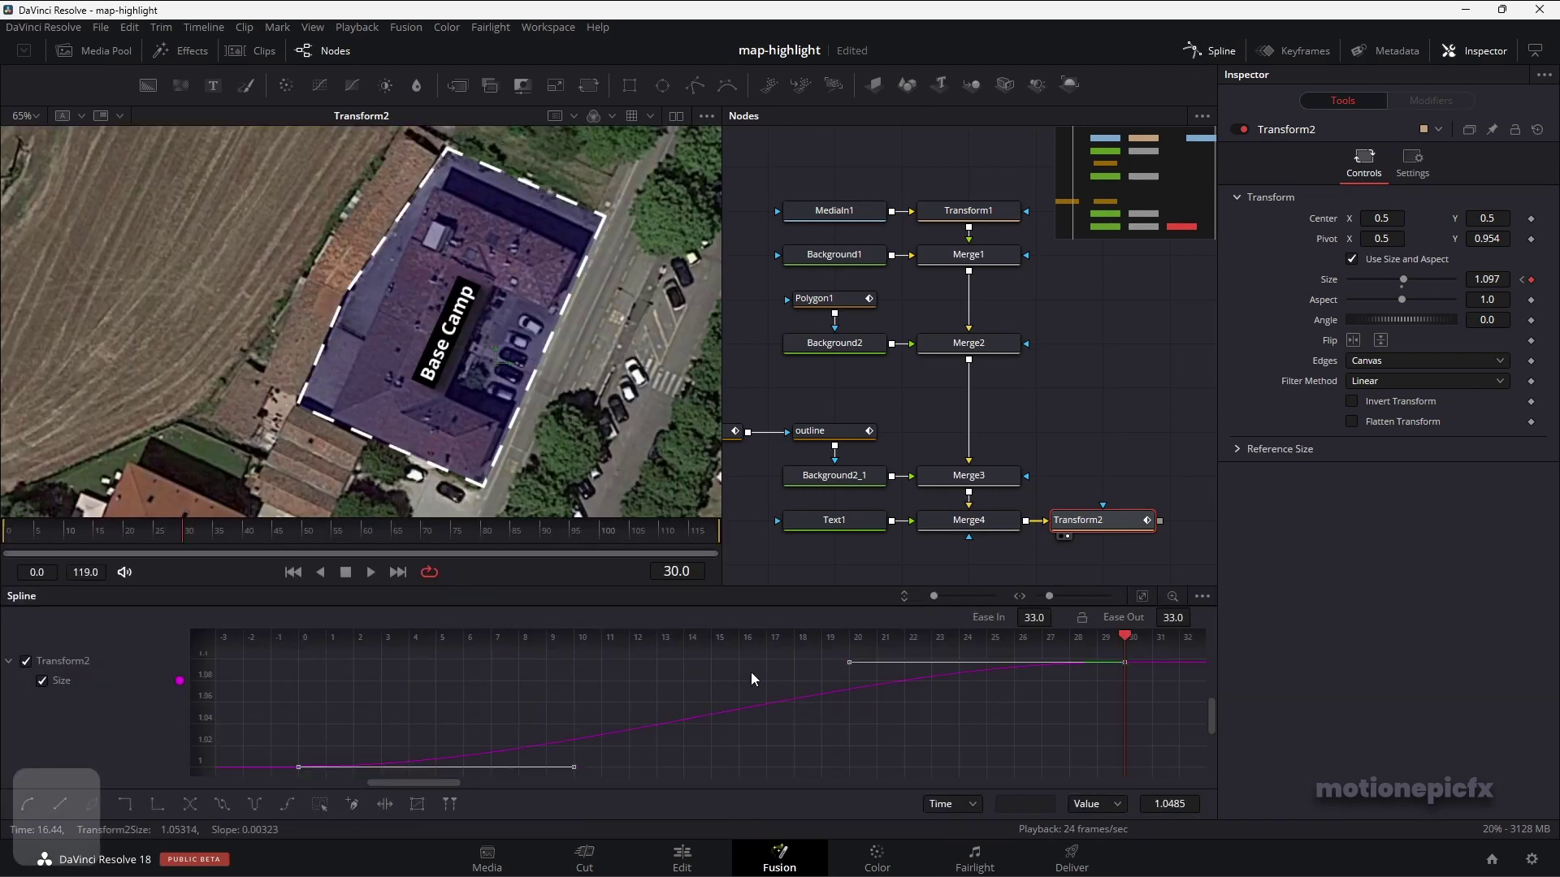
{"action": "left_click_drag", "start_coordinate": [1051, 618], "coordinate": [1104, 617]}
{"action": "left_click", "coordinate": [1211, 51]}
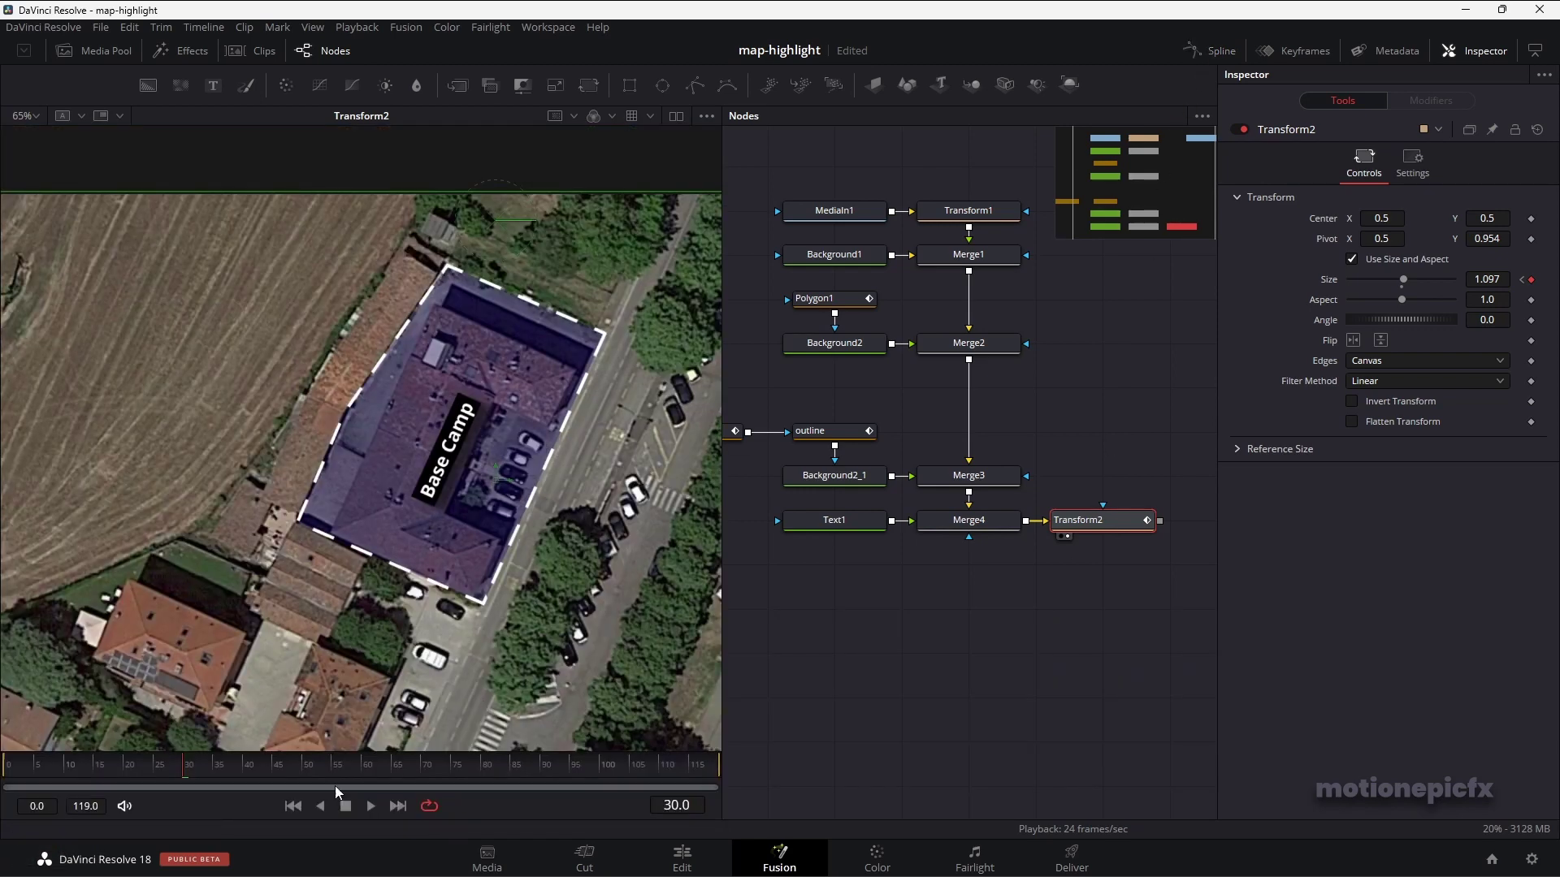
- Play the zoom animation from the start and check the whole frame around frame 30
{"action": "left_click", "coordinate": [290, 805]}
{"action": "key", "text": "space"}
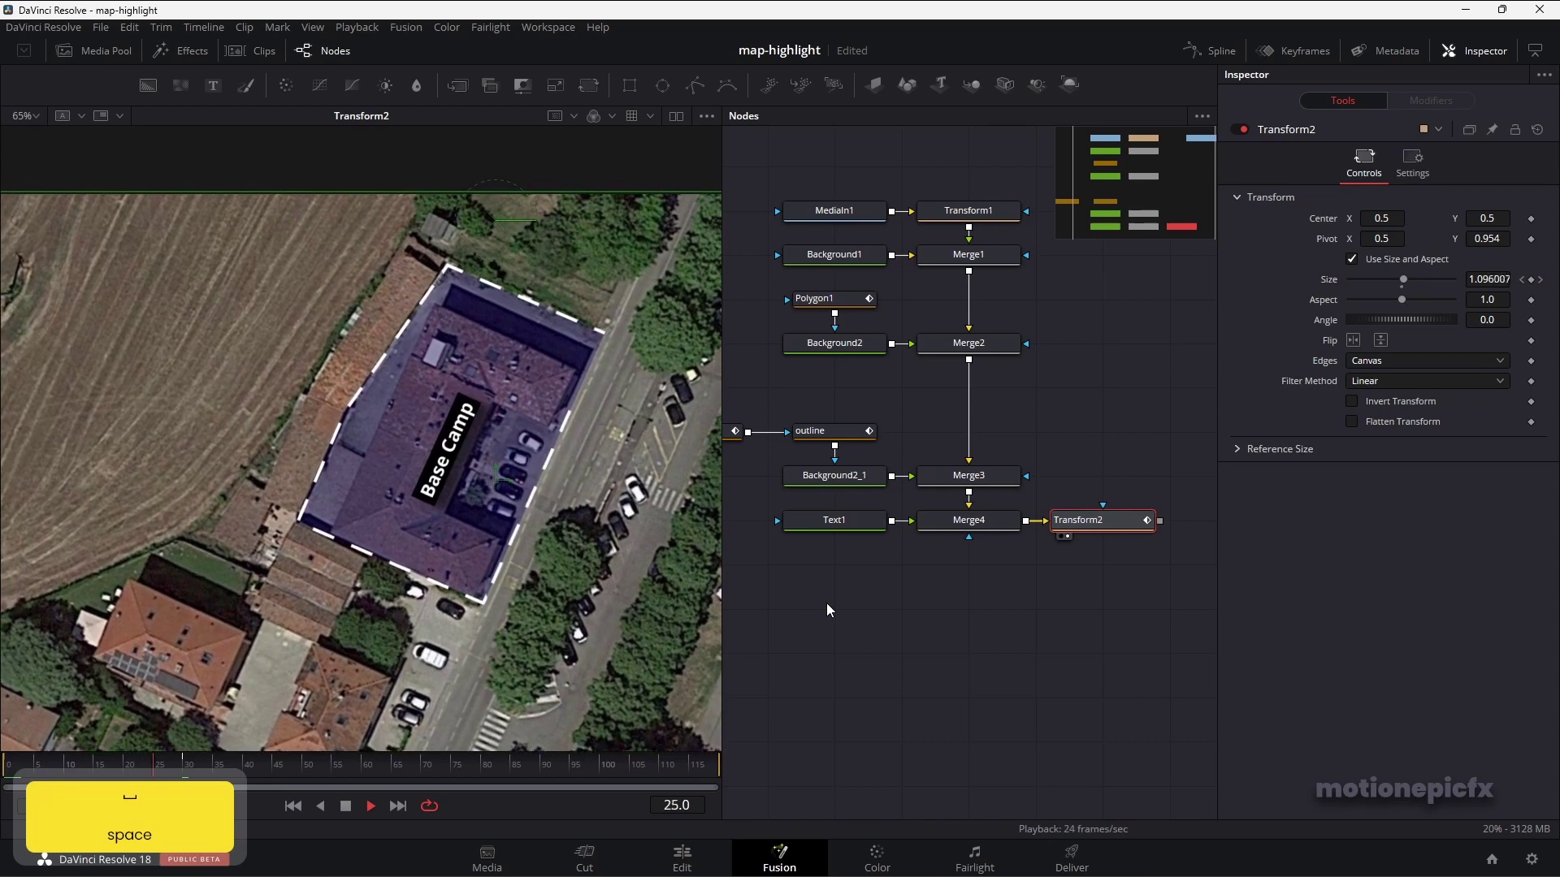
{"action": "scroll", "coordinate": [501, 413], "scroll_direction": "down", "scroll_amount": 3}
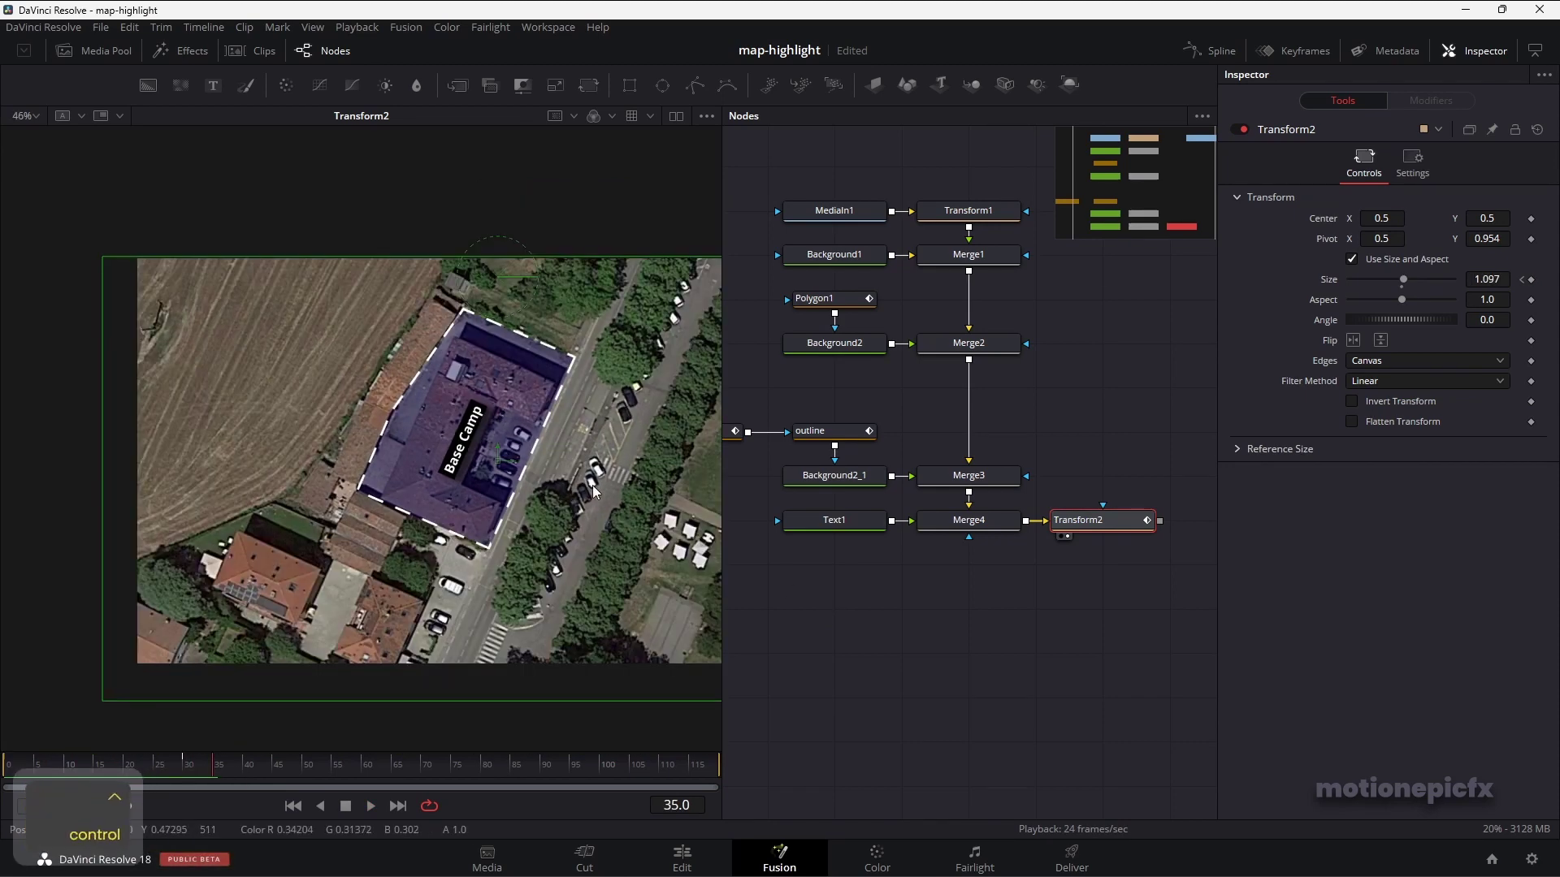
{"action": "left_click_drag", "start_coordinate": [592, 485], "coordinate": [508, 495]}
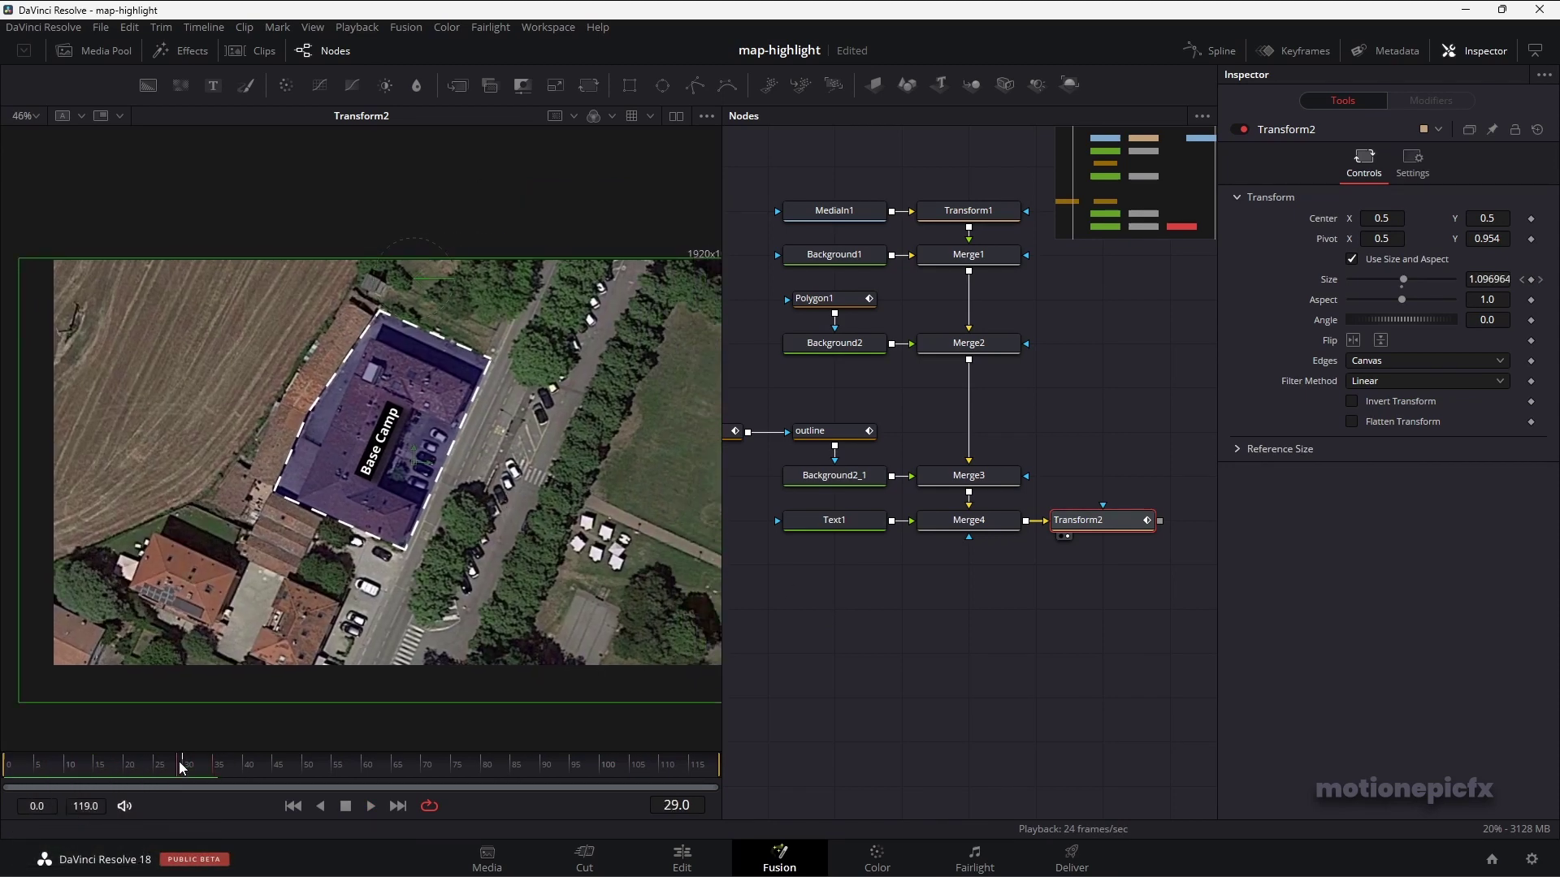
{"action": "left_click_drag", "start_coordinate": [209, 767], "coordinate": [221, 769]}
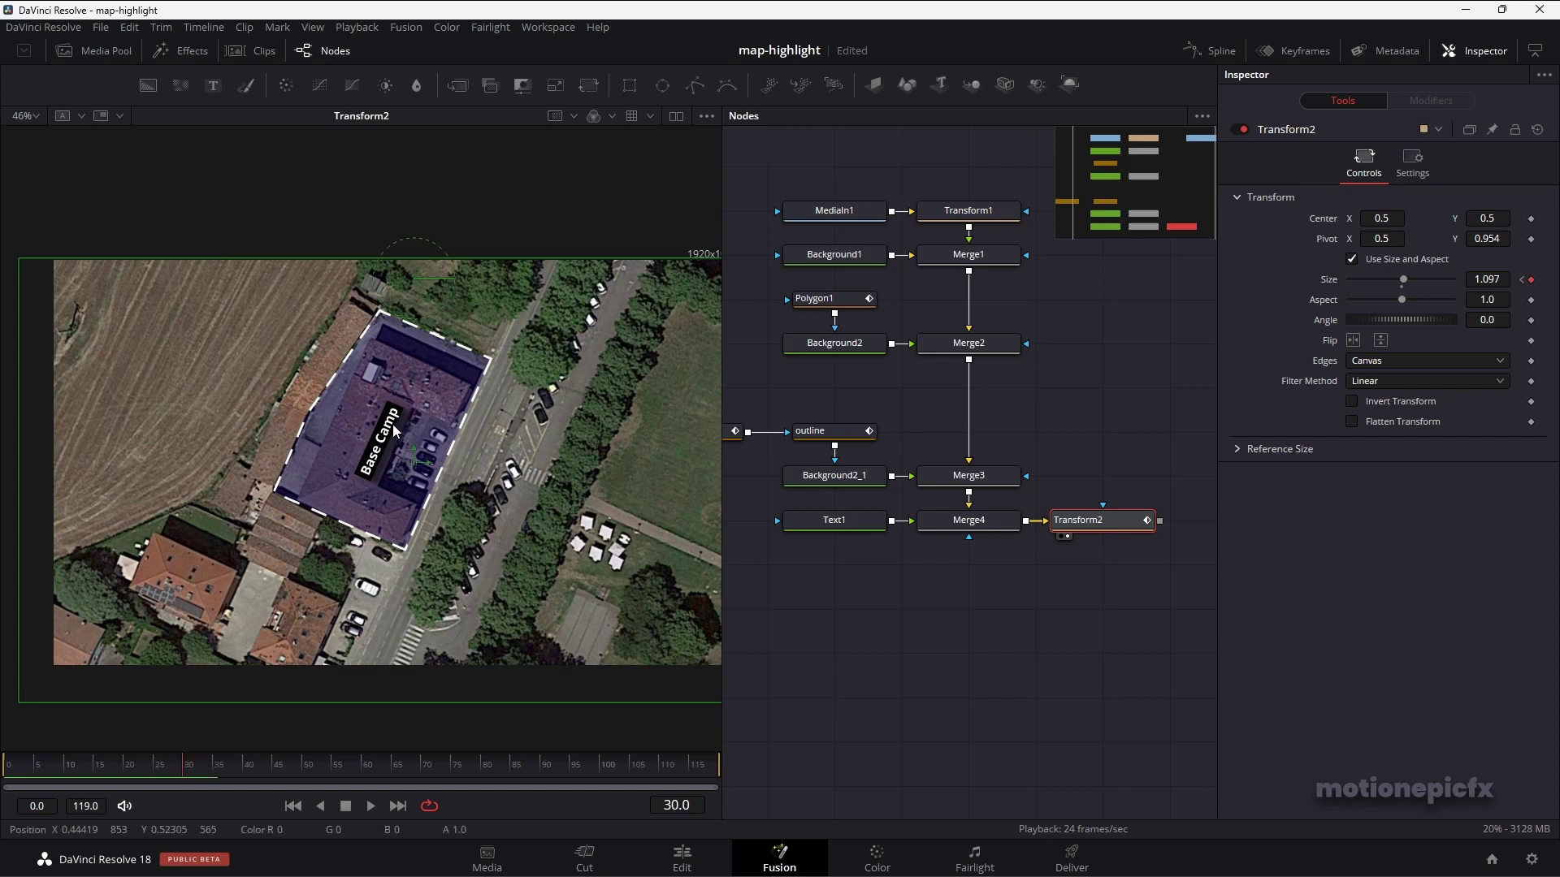
- Keyframe Merge2's Blend at frame 30 with a value of 0.0
{"action": "left_click", "coordinate": [842, 345]}
{"action": "left_click", "coordinate": [979, 349]}
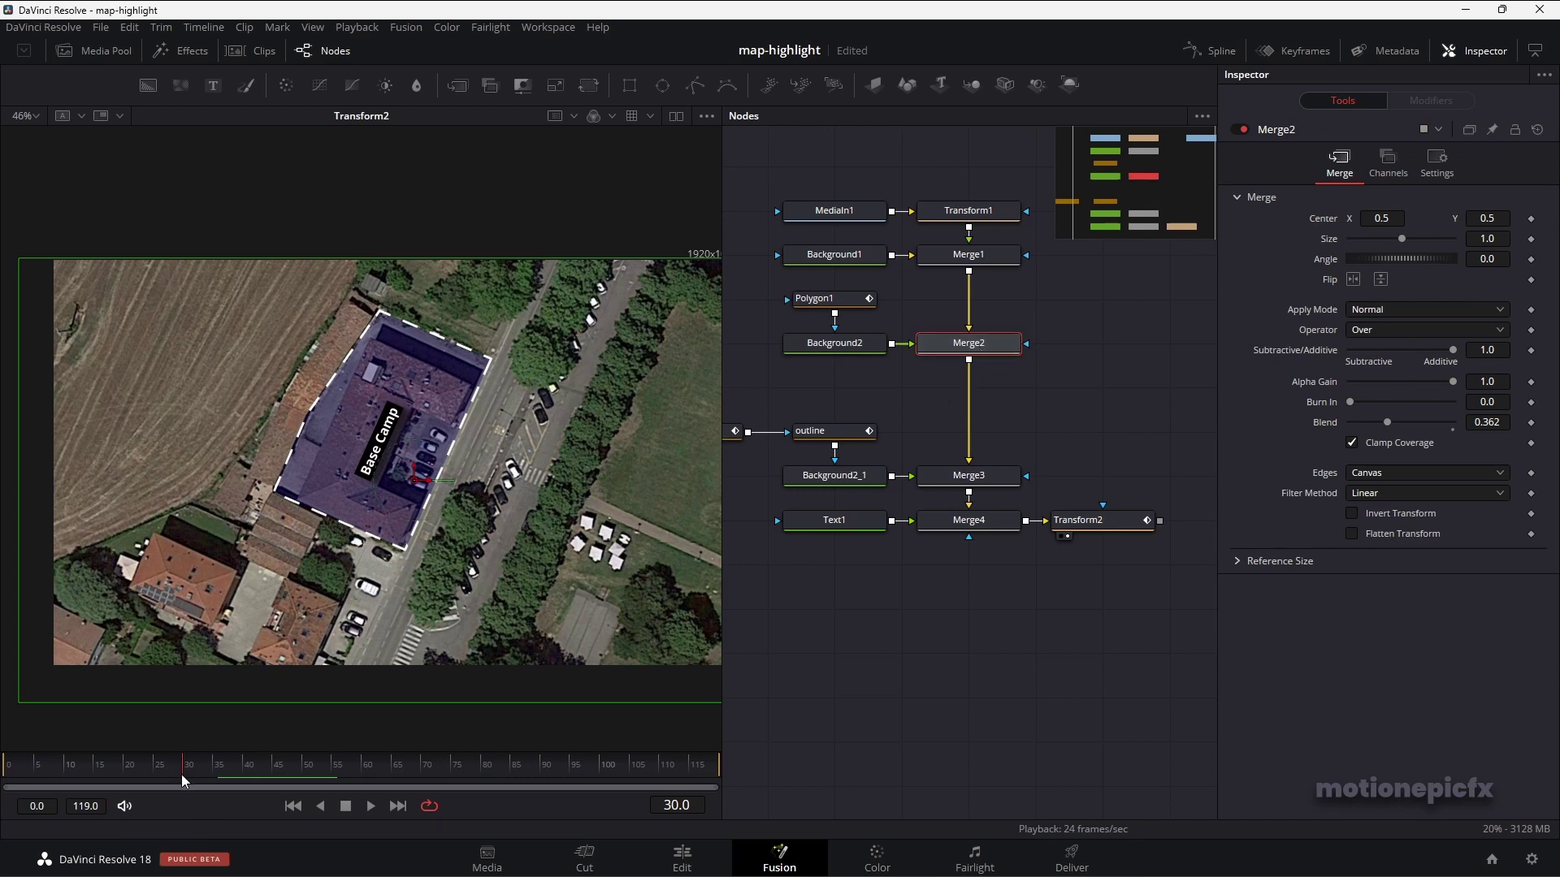
{"action": "key", "text": "Left"}
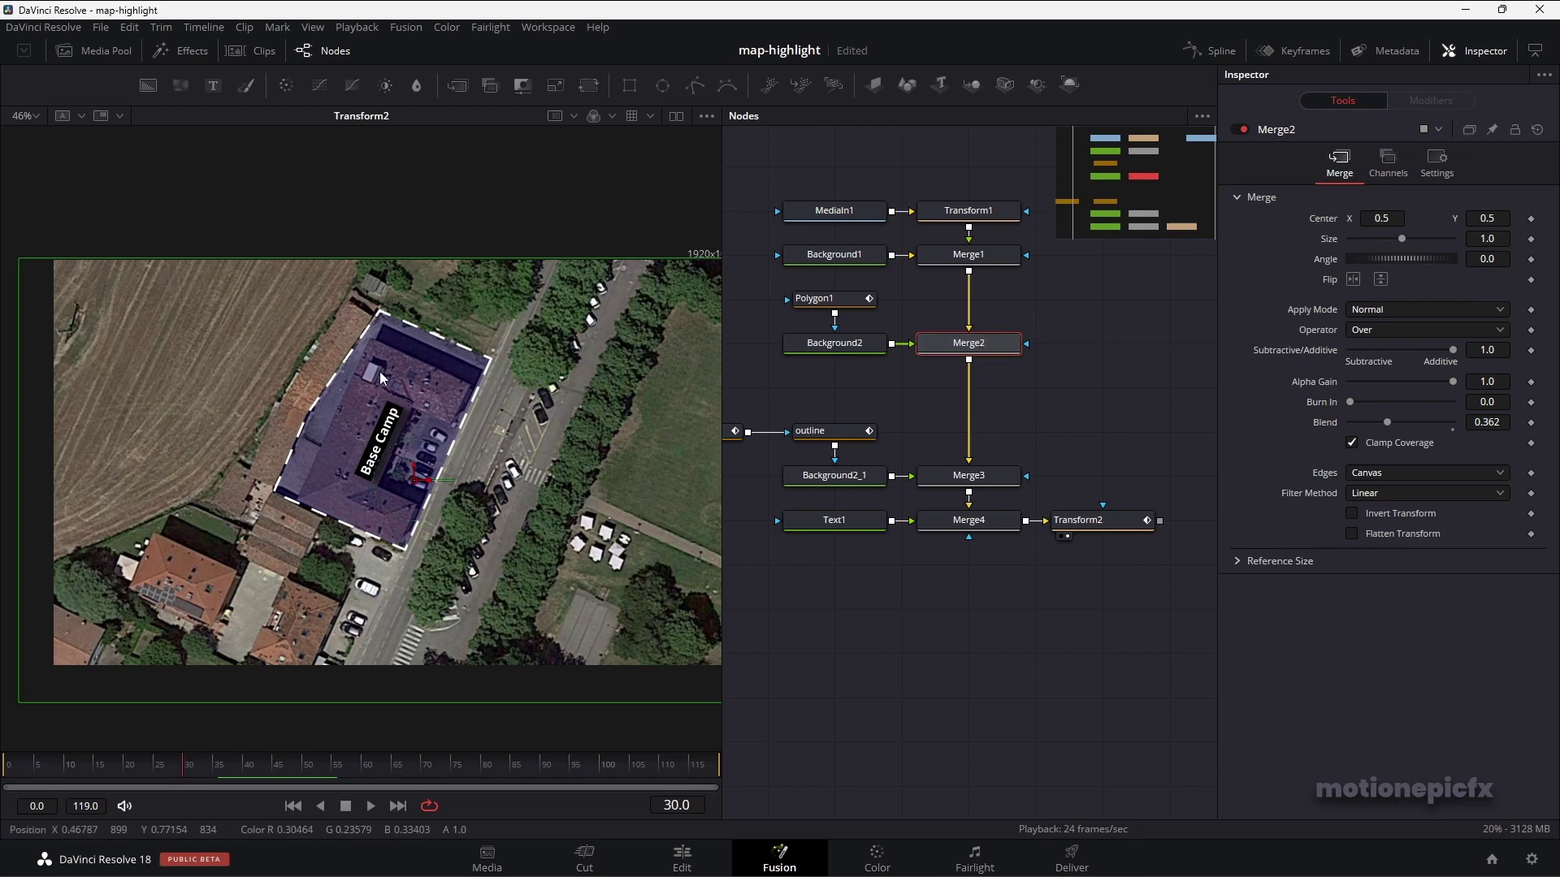
{"action": "left_click", "coordinate": [1531, 422]}
{"action": "left_click_drag", "start_coordinate": [1387, 423], "coordinate": [1182, 406]}
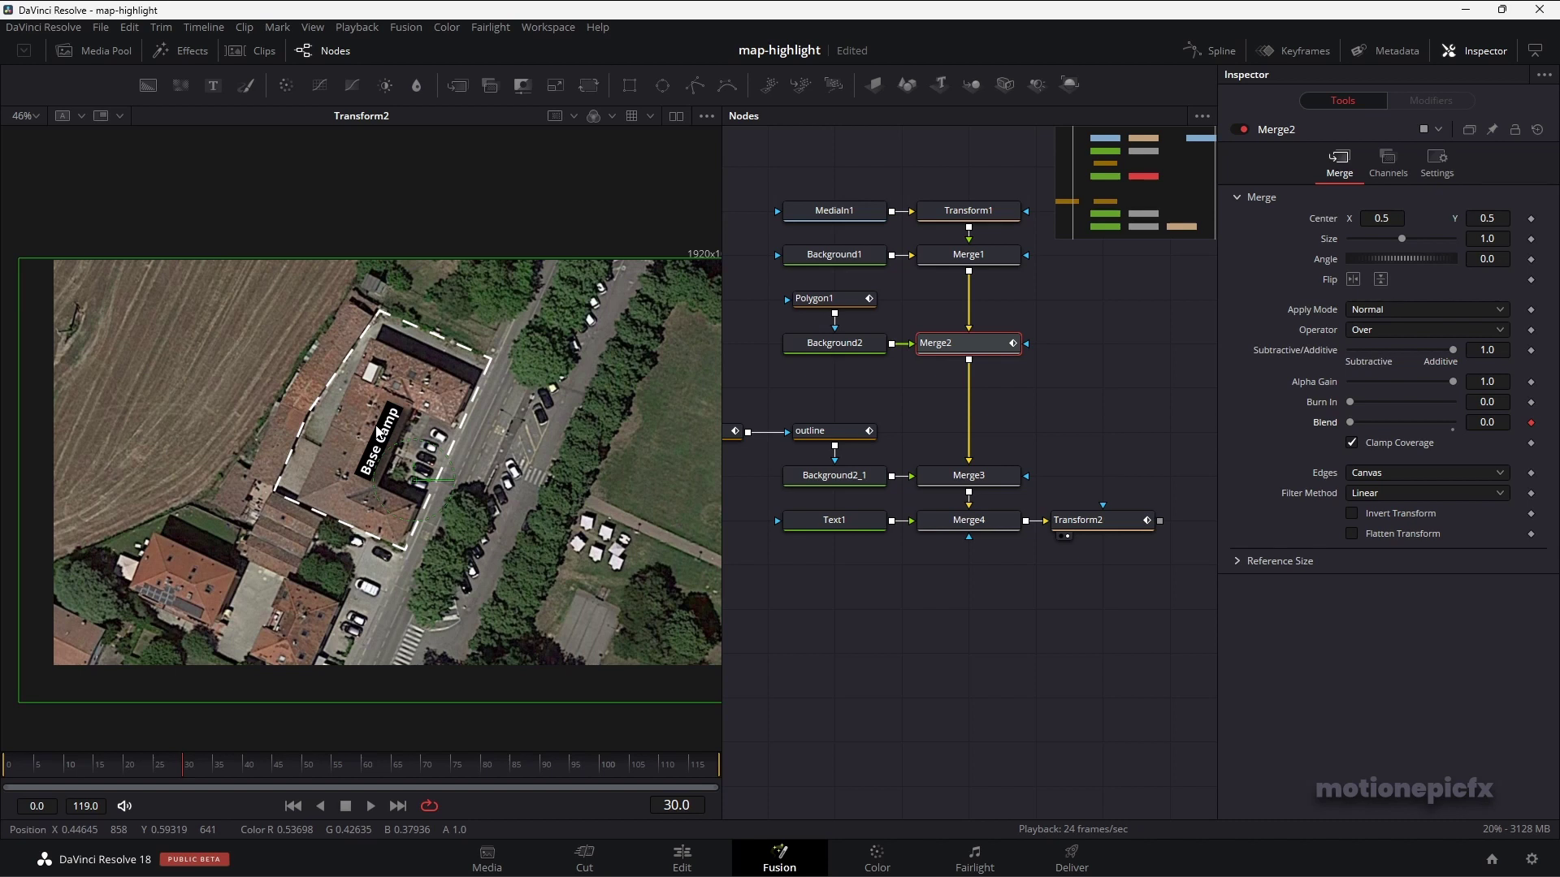
- Add flicker keyframes to Merge2's Blend up to frame 37, with 0.402 at frame 32 and 0.378 at frame 37
{"action": "key", "text": "Right"}
{"action": "key", "text": "Right"}
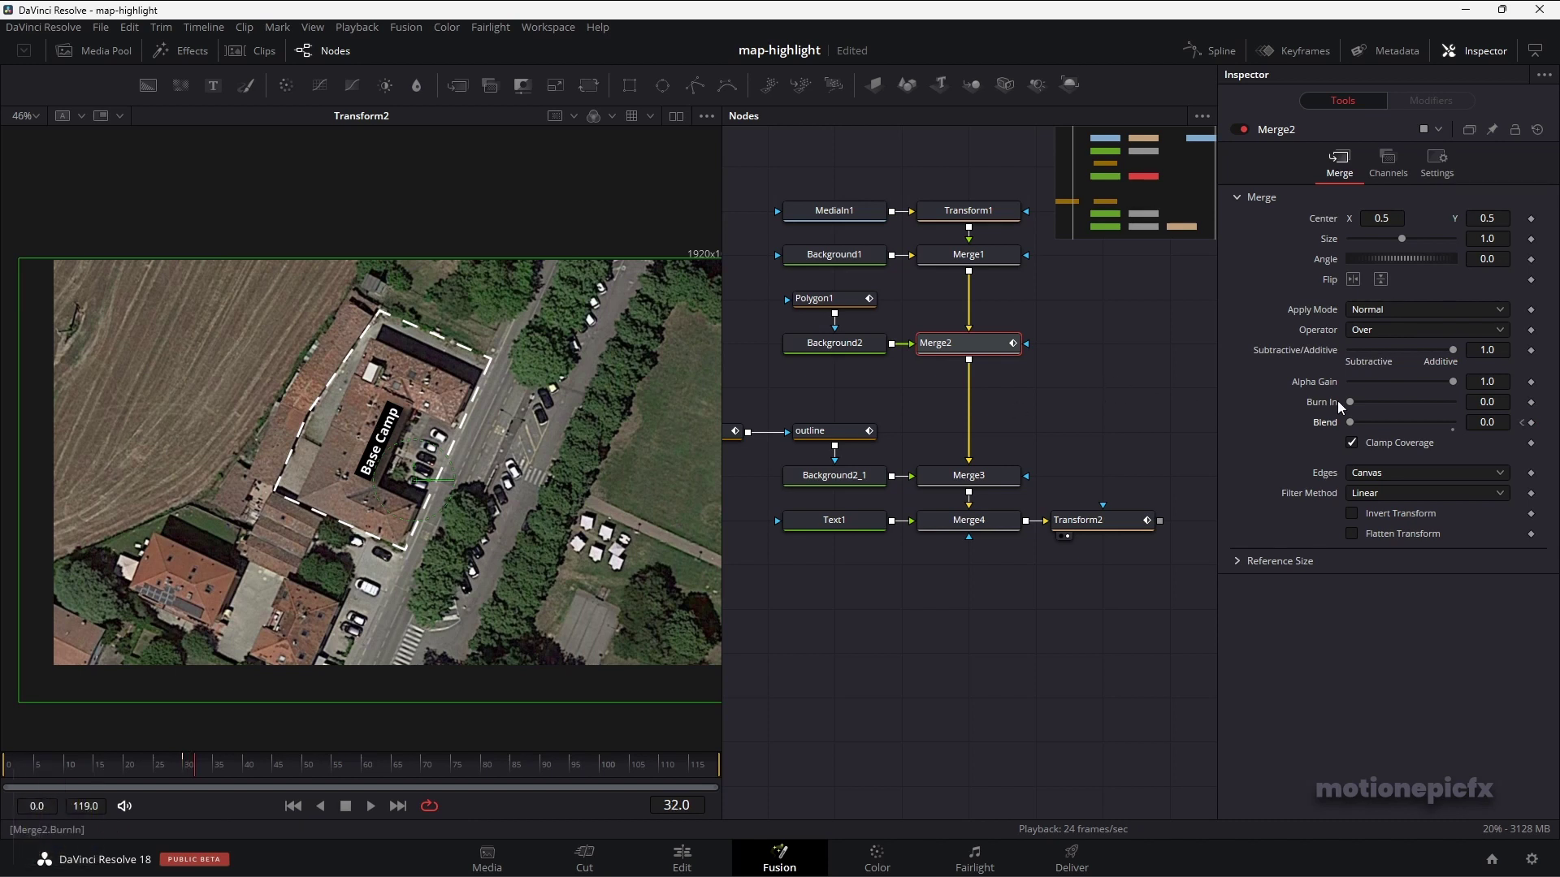
{"action": "left_click_drag", "start_coordinate": [1350, 420], "coordinate": [1391, 418]}
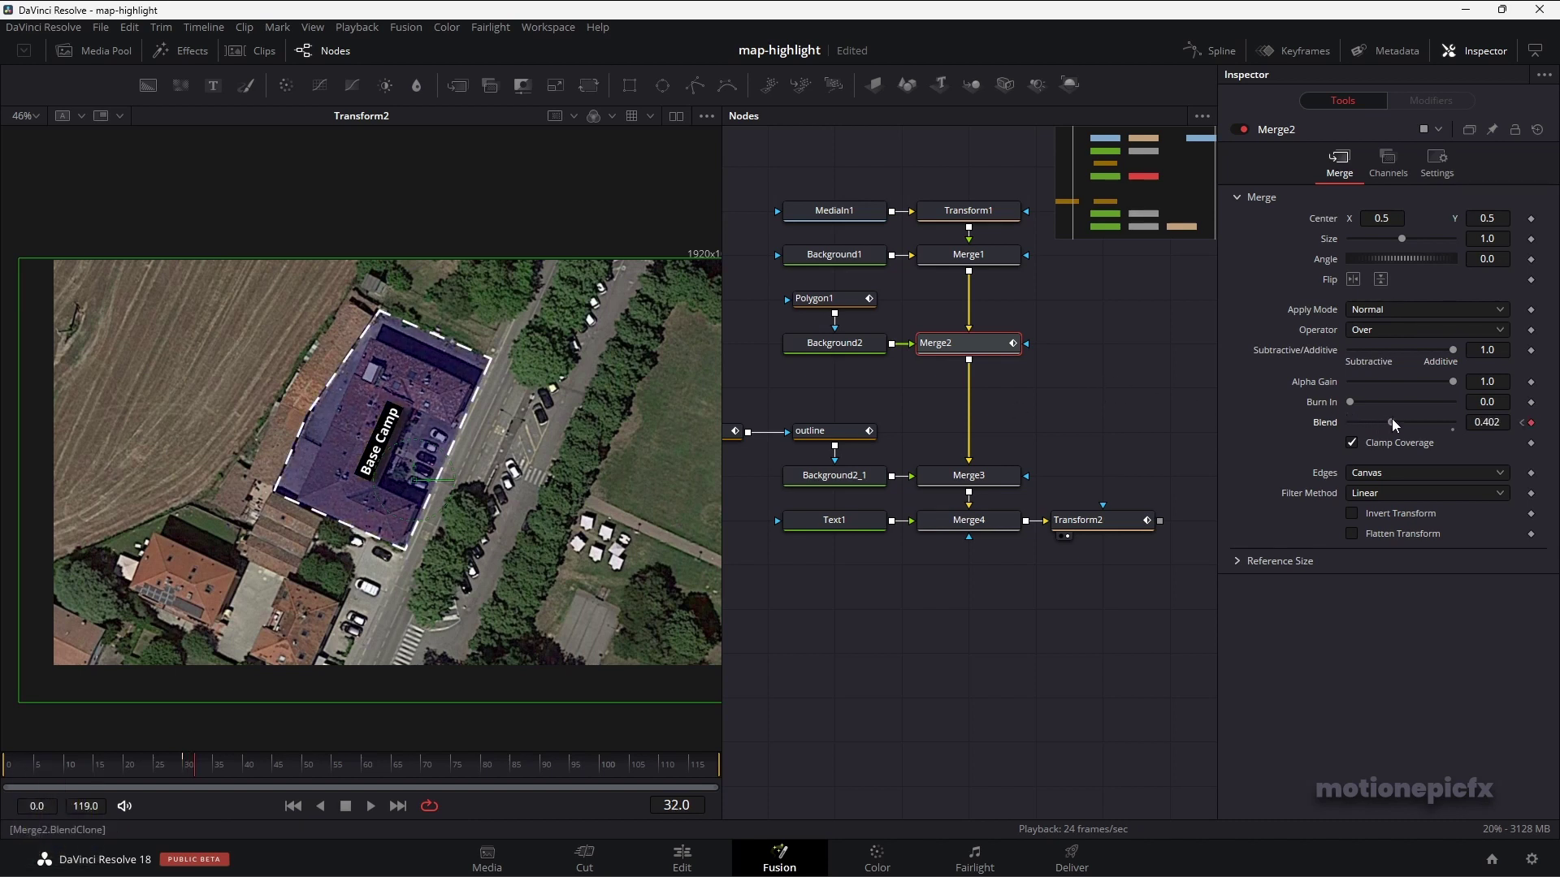
{"action": "key", "text": "Right"}
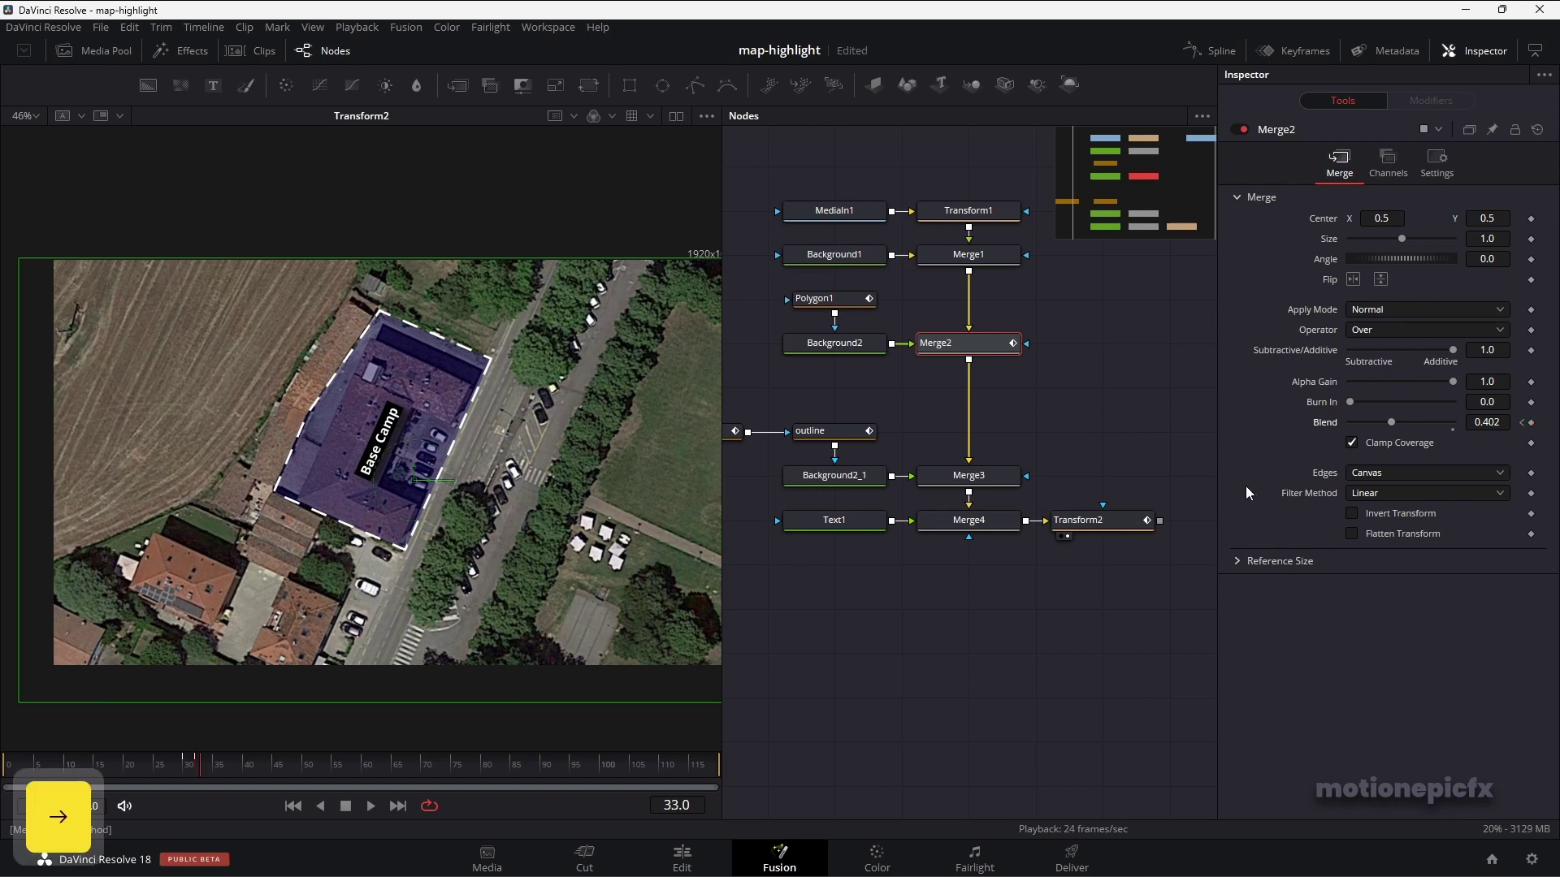
{"action": "mouse_move", "coordinate": [1390, 421]}
{"action": "left_mouse_down"}
{"action": "mouse_move", "coordinate": [1358, 422]}
{"action": "mouse_move", "coordinate": [1386, 422]}
{"action": "left_mouse_up"}
{"action": "key", "text": "Right"}
{"action": "key", "text": "Right"}
{"action": "key", "text": "Right"}
{"action": "key", "text": "Right"}
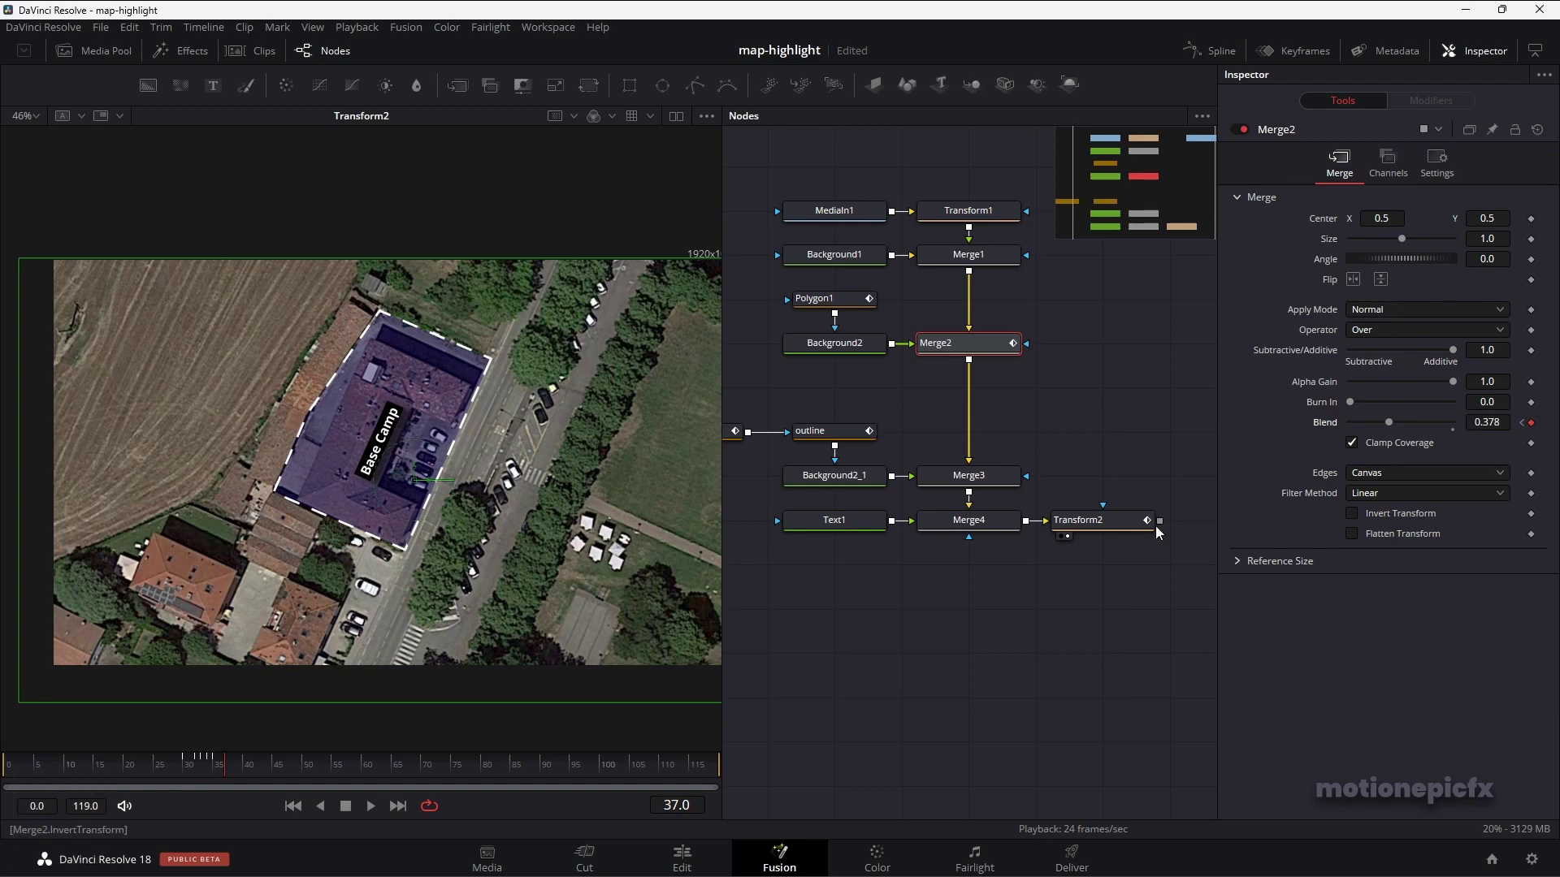
- Play back the composition to check the polygon fill's flicker
{"action": "left_click", "coordinate": [174, 767]}
{"action": "key", "text": "space"}
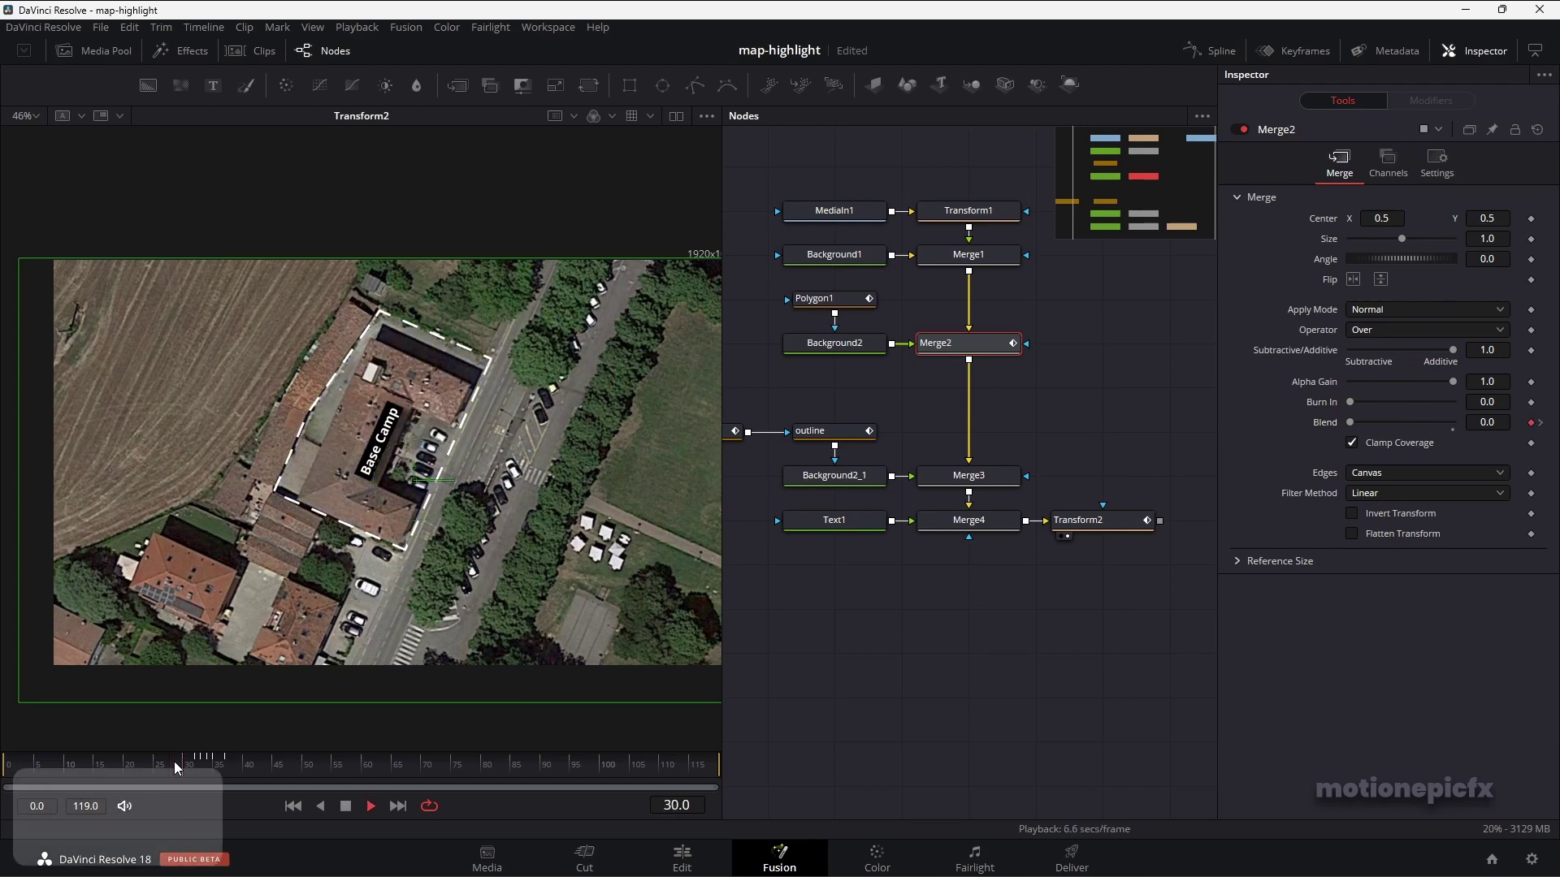
{"action": "left_click", "coordinate": [294, 807]}
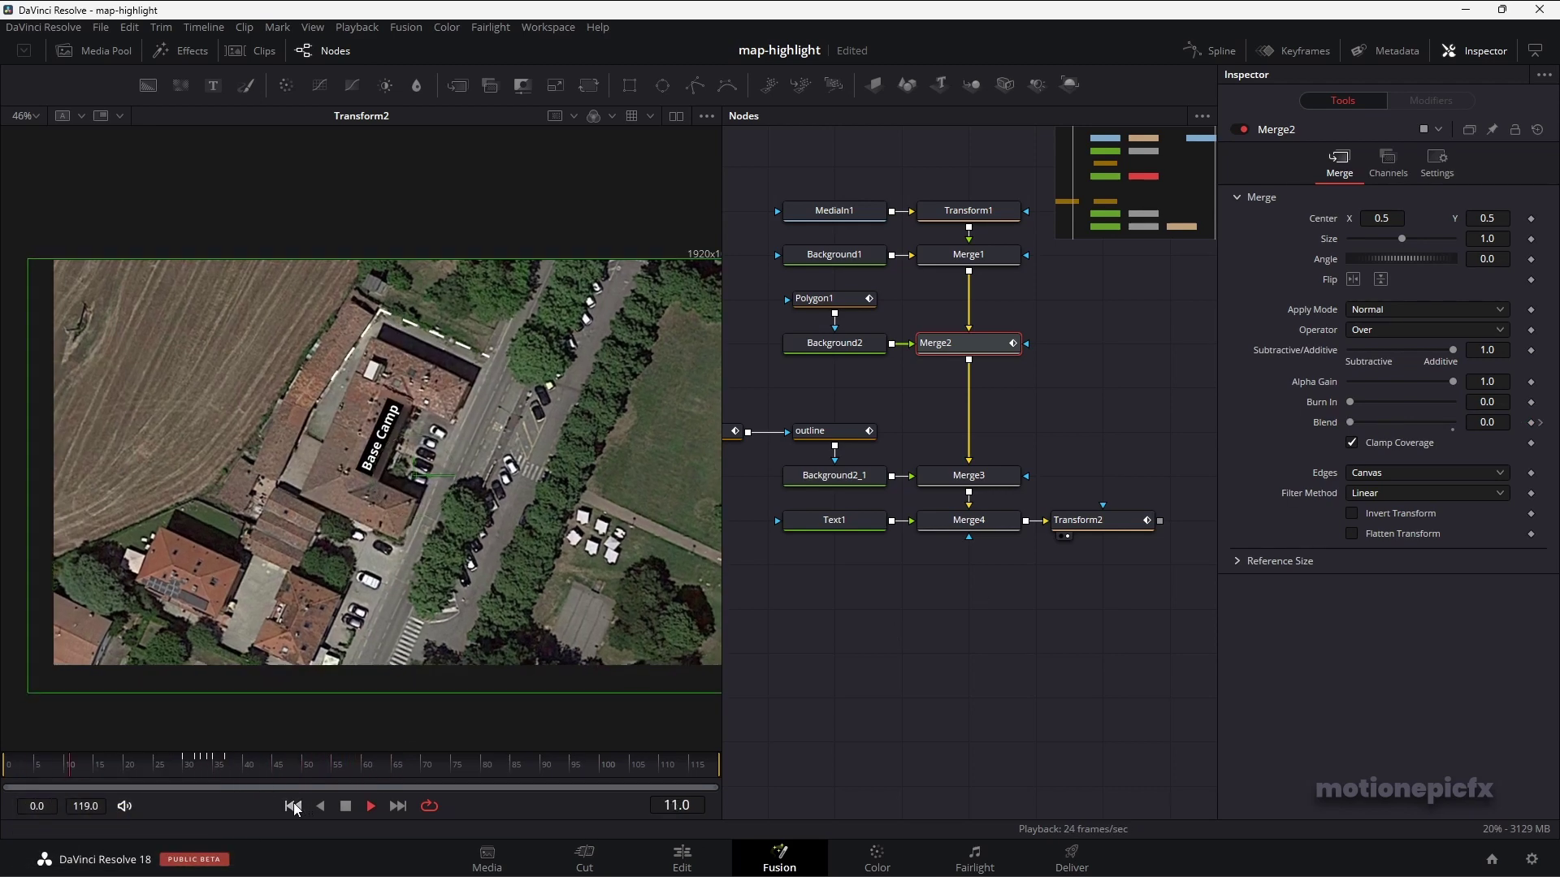
- Move MediaIn1, Transform1, Background1 and Merge1 up together, and shift MediaIn1 away from Transform1 to make room
{"action": "left_click_drag", "start_coordinate": [1083, 383], "coordinate": [1084, 546]}
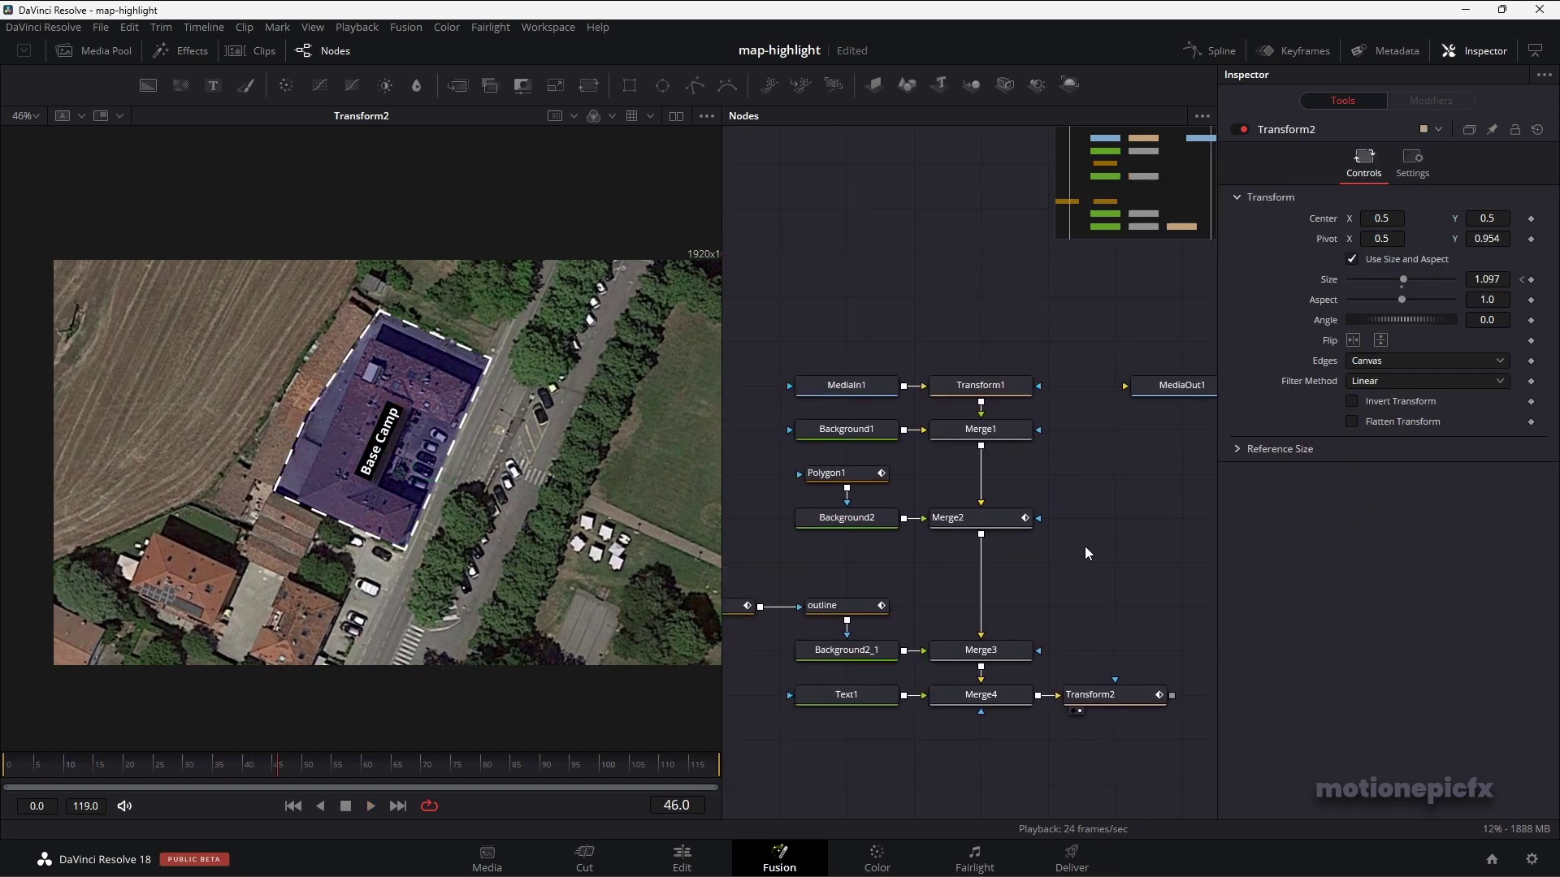
{"action": "left_click_drag", "start_coordinate": [1079, 607], "coordinate": [1118, 588]}
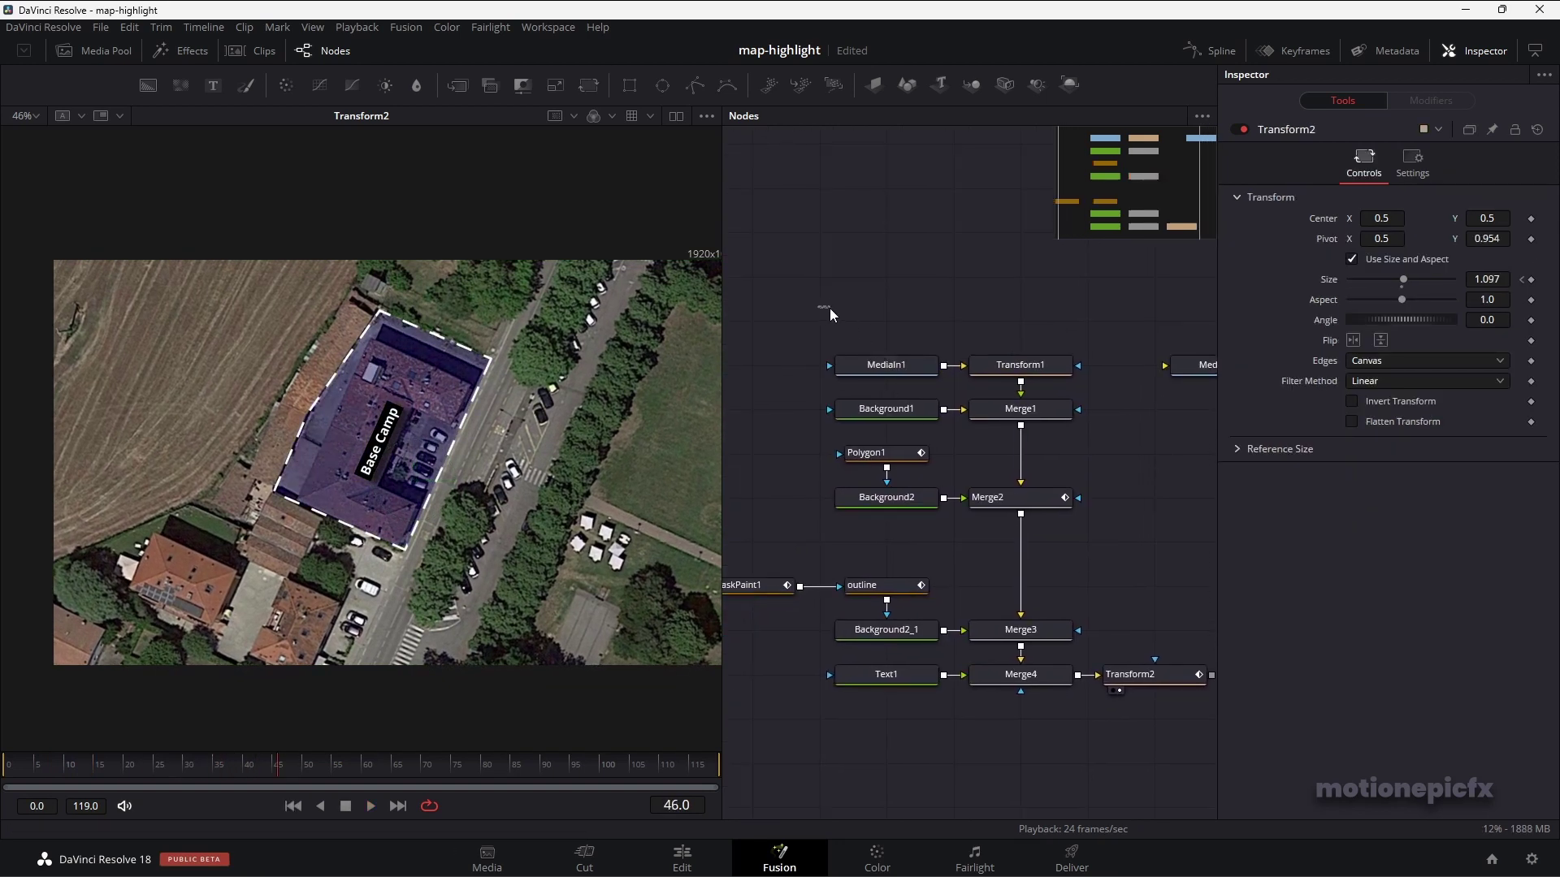
{"action": "left_click_drag", "start_coordinate": [818, 307], "coordinate": [1021, 355]}
{"action": "left_click", "coordinate": [1022, 360]}
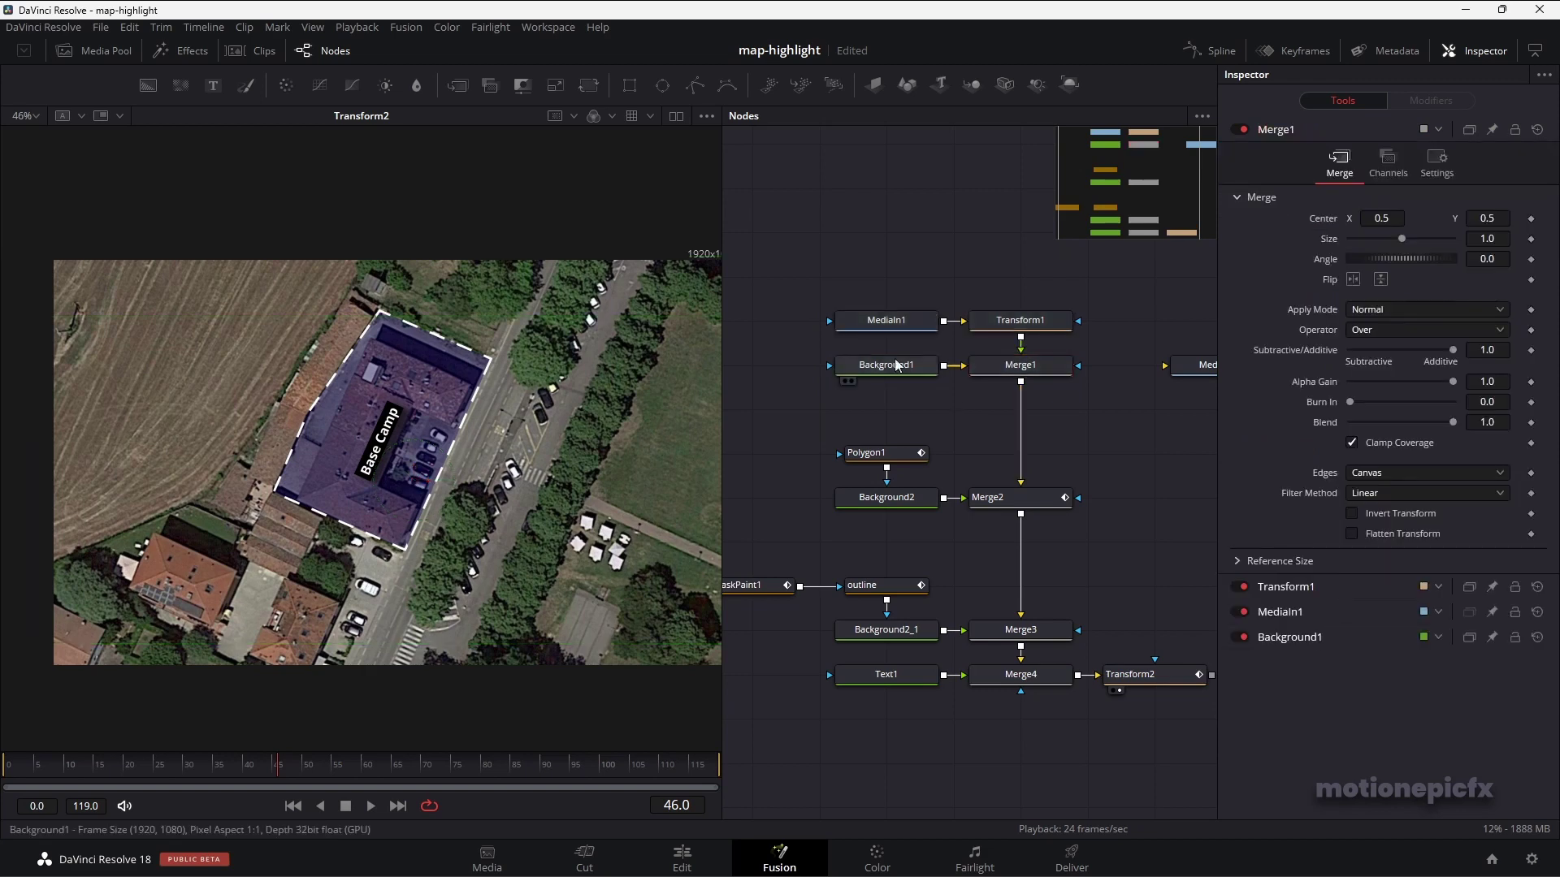
{"action": "left_click_drag", "start_coordinate": [879, 320], "coordinate": [760, 318]}
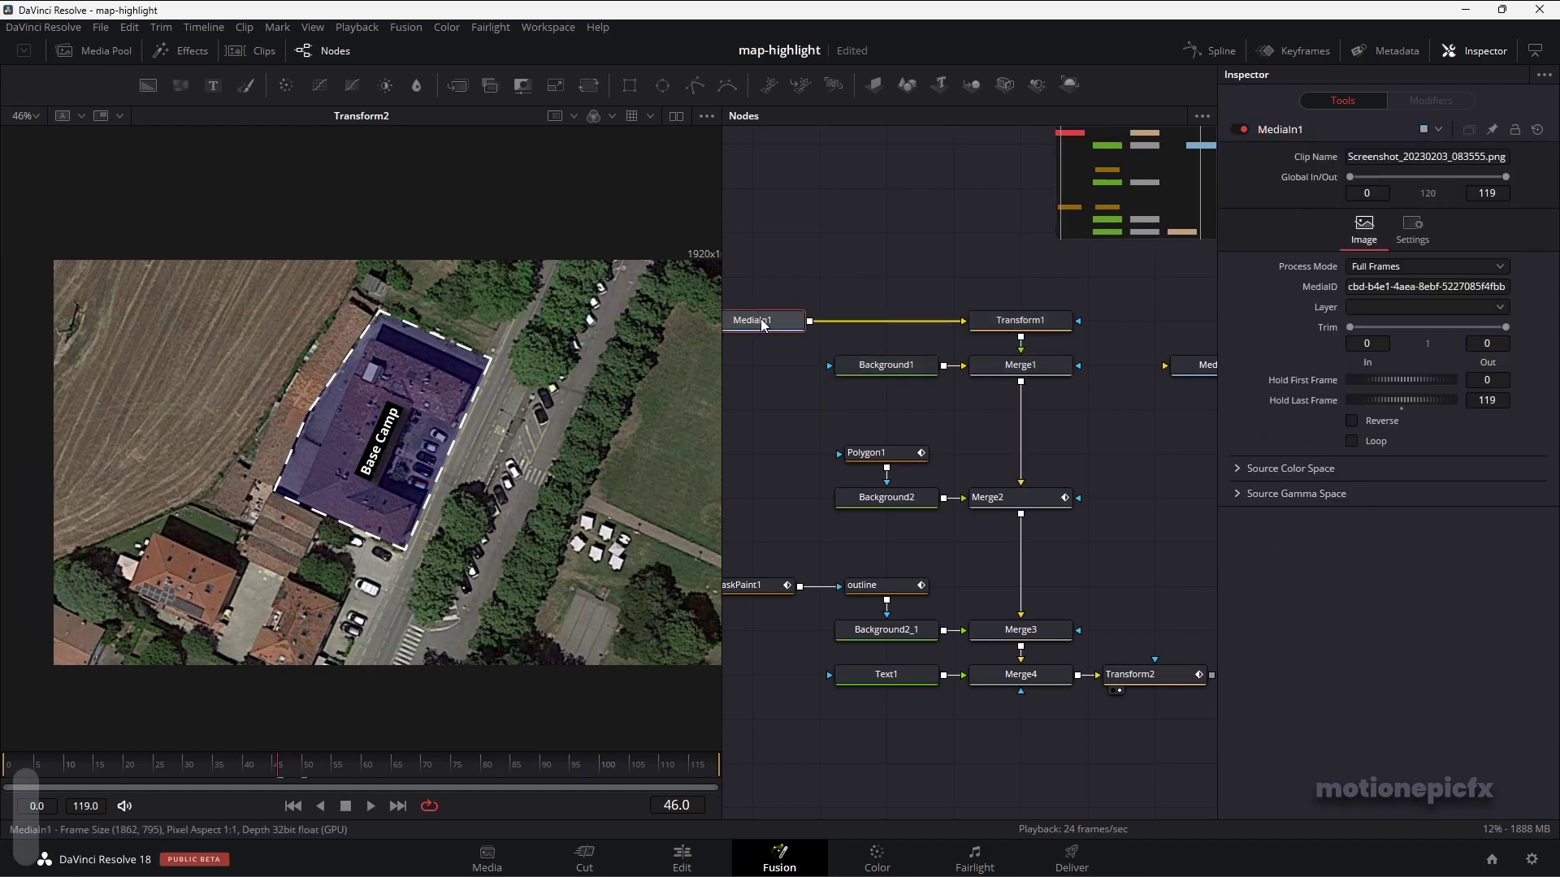
- Insert a Color Corrector between MediaIn1 and Transform1 and set its saturation to 0.0
{"action": "key", "text": "shift+space"}
{"action": "type", "text": "cc"}
{"action": "left_click", "coordinate": [841, 575]}
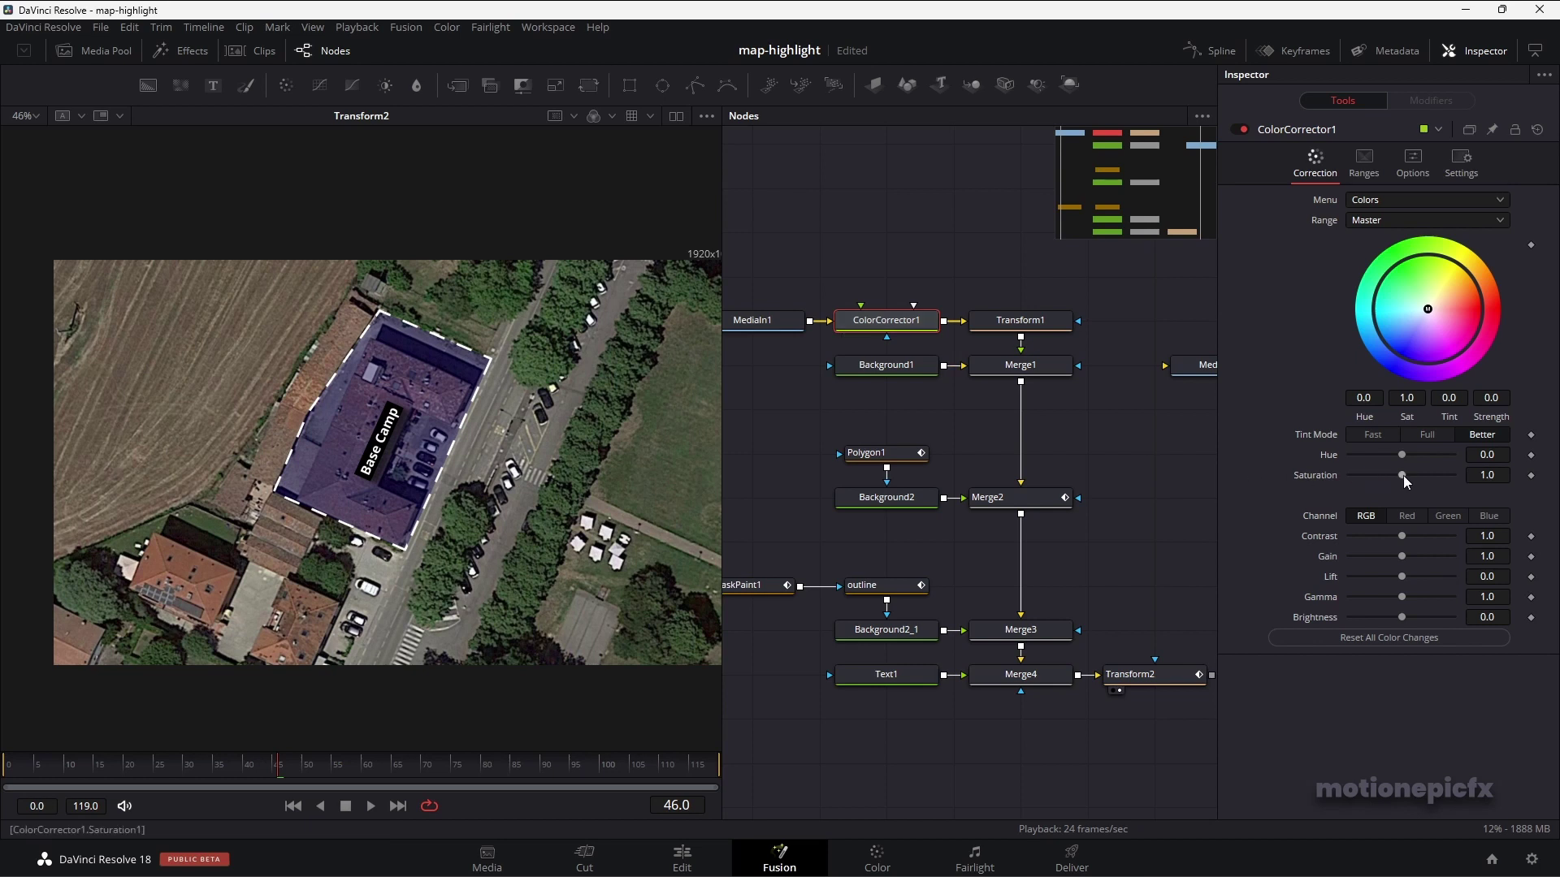
{"action": "left_click_drag", "start_coordinate": [1404, 476], "coordinate": [1284, 470]}
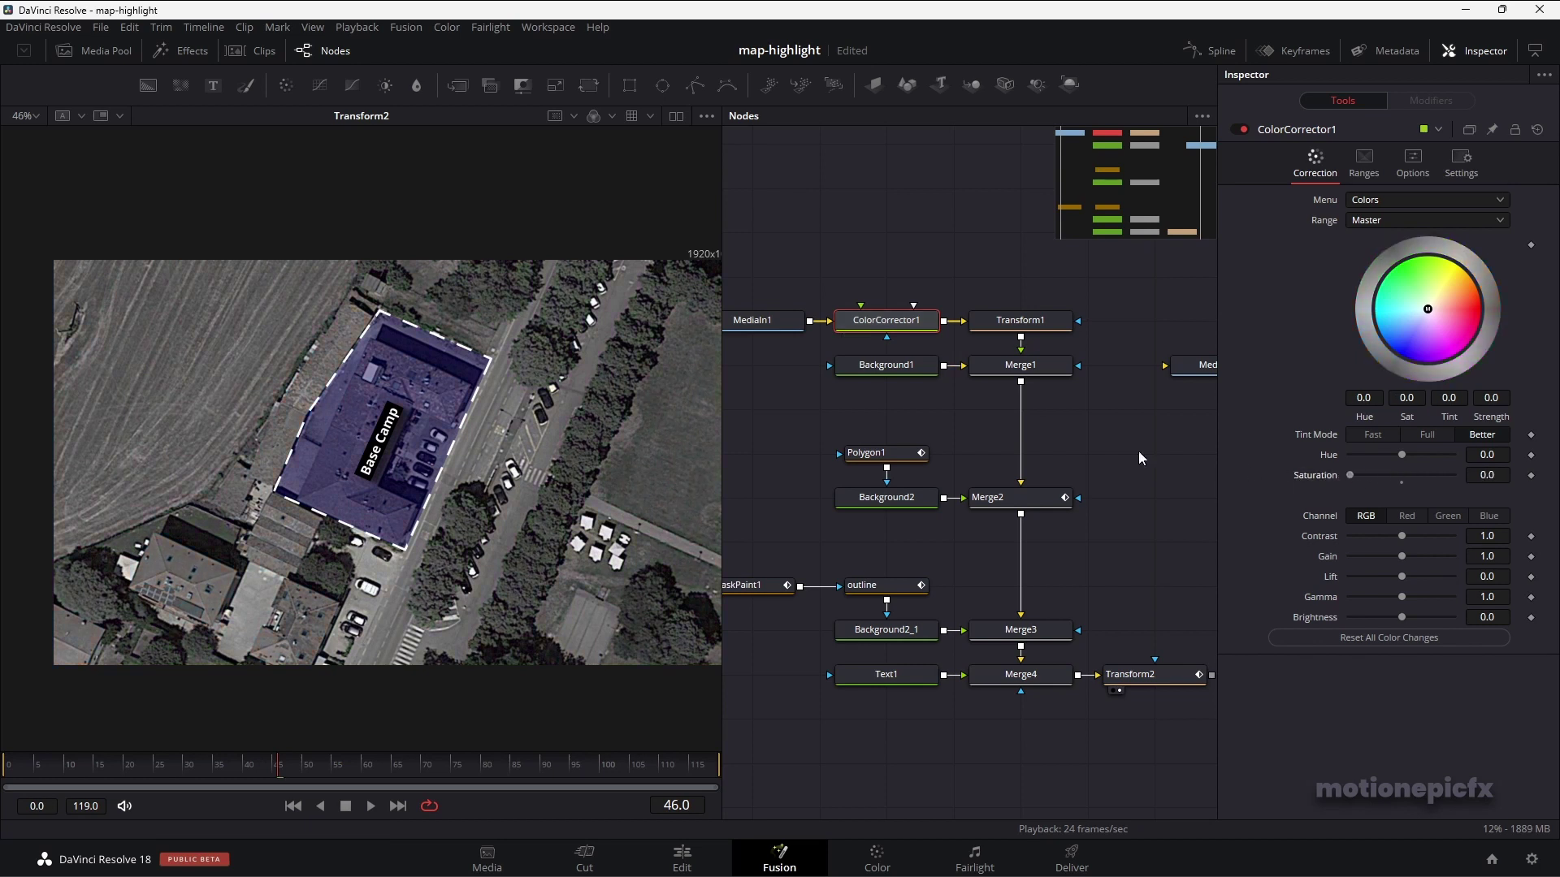
- Recolor Background2 to green with Red 0.0, Green 0.37 and Blue 0.063
{"action": "left_click_drag", "start_coordinate": [1175, 673], "coordinate": [1048, 518]}
{"action": "left_click", "coordinate": [952, 473]}
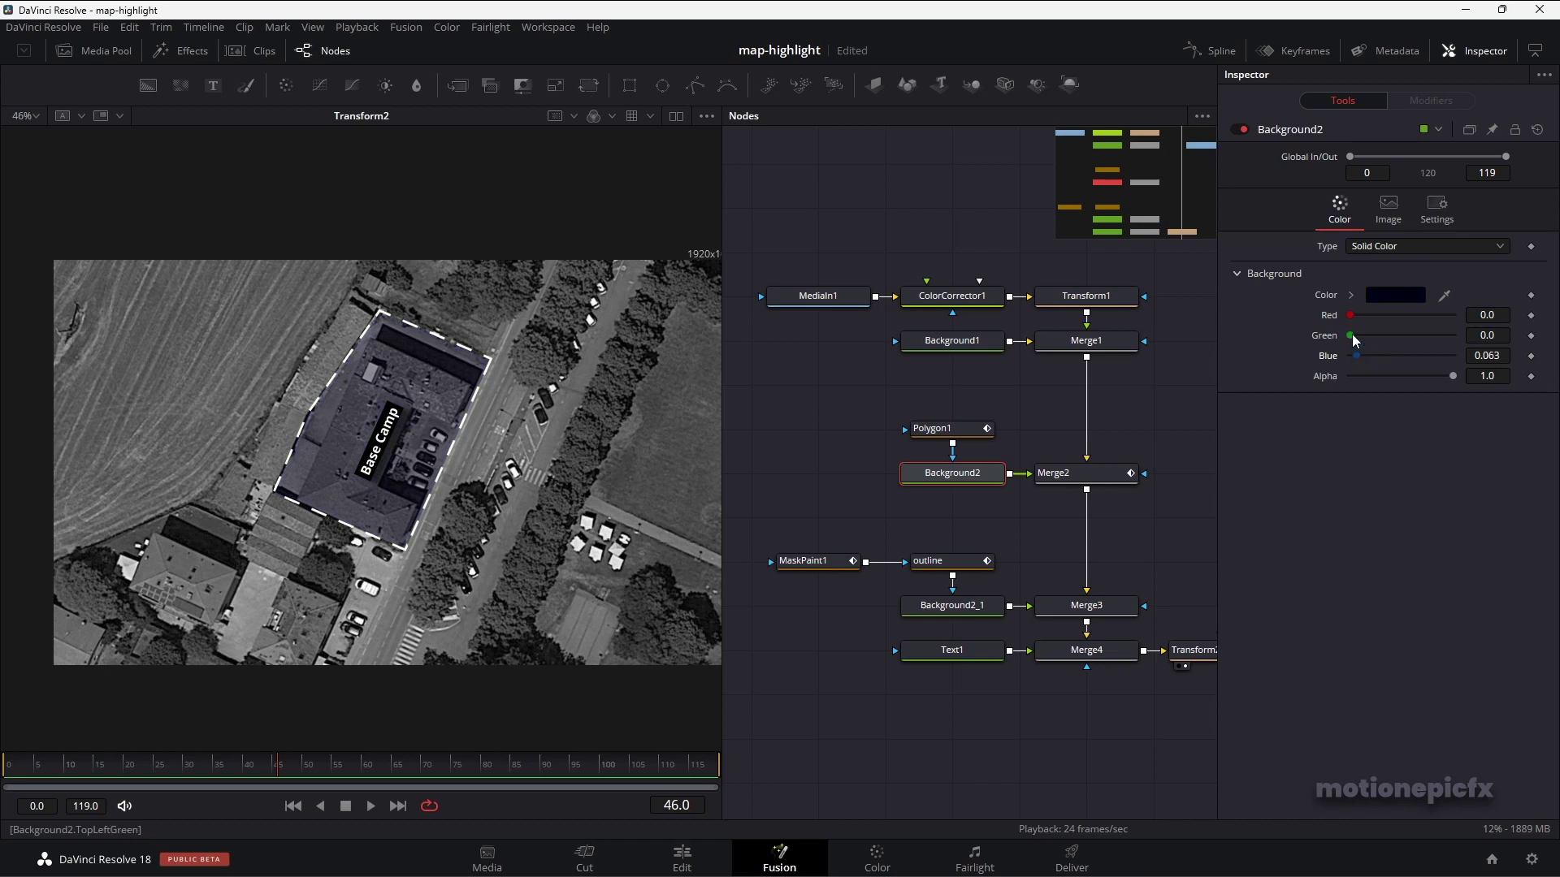
{"action": "left_click_drag", "start_coordinate": [1386, 338], "coordinate": [1391, 338]}
- Add a Time Speed node after Transform2
{"action": "left_click_drag", "start_coordinate": [1164, 558], "coordinate": [1013, 560]}
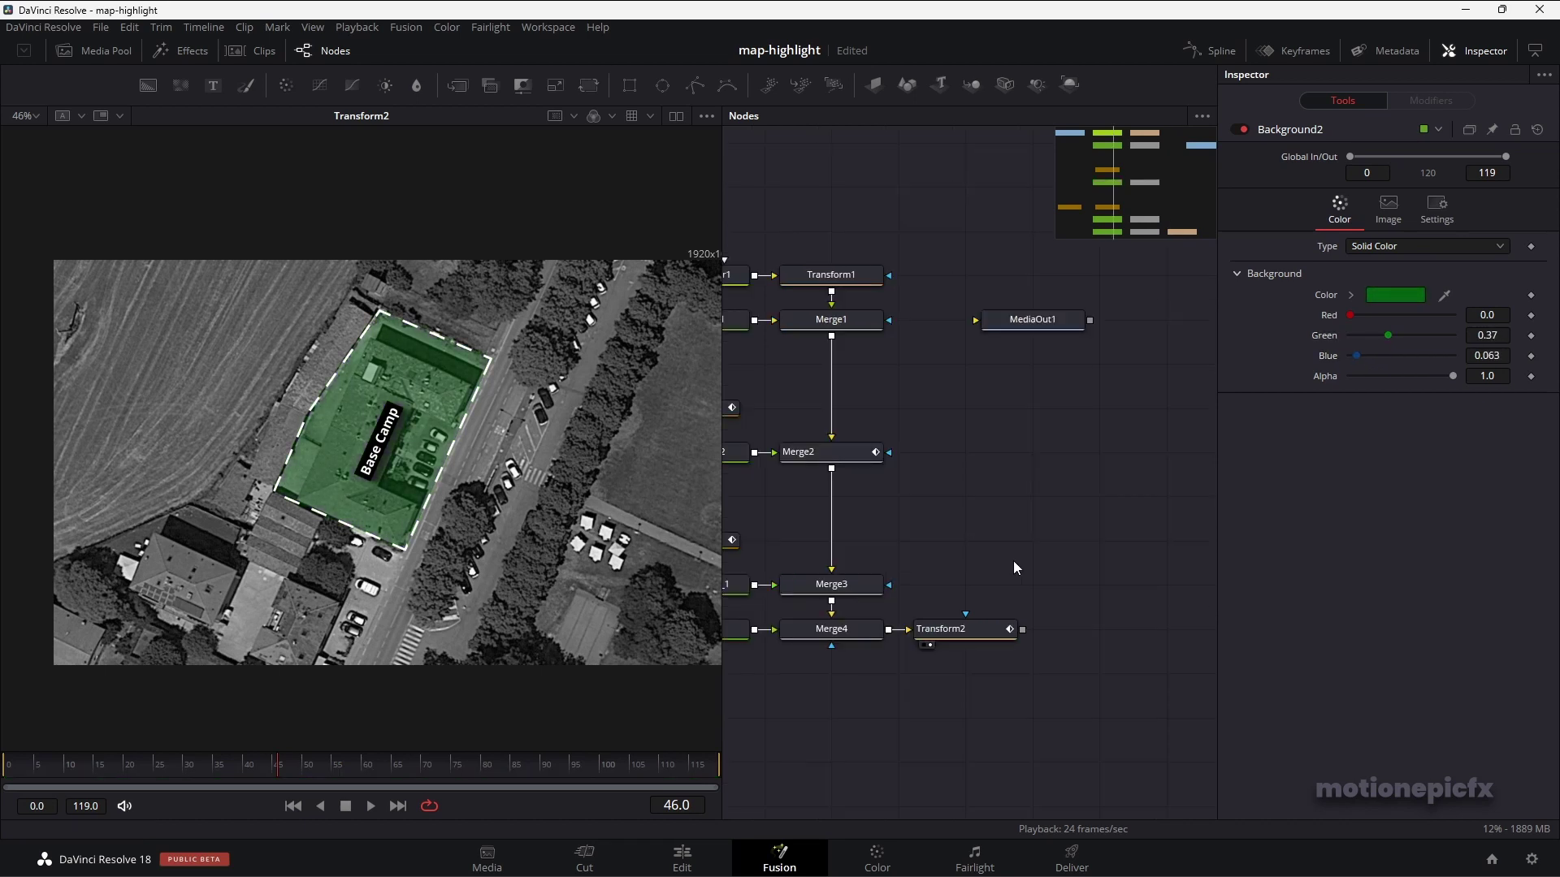
{"action": "left_click", "coordinate": [984, 635]}
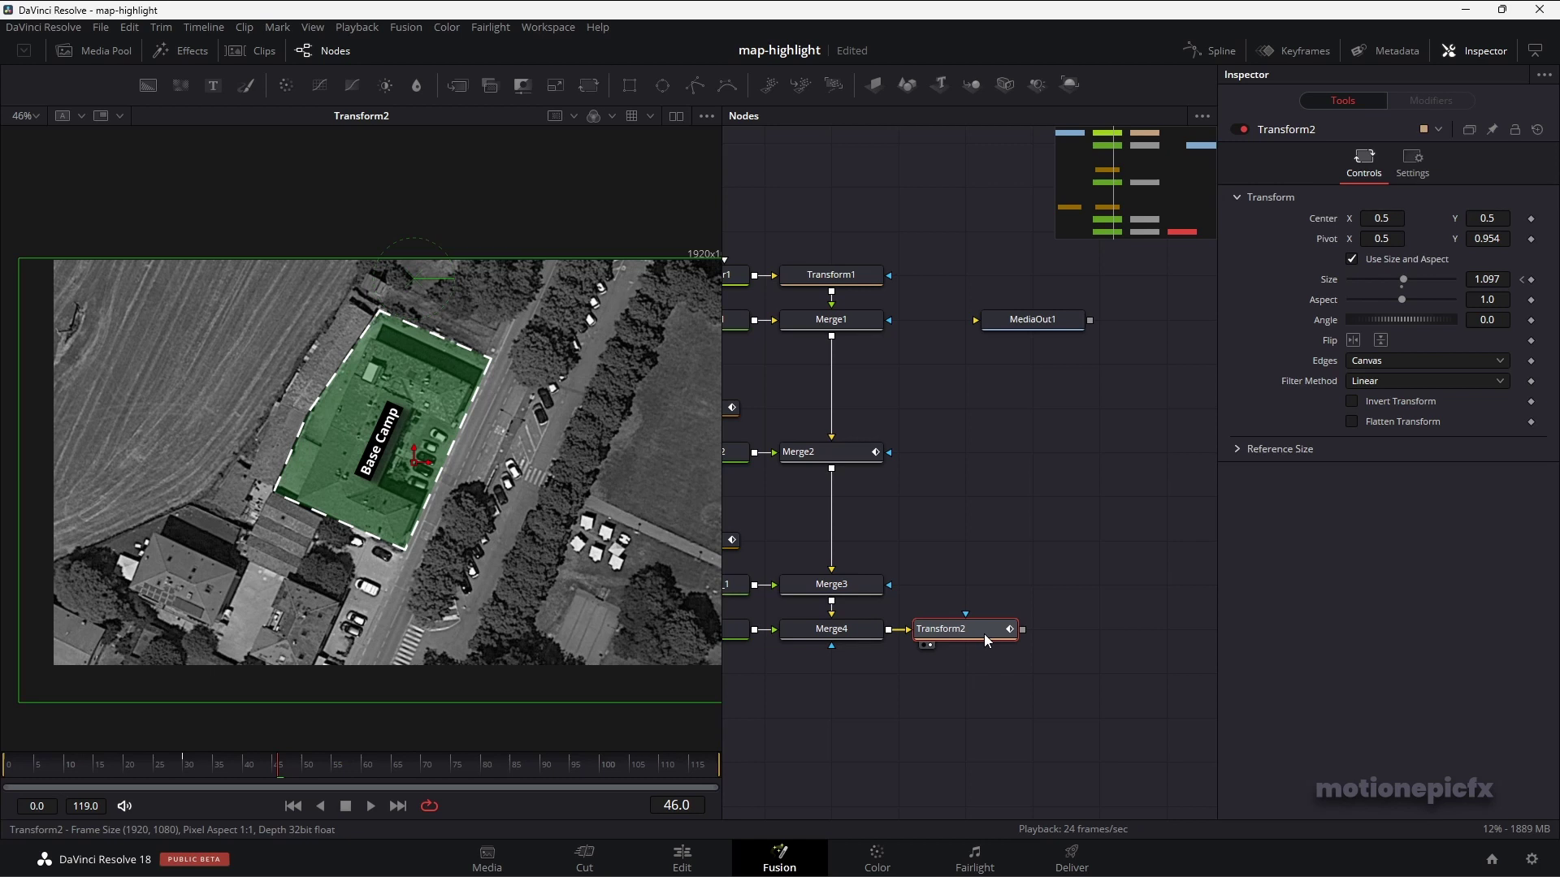
{"action": "key", "text": "shift+space"}
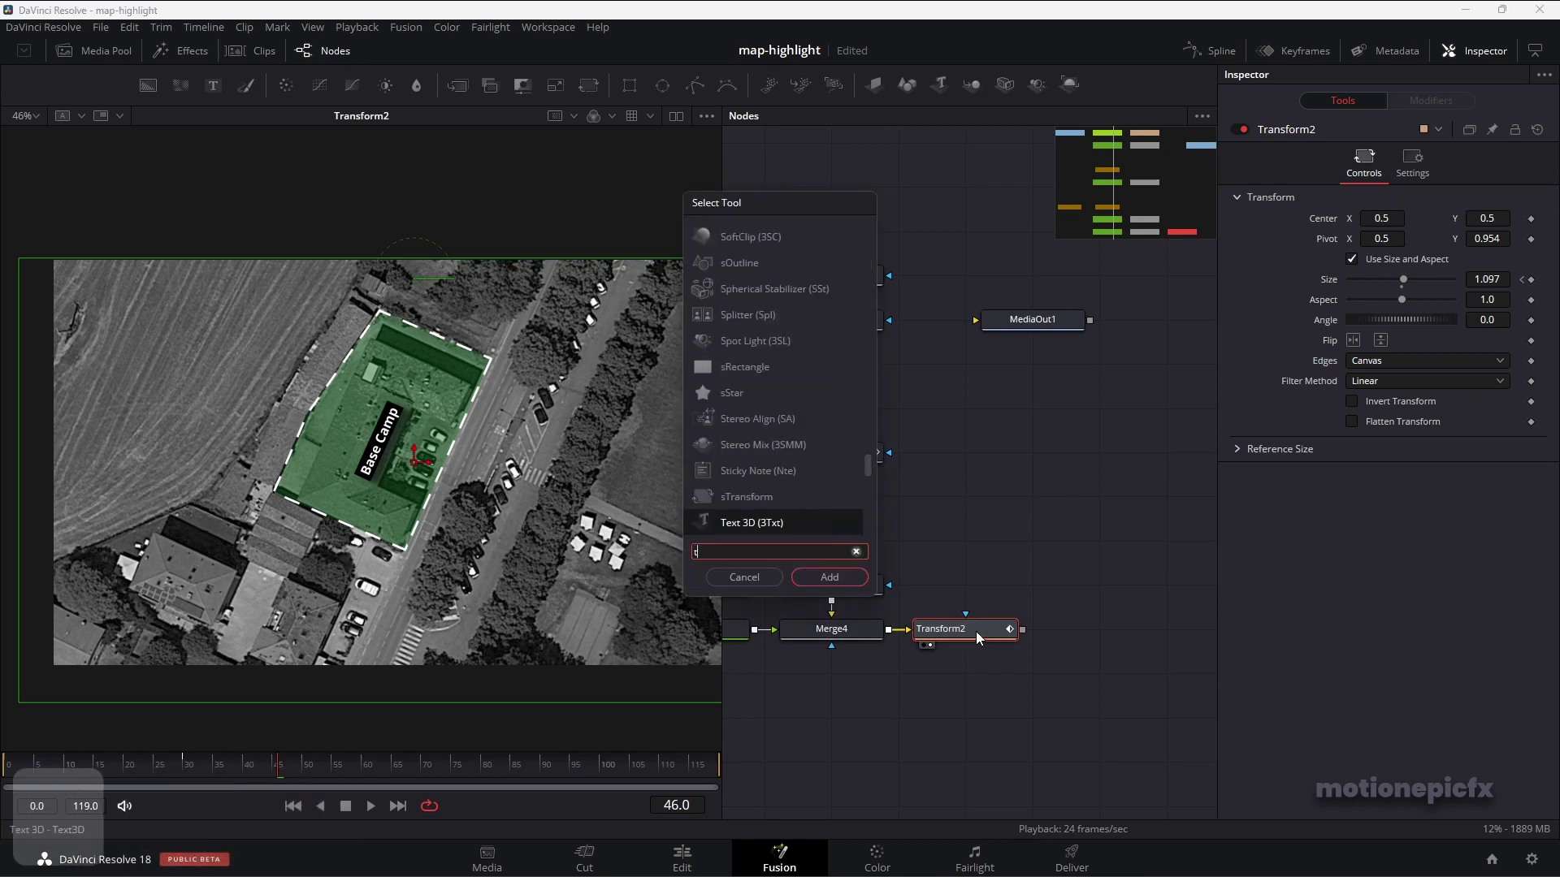
{"action": "type", "text": "time"}
{"action": "key", "text": "Return"}
- Move MediaOut1 beyond the end of the node chain and set TimeSpeed1's interpolation mode to Nearest
{"action": "left_click_drag", "start_coordinate": [1089, 447], "coordinate": [910, 479]}
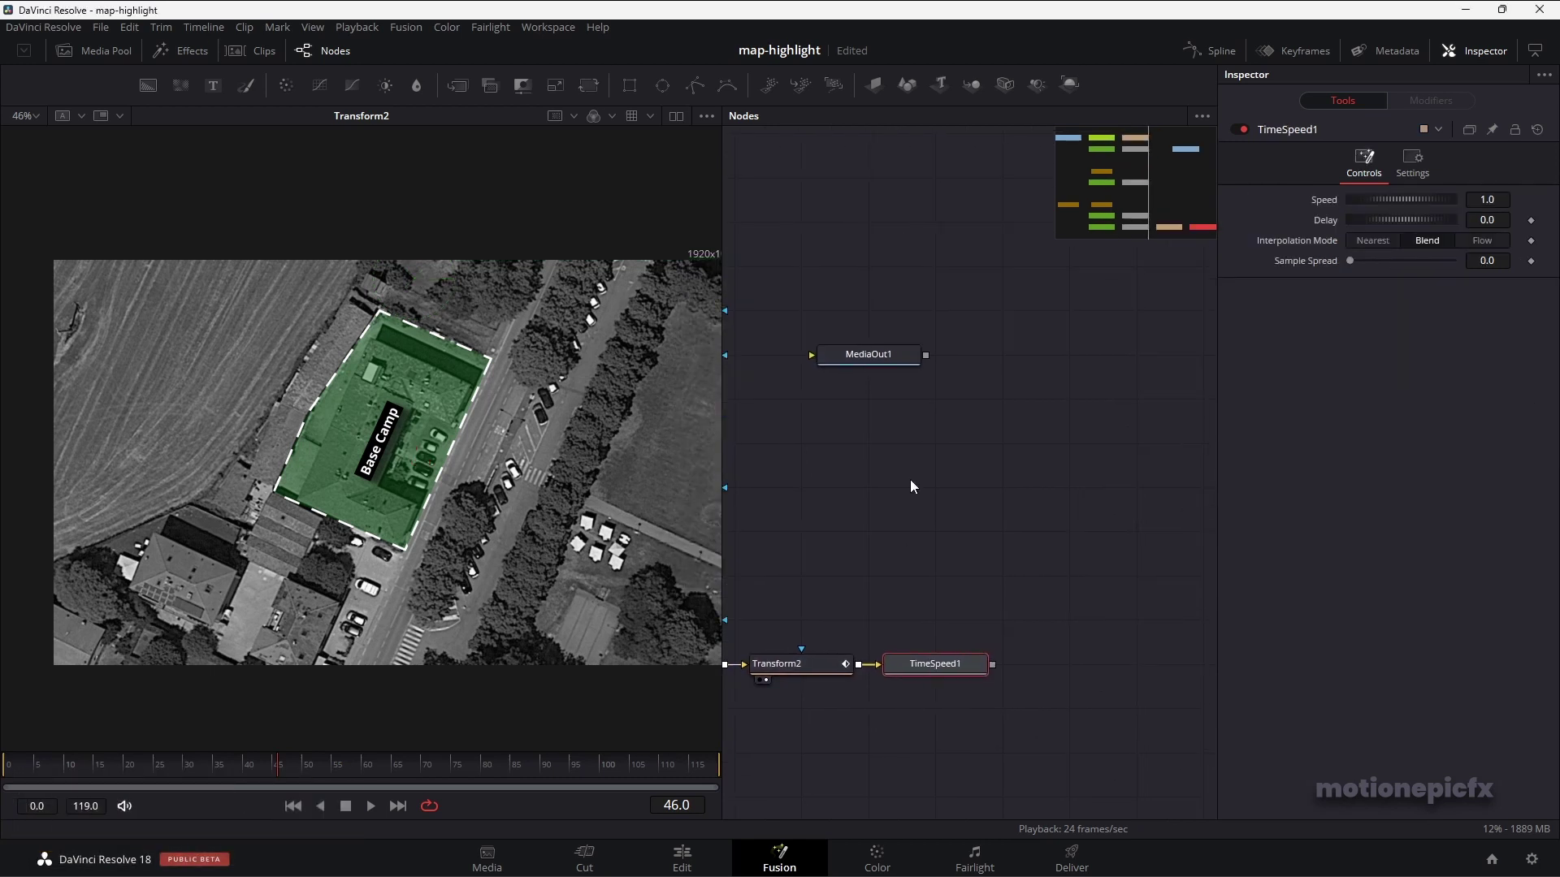
{"action": "left_click_drag", "start_coordinate": [866, 353], "coordinate": [1199, 532]}
{"action": "left_click_drag", "start_coordinate": [1170, 642], "coordinate": [1065, 609]}
{"action": "left_click", "coordinate": [809, 632]}
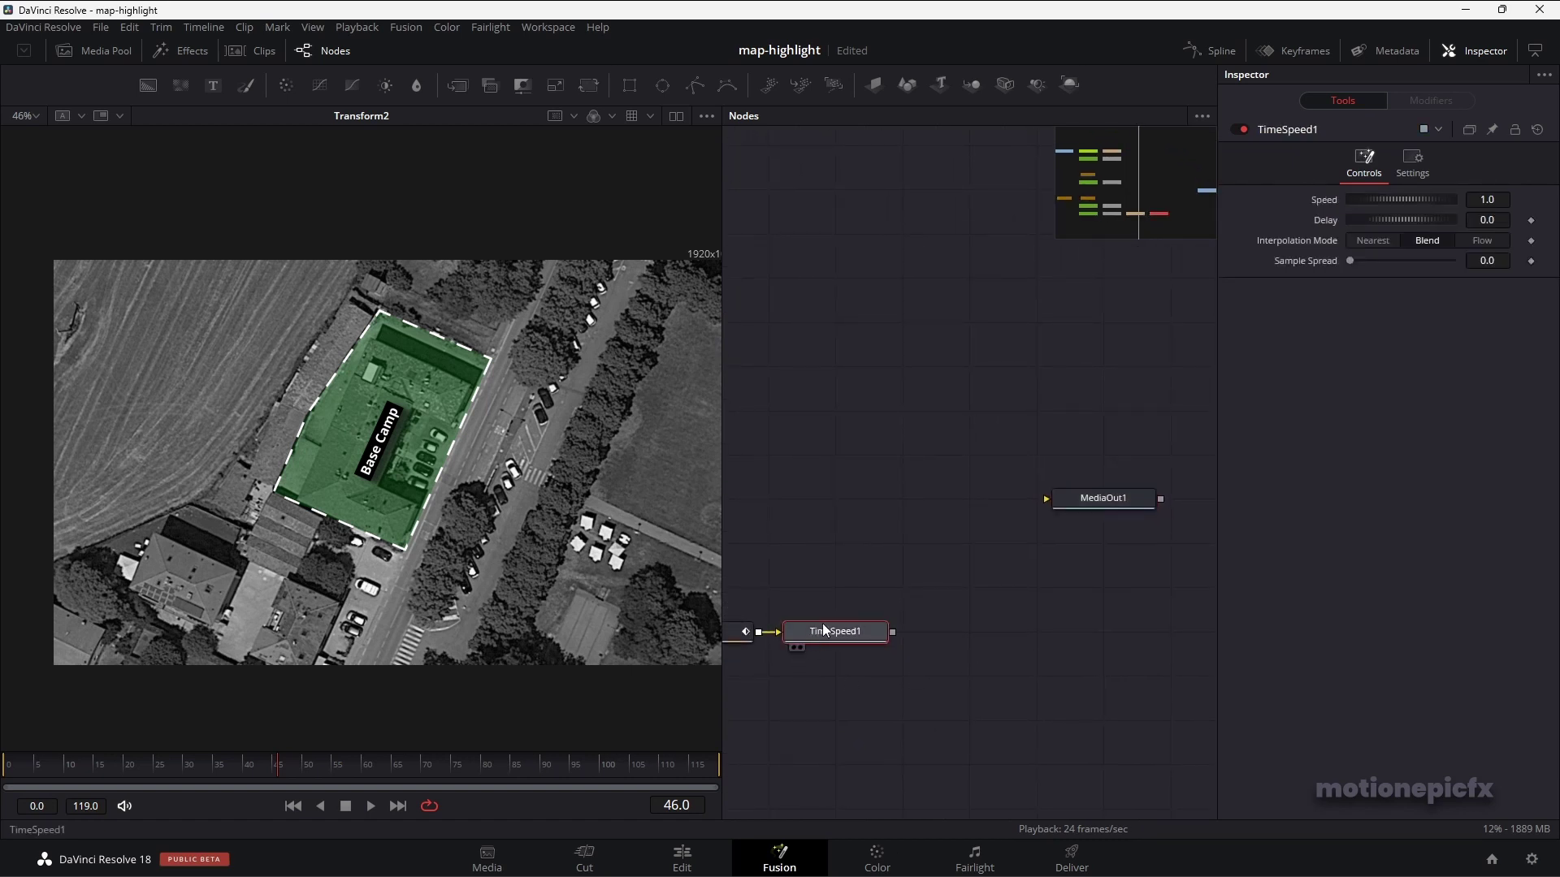
{"action": "left_click", "coordinate": [1381, 244]}
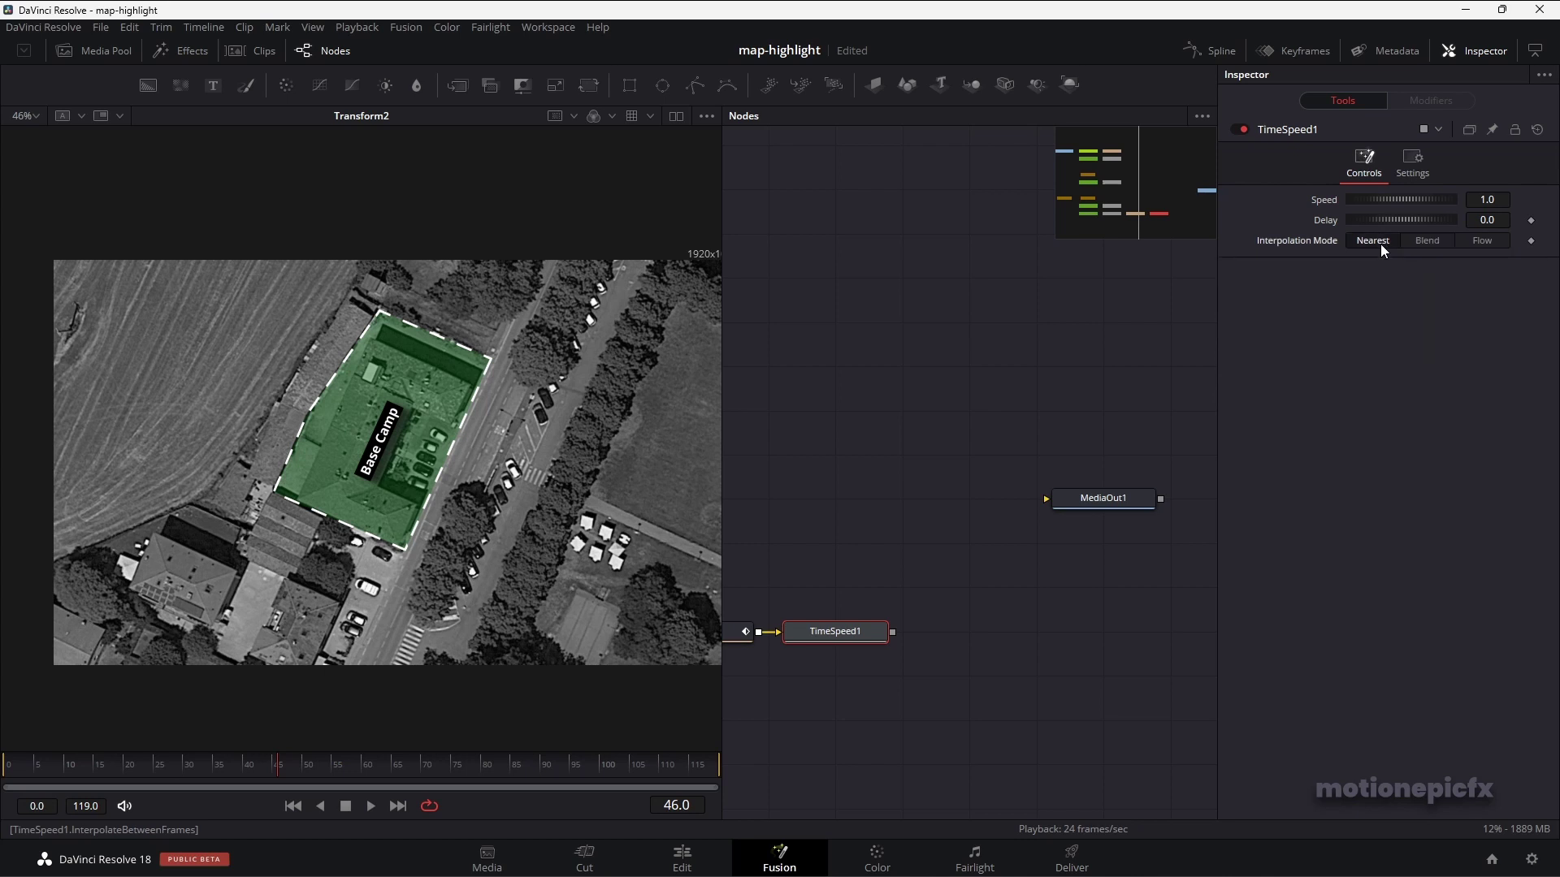
- Set TimeSpeed1's speed to 2.0 and add a duplicate of the node directly after it in the chain
{"action": "left_click", "coordinate": [1474, 199]}
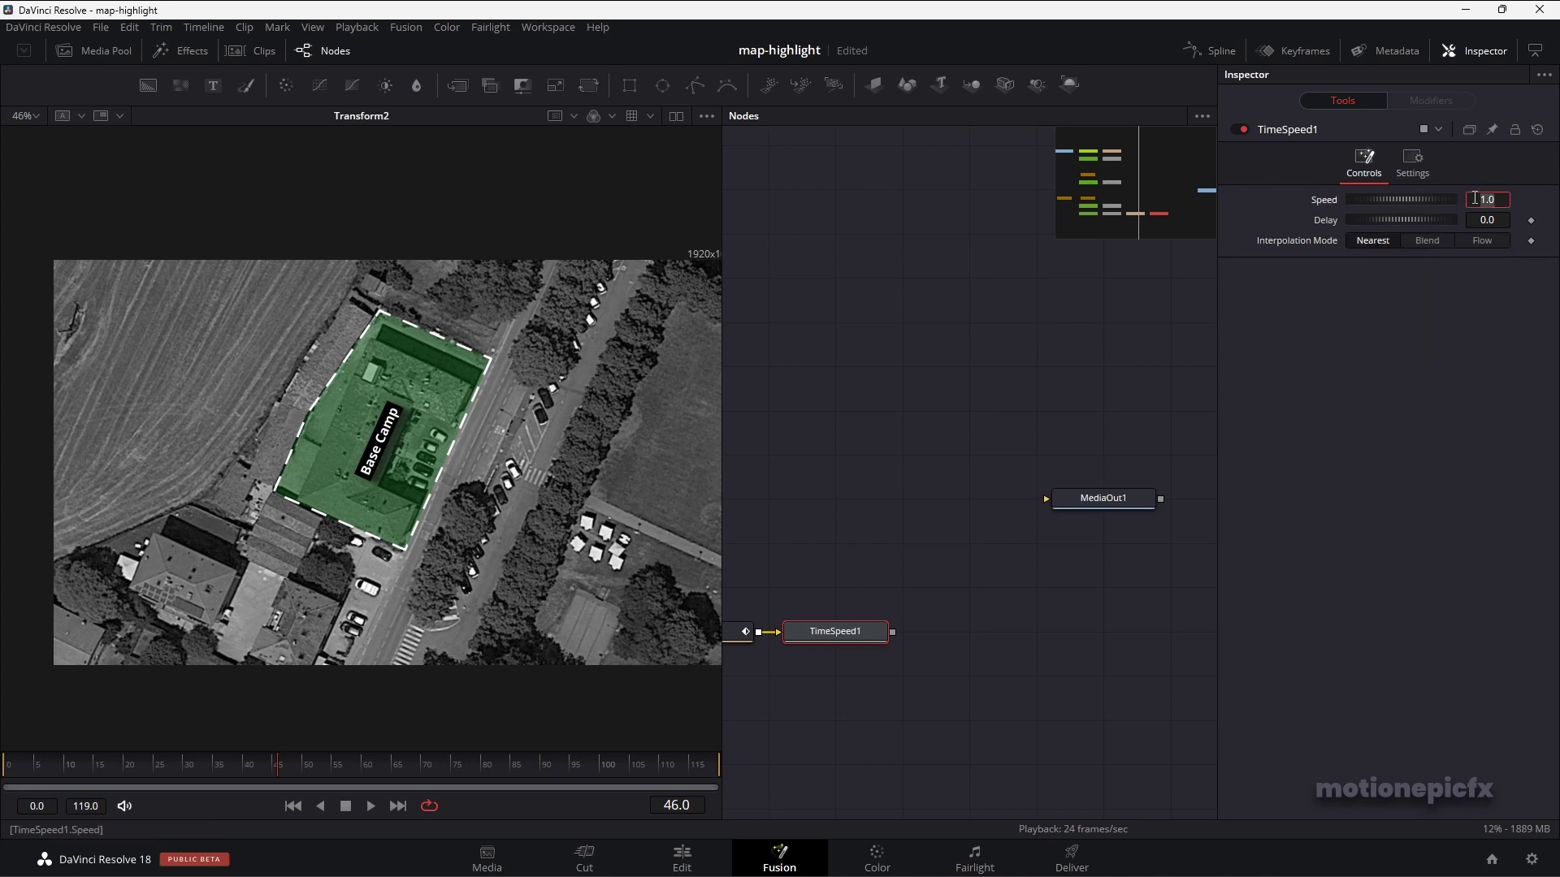
{"action": "type", "text": "2"}
{"action": "key", "text": "Return"}
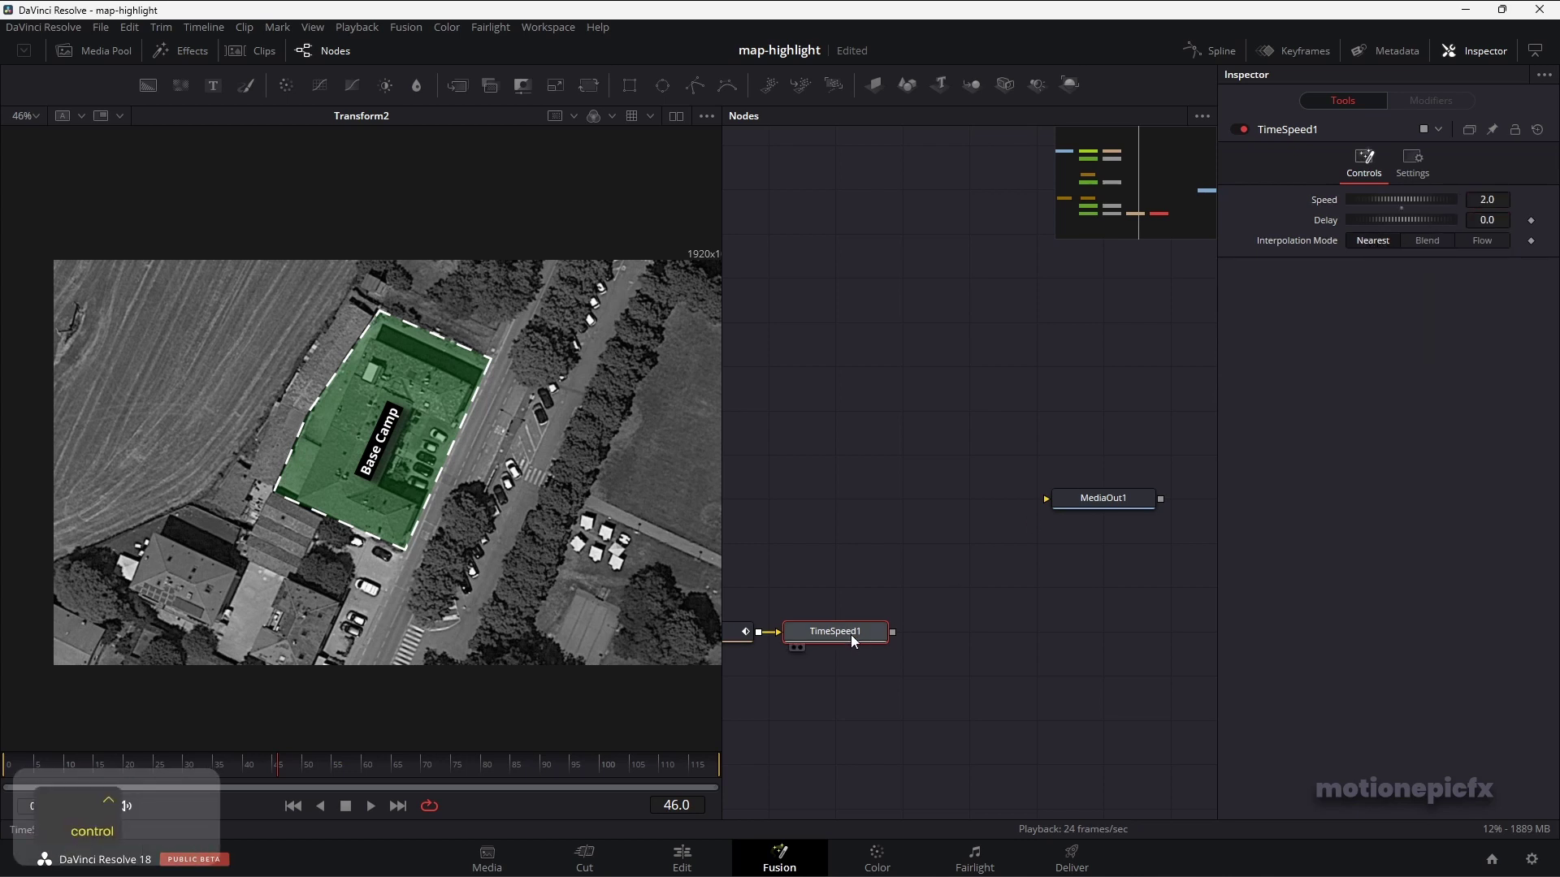
{"action": "key", "text": "ctrl+c"}
{"action": "key", "text": "ctrl+v"}
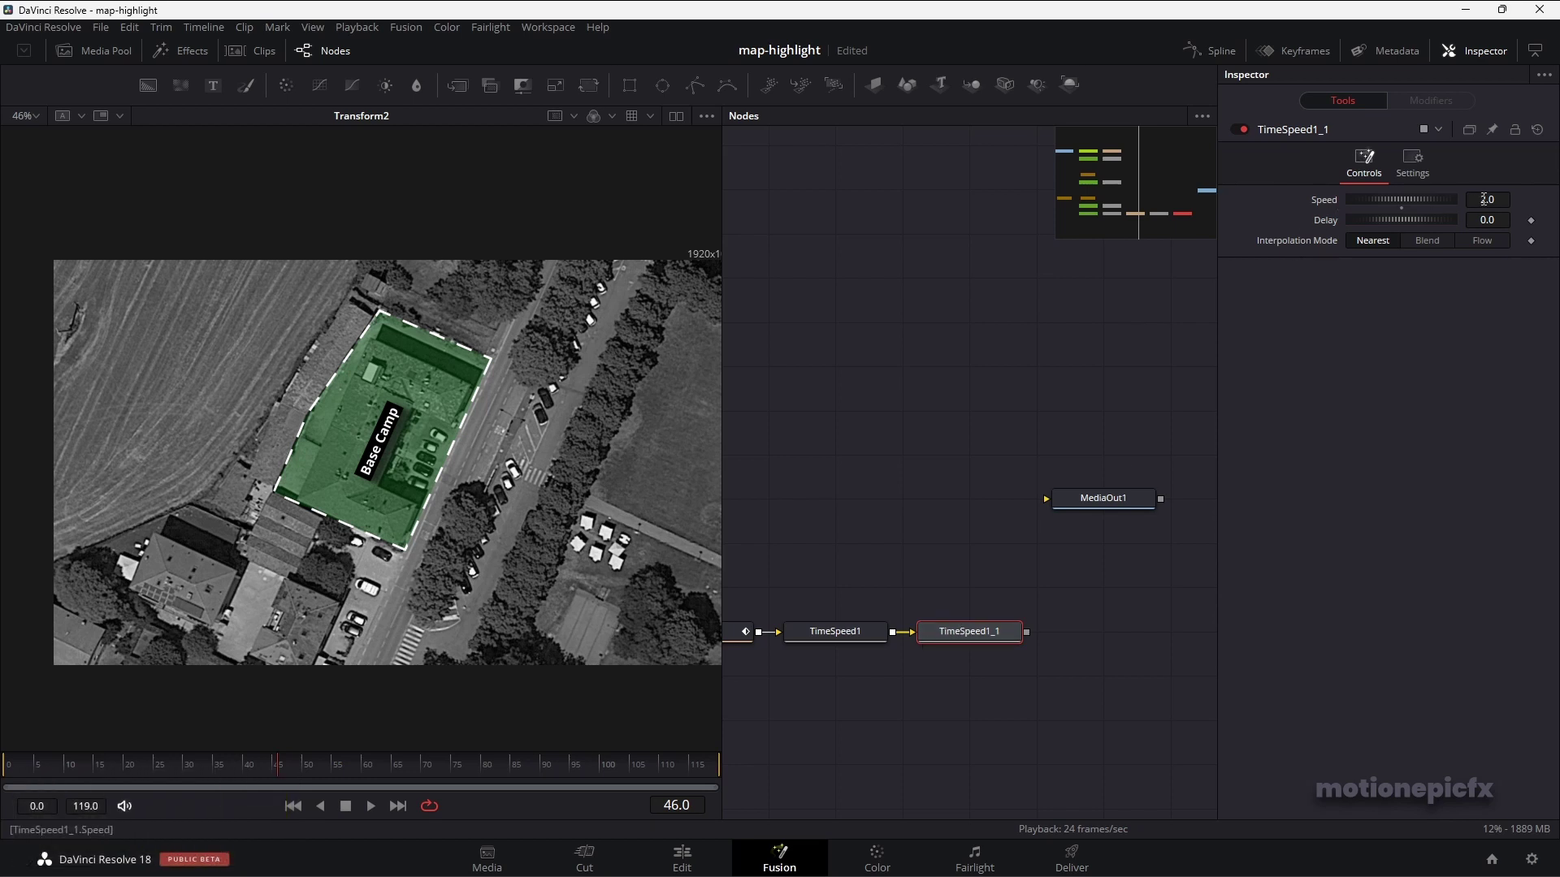
- Set the duplicated Time Speed node's speed to 0.5 and connect its output to MediaOut1
{"action": "left_click", "coordinate": [1487, 199]}
{"action": "type", "text": "0.5"}
{"action": "key", "text": "Return"}
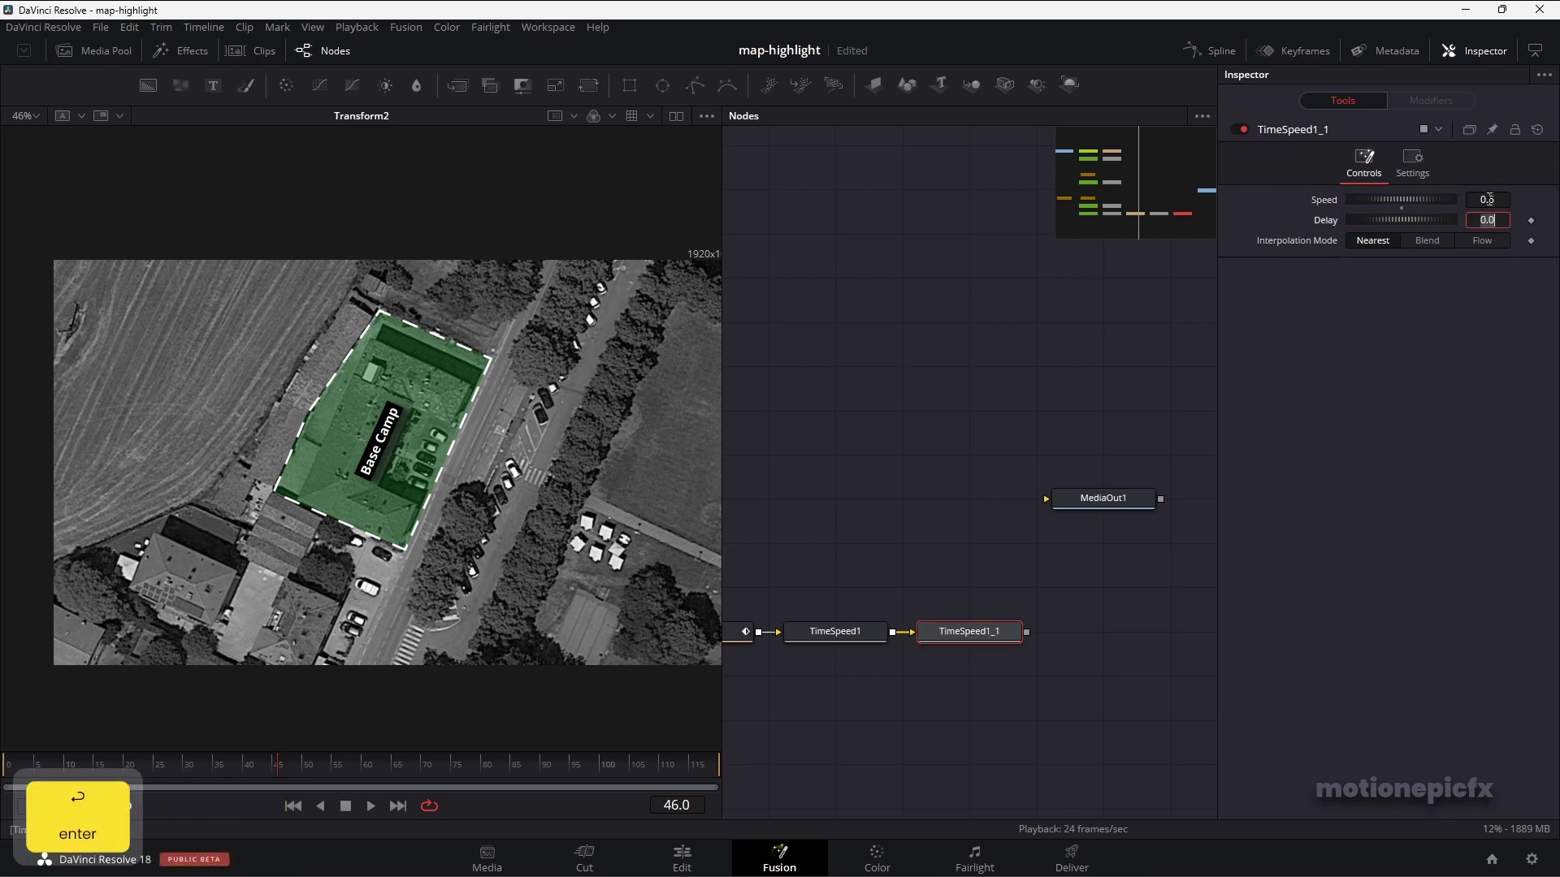
{"action": "left_click", "coordinate": [1067, 452]}
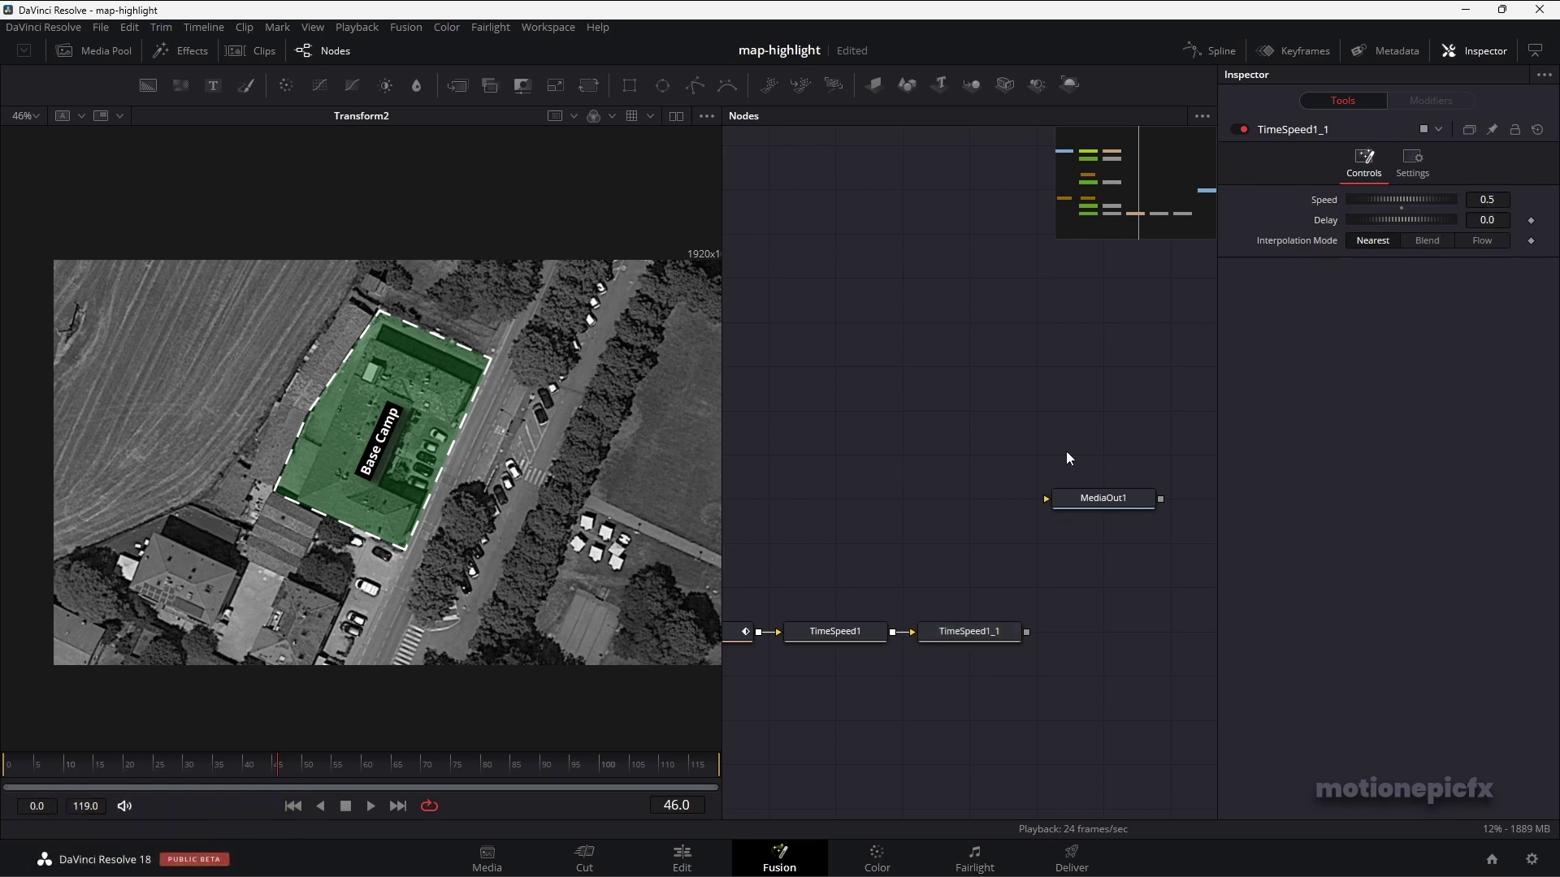
{"action": "left_click_drag", "start_coordinate": [1026, 631], "coordinate": [1090, 502]}
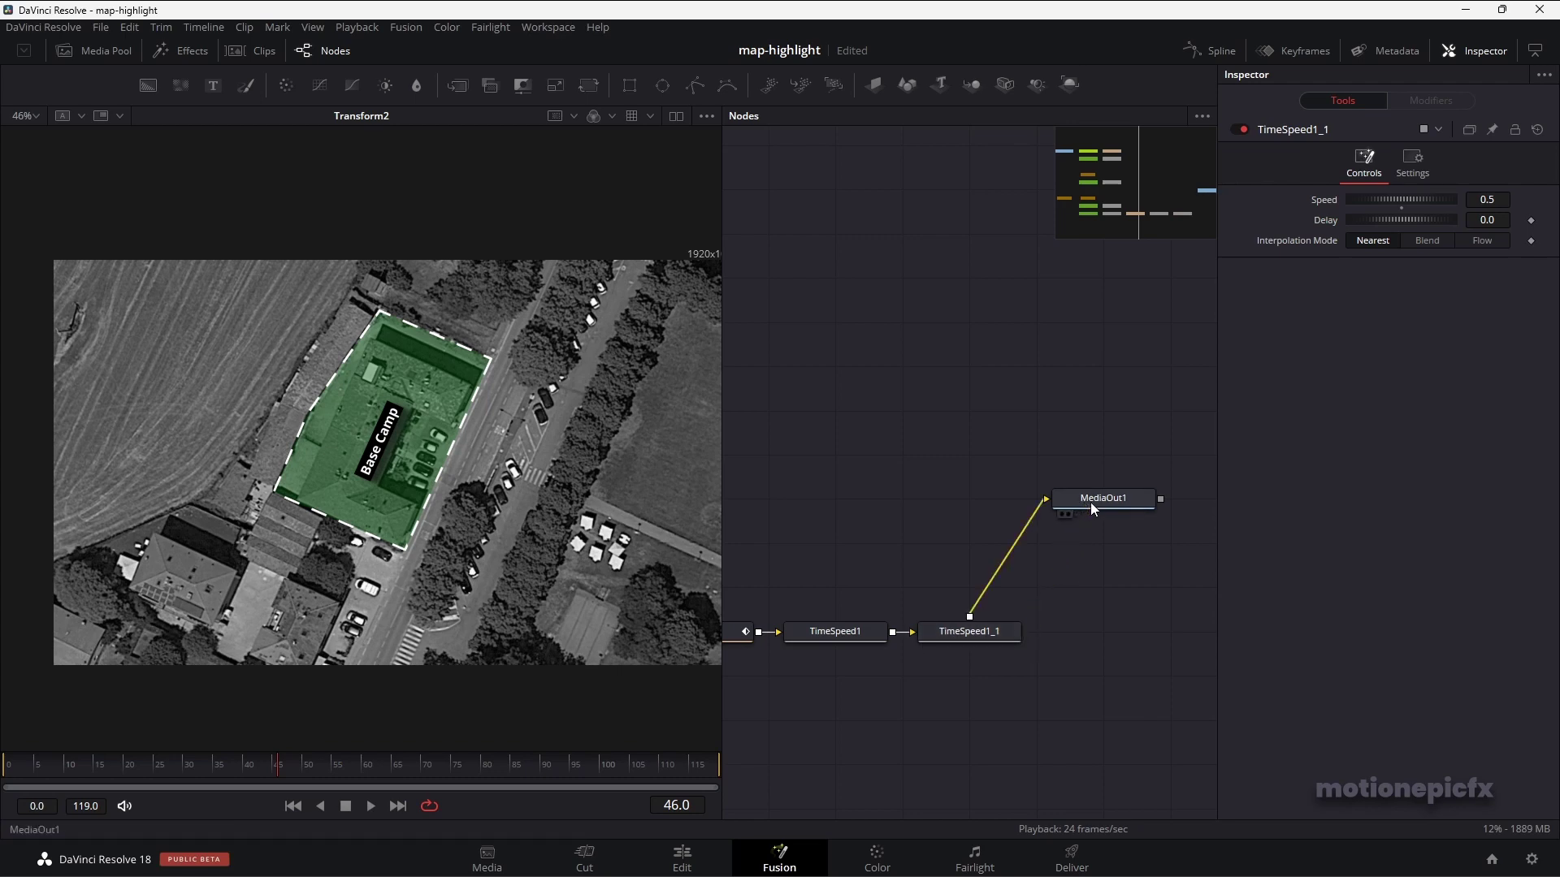